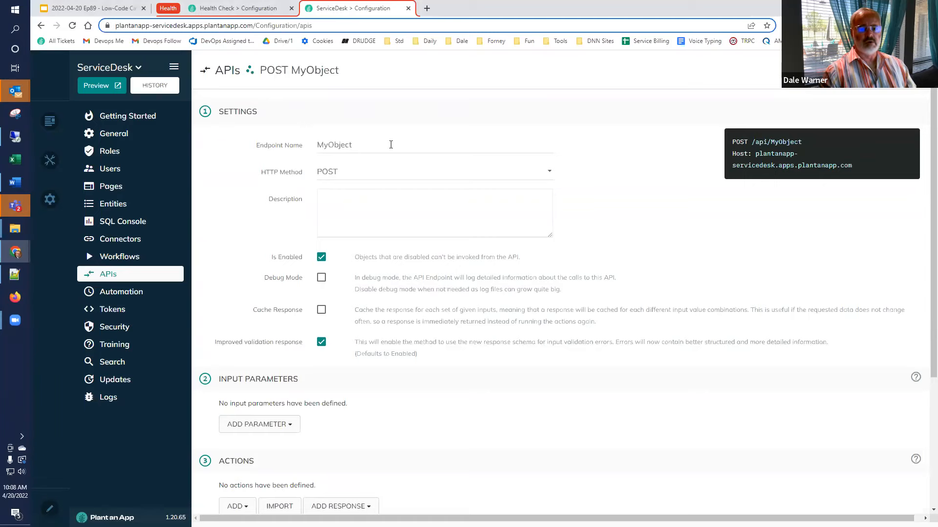
- Name the endpoint HealthCheck_OverallStatus, describe it as "Returns the overall system status", and set its HTTP method to GET
{"action": "type", "text": "HealthCheck_OverallStatus"}
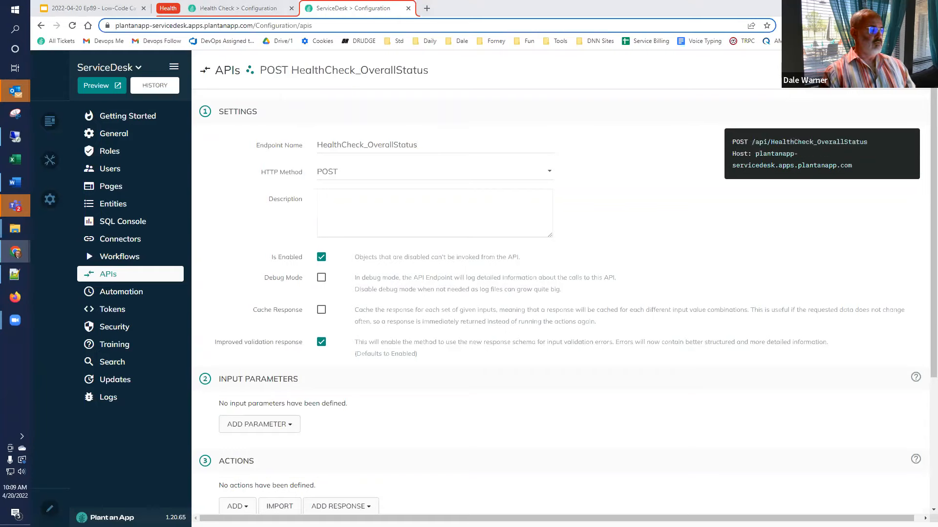
{"action": "left_click", "coordinate": [337, 210]}
{"action": "type", "text": "Returns the overall system status"}
{"action": "left_click", "coordinate": [371, 171]}
{"action": "left_click", "coordinate": [337, 185]}
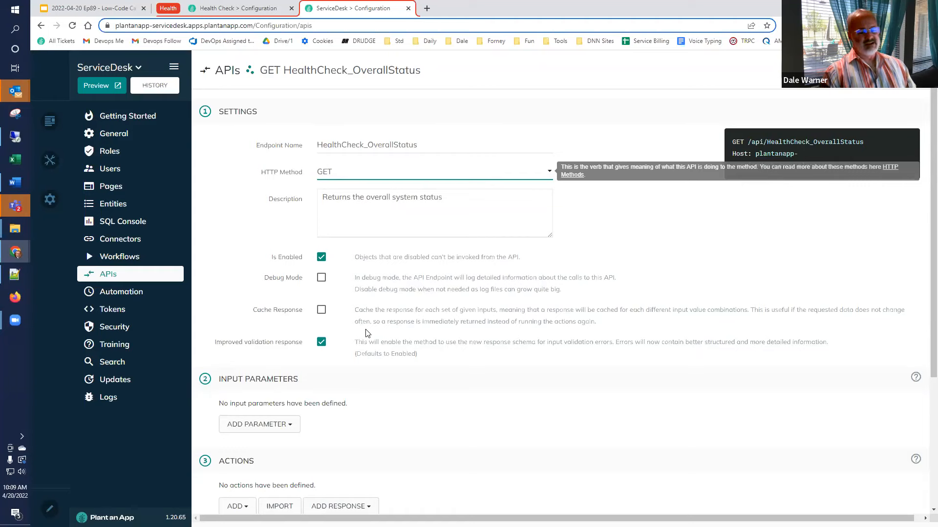
- Add a Create/Update Tokens action to the endpoint's actions, described as "Set the variables that we will return"
{"action": "scroll", "coordinate": [366, 332], "scroll_direction": "down", "scroll_amount": 1}
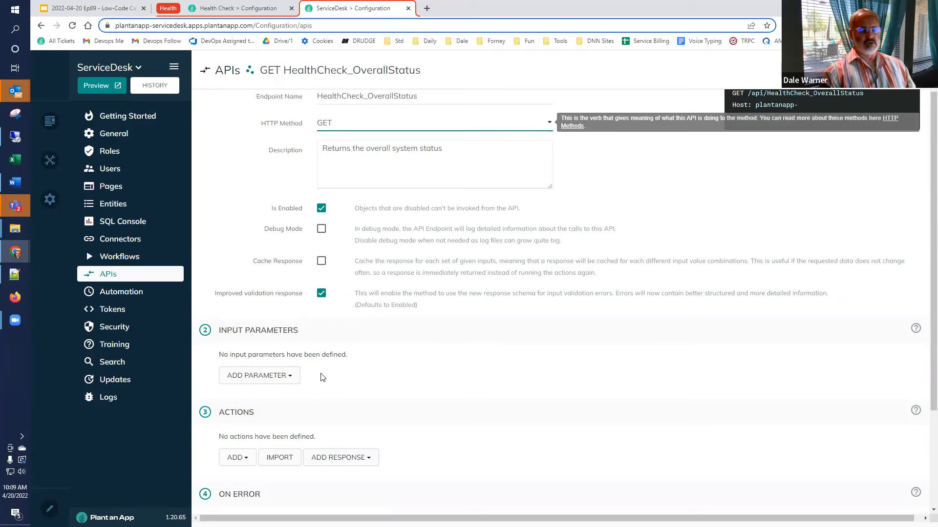
{"action": "scroll", "coordinate": [327, 373], "scroll_direction": "down", "scroll_amount": 3}
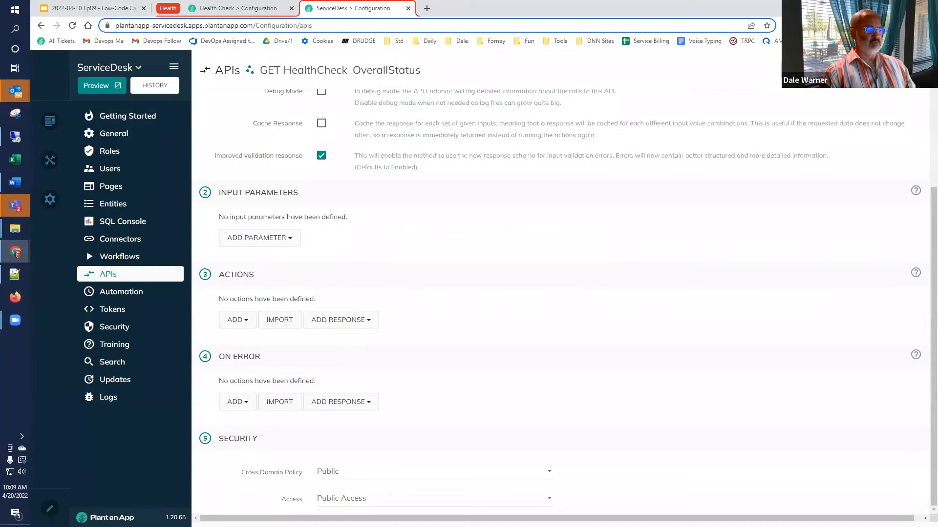
{"action": "left_click", "coordinate": [227, 322]}
{"action": "type", "text": "token"}
{"action": "left_click", "coordinate": [254, 364]}
- Add a Status token with the value Normal to the Create/Update Tokens action and shorten its value box
{"action": "scroll", "coordinate": [488, 313], "scroll_direction": "down", "scroll_amount": 5}
{"action": "left_click", "coordinate": [360, 215]}
{"action": "left_click", "coordinate": [390, 212]}
{"action": "type", "text": "Status"}
{"action": "key", "text": "Tab"}
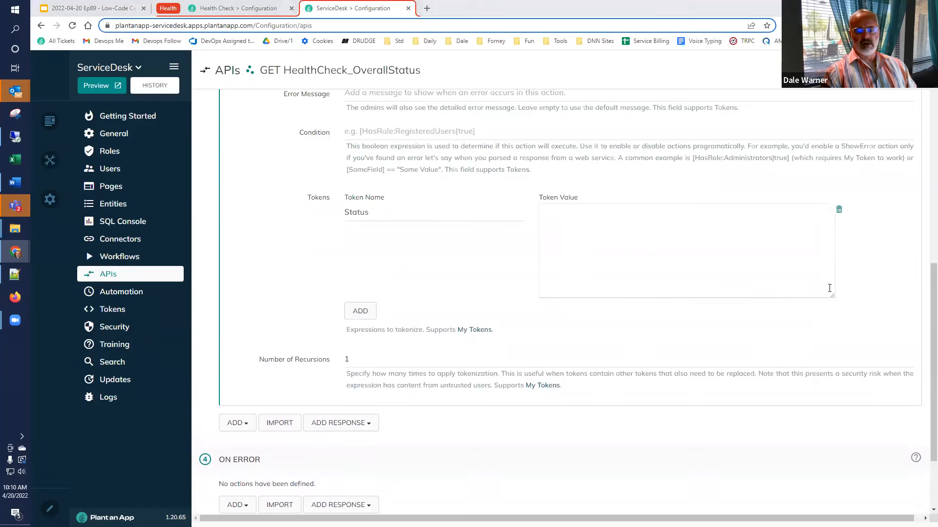
{"action": "left_click", "coordinate": [723, 252]}
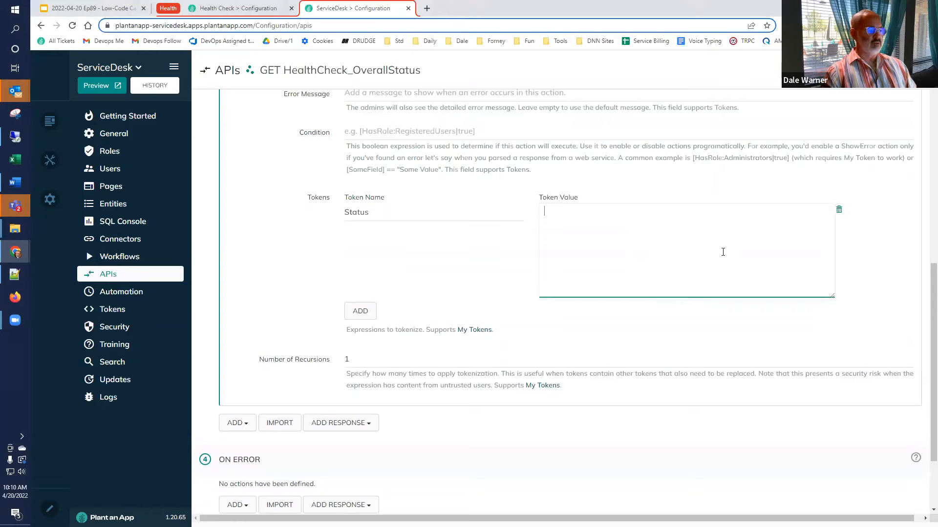
{"action": "type", "text": "Normal"}
{"action": "left_click_drag", "start_coordinate": [829, 300], "coordinate": [828, 250]}
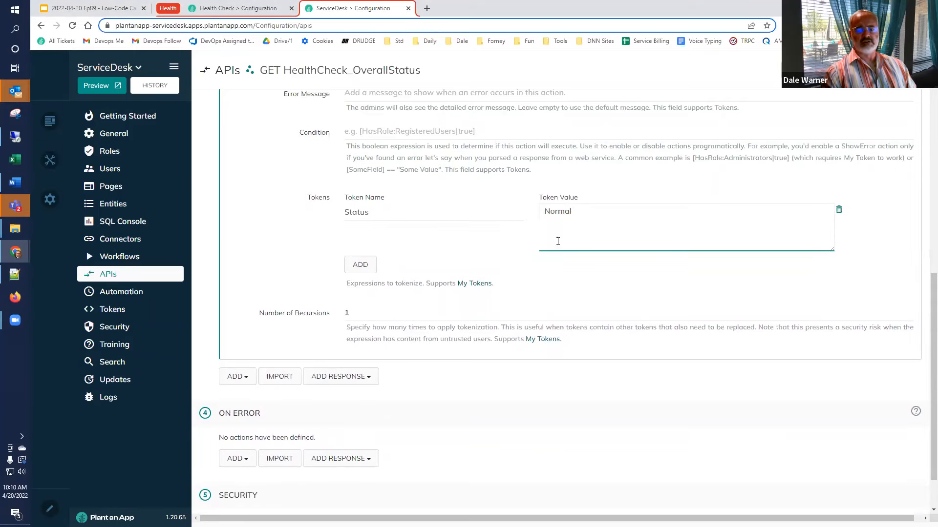
- Add a second token named Message with the value "System is operating normally."
{"action": "left_click", "coordinate": [360, 265]}
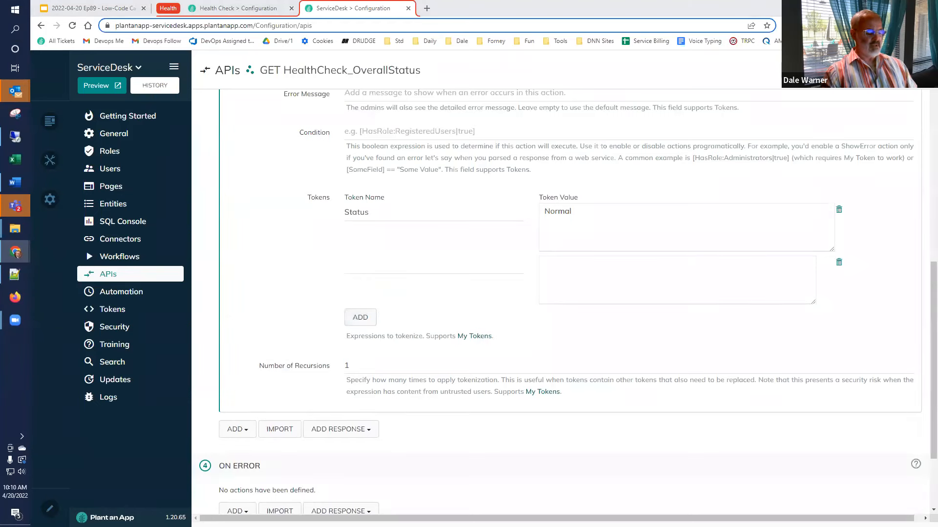
{"action": "left_click", "coordinate": [363, 269]}
{"action": "type", "text": "Message"}
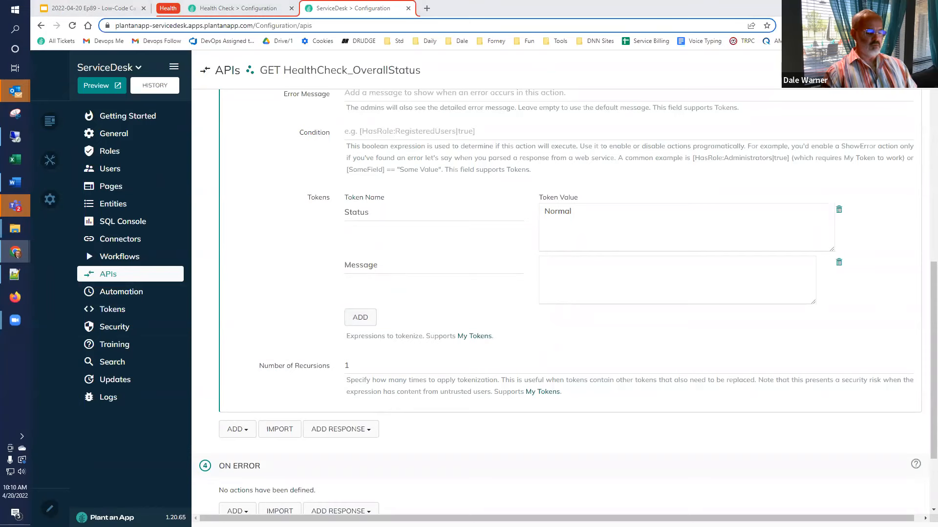
{"action": "left_click", "coordinate": [640, 294]}
{"action": "type", "text": "System is operating normally."}
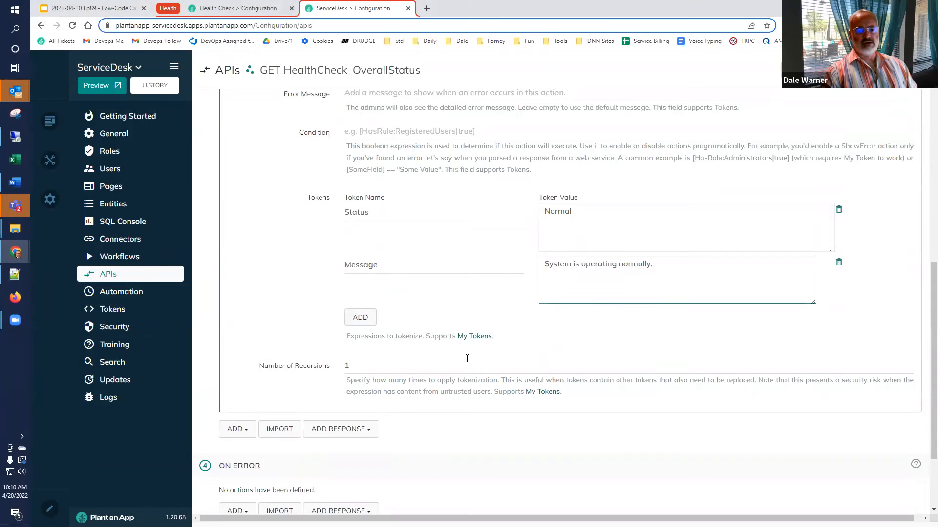
- Append "- defaults" to the description of the Create/Update Tokens action and collapse the action
{"action": "scroll", "coordinate": [440, 348], "scroll_direction": "up", "scroll_amount": 2}
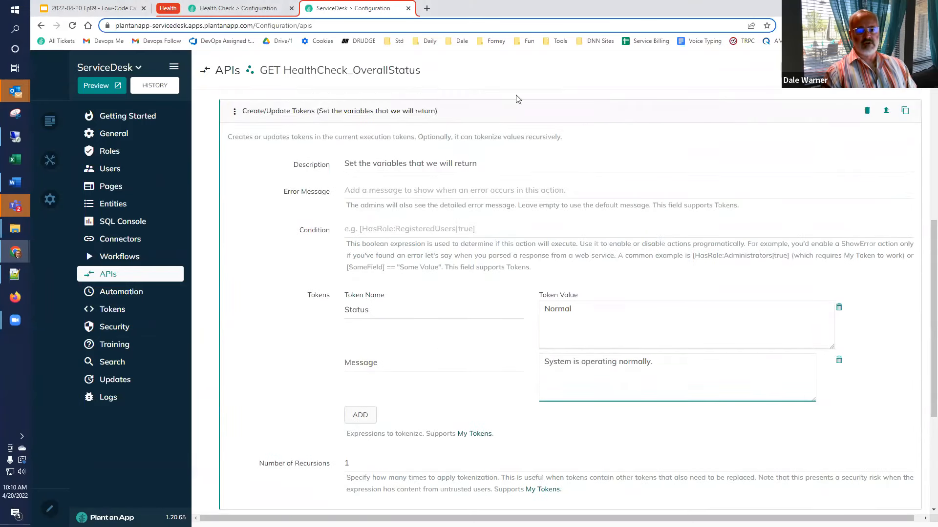
{"action": "left_click", "coordinate": [478, 163]}
{"action": "type", "text": "- defaults"}
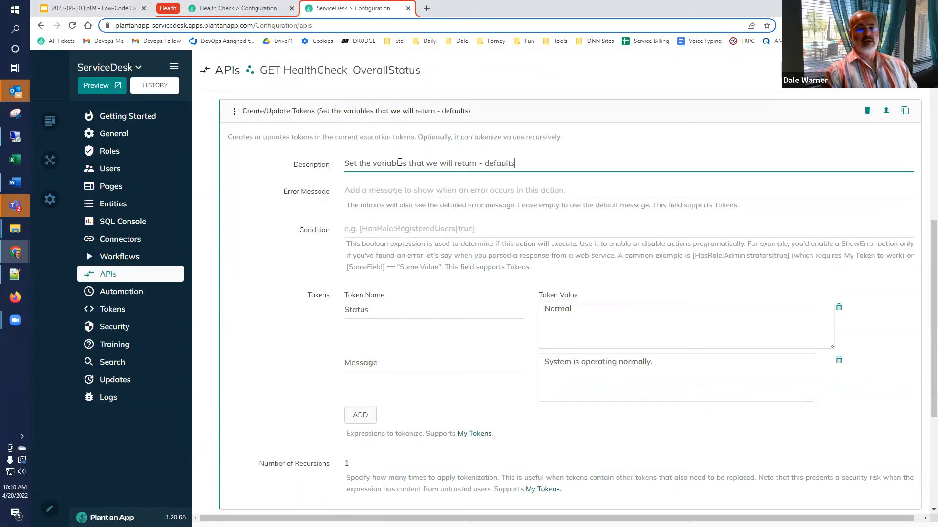
{"action": "left_click", "coordinate": [331, 113]}
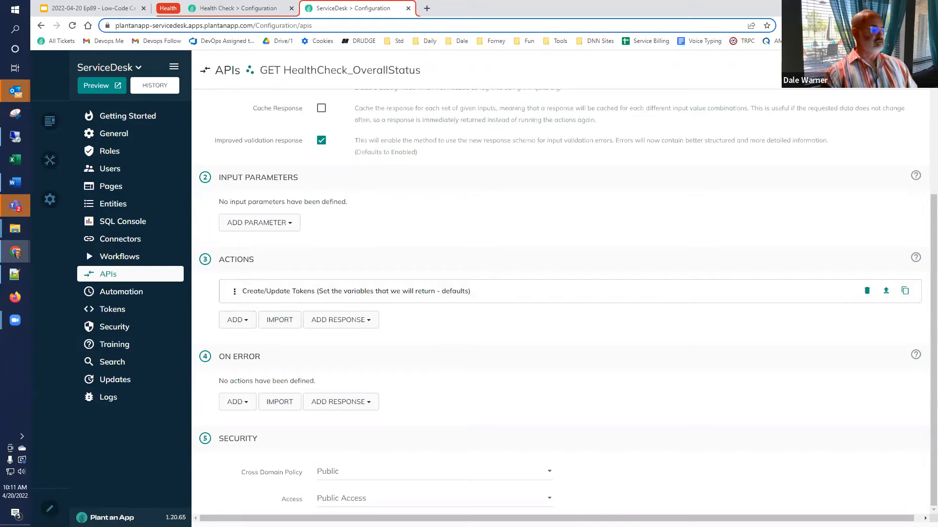
- Add a New Object as JSON response described as "Send the reponse", with a Status property set to [Status]
{"action": "left_click", "coordinate": [341, 320]}
{"action": "left_click", "coordinate": [347, 371]}
{"action": "scroll", "coordinate": [439, 317], "scroll_direction": "down", "scroll_amount": 5}
{"action": "left_click", "coordinate": [360, 246]}
{"action": "left_click", "coordinate": [371, 262]}
{"action": "type", "text": "Status"}
{"action": "left_click", "coordinate": [609, 262]}
{"action": "type", "text": "[Status]"}
- Add a Message property with the value [Message] to the JSON response
{"action": "left_click", "coordinate": [361, 287]}
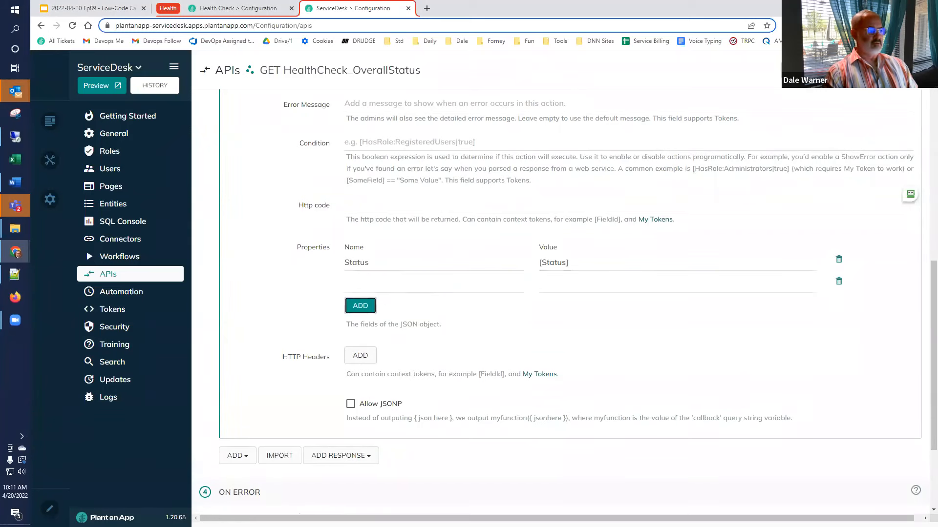
{"action": "left_click", "coordinate": [425, 285]}
{"action": "type", "text": "Message"}
{"action": "key", "text": "Tab"}
{"action": "type", "text": "[Message"}
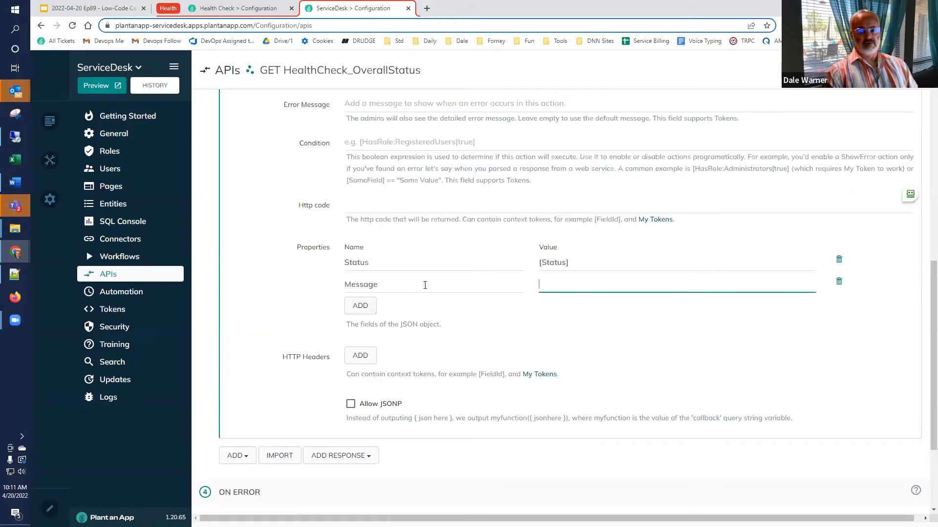
{"action": "type", "text": "]"}
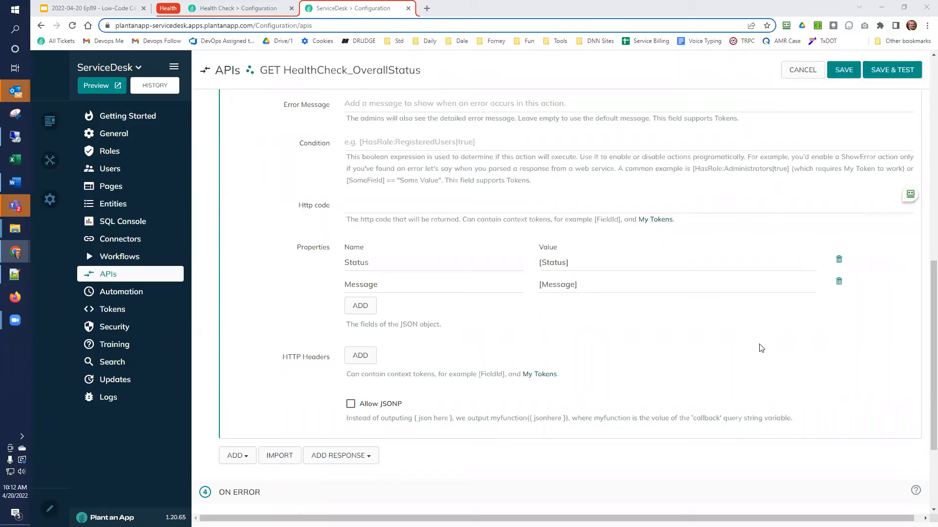
- Review the JSON response's properties and the default tokens in the Create/Update Tokens action, leaving both actions collapsed
{"action": "scroll", "coordinate": [766, 346], "scroll_direction": "up", "scroll_amount": 1}
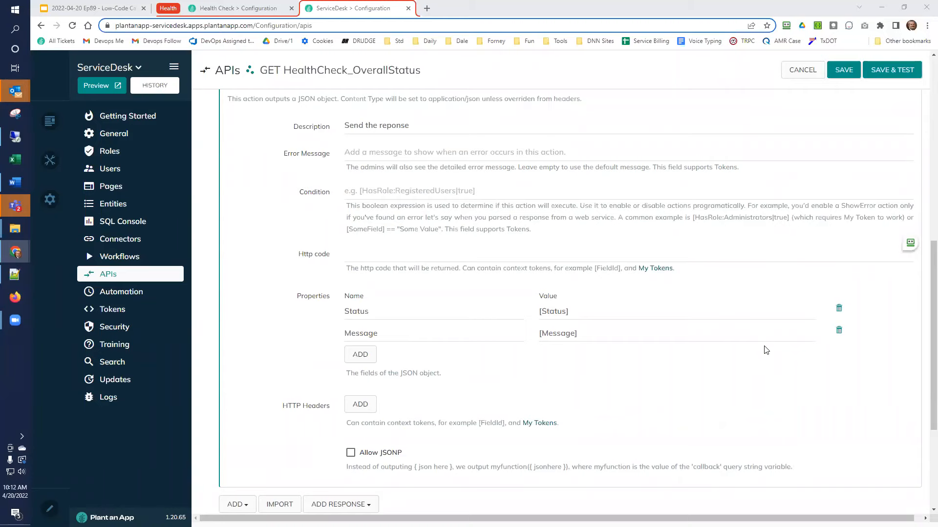
{"action": "scroll", "coordinate": [757, 347], "scroll_direction": "up", "scroll_amount": 3}
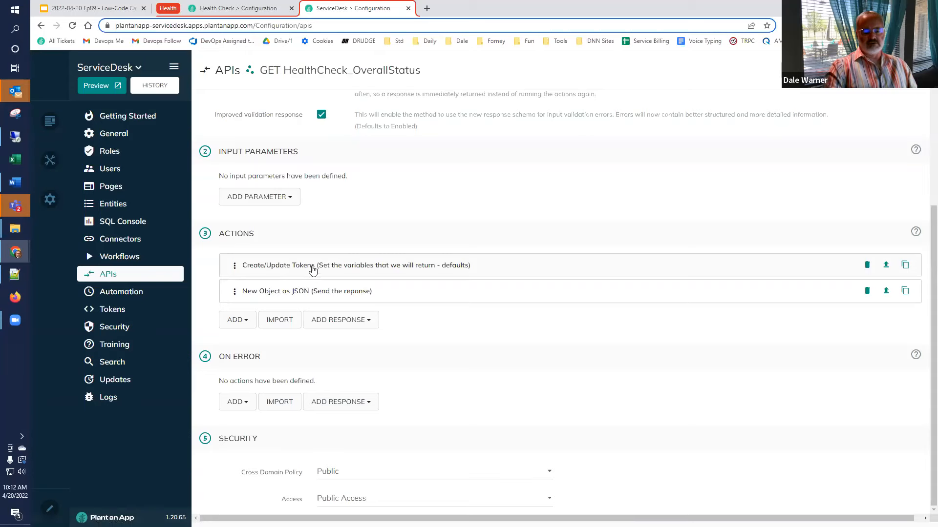
{"action": "left_click", "coordinate": [263, 271]}
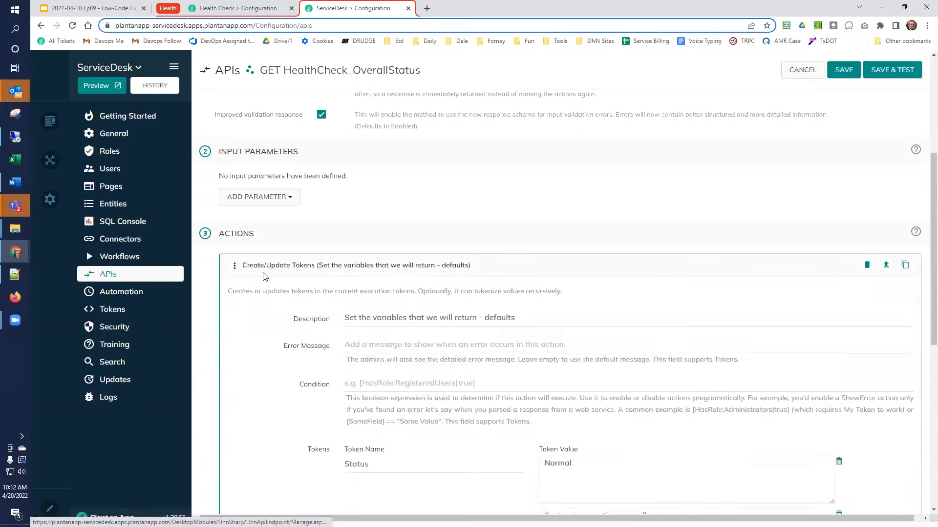
{"action": "scroll", "coordinate": [412, 273], "scroll_direction": "down", "scroll_amount": 4}
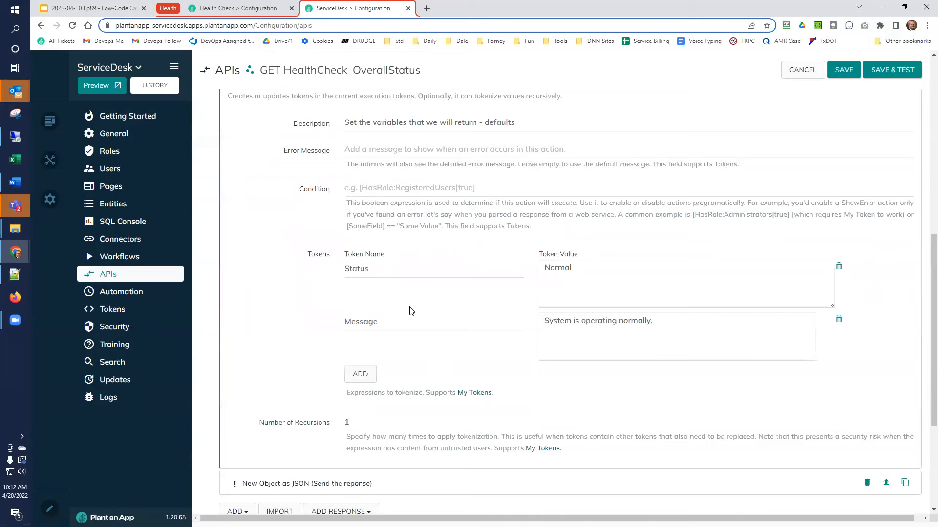
{"action": "scroll", "coordinate": [412, 310], "scroll_direction": "up", "scroll_amount": 2}
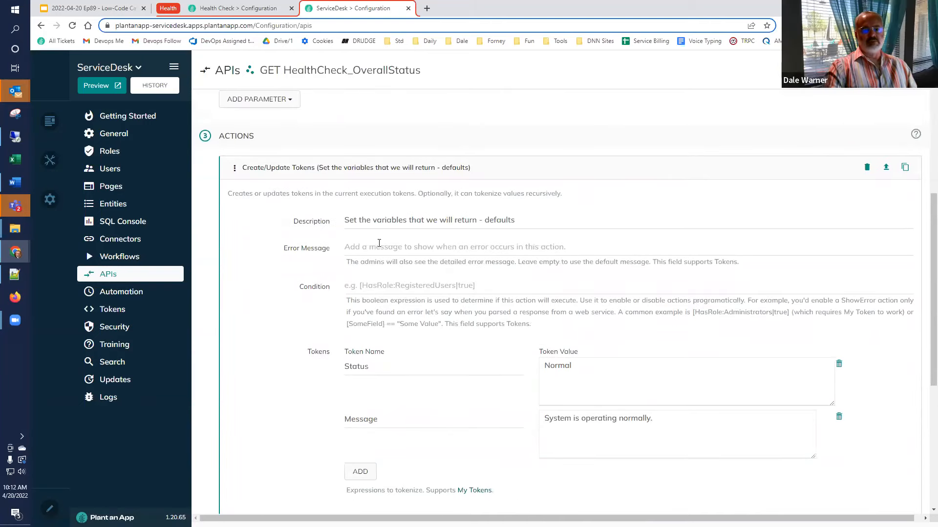
{"action": "left_click", "coordinate": [372, 172]}
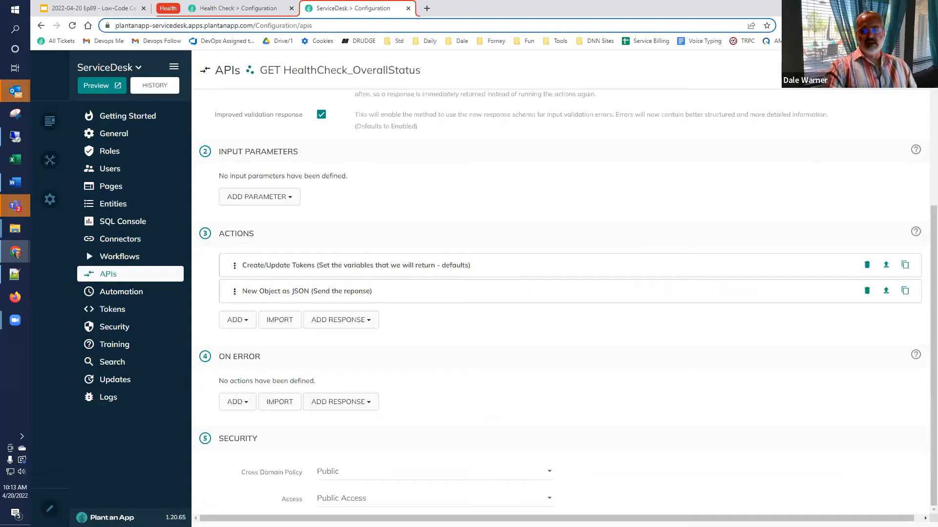
- Save the endpoint, test it by getting its response, and highlight the endpoint URL in the jQuery sample code
{"action": "left_click", "coordinate": [854, 70]}
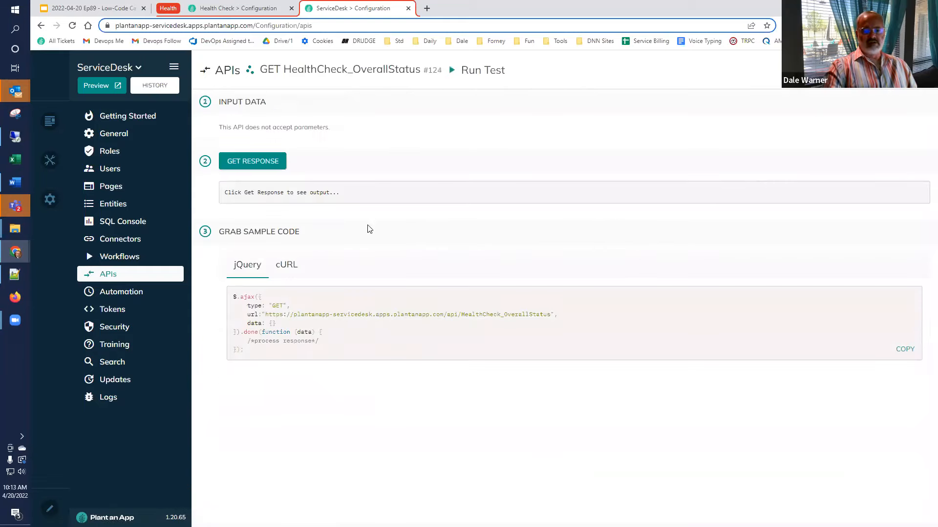
{"action": "left_click", "coordinate": [257, 164]}
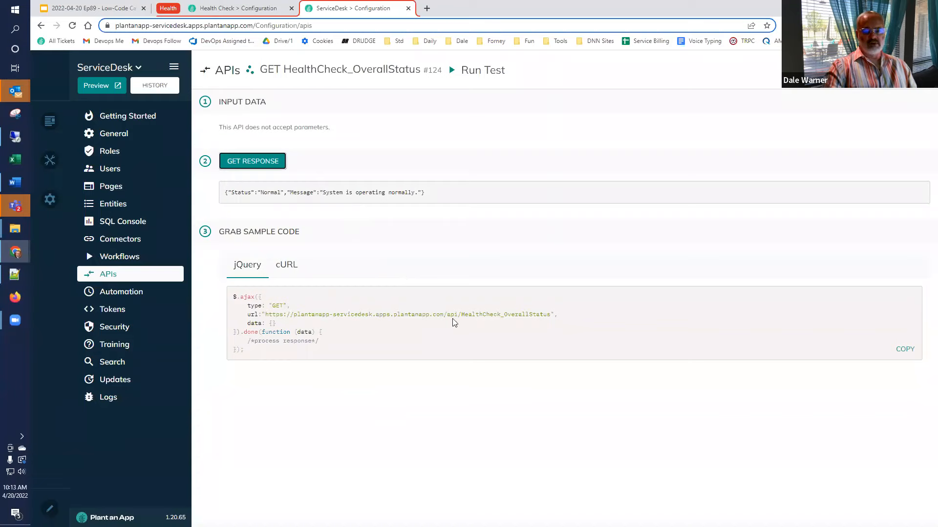
{"action": "left_click_drag", "start_coordinate": [548, 314], "coordinate": [386, 316]}
{"action": "left_click", "coordinate": [536, 320]}
{"action": "left_click_drag", "start_coordinate": [551, 314], "coordinate": [266, 316]}
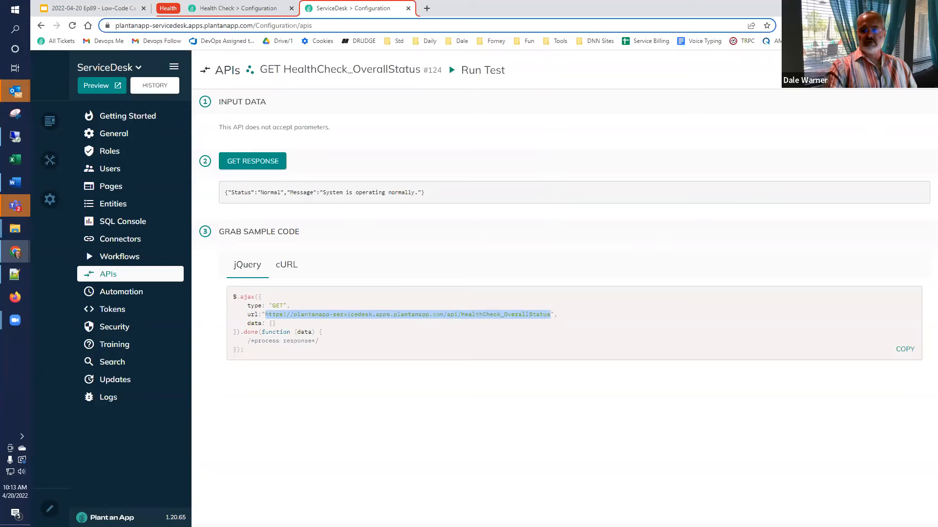
- Check the endpoint's security settings, then save it and return to its test page
{"action": "left_click", "coordinate": [654, 275]}
{"action": "scroll", "coordinate": [464, 386], "scroll_direction": "down", "scroll_amount": 5}
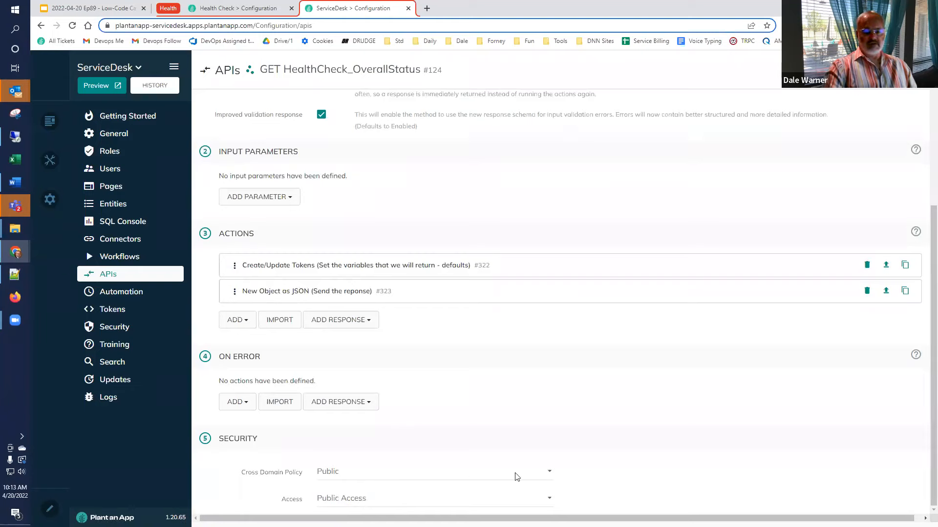
{"action": "left_click", "coordinate": [836, 70]}
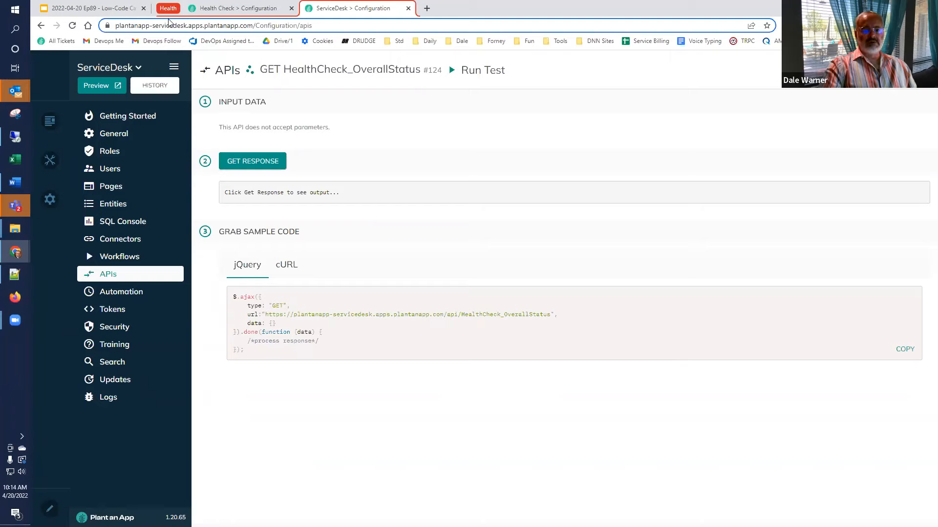
- Check the planned steps in the Google Slides deck, then open the System entity's listing from the Health Check app's entities
{"action": "left_click", "coordinate": [87, 8]}
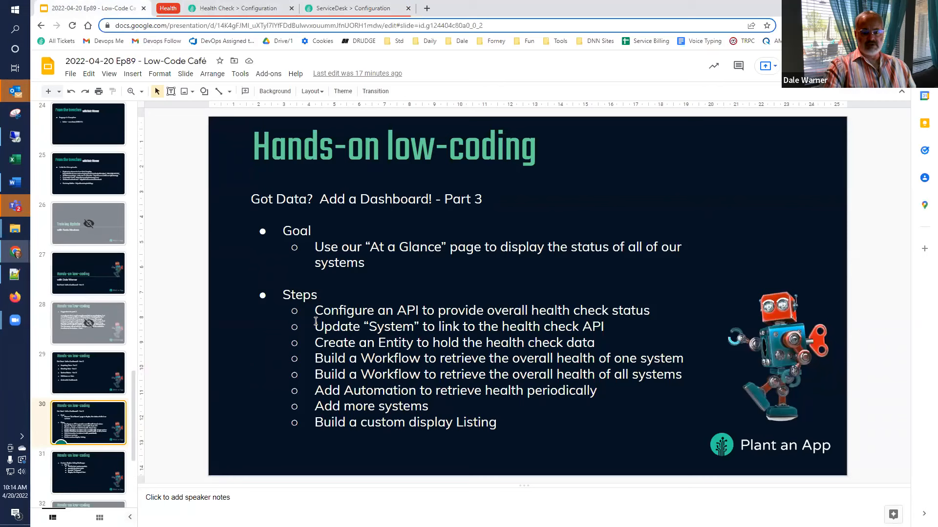
{"action": "left_click", "coordinate": [315, 322]}
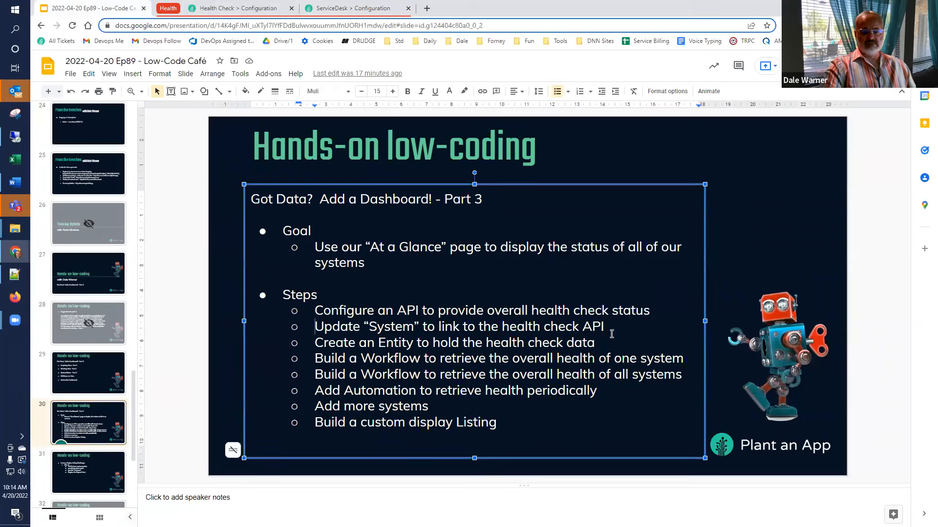
{"action": "left_click", "coordinate": [240, 9]}
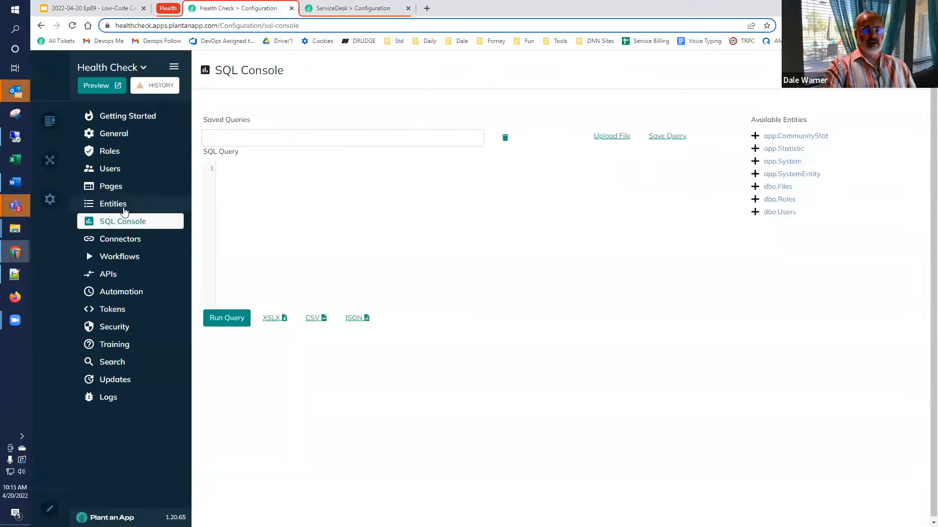
{"action": "left_click", "coordinate": [122, 205]}
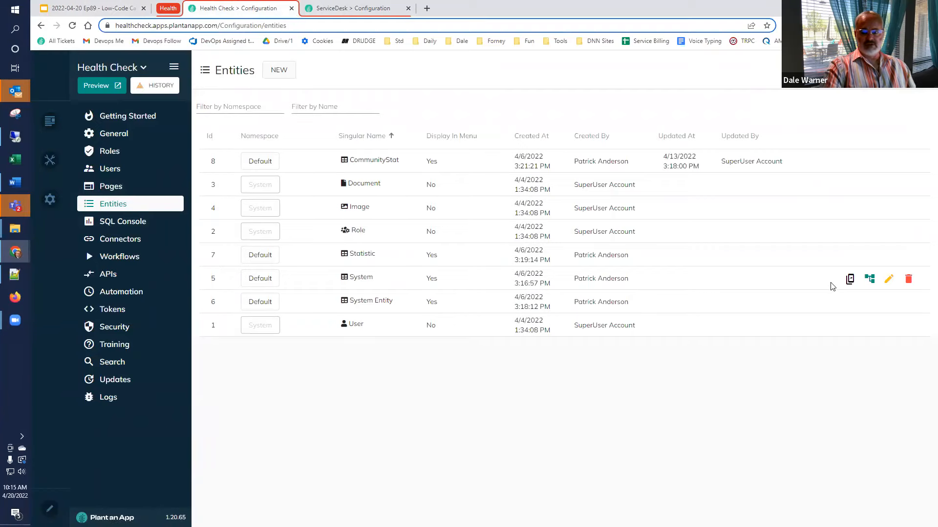
{"action": "left_click", "coordinate": [850, 280]}
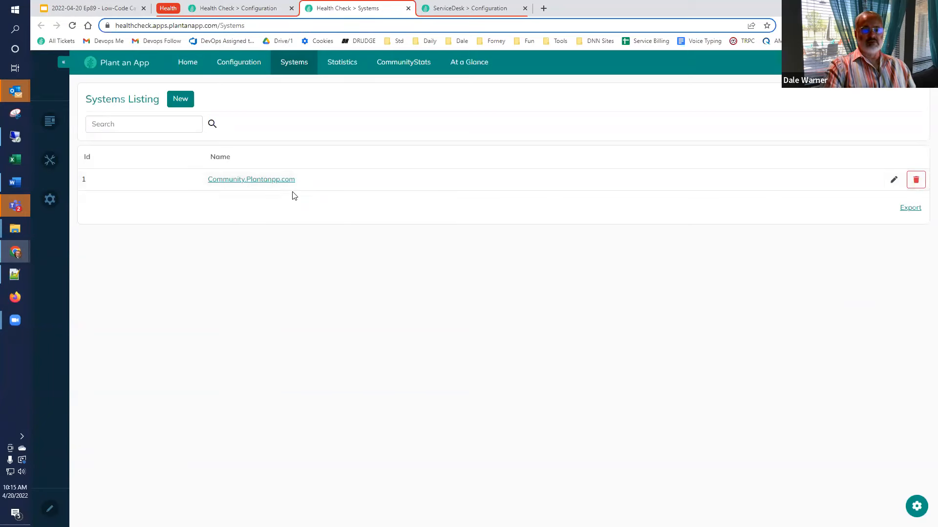
- Open the System entity for editing in the Health Check configuration and show its properties
{"action": "left_click", "coordinate": [252, 10]}
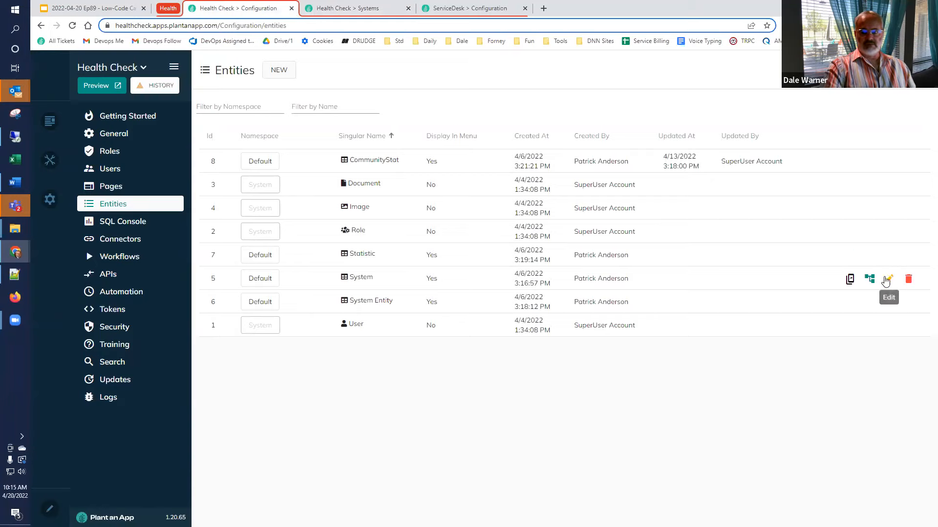
{"action": "left_click", "coordinate": [886, 280]}
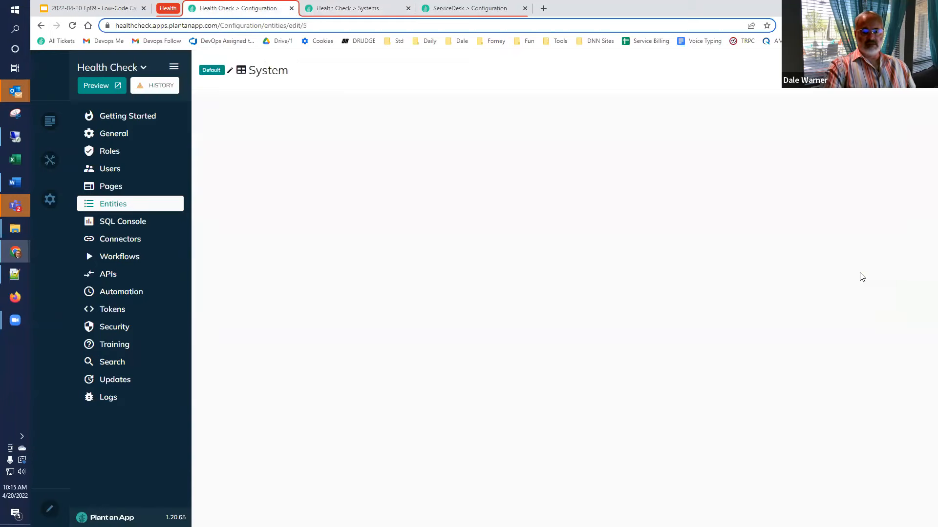
{"action": "left_click", "coordinate": [563, 103]}
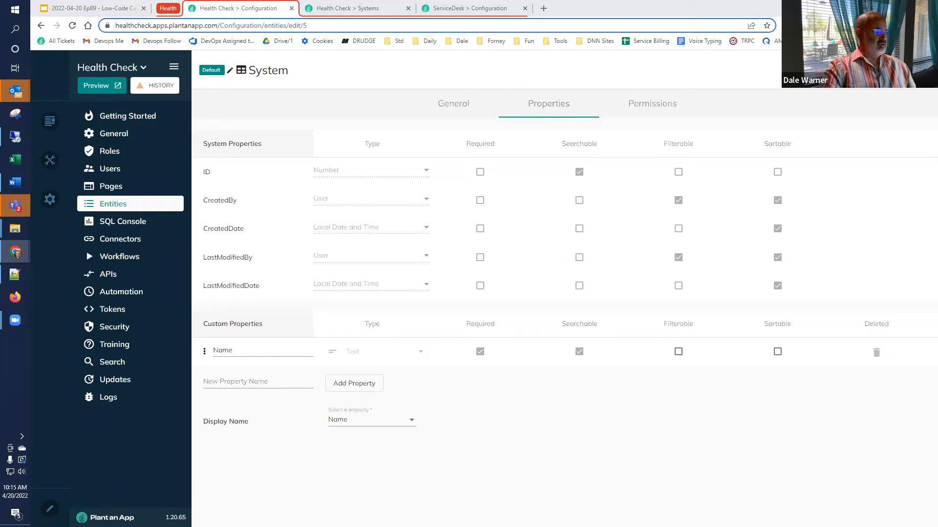
- Add a custom property named "Overall Status API" of type Url to the System entity, marked searchable and sortable
{"action": "left_click", "coordinate": [288, 381]}
{"action": "type", "text": "Overall Status API"}
{"action": "left_click", "coordinate": [347, 386]}
{"action": "left_click", "coordinate": [351, 389]}
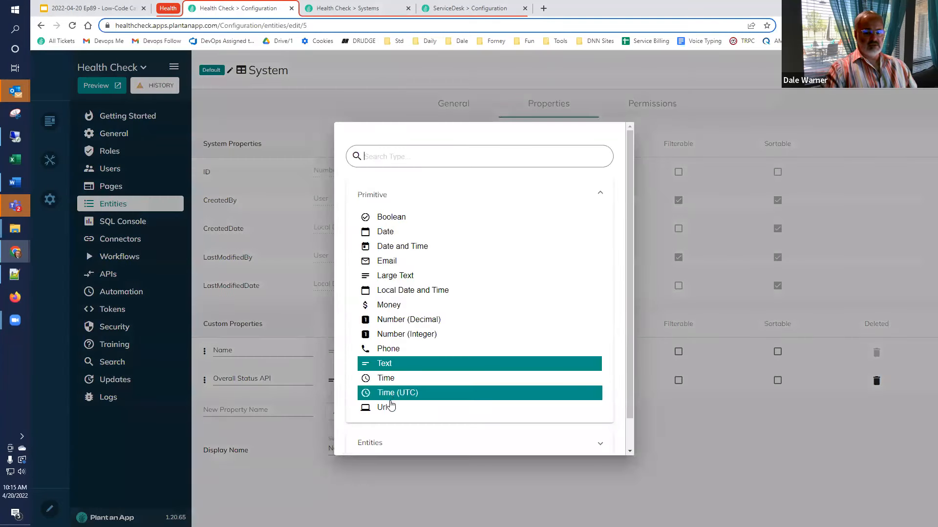
{"action": "left_click", "coordinate": [391, 407]}
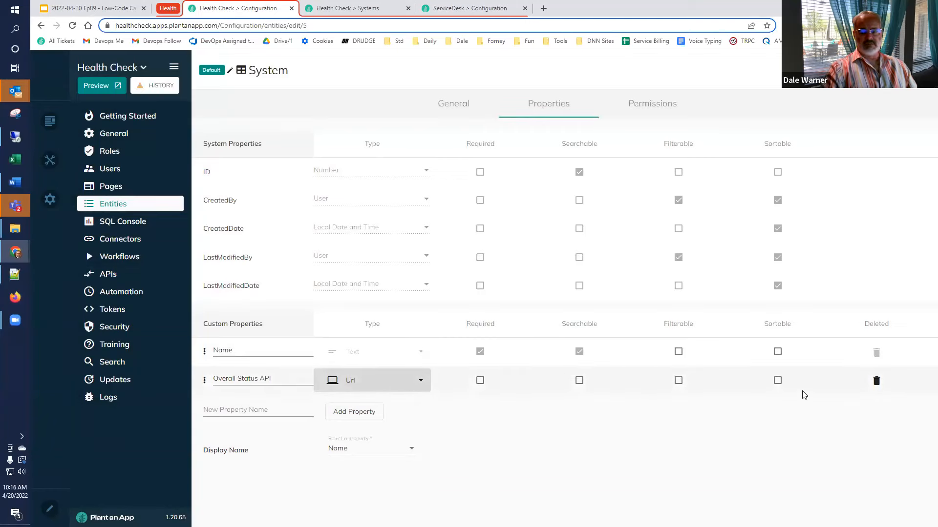
{"action": "left_click", "coordinate": [578, 381]}
{"action": "left_click", "coordinate": [776, 380]}
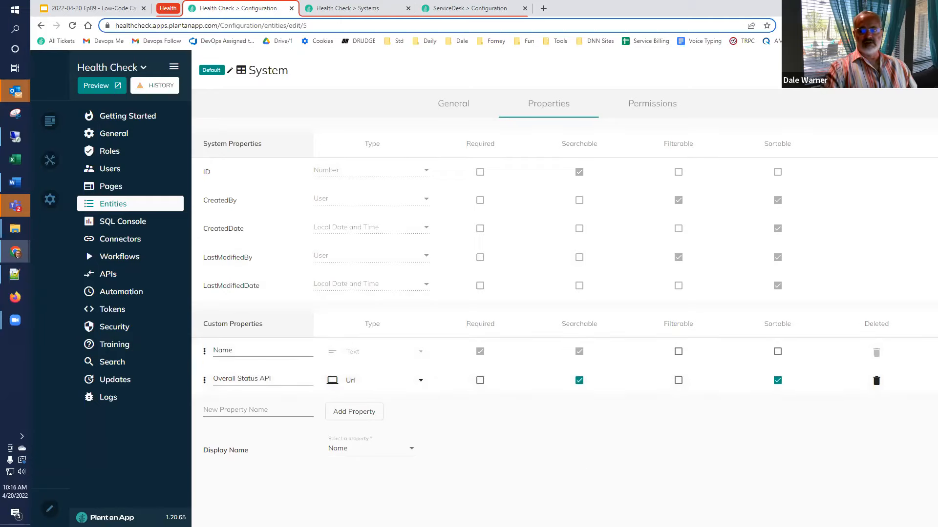
- Save the System entity, then switch to the Systems listing and reload it
{"action": "left_click", "coordinate": [897, 70]}
{"action": "left_click", "coordinate": [632, 322]}
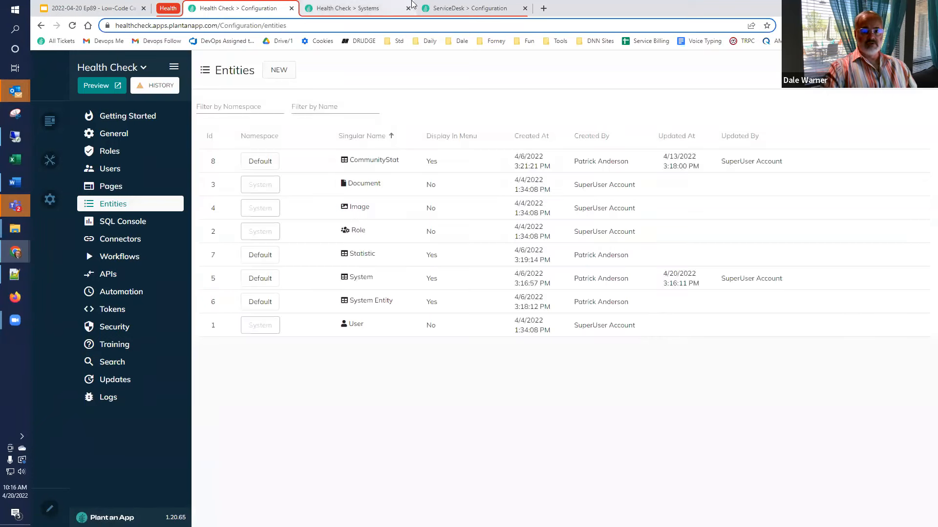
{"action": "left_click", "coordinate": [383, 9]}
{"action": "left_click", "coordinate": [73, 27]}
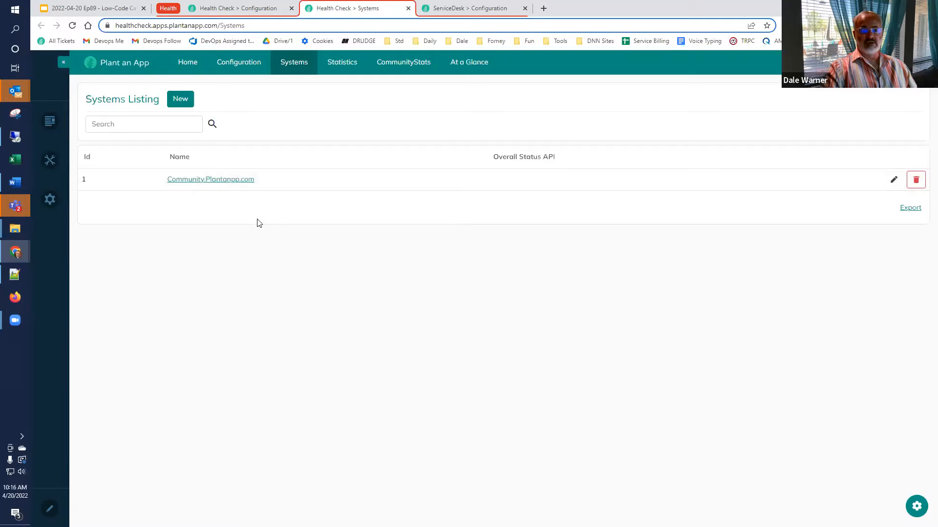
{"action": "left_click", "coordinate": [459, 10]}
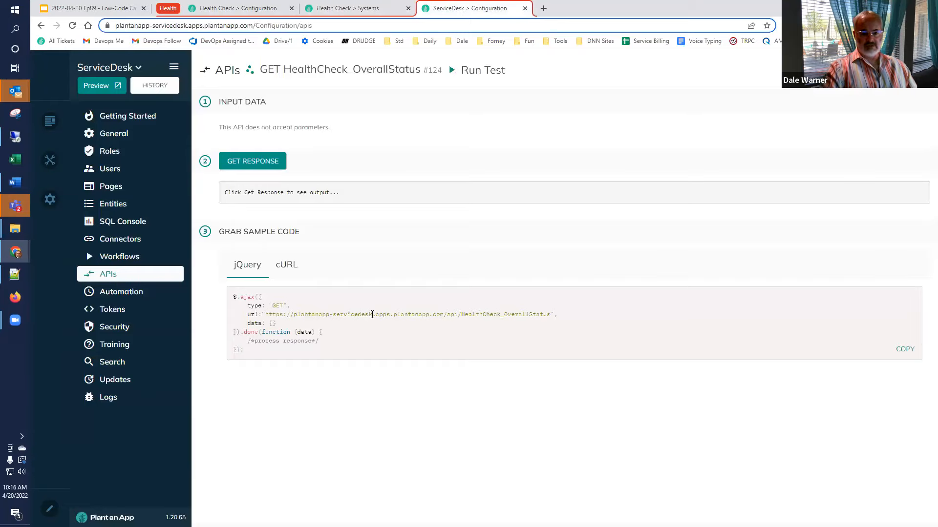
{"action": "left_click", "coordinate": [349, 8]}
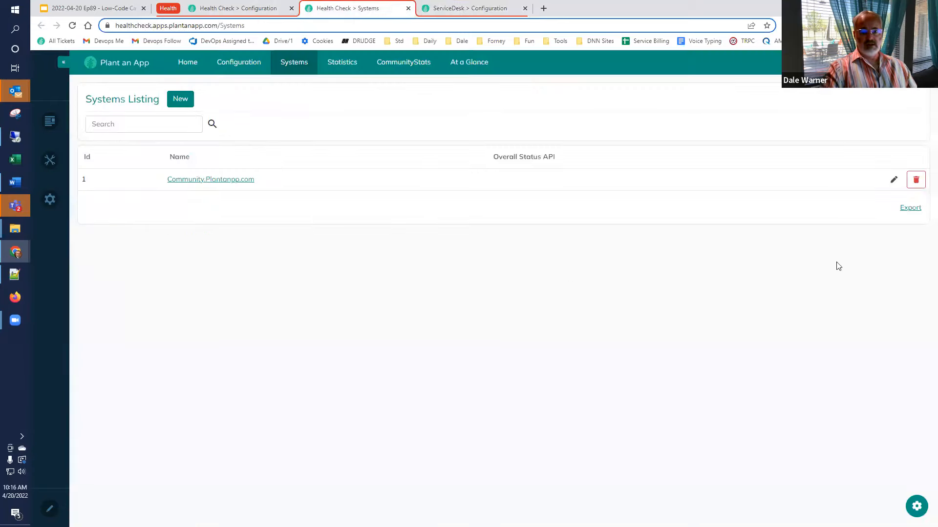
{"action": "left_click", "coordinate": [175, 98]}
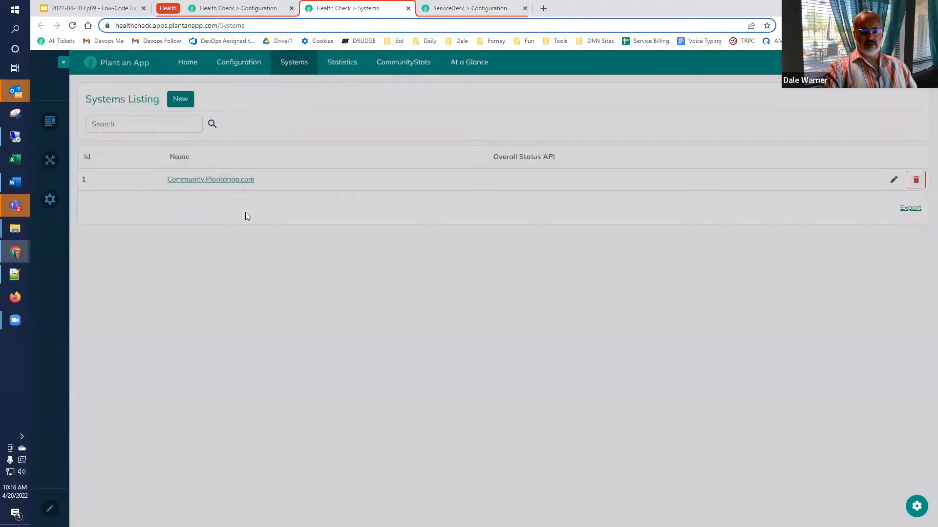
{"action": "left_click", "coordinate": [508, 125]}
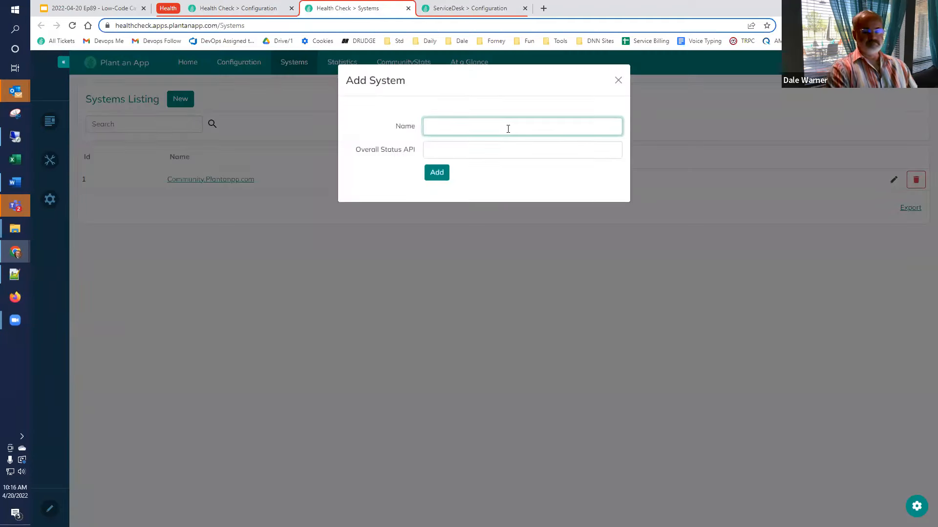
{"action": "type", "text": "Service Desk"}
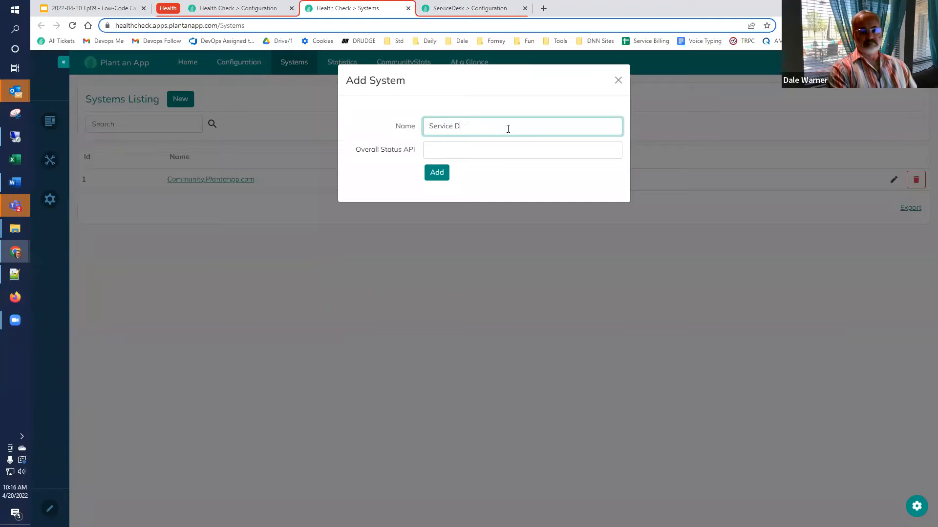
{"action": "left_click", "coordinate": [499, 156]}
{"action": "type", "text": "https://servicedesk.apps.plantanapp.com/api/HealthCheck_OverallStatus"}
{"action": "left_click", "coordinate": [434, 174]}
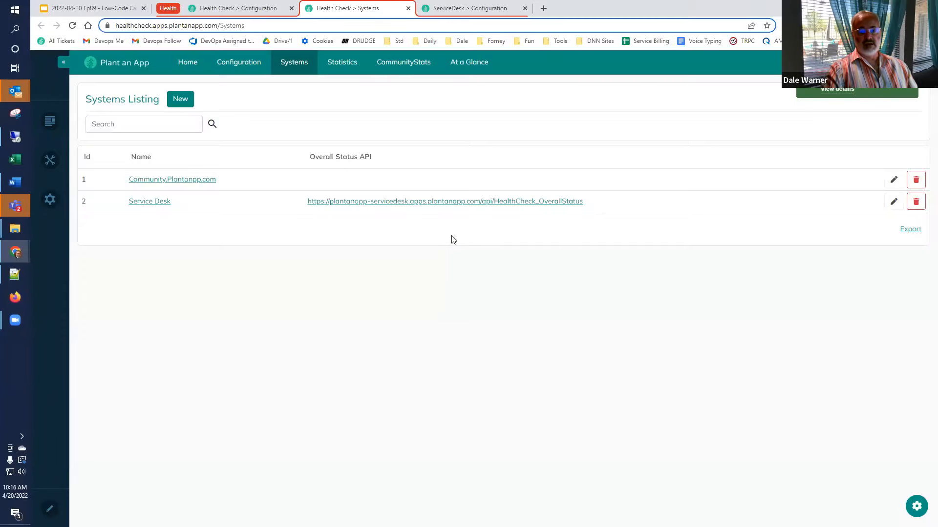
- Check the Service Desk status API link in the current tab and in an incognito window, returning to the Systems listing
{"action": "left_click", "coordinate": [439, 204]}
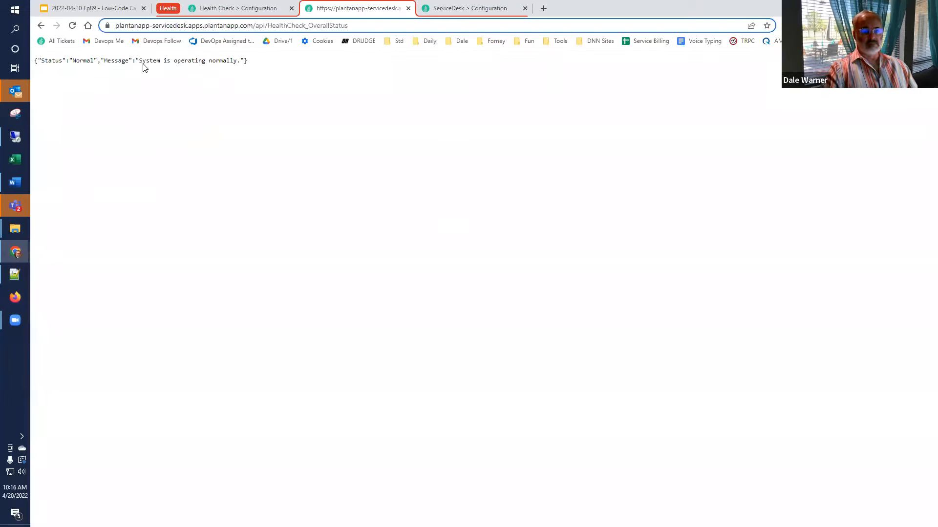
{"action": "left_click", "coordinate": [42, 30]}
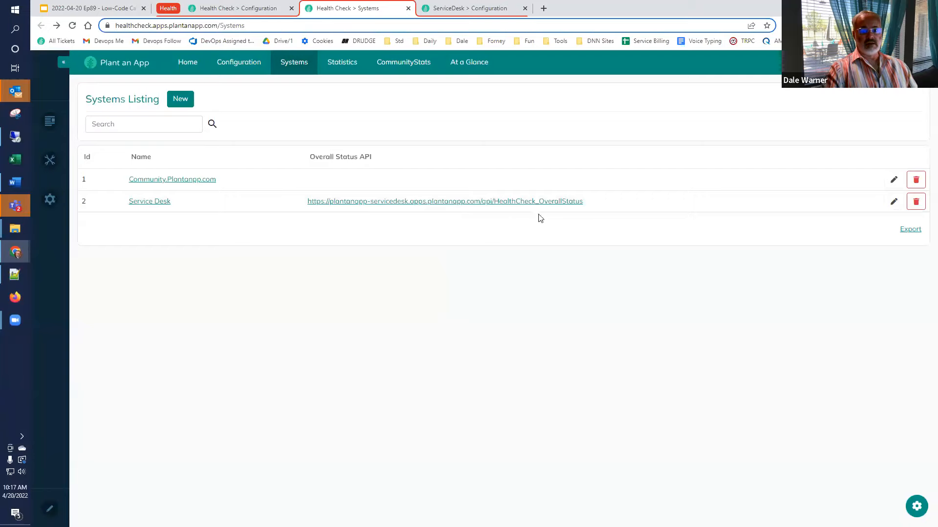
{"action": "right_click", "coordinate": [505, 204]}
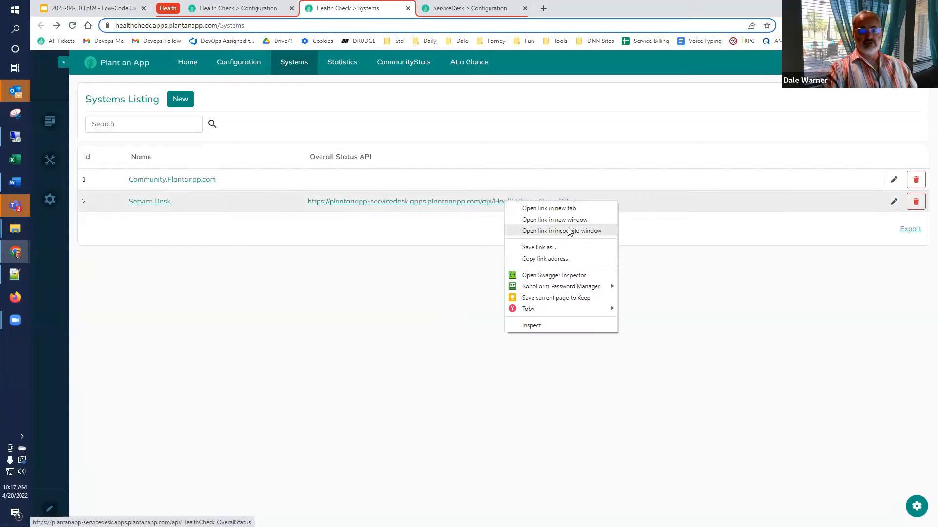
{"action": "left_click", "coordinate": [568, 230]}
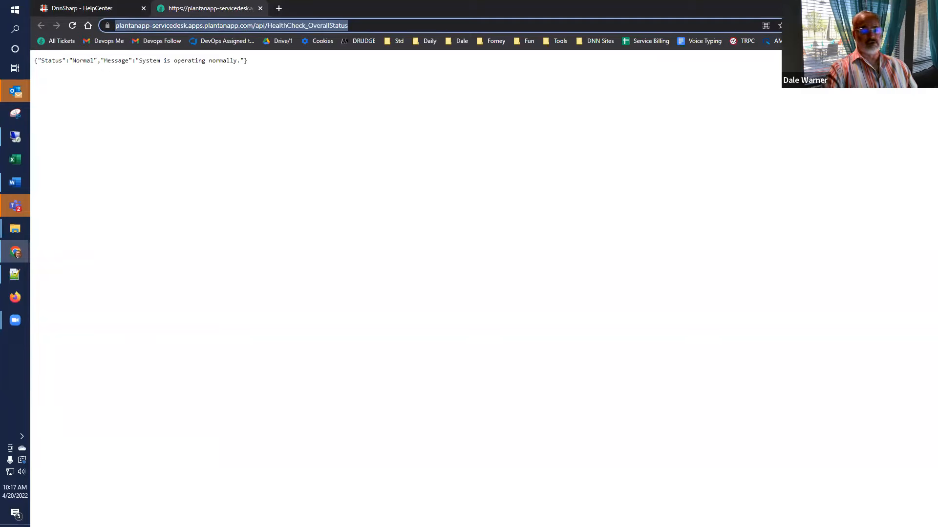
{"action": "left_click", "coordinate": [925, 7]}
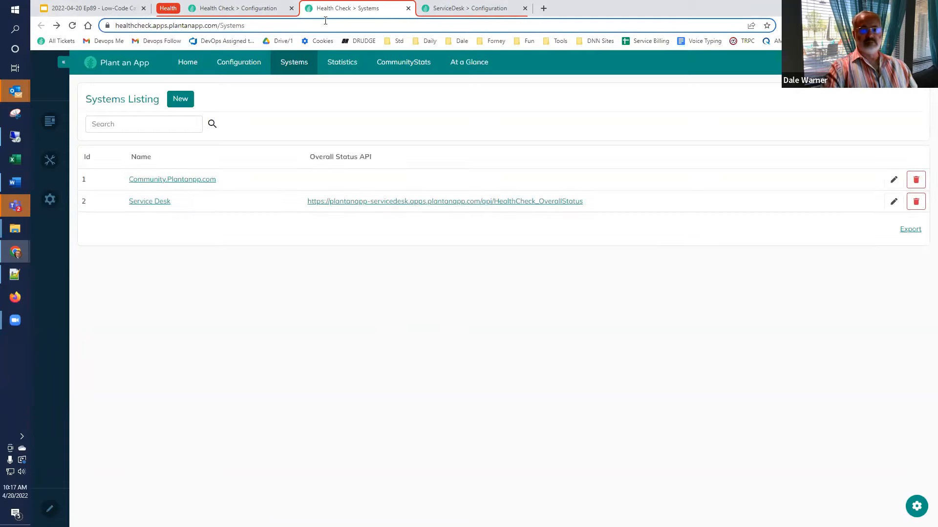
- Open community.plantanapp.com in a new tab and go to the Community Portal's API endpoints in its configuration
{"action": "left_click", "coordinate": [544, 10]}
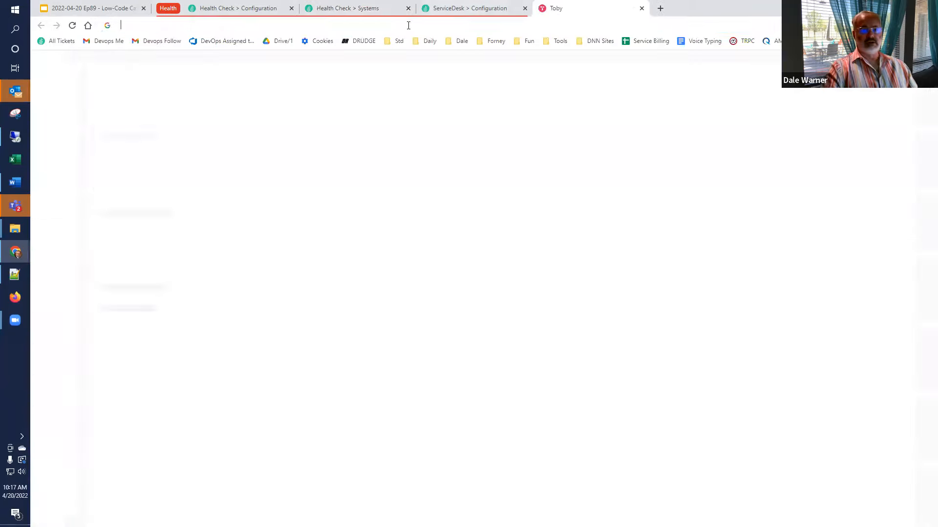
{"action": "type", "text": "comm"}
{"action": "key", "text": "Return"}
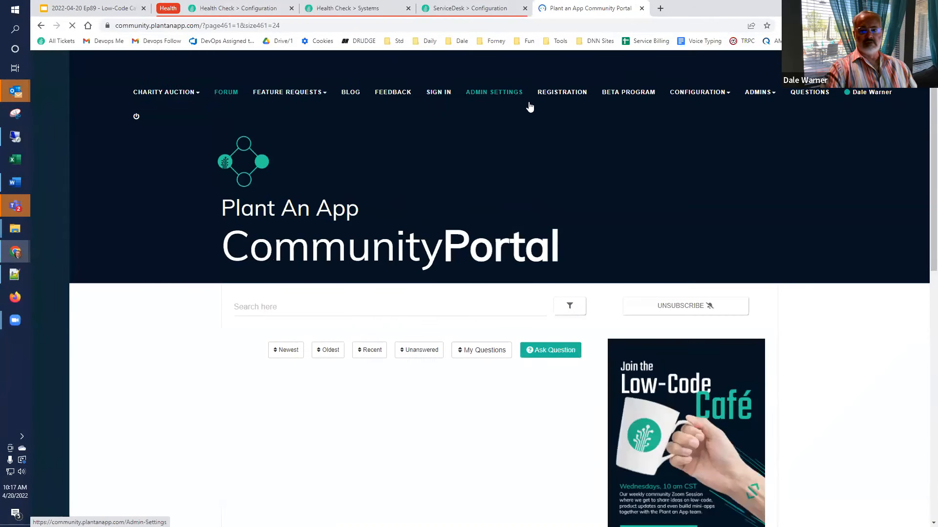
{"action": "mouse_move", "coordinate": [730, 93]}
{"action": "left_click", "coordinate": [613, 107]}
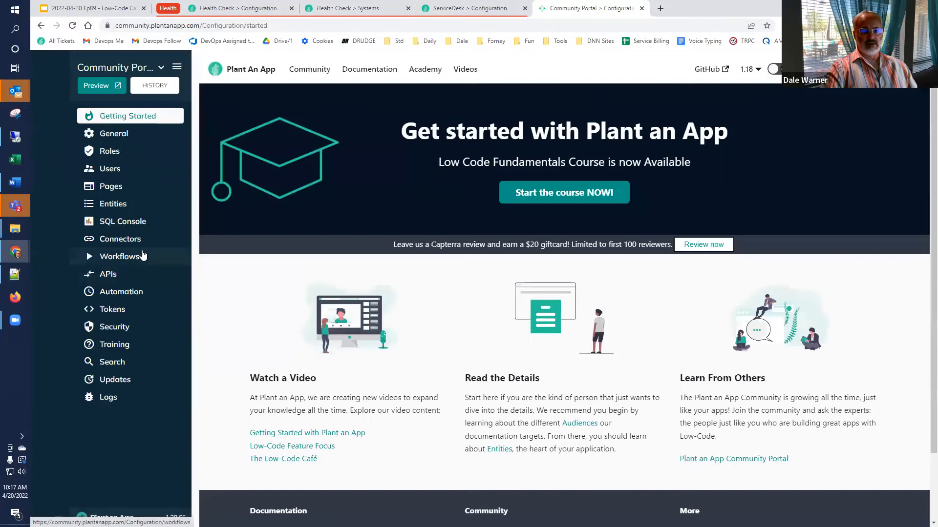
{"action": "left_click", "coordinate": [114, 277]}
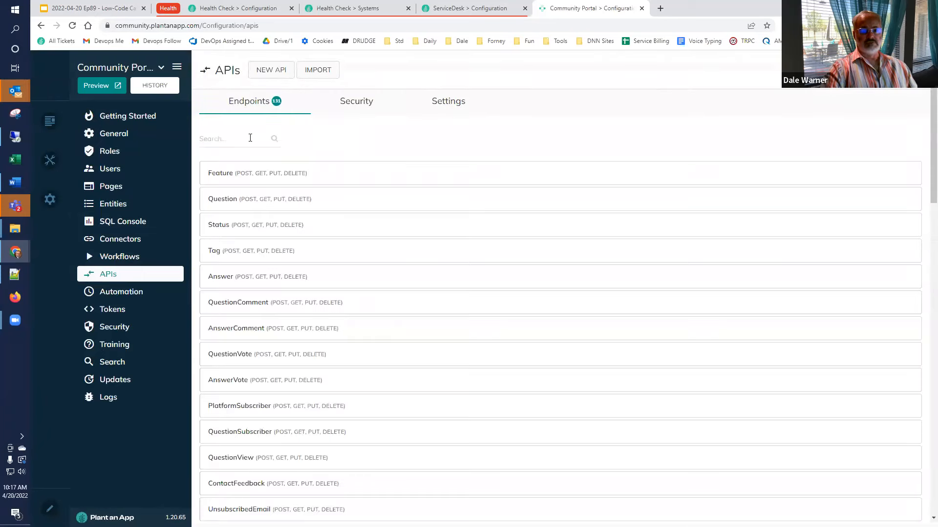
- Search the endpoints for "over" and test HealthCheck_OverallStatus by getting its response
{"action": "left_click", "coordinate": [255, 138]}
{"action": "type", "text": "over"}
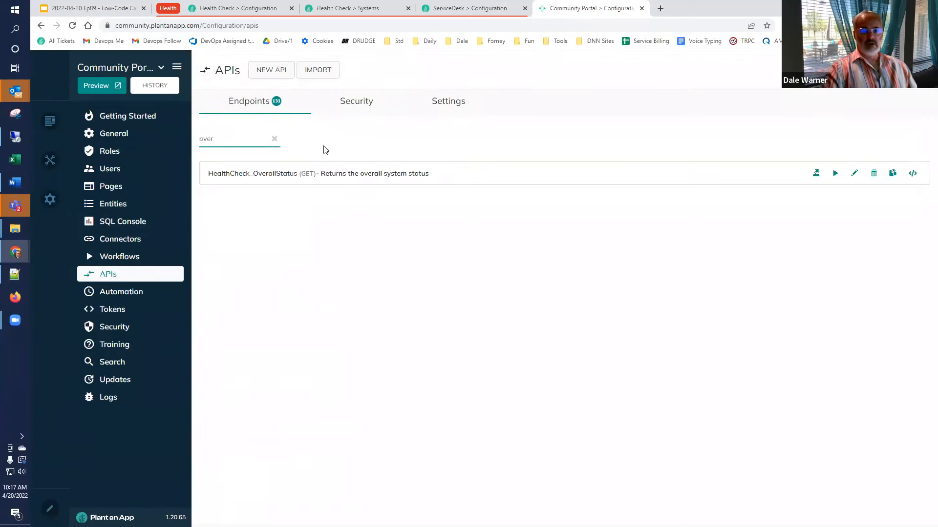
{"action": "left_click", "coordinate": [835, 173]}
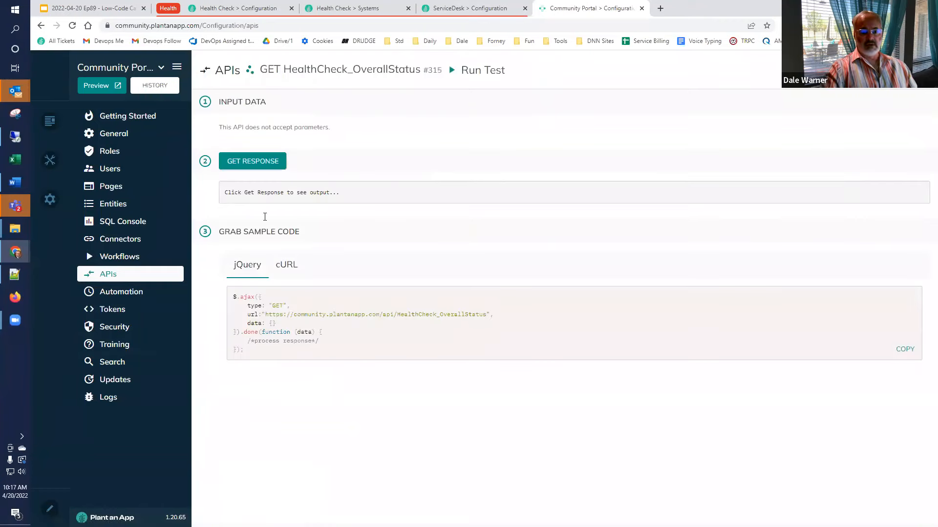
{"action": "left_click", "coordinate": [269, 164]}
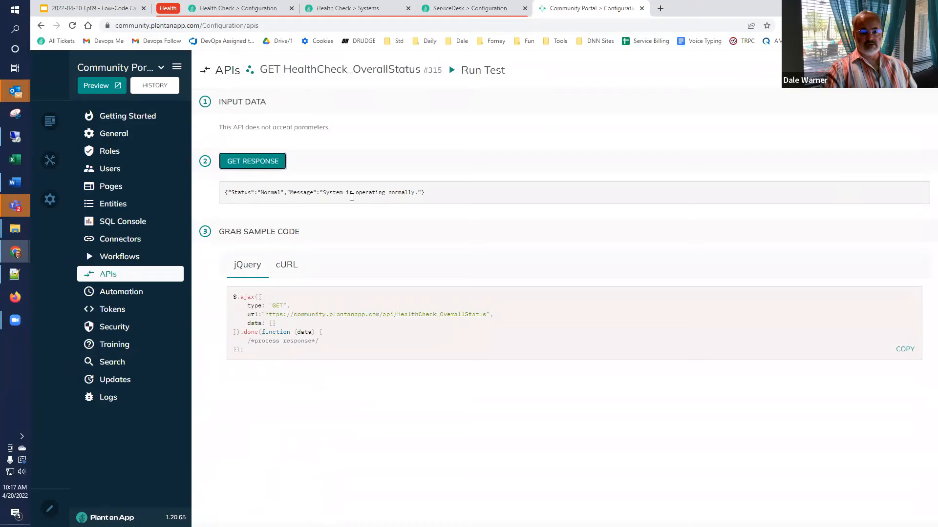
- Copy the endpoint URL from the jQuery sample and save it as the Overall Status API of the Community.Plantanpp.com system
{"action": "left_click", "coordinate": [267, 313]}
{"action": "left_click_drag", "start_coordinate": [320, 312], "coordinate": [489, 314]}
{"action": "key", "text": "ctrl+c"}
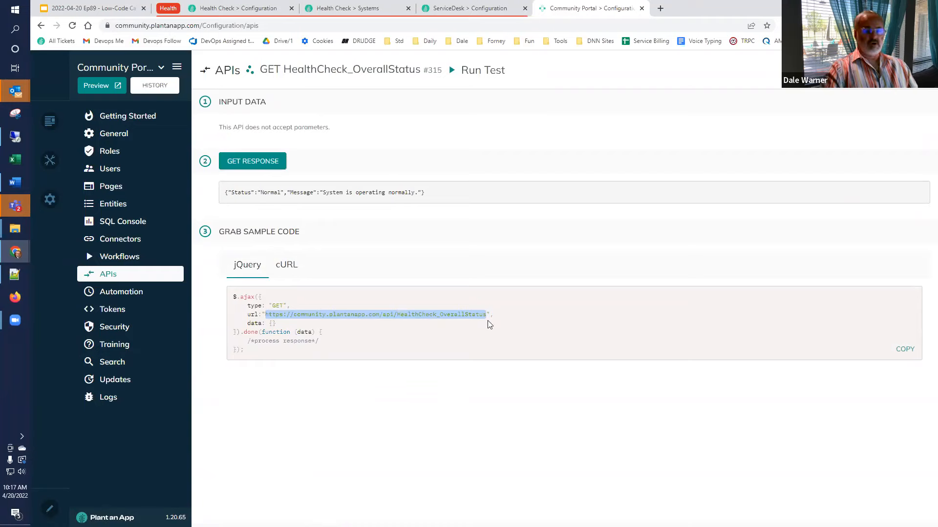
{"action": "left_click", "coordinate": [362, 8]}
{"action": "left_click", "coordinate": [893, 180]}
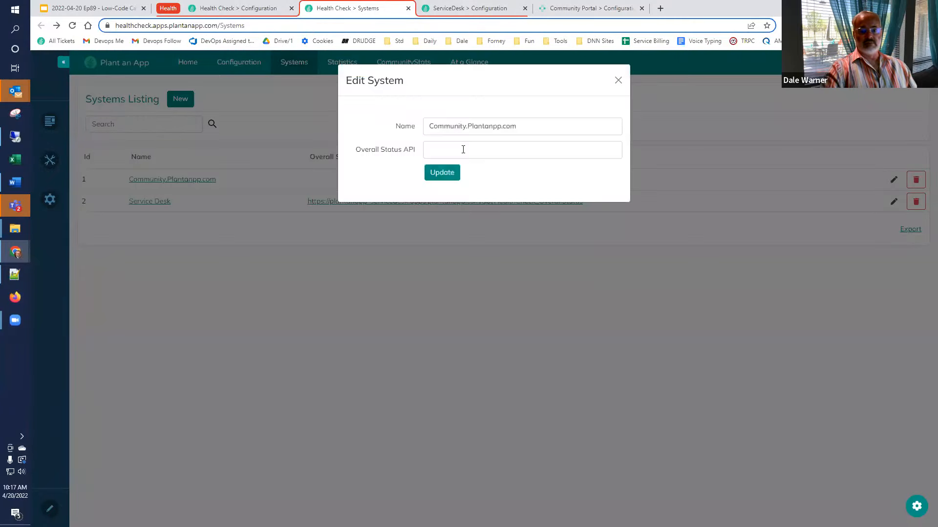
{"action": "left_click", "coordinate": [462, 151]}
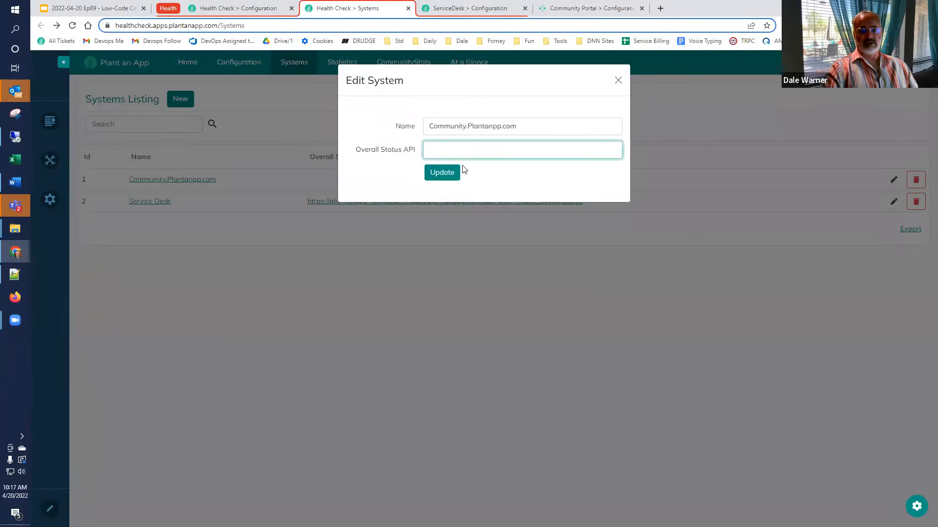
{"action": "key", "text": "ctrl+v"}
{"action": "left_click", "coordinate": [443, 174]}
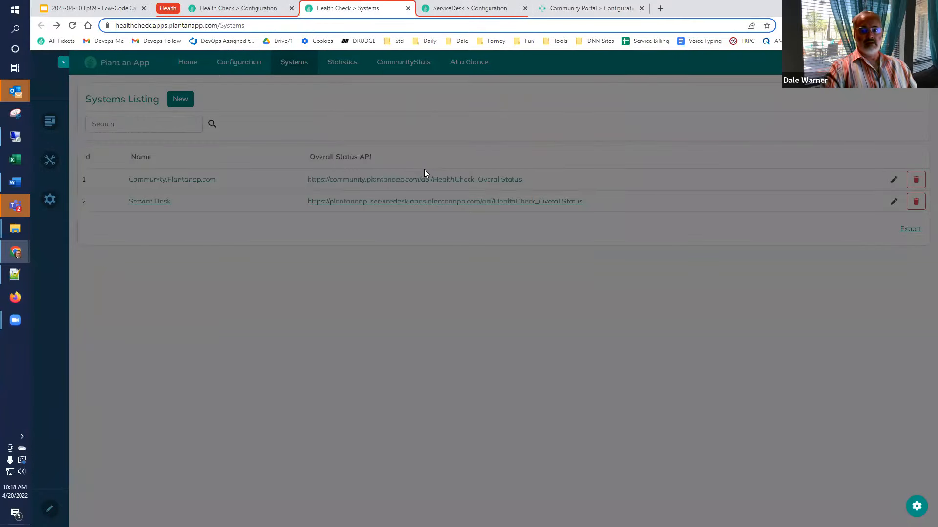
- Check the Community.Plantanpp.com system's status API link in an incognito window, then close that window
{"action": "right_click", "coordinate": [377, 181]}
{"action": "left_click", "coordinate": [405, 207]}
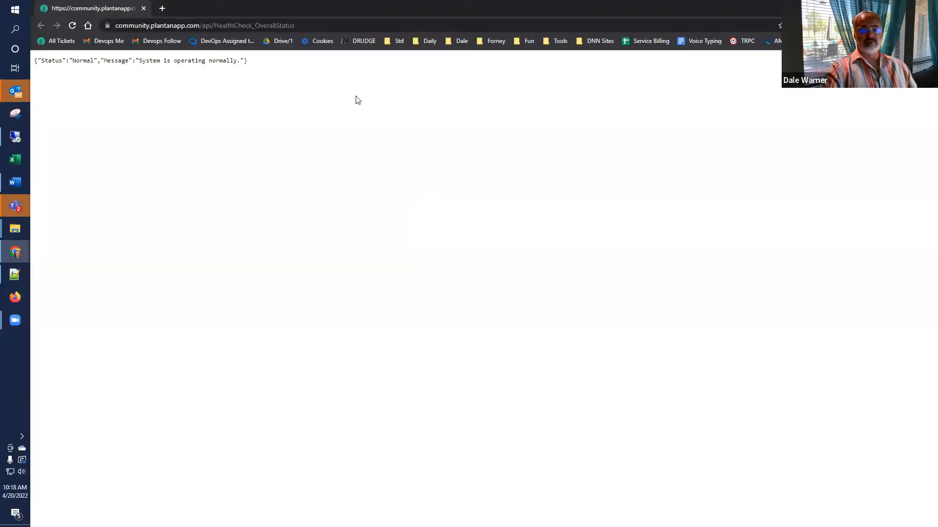
{"action": "key", "text": "ctrl+w"}
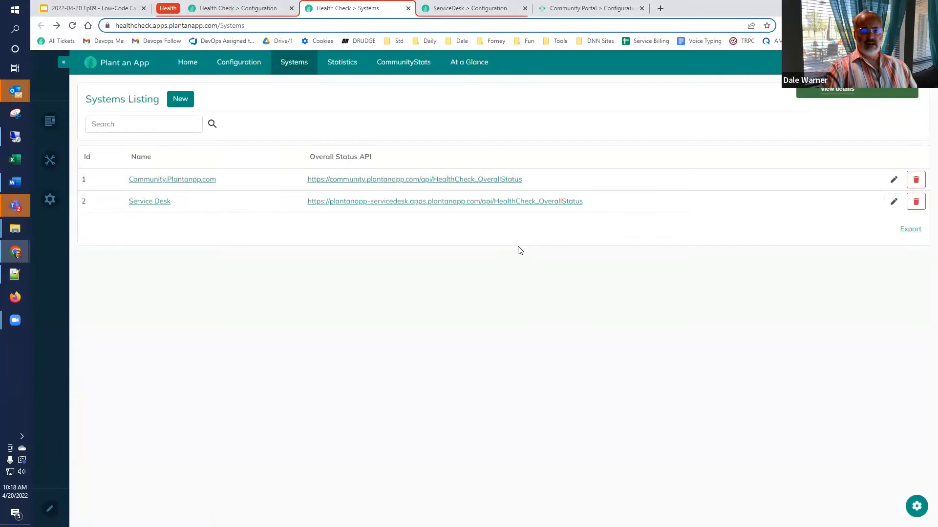
- Switch to the Google Slides deck and check the next planned step, creating an entity for the health check data
{"action": "left_click", "coordinate": [111, 8]}
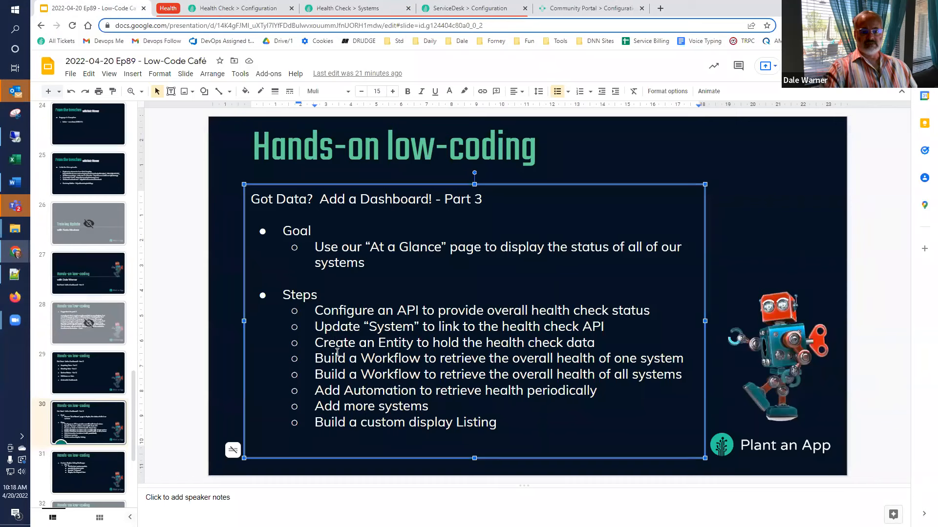
{"action": "key", "text": "Down"}
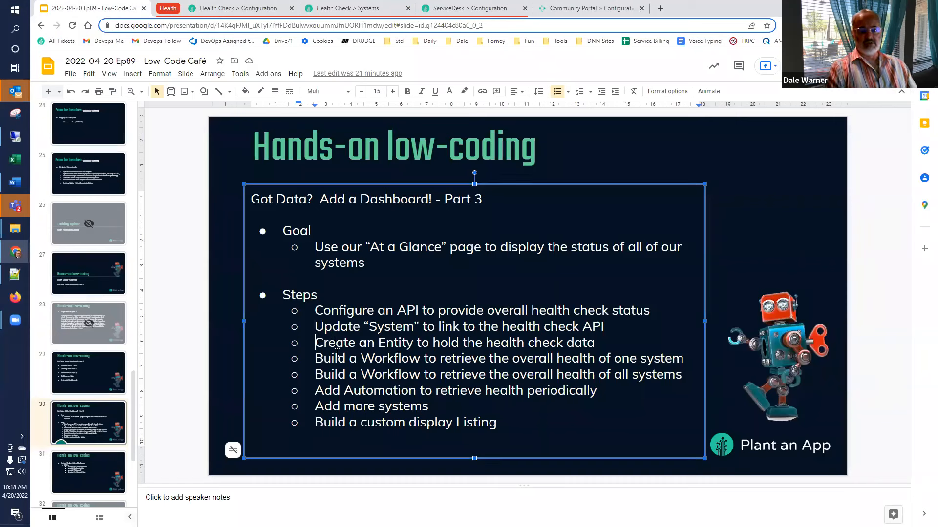
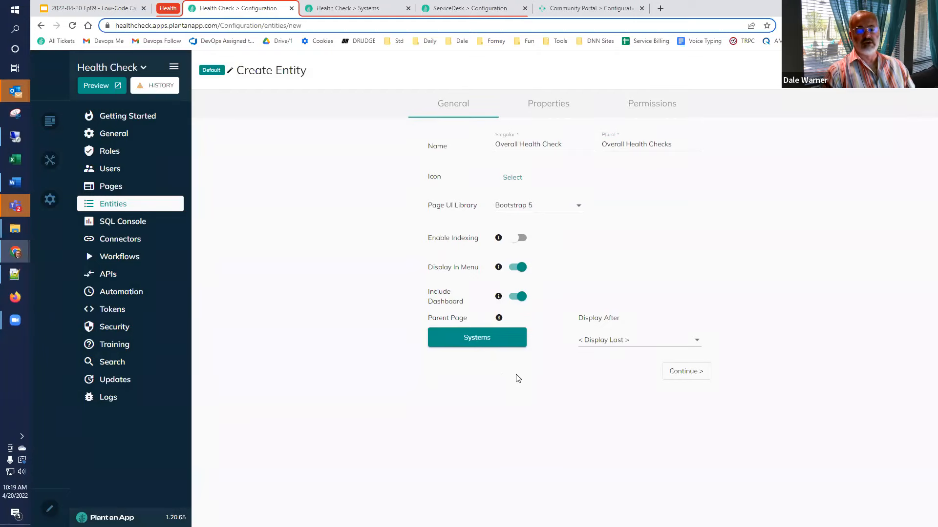
- Continue to the new entity's properties and add a custom property named System with the System entity as its type
{"action": "left_click", "coordinate": [685, 372]}
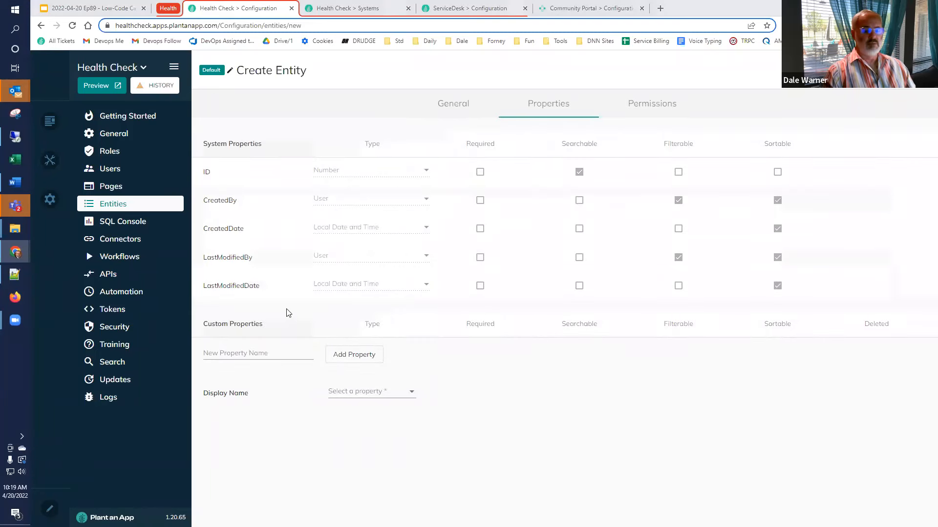
{"action": "left_click", "coordinate": [239, 353]}
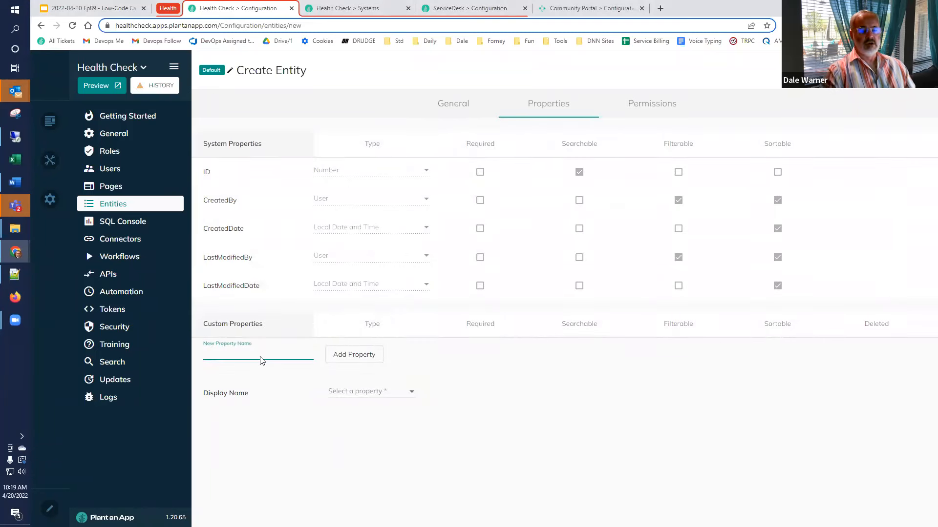
{"action": "type", "text": "System"}
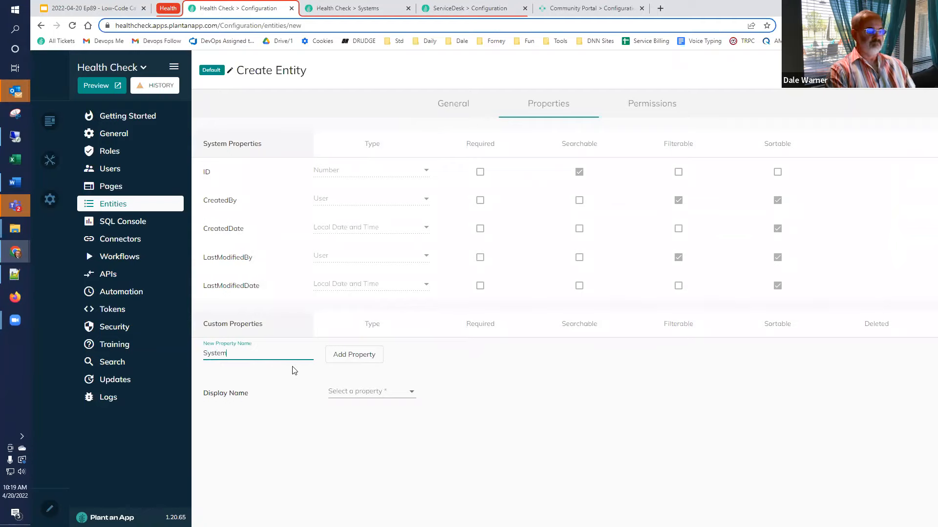
{"action": "left_click", "coordinate": [377, 355]}
{"action": "left_click", "coordinate": [368, 352]}
{"action": "scroll", "coordinate": [385, 390], "scroll_direction": "down", "scroll_amount": 1}
{"action": "left_click", "coordinate": [385, 410]}
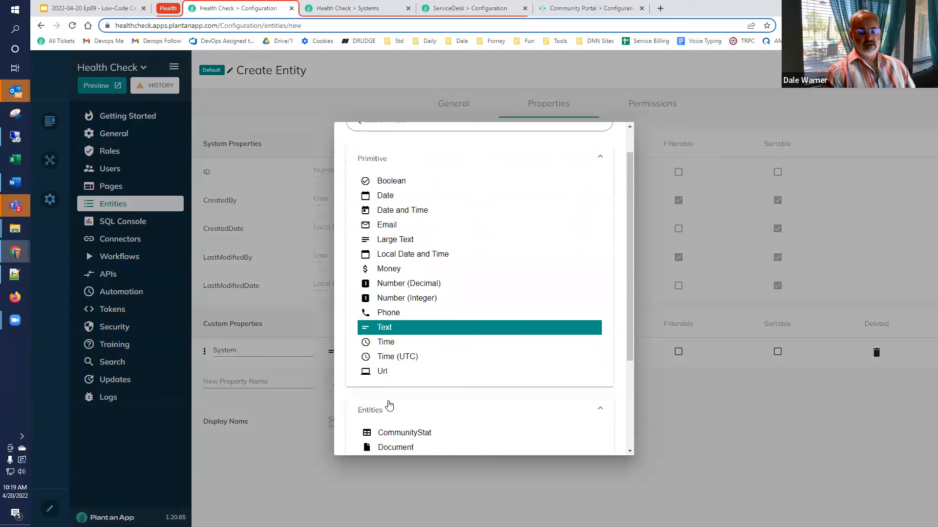
{"action": "scroll", "coordinate": [388, 390], "scroll_direction": "down", "scroll_amount": 3}
{"action": "left_click", "coordinate": [394, 373]}
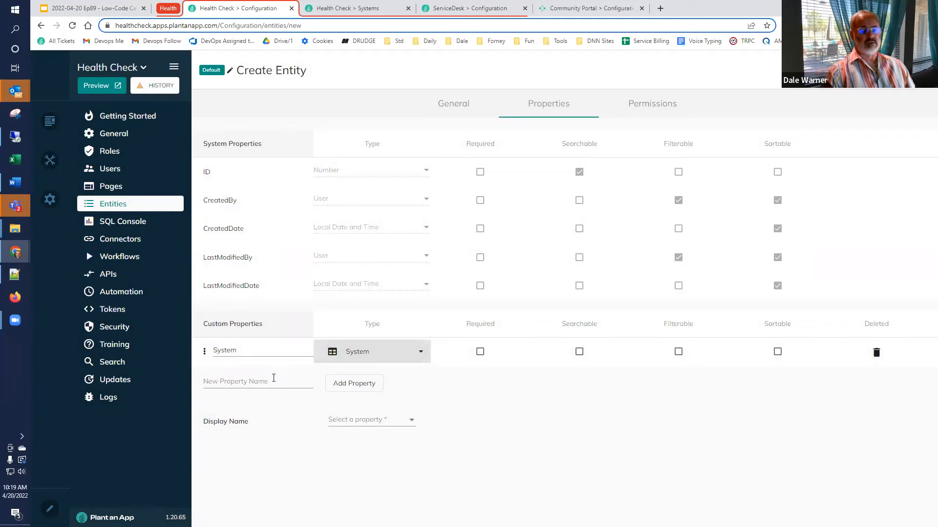
- Add a text property named Status and choose it as the entity's display name
{"action": "left_click", "coordinate": [274, 378]}
{"action": "type", "text": "Sto"}
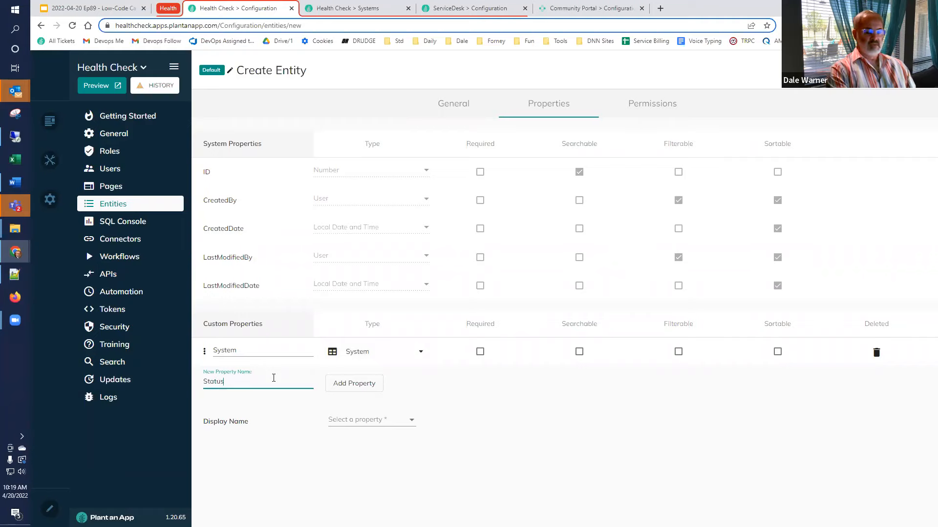
{"action": "type", "text": "tus"}
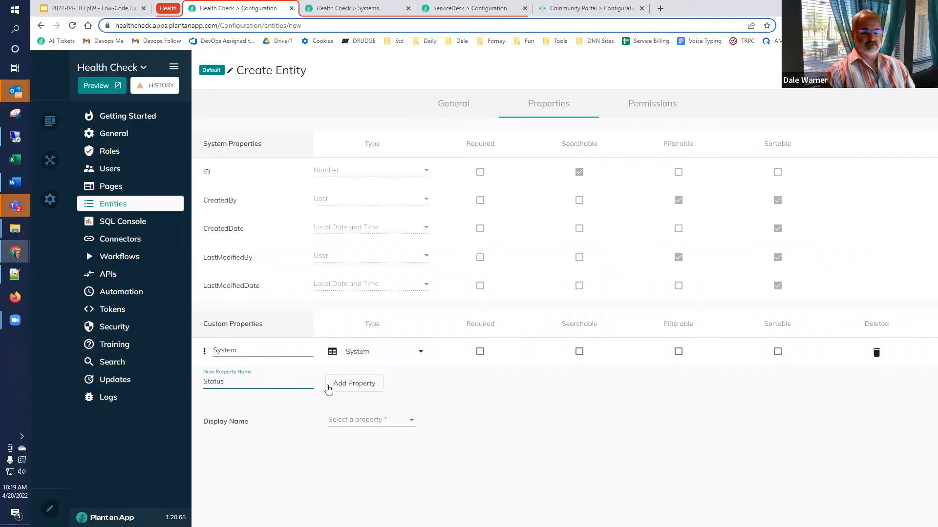
{"action": "left_click", "coordinate": [363, 384]}
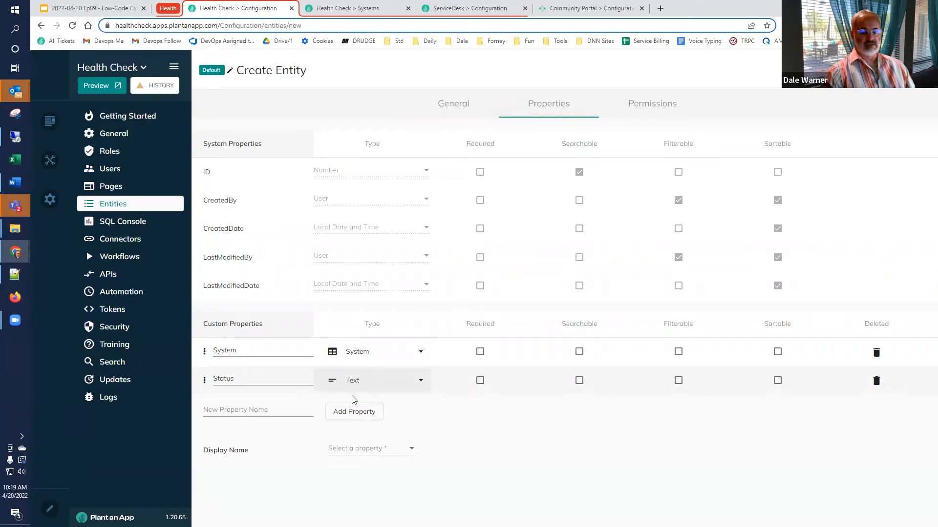
{"action": "left_click", "coordinate": [343, 449]}
{"action": "left_click", "coordinate": [337, 470]}
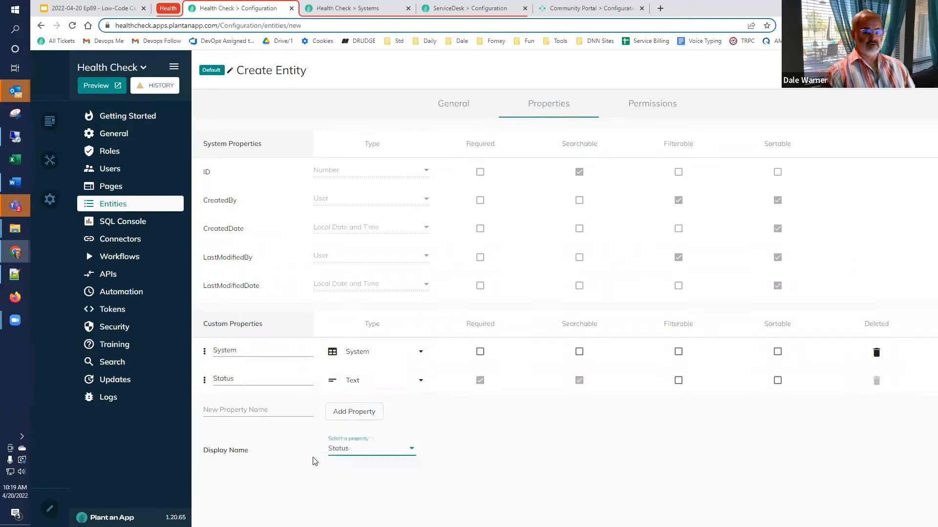
- Add a searchable Large Text property named Message, and make the Status property sortable and filterable
{"action": "left_click", "coordinate": [271, 408]}
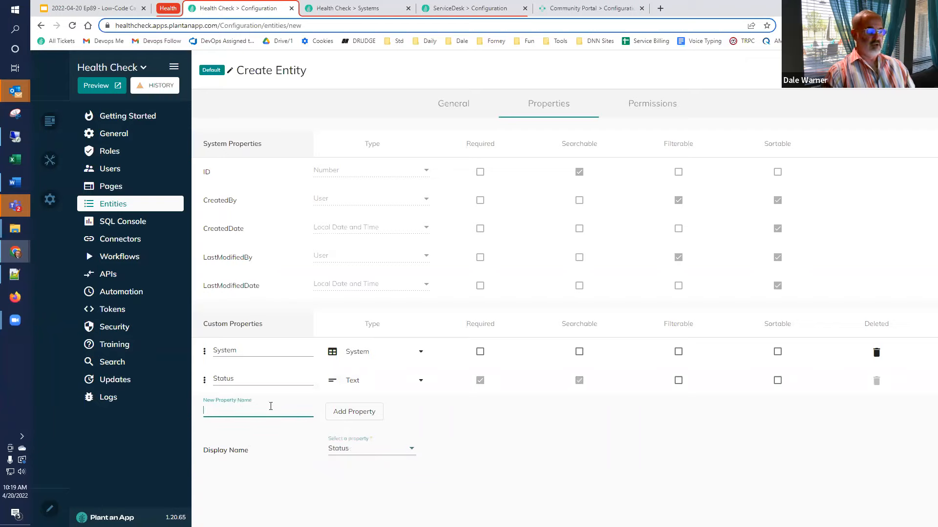
{"action": "type", "text": "Message"}
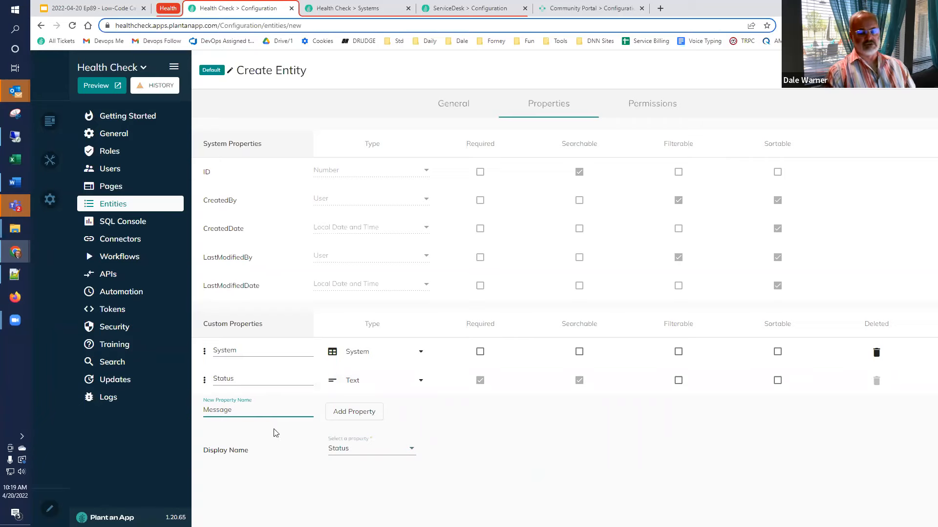
{"action": "left_click", "coordinate": [336, 412]}
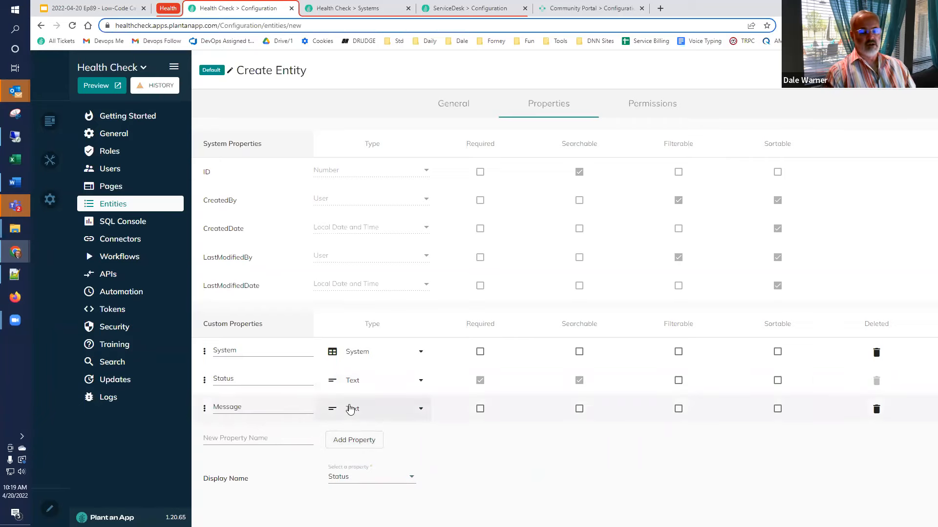
{"action": "left_click", "coordinate": [351, 409]}
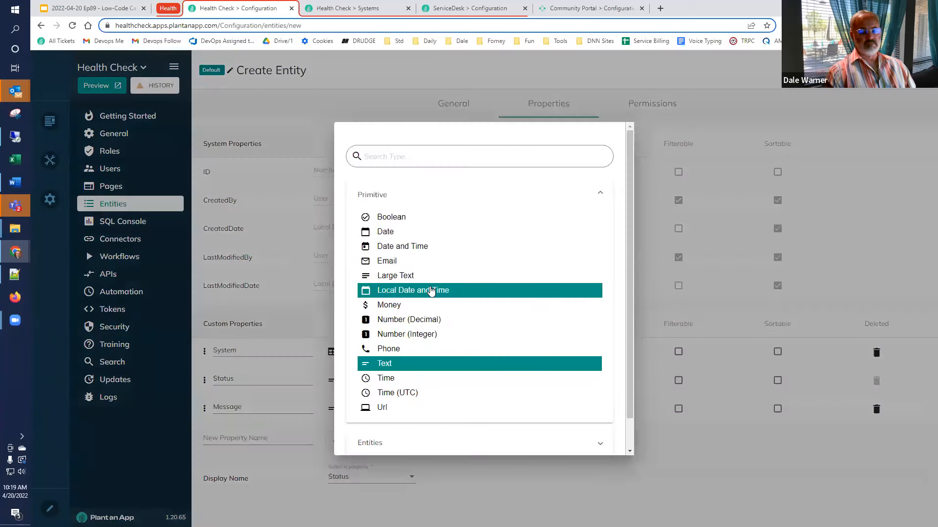
{"action": "left_click", "coordinate": [395, 275]}
{"action": "left_click", "coordinate": [579, 408]}
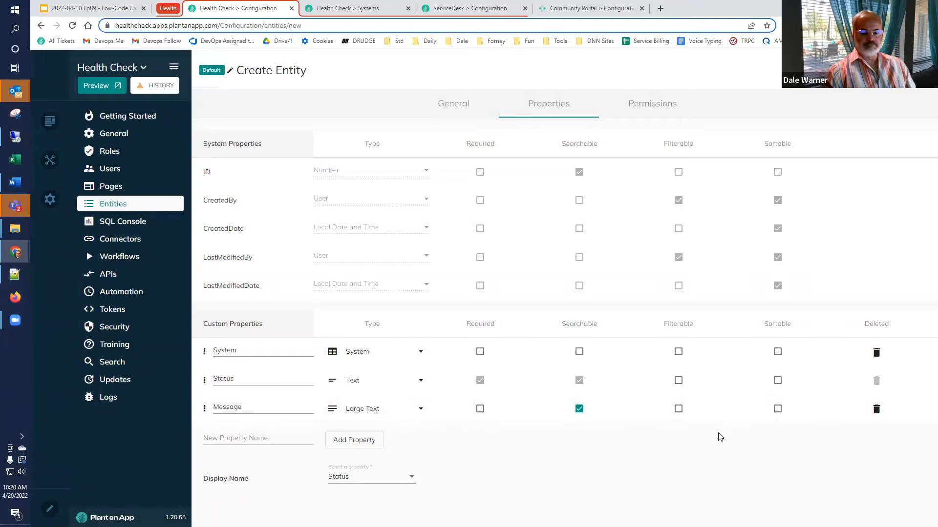
{"action": "left_click", "coordinate": [776, 382]}
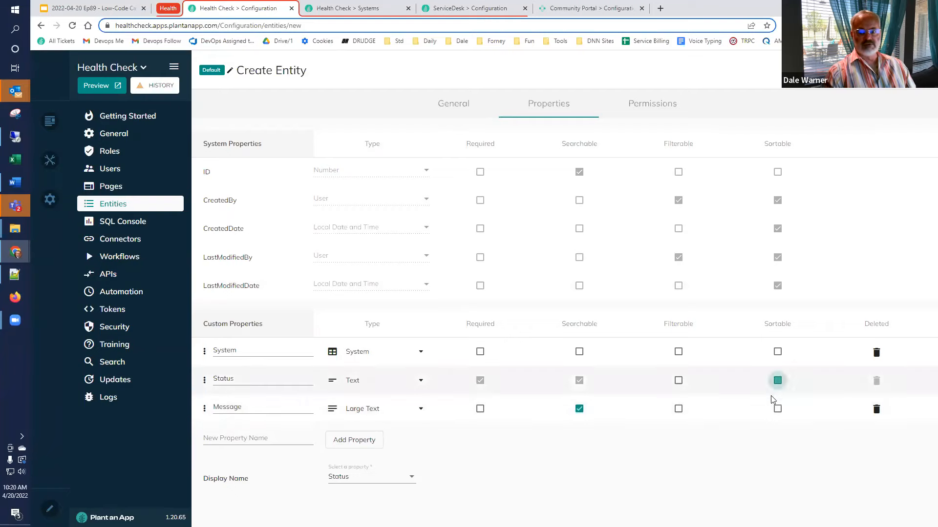
{"action": "left_click", "coordinate": [678, 380]}
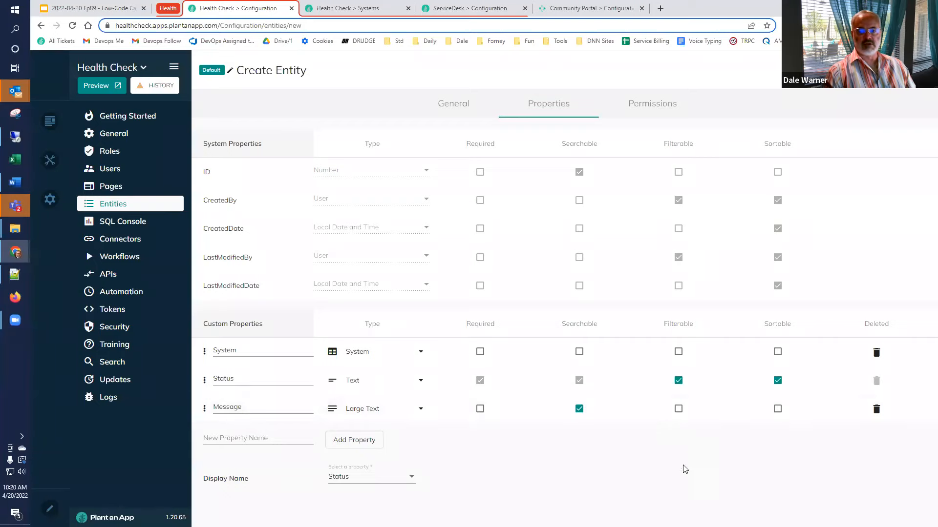
- Allow All Users to view all entries in the entity's permissions and save the new entity
{"action": "left_click", "coordinate": [643, 108]}
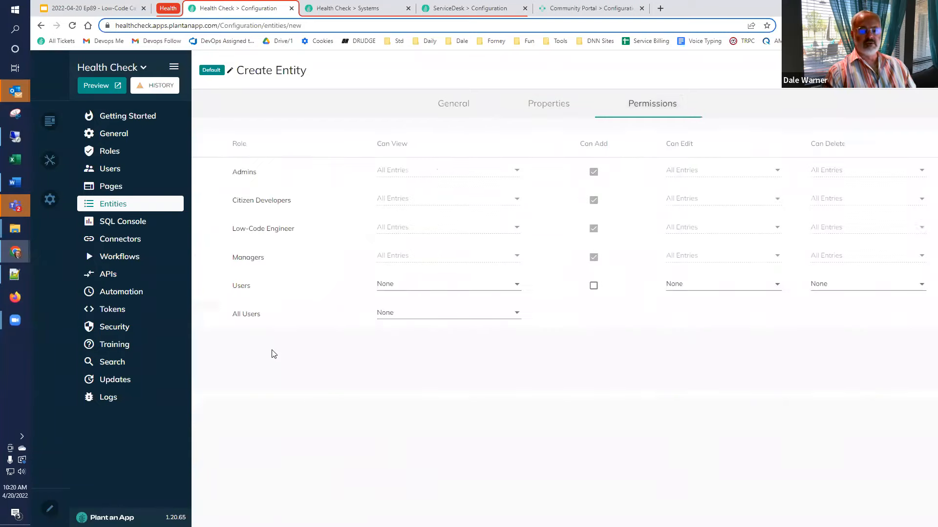
{"action": "left_click", "coordinate": [384, 312]}
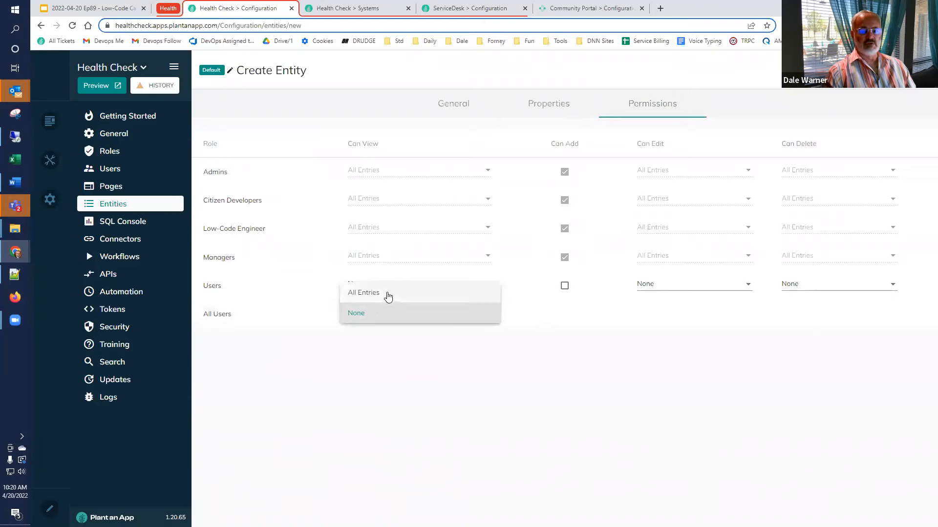
{"action": "left_click", "coordinate": [388, 297]}
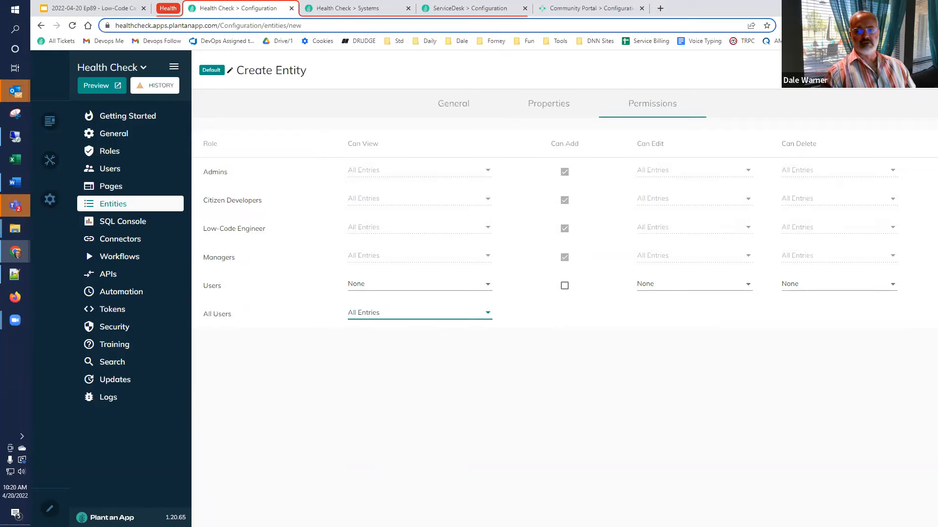
{"action": "left_click", "coordinate": [908, 70]}
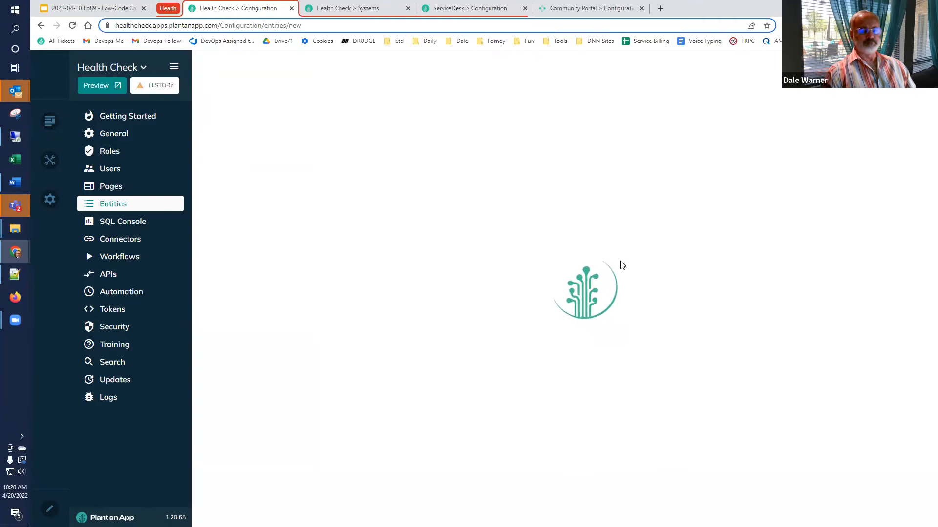
- Add an entry to the Overall Health Checks listing for Service Desk with status "normal" and message "normal message"
{"action": "left_click", "coordinate": [361, 8]}
{"action": "mouse_move", "coordinate": [309, 65]}
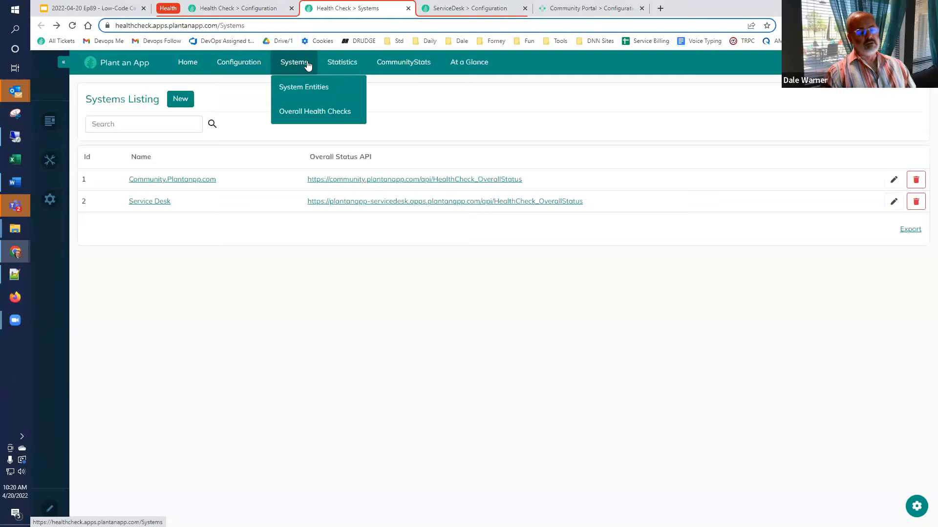
{"action": "left_click", "coordinate": [322, 111]}
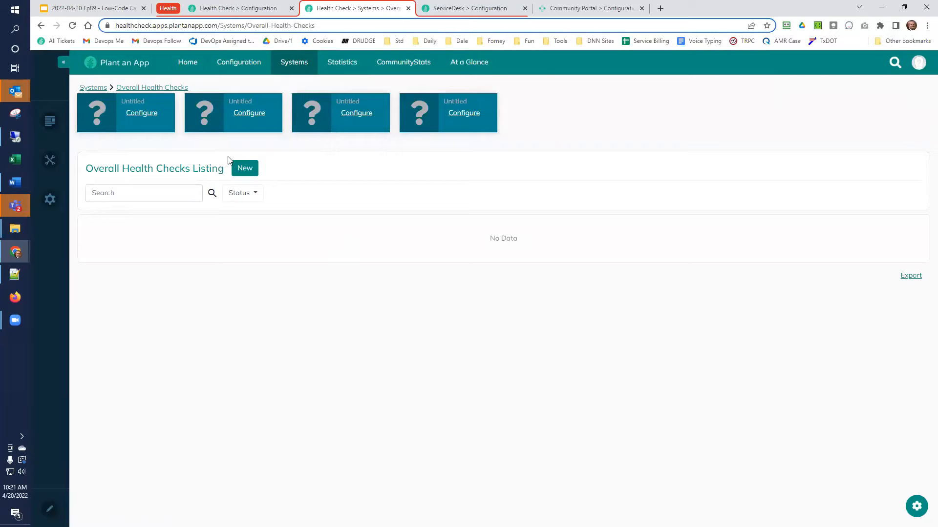
{"action": "left_click", "coordinate": [245, 168]}
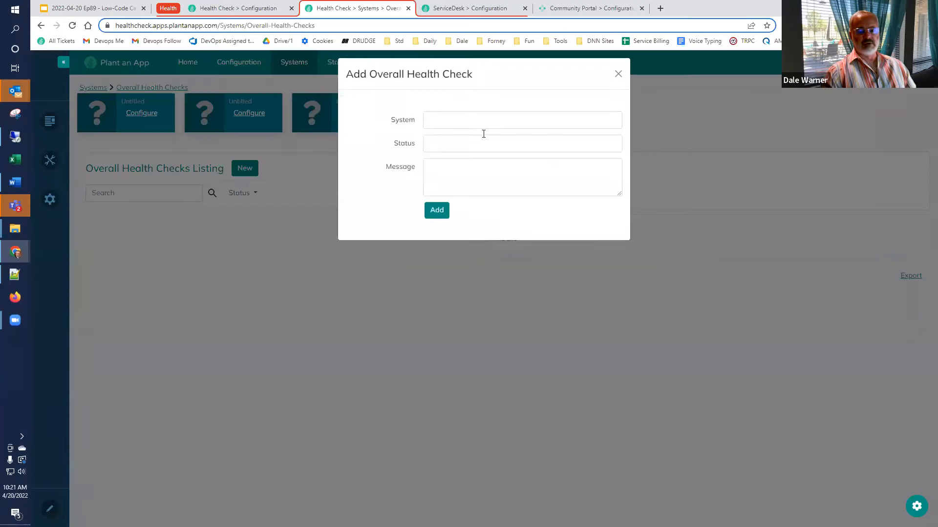
{"action": "left_click", "coordinate": [490, 127]}
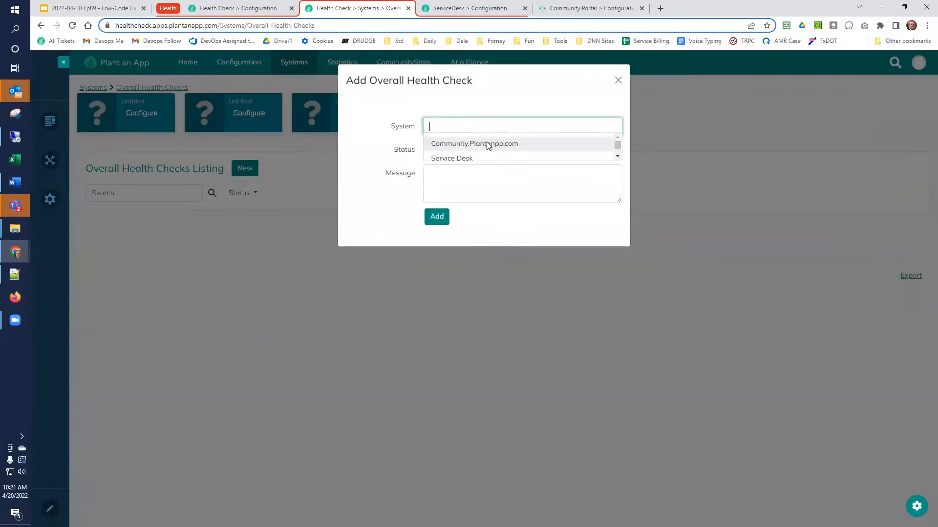
{"action": "left_click", "coordinate": [482, 157]}
{"action": "left_click", "coordinate": [468, 149]}
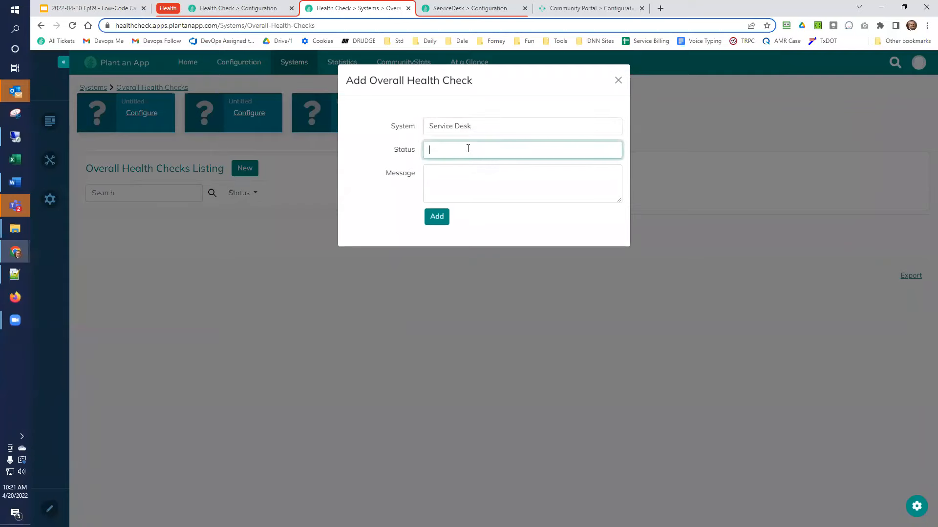
{"action": "type", "text": "normal"}
{"action": "key", "text": "Tab"}
{"action": "type", "text": "normal message"}
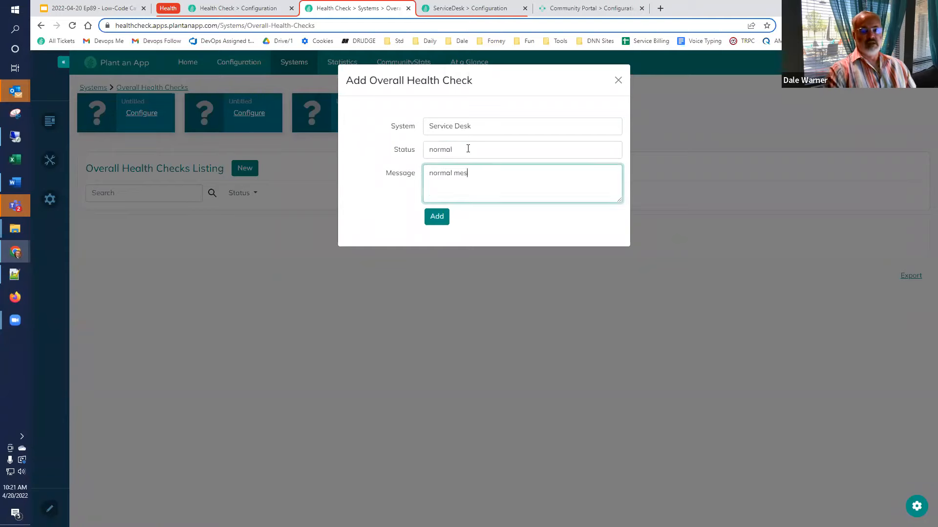
{"action": "left_click", "coordinate": [436, 217]}
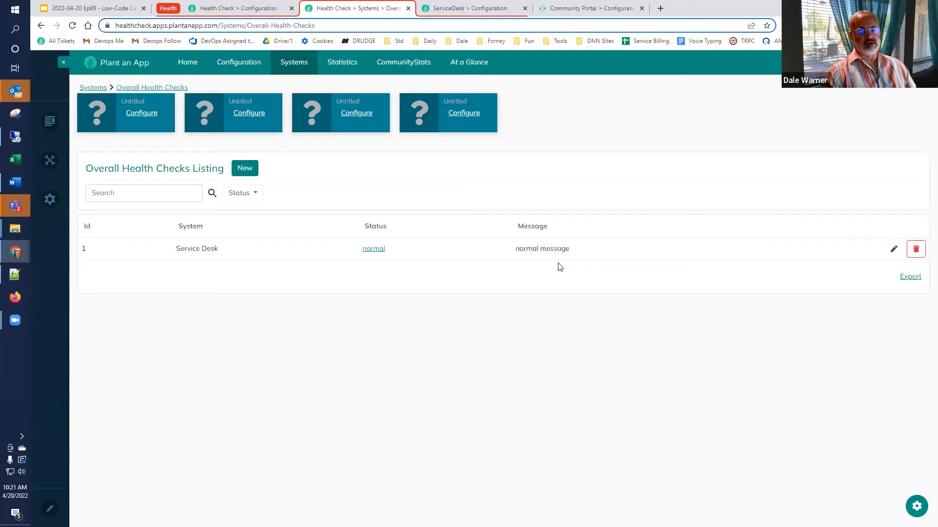
- Customize the Overall Health Checks listing with the CreatedDate field titled "As Of", save it, and delete the Service Desk test entry
{"action": "left_click", "coordinate": [917, 505]}
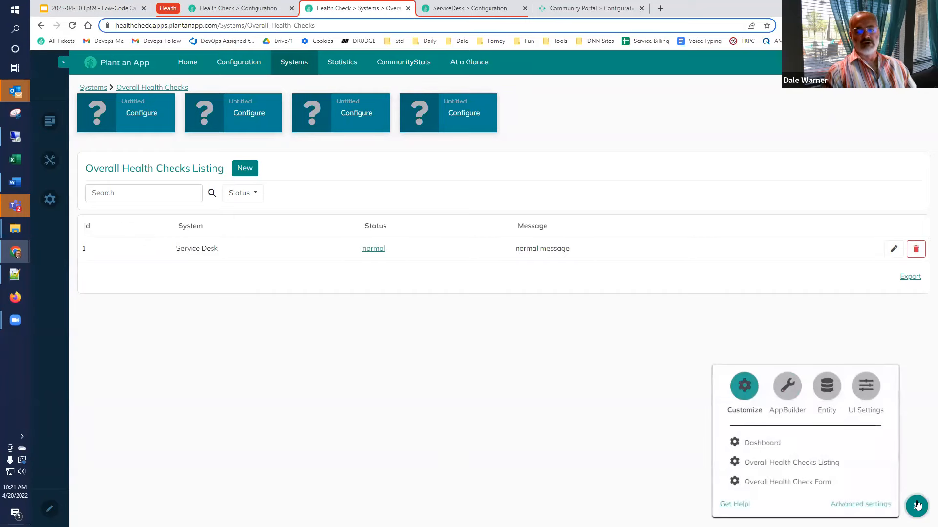
{"action": "left_click", "coordinate": [825, 464]}
{"action": "left_click", "coordinate": [496, 312]}
{"action": "type", "text": "As Of"}
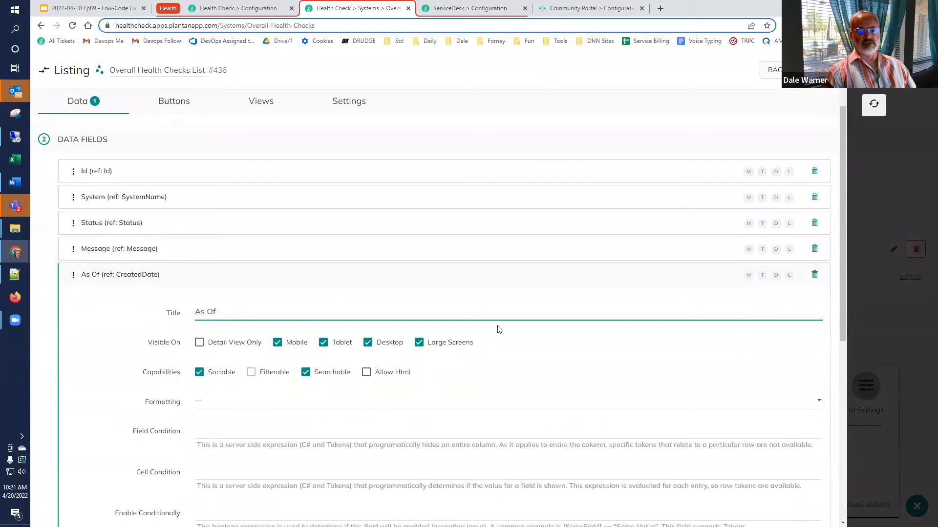
{"action": "scroll", "coordinate": [454, 356], "scroll_direction": "down", "scroll_amount": 1}
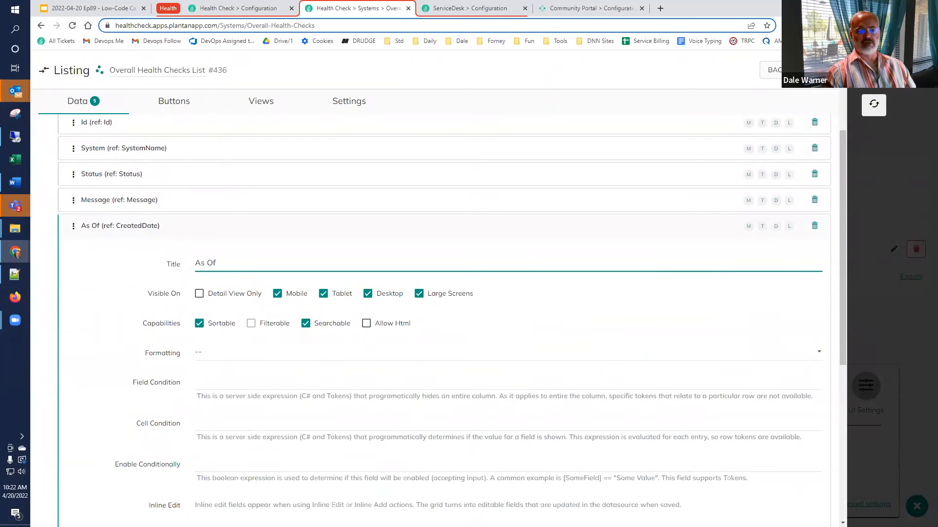
{"action": "left_click", "coordinate": [814, 70]}
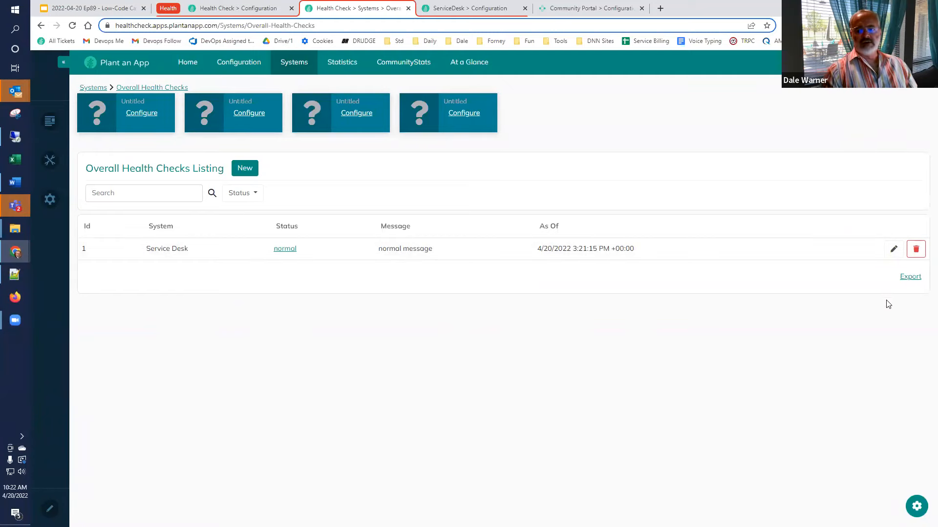
{"action": "left_click", "coordinate": [916, 250]}
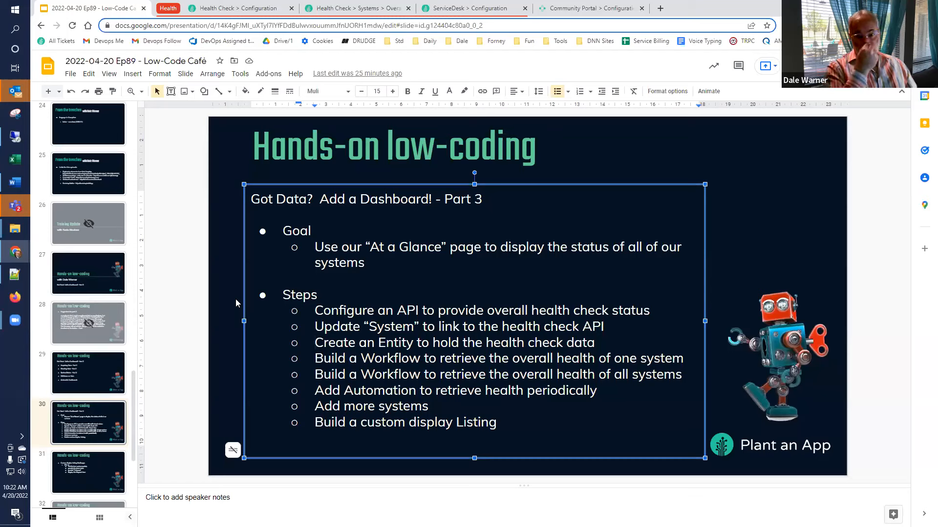
- Highlight the one-system health workflow step in the Google Slides deck, and return to the Health Check configuration to open its workflows
{"action": "key", "text": "Down"}
{"action": "key", "text": "shift+Down"}
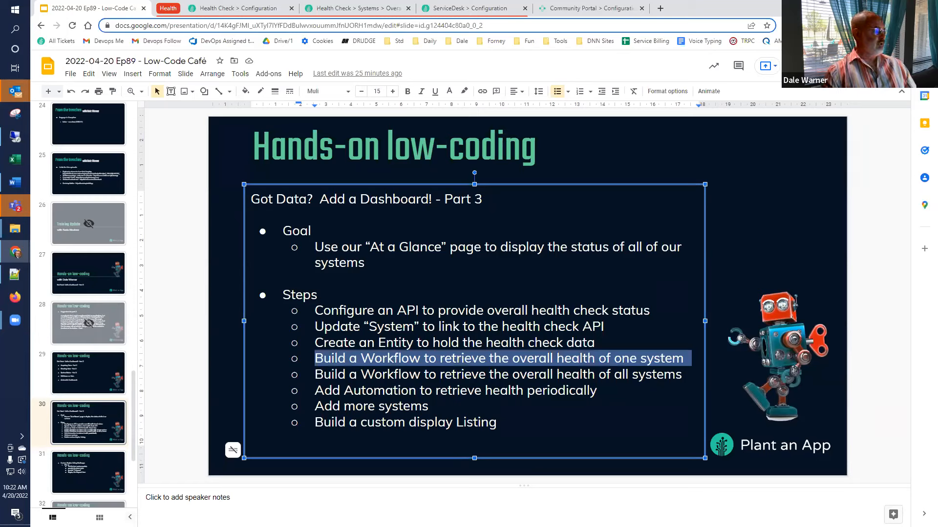
{"action": "key", "text": "Left"}
{"action": "key", "text": "ctrl+Tab"}
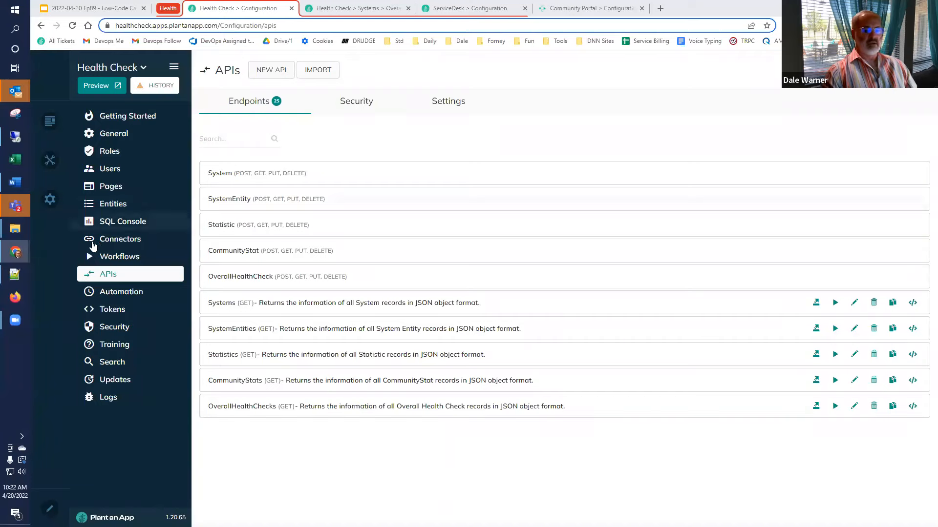
{"action": "left_click", "coordinate": [112, 257]}
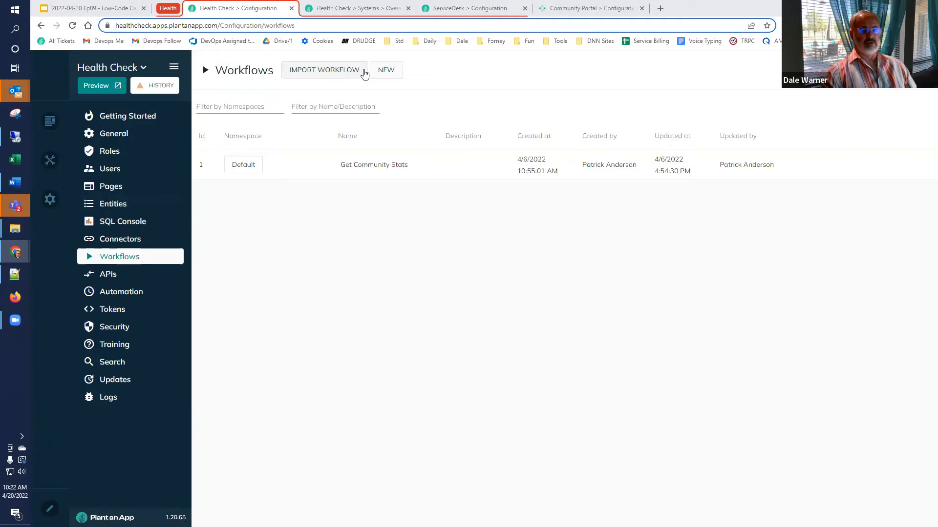
- Create a workflow in the Default namespace and name it "Get OverallStatus for System"
{"action": "left_click", "coordinate": [385, 70]}
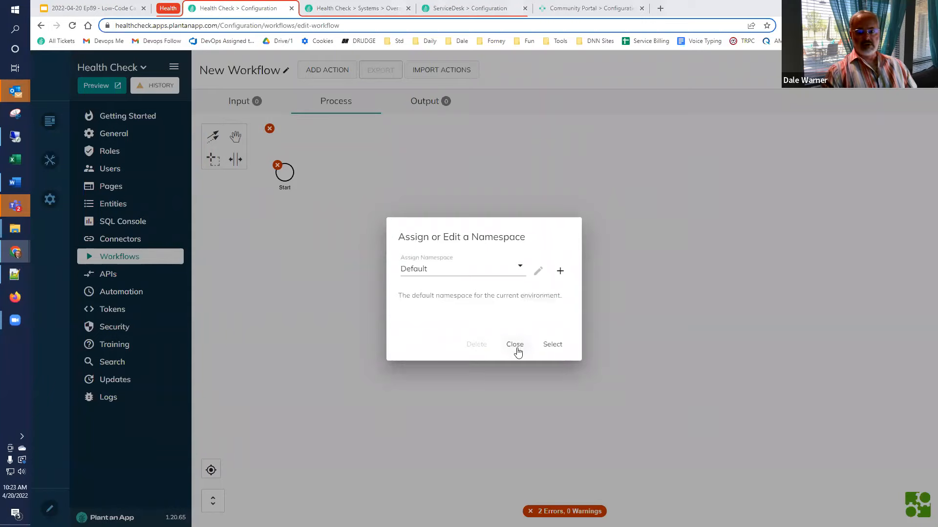
{"action": "left_click", "coordinate": [546, 347]}
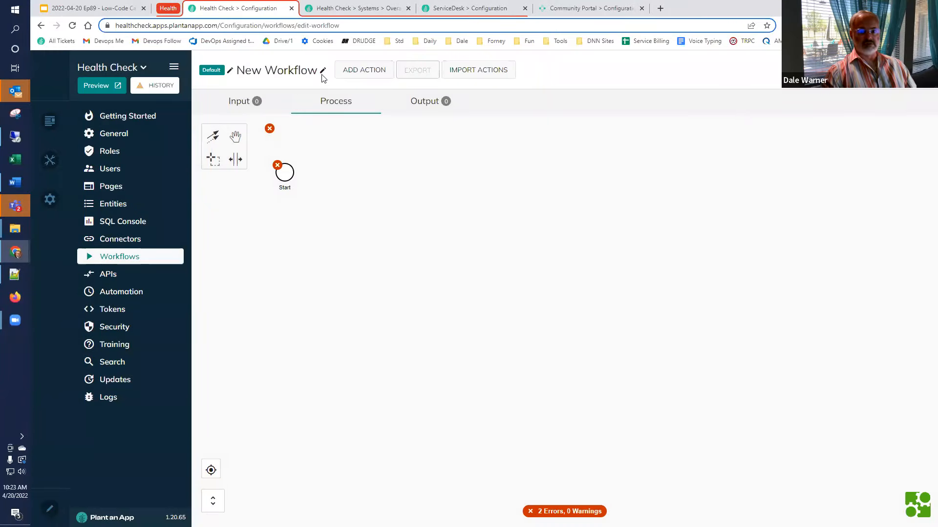
{"action": "left_click", "coordinate": [323, 70]}
{"action": "key", "text": "ctrl+a"}
{"action": "type", "text": "Get OverallStatus for System"}
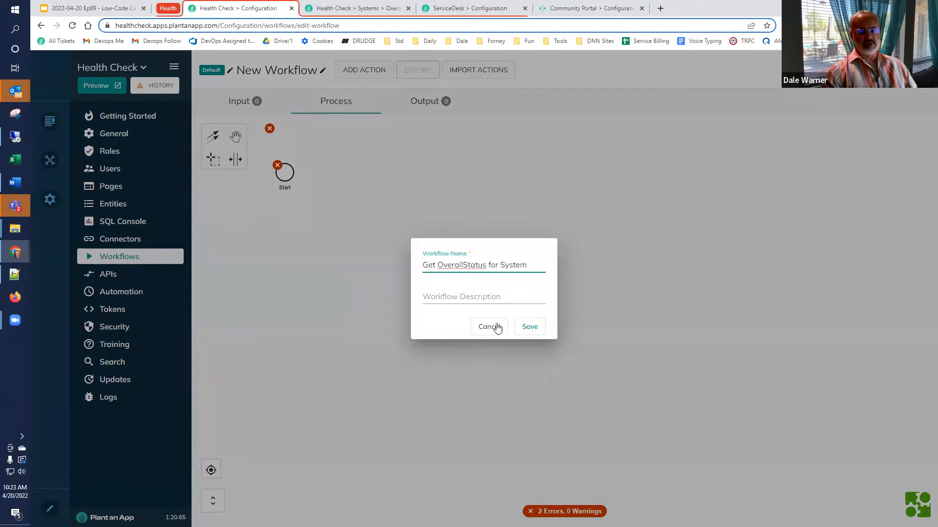
{"action": "left_click", "coordinate": [523, 329]}
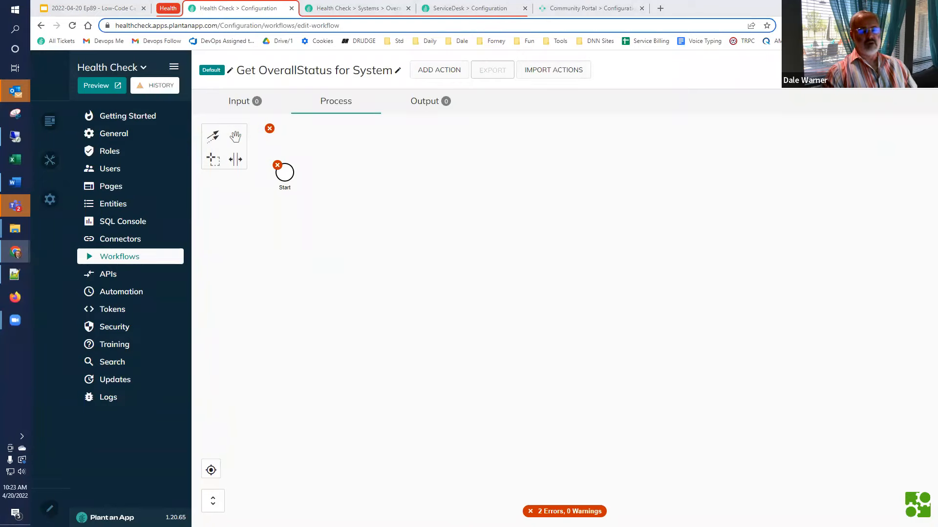
- Add a workflow input parameter named System and set its type to the System entity
{"action": "left_click", "coordinate": [249, 108]}
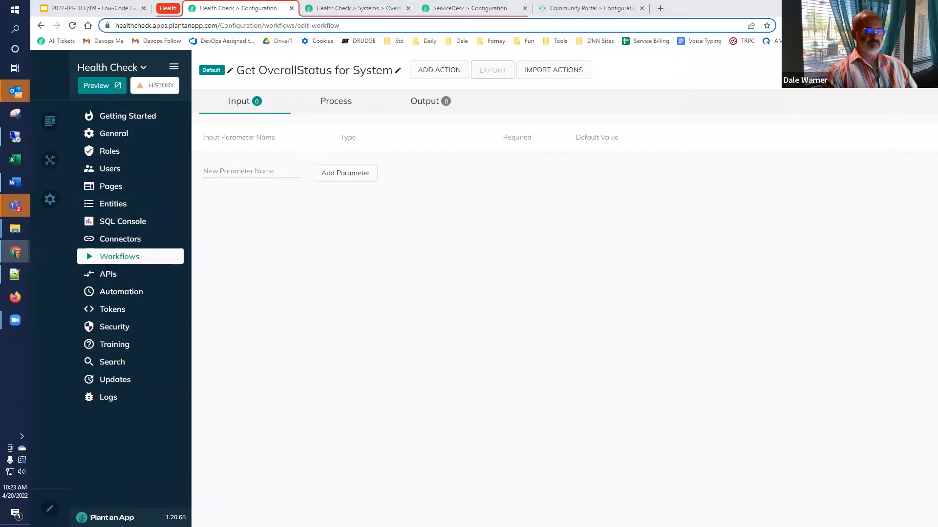
{"action": "left_click", "coordinate": [231, 171]}
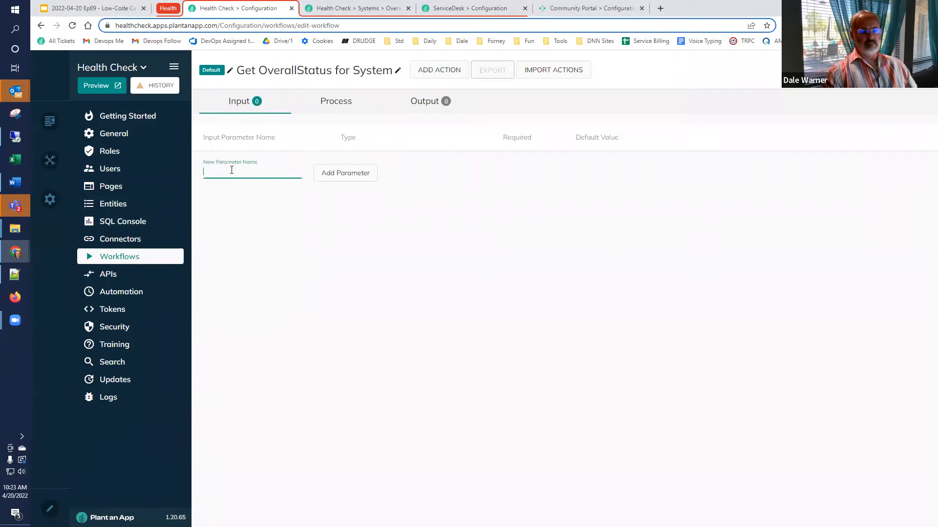
{"action": "type", "text": "System"}
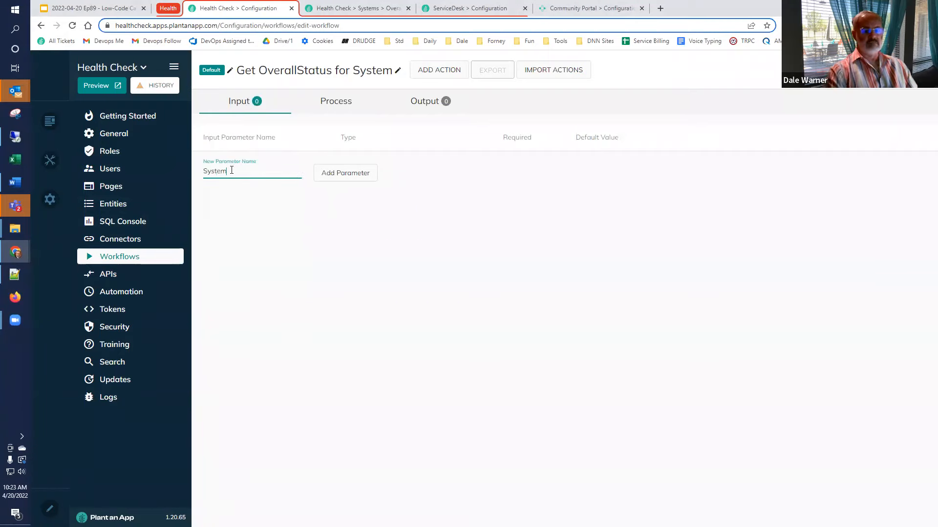
{"action": "left_click", "coordinate": [324, 172]}
{"action": "left_click", "coordinate": [391, 166]}
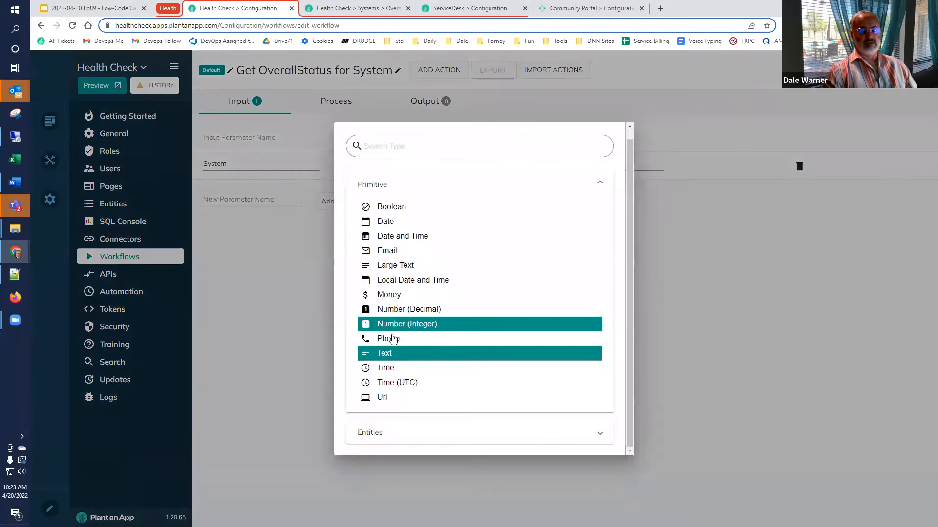
{"action": "scroll", "coordinate": [399, 434], "scroll_direction": "down", "scroll_amount": 3}
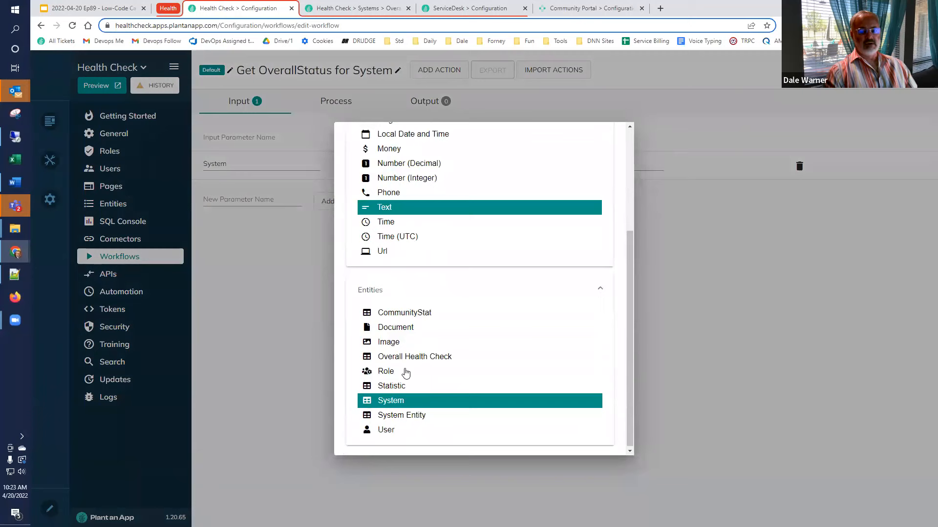
{"action": "left_click", "coordinate": [404, 404]}
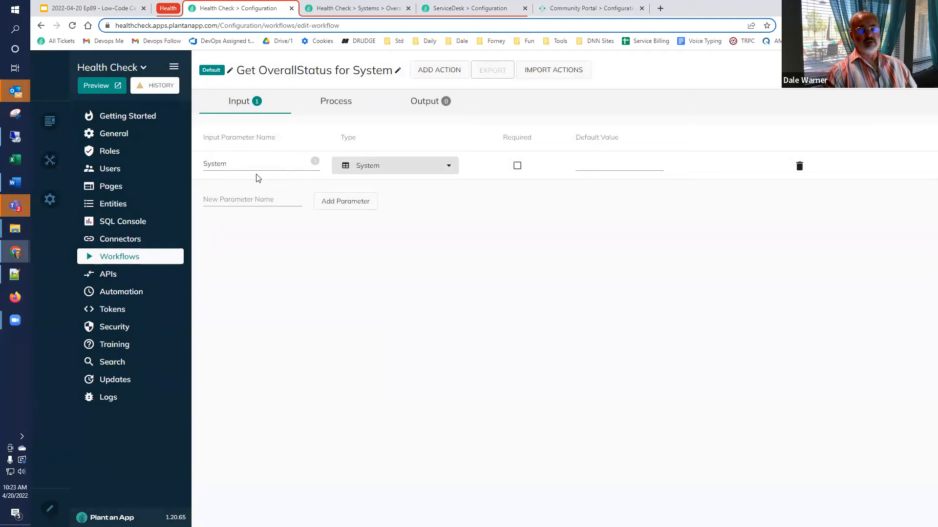
- Examine the Overall Status API of each system in the Systems listing, and return to the workflow configuration
{"action": "left_click", "coordinate": [356, 8]}
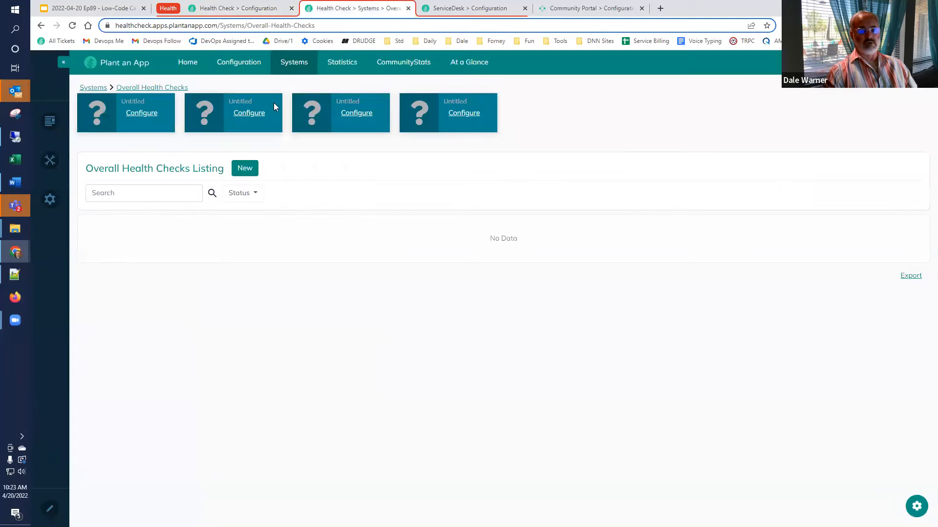
{"action": "left_click", "coordinate": [287, 69]}
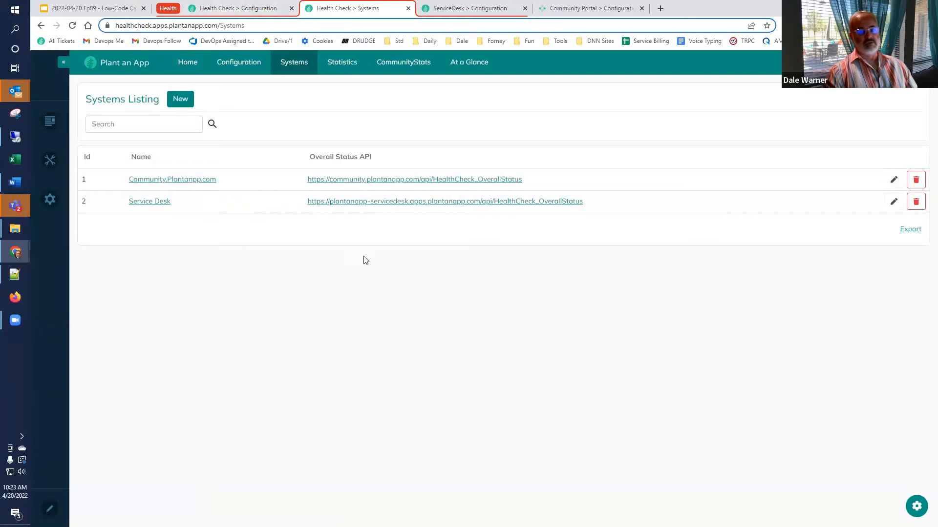
{"action": "left_click", "coordinate": [235, 9]}
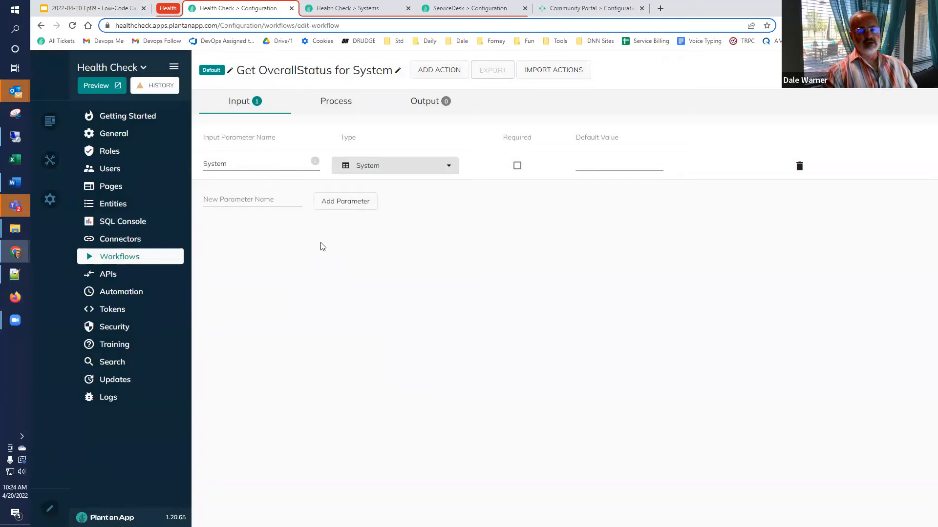
- Add a workflow output parameter named ErrorCode
{"action": "left_click", "coordinate": [435, 103]}
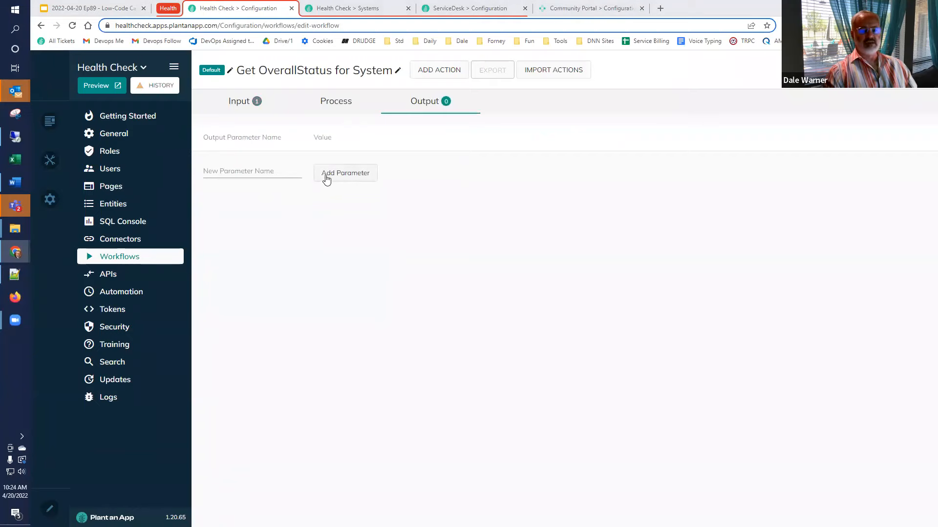
{"action": "left_click", "coordinate": [249, 173]}
{"action": "type", "text": "Err"}
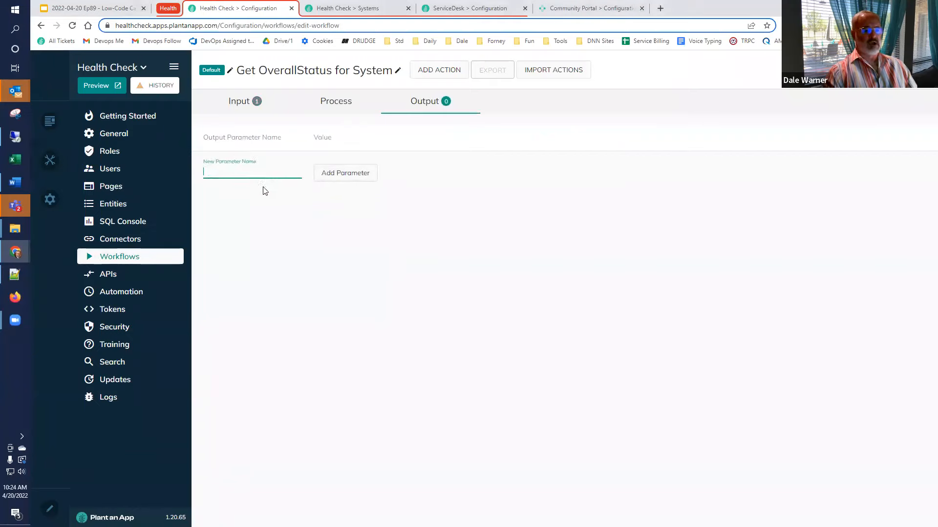
{"action": "type", "text": "orCode"}
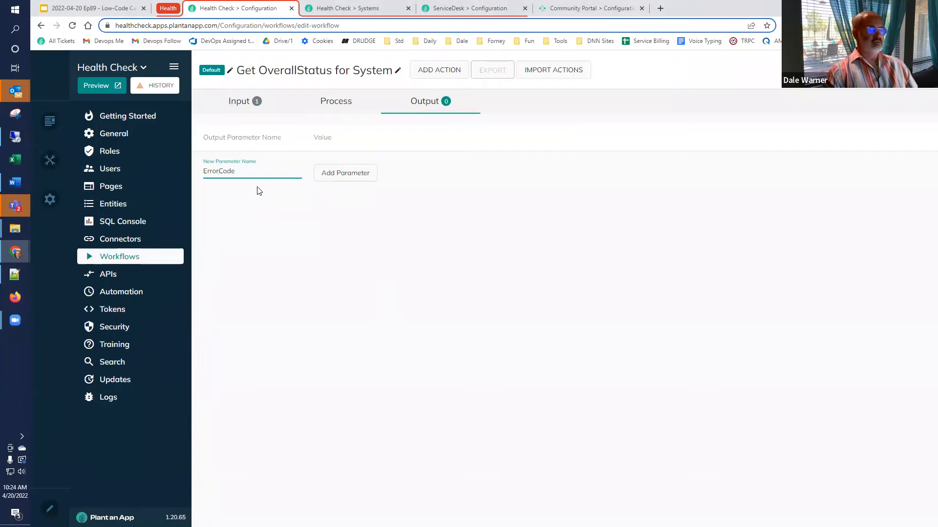
{"action": "left_click", "coordinate": [320, 173]}
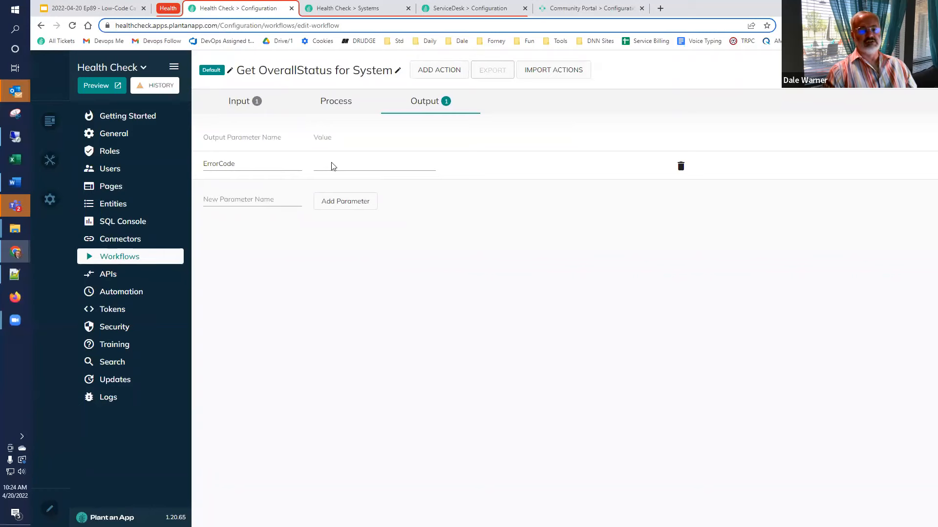
- Append a Server Request action to the Start event and title it "Query the designated API to get status"
{"action": "left_click", "coordinate": [345, 102]}
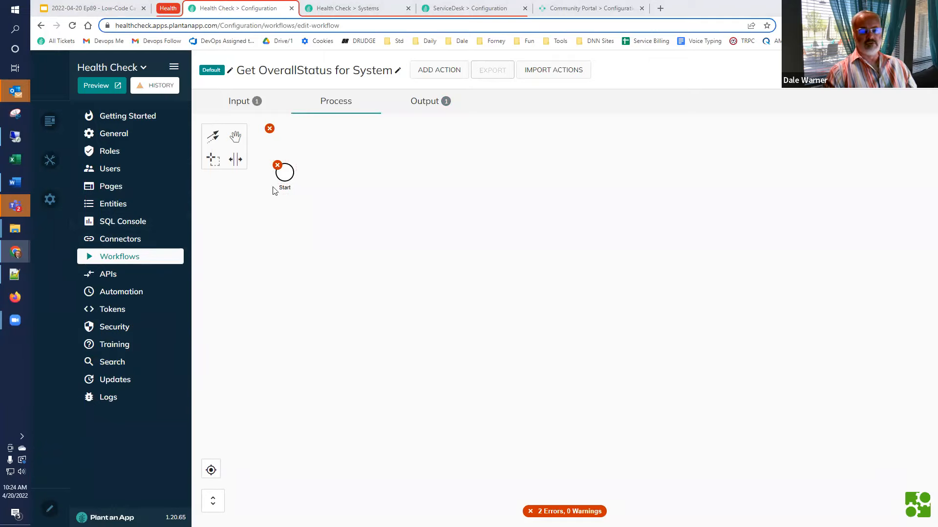
{"action": "left_click", "coordinate": [285, 171]}
{"action": "left_click", "coordinate": [302, 167]}
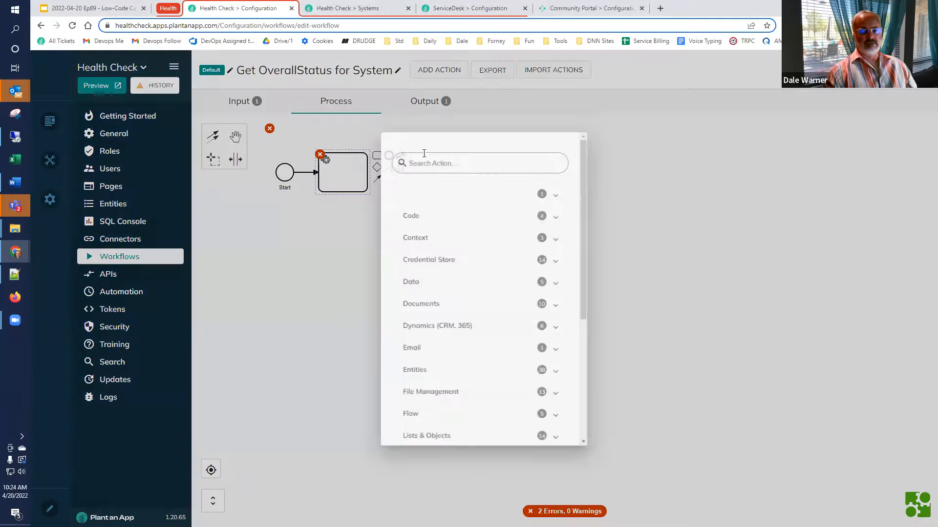
{"action": "type", "text": "server"}
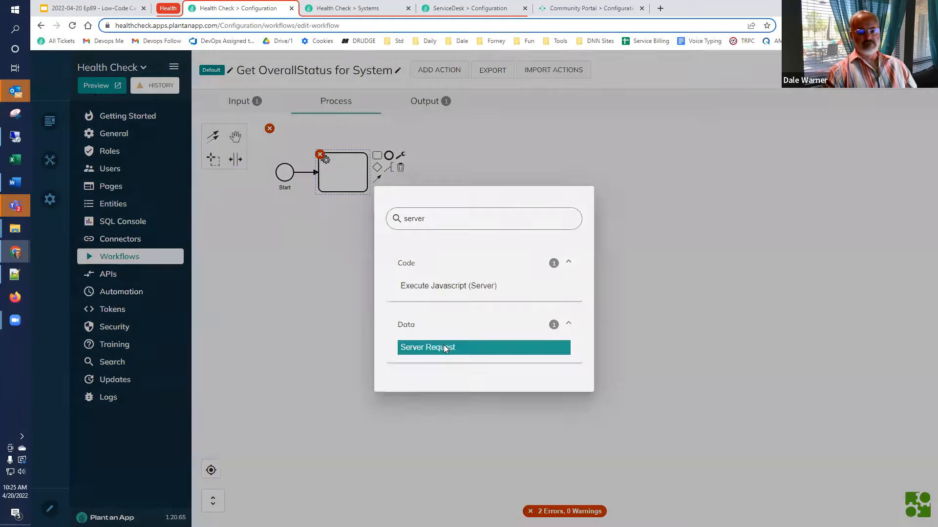
{"action": "left_click", "coordinate": [446, 347]}
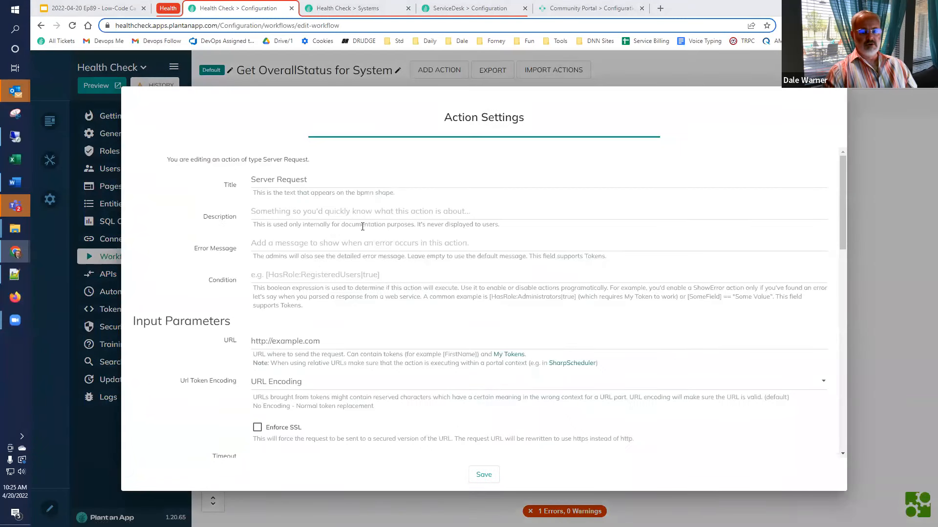
{"action": "left_click_drag", "start_coordinate": [364, 176], "coordinate": [178, 176]}
{"action": "type", "text": "Query the designated API to get status"}
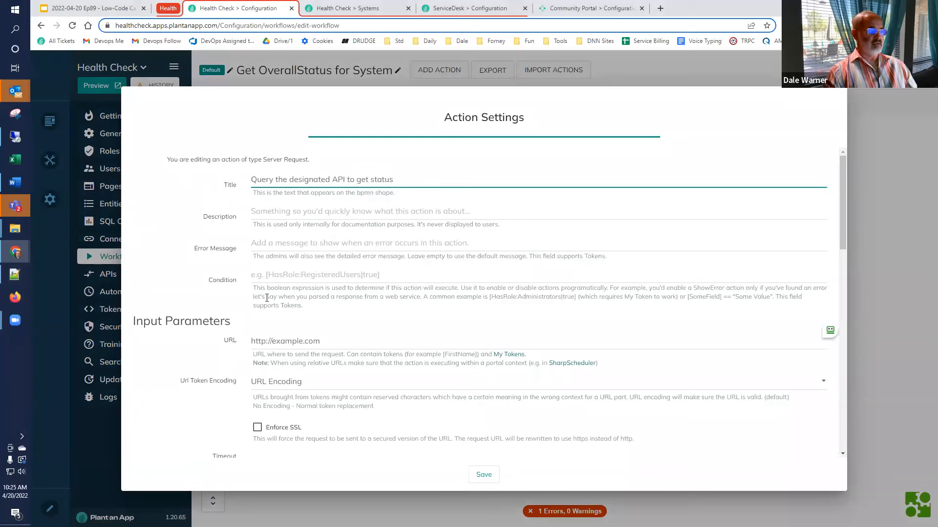
- Set the request URL to [System:OverallStatusAPI] and check the token against the Systems listing column
{"action": "scroll", "coordinate": [377, 315], "scroll_direction": "down", "scroll_amount": 2}
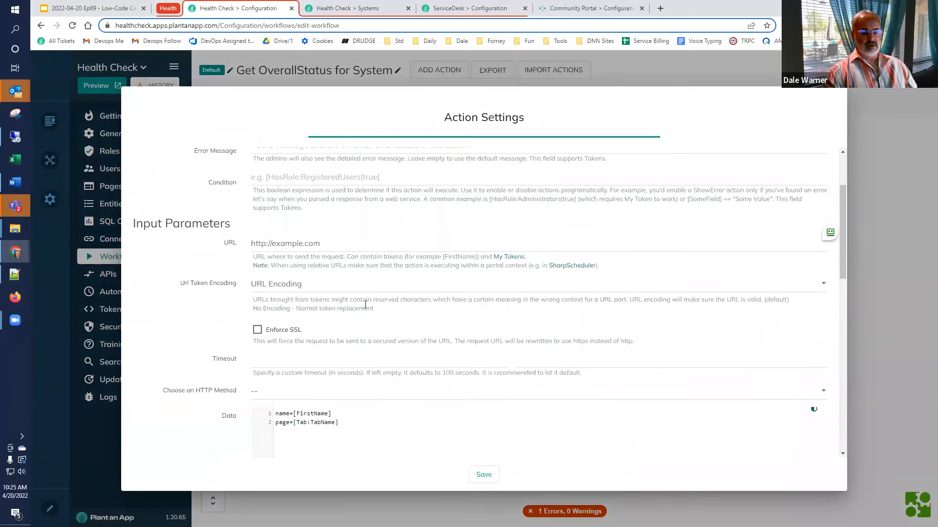
{"action": "left_click_drag", "start_coordinate": [362, 245], "coordinate": [189, 251]}
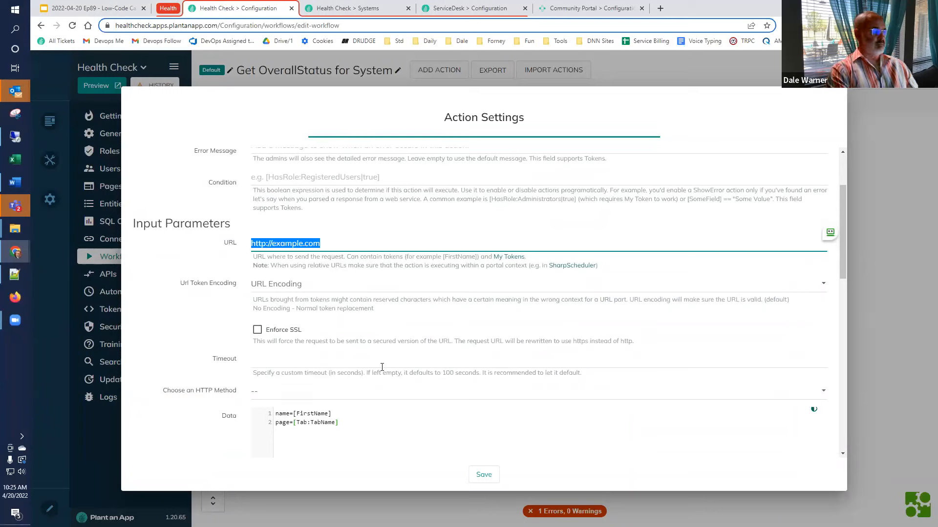
{"action": "type", "text": "[System:"}
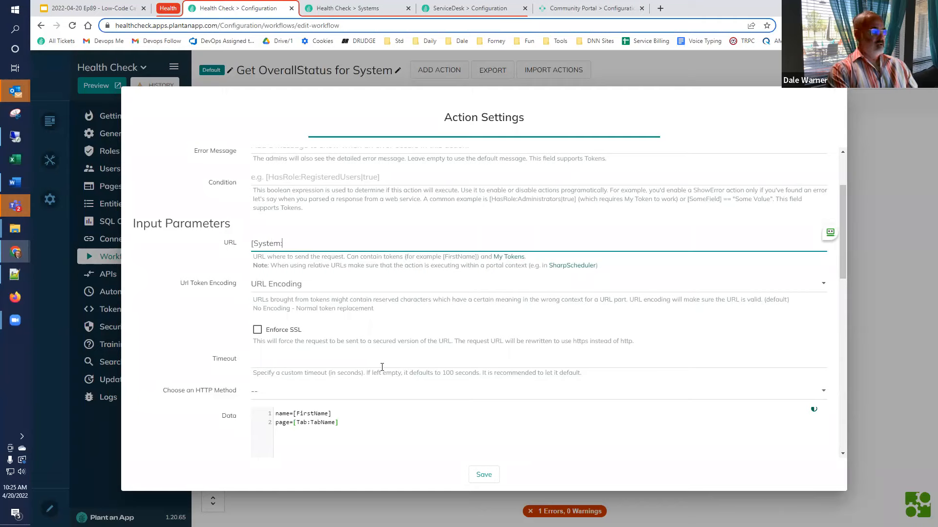
{"action": "type", "text": "OverallStatus"}
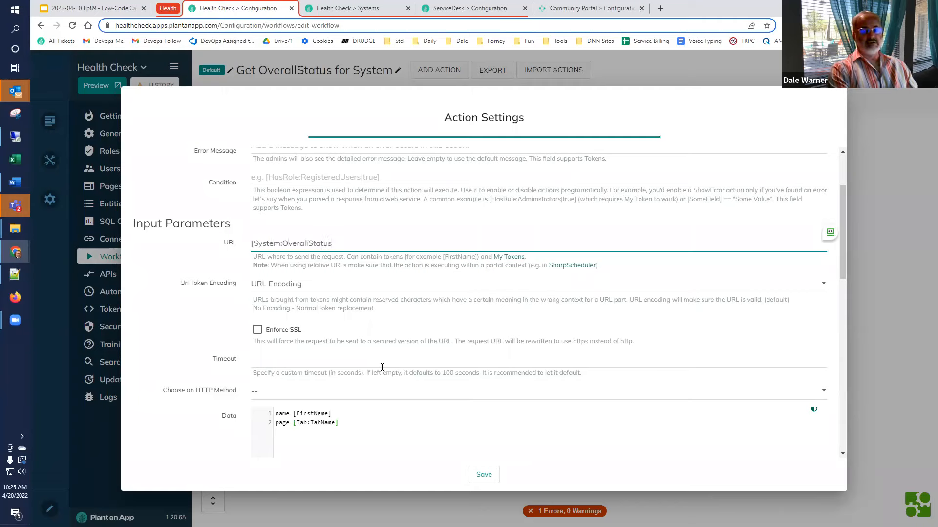
{"action": "type", "text": "API]"}
{"action": "left_click", "coordinate": [322, 9]}
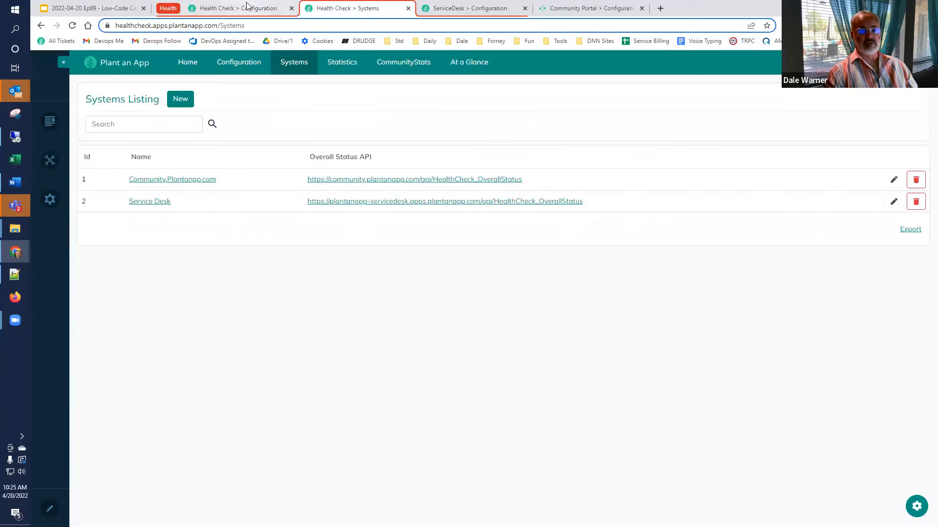
{"action": "left_click", "coordinate": [249, 8]}
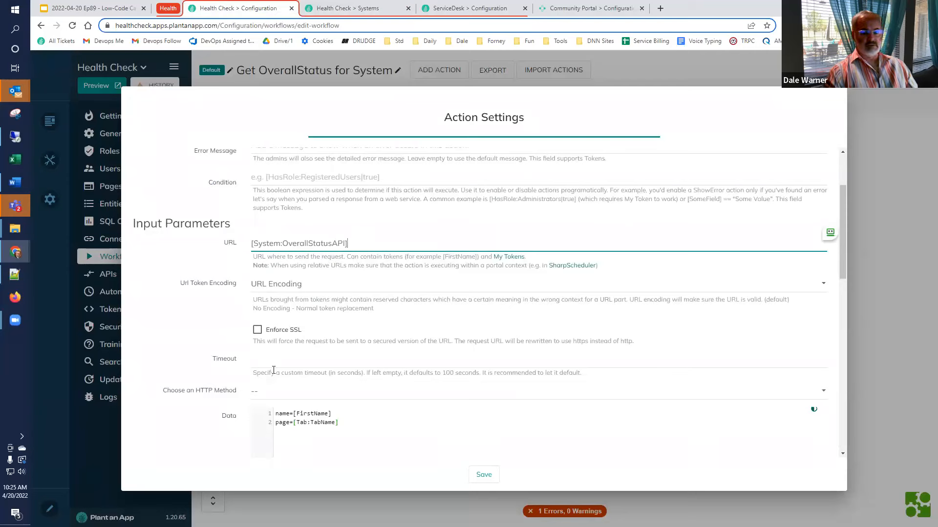
- Set the request's HTTP method to GET and clear the sample lines from its data
{"action": "left_click", "coordinate": [272, 394]}
{"action": "left_click", "coordinate": [262, 417]}
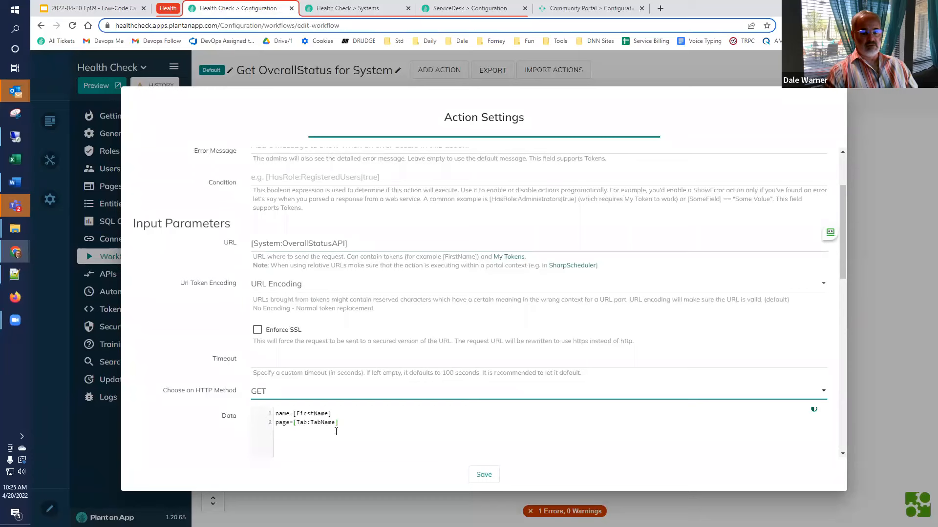
{"action": "key", "text": "ctrl+a"}
{"action": "key", "text": "BackSpace"}
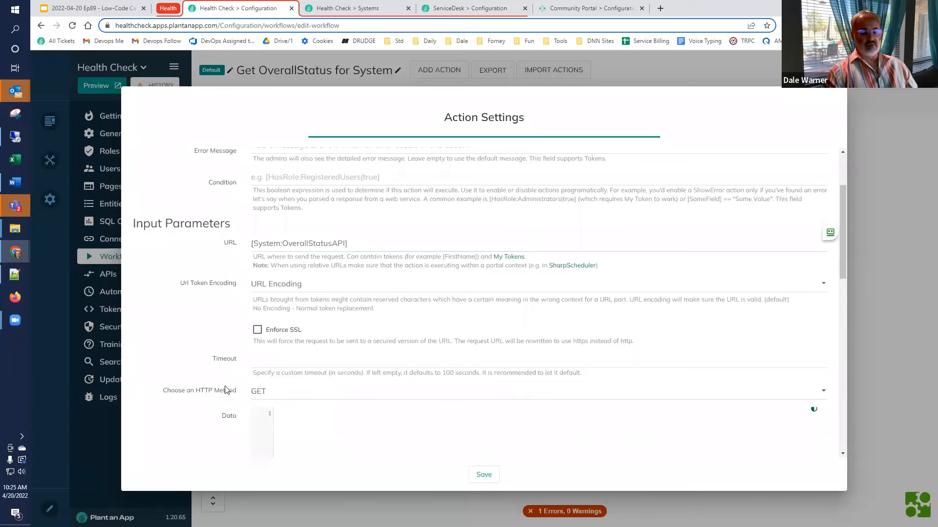
- Name the request's output token ResultJSON and copy that name to the clipboard
{"action": "scroll", "coordinate": [247, 366], "scroll_direction": "down", "scroll_amount": 2}
{"action": "scroll", "coordinate": [247, 347], "scroll_direction": "down", "scroll_amount": 2}
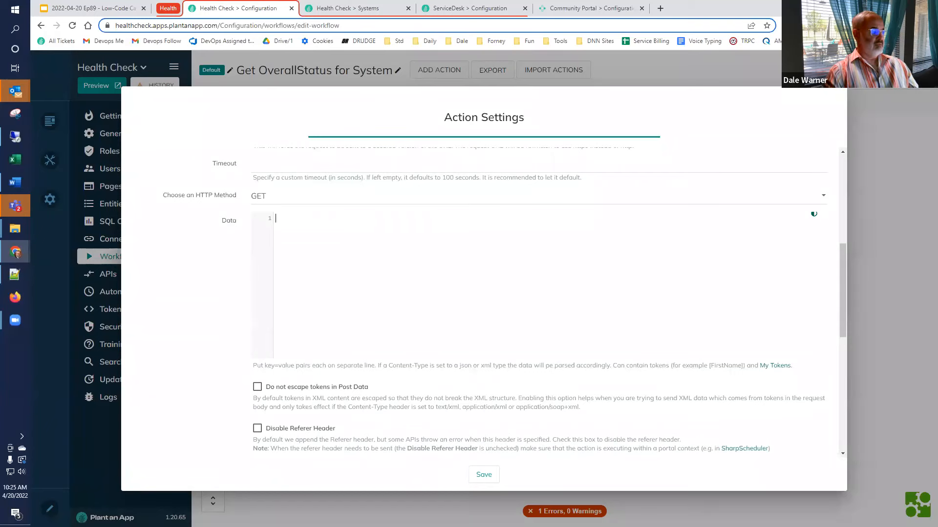
{"action": "scroll", "coordinate": [373, 389], "scroll_direction": "down", "scroll_amount": 3}
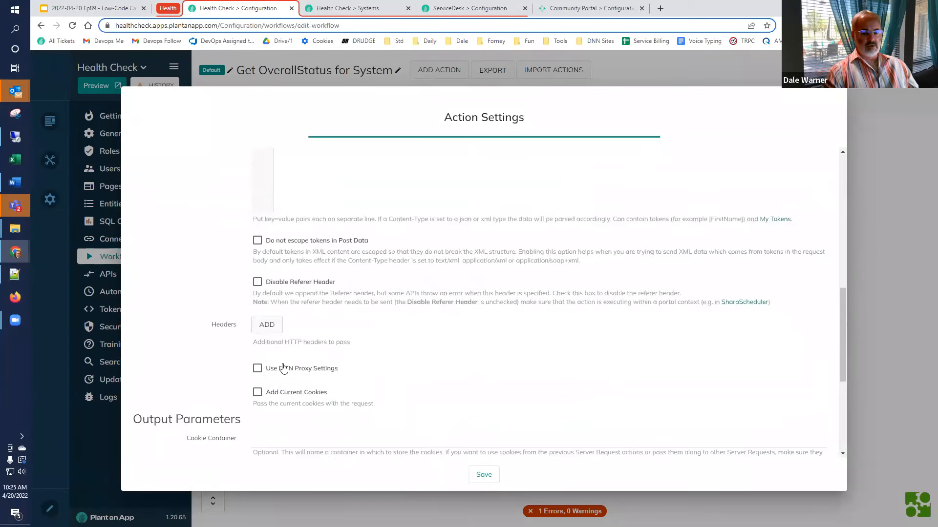
{"action": "scroll", "coordinate": [273, 411], "scroll_direction": "down", "scroll_amount": 2}
{"action": "left_click", "coordinate": [289, 384]}
{"action": "type", "text": "ResultJSON"}
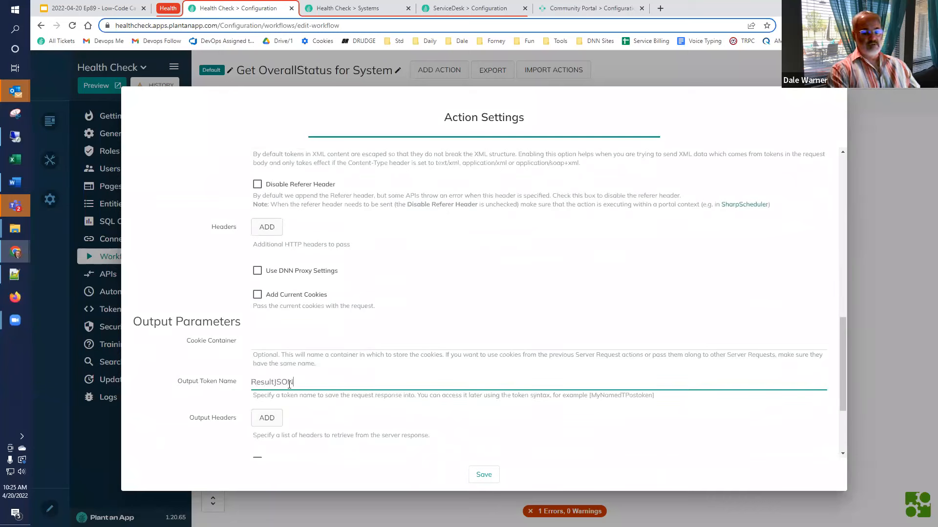
{"action": "double_click", "coordinate": [289, 385]}
{"action": "key", "text": "super+c"}
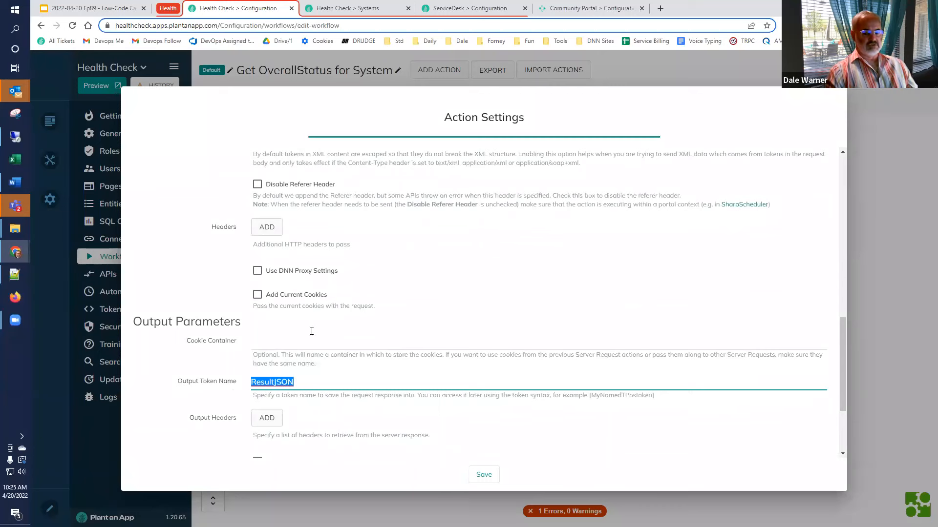
{"action": "scroll", "coordinate": [311, 331], "scroll_direction": "down", "scroll_amount": 3}
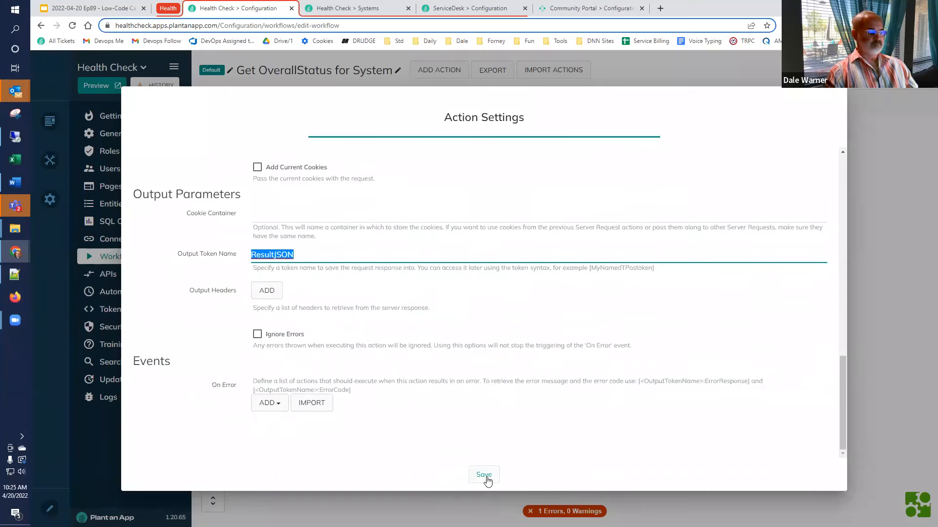
- Make the server request ignore errors, save its settings, and append an End event well beyond it, leaving room for more actions
{"action": "left_click", "coordinate": [258, 335]}
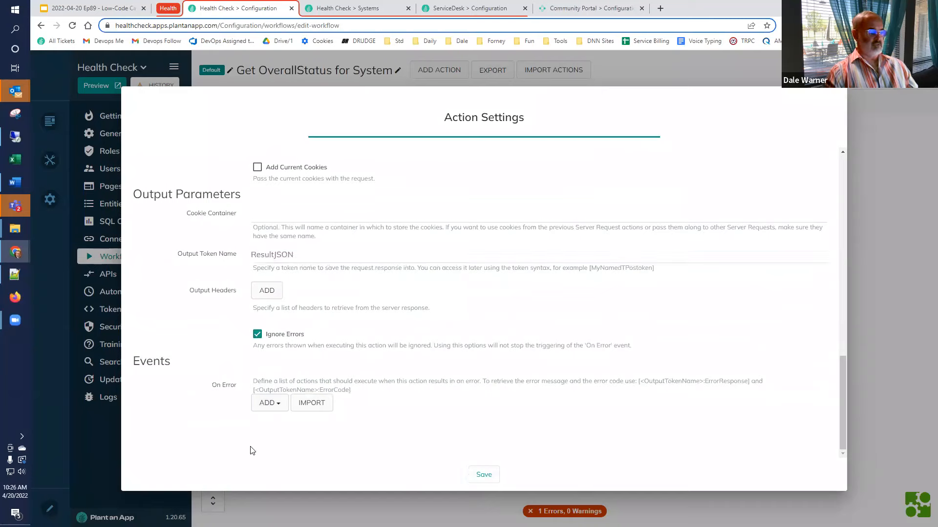
{"action": "left_click", "coordinate": [484, 475]}
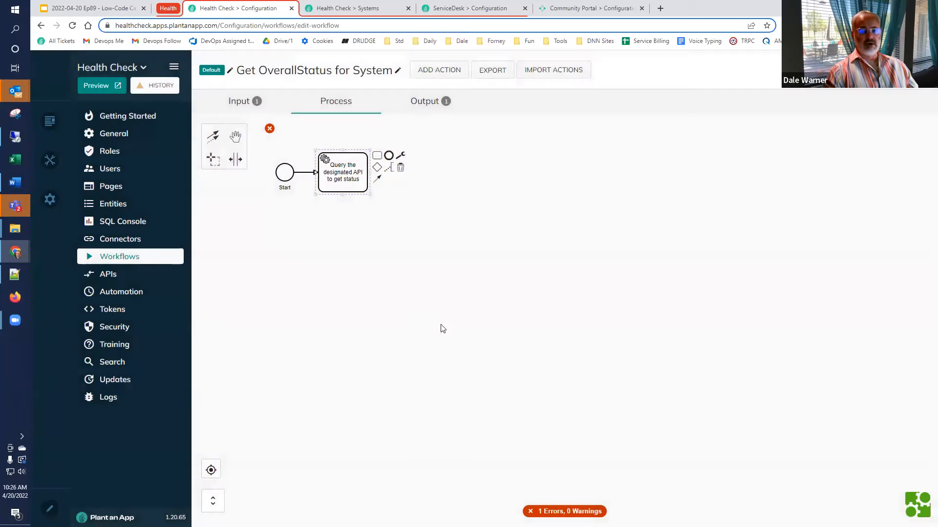
{"action": "left_click", "coordinate": [388, 156]}
{"action": "left_click_drag", "start_coordinate": [402, 178], "coordinate": [760, 173]}
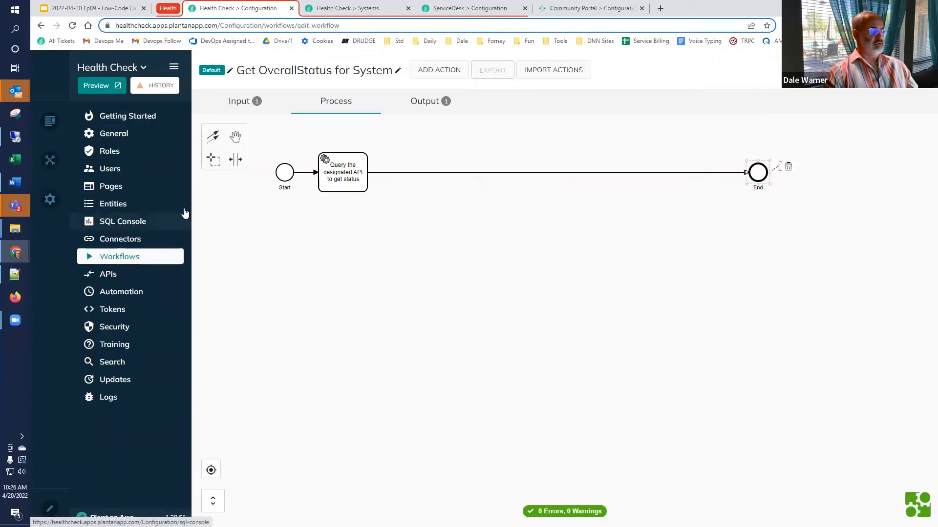
- Add a workflow output parameter named ResultJSON with the value [ResultJSON]
{"action": "left_click", "coordinate": [426, 103]}
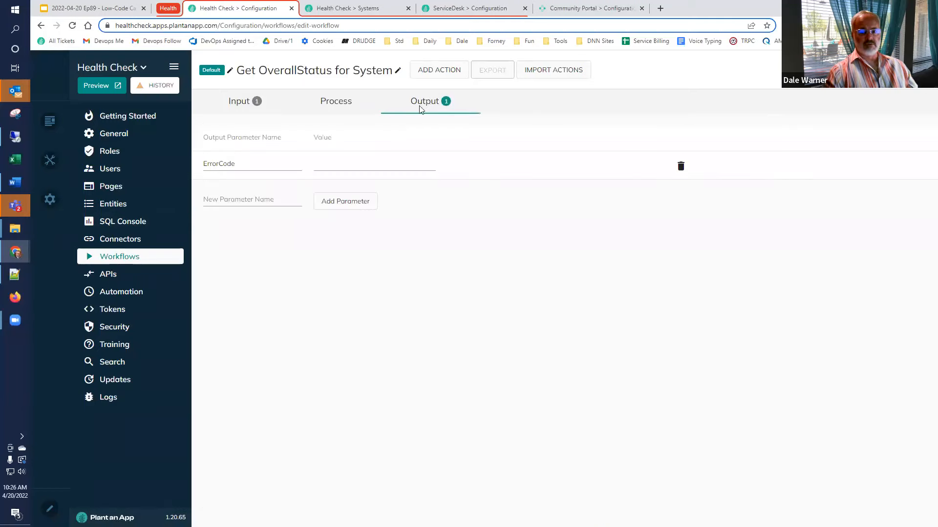
{"action": "left_click", "coordinate": [322, 205]}
{"action": "left_click", "coordinate": [243, 209]}
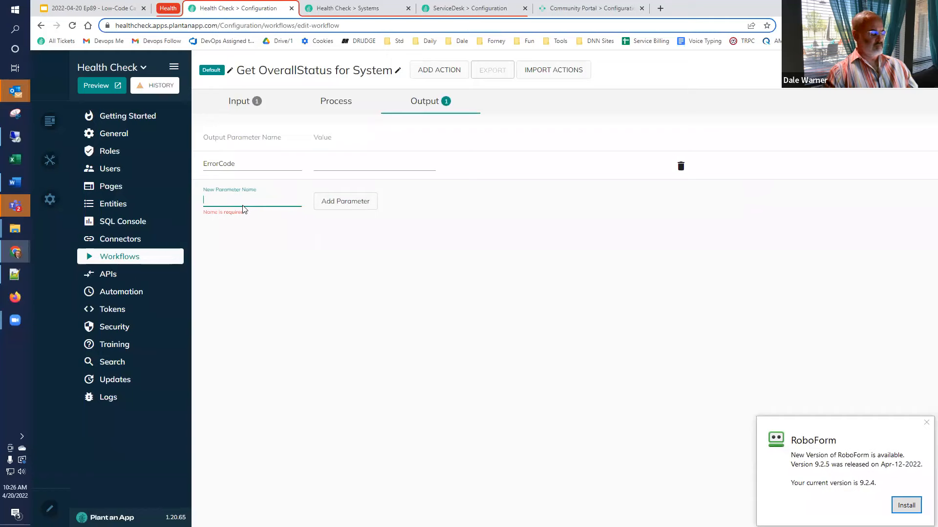
{"action": "key", "text": "super+v"}
{"action": "left_click", "coordinate": [236, 243]}
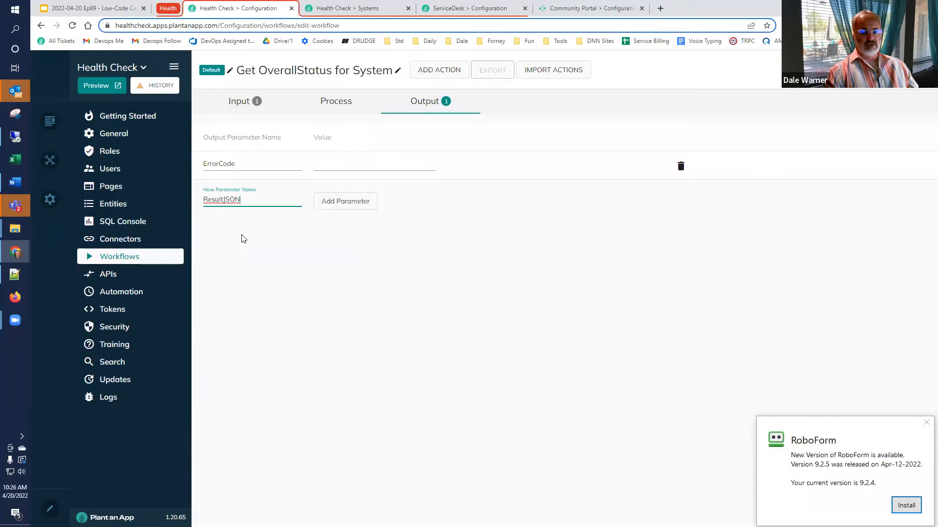
{"action": "left_click", "coordinate": [335, 203]}
{"action": "left_click", "coordinate": [337, 194]}
{"action": "type", "text": "["}
{"action": "key", "text": "ctrl+v"}
{"action": "type", "text": "]"}
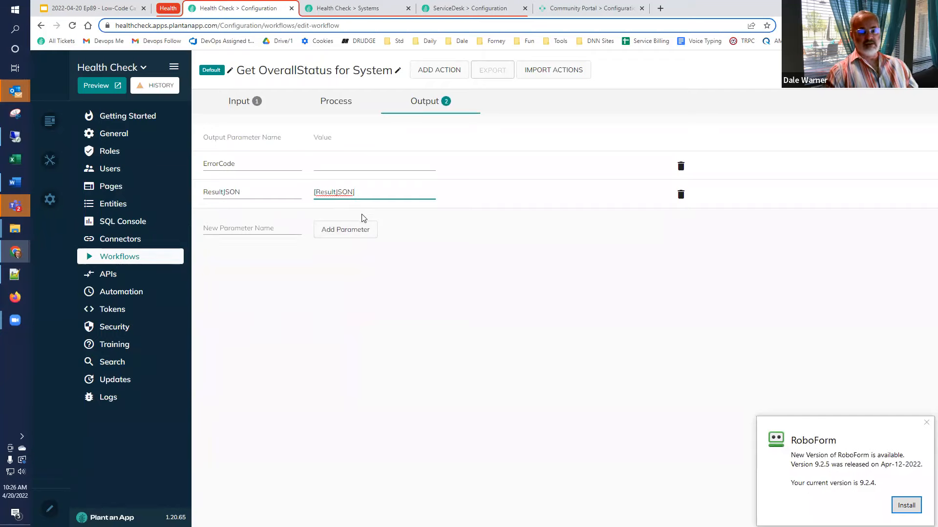
- Set the ErrorCode output parameter's value to [ResultJSON:ErrorCode]
{"action": "left_click", "coordinate": [371, 164]}
{"action": "type", "text": "["}
{"action": "type", "text": "ResultJSON"}
{"action": "type", "text": ":ErrorCode]"}
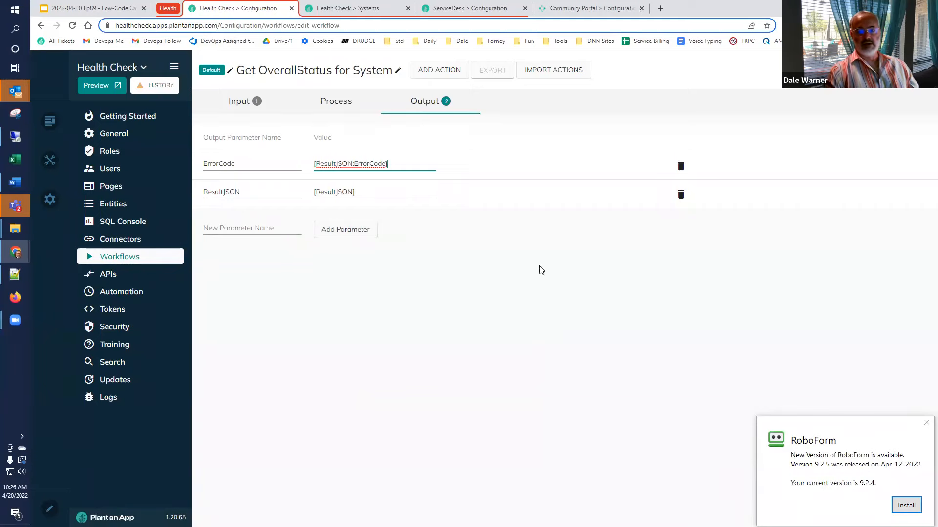
- Reopen the API query action to review its On Error token syntax and Ignore Errors setting, keeping its settings
{"action": "left_click", "coordinate": [342, 102]}
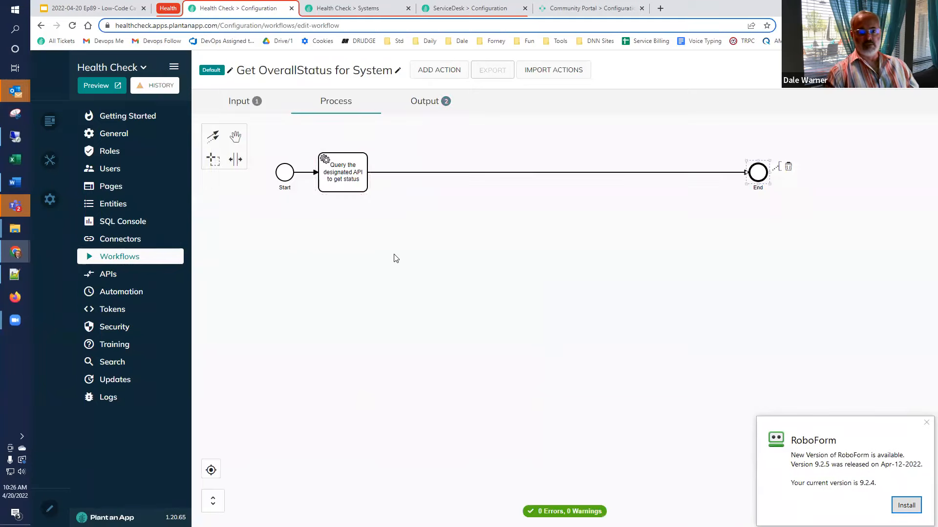
{"action": "double_click", "coordinate": [350, 183]}
{"action": "scroll", "coordinate": [315, 322], "scroll_direction": "down", "scroll_amount": 10}
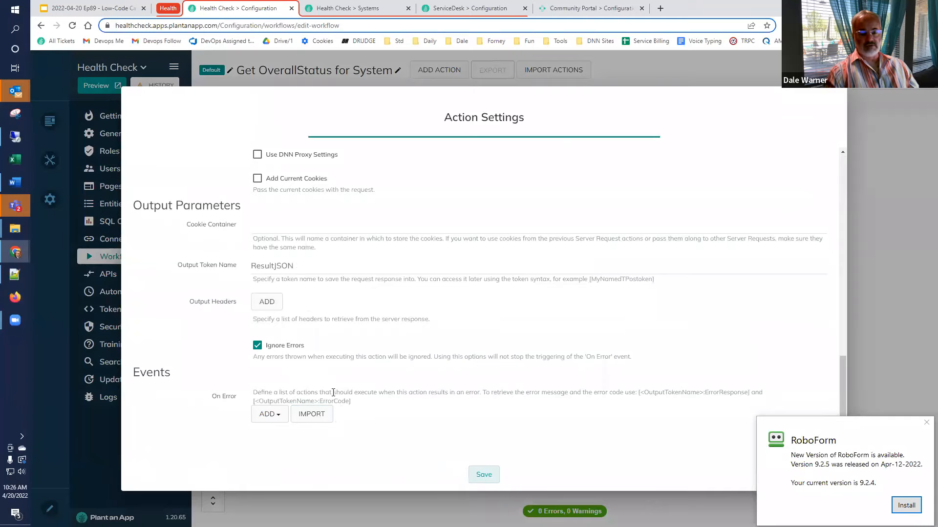
{"action": "left_click", "coordinate": [483, 475]}
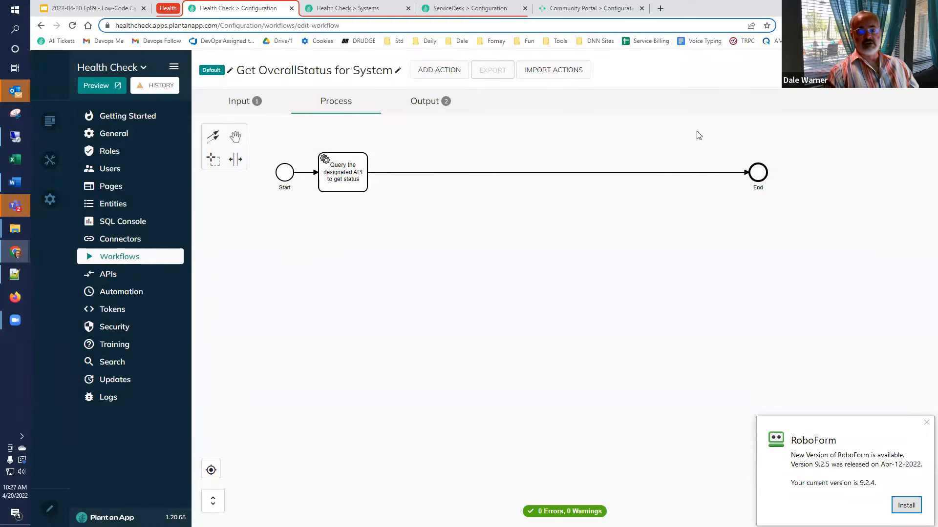
- Test the Get OverallStatus for System workflow with System Record Id 2 and check the returned output parameters
{"action": "left_click", "coordinate": [423, 102]}
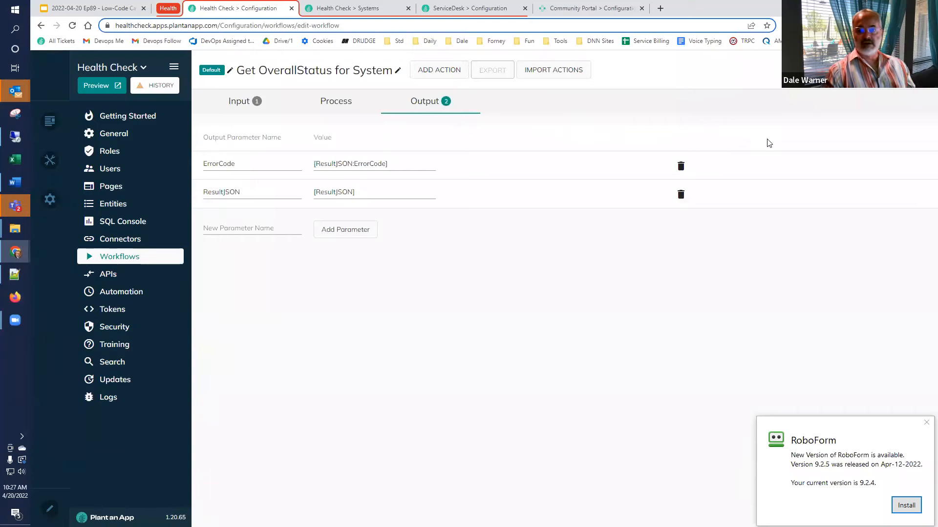
{"action": "left_click", "coordinate": [834, 70]}
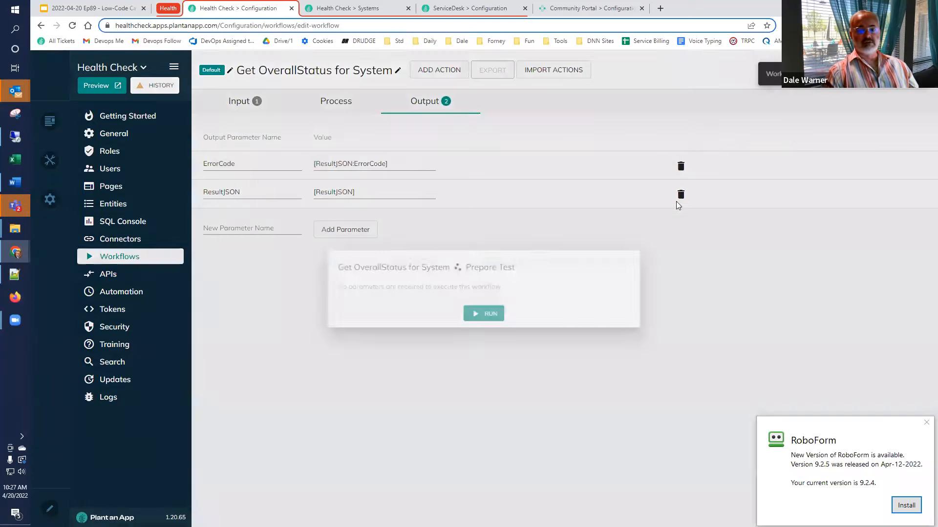
{"action": "left_click", "coordinate": [496, 287]}
{"action": "type", "text": "1"}
{"action": "key", "text": "BackSpace"}
{"action": "type", "text": "2"}
{"action": "left_click", "coordinate": [478, 331]}
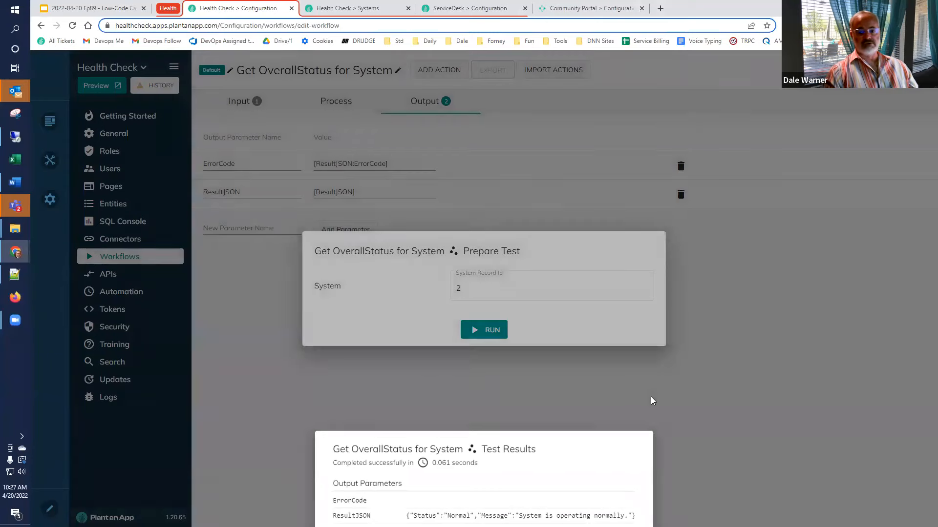
{"action": "left_click", "coordinate": [651, 397]}
{"action": "left_click", "coordinate": [644, 397]}
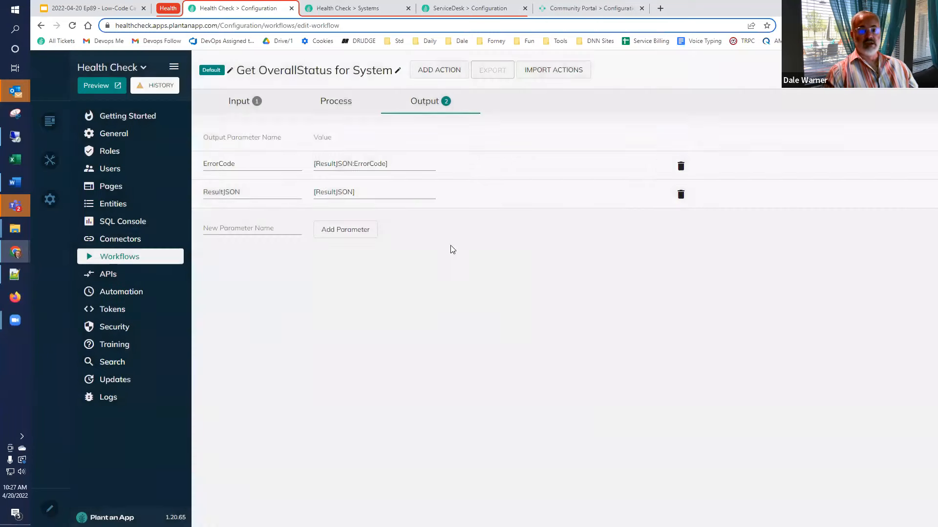
- Insert a Split gateway between the API query action and the End event
{"action": "left_click", "coordinate": [339, 104]}
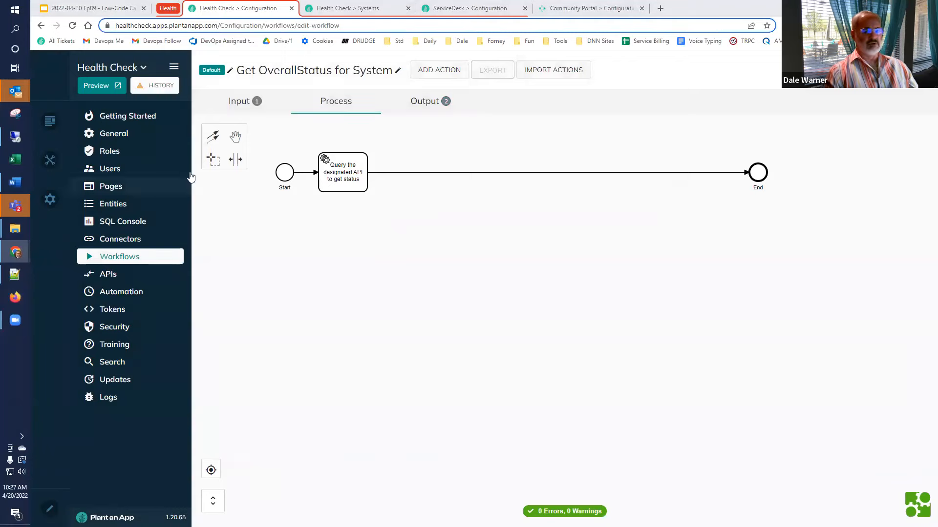
{"action": "left_click", "coordinate": [345, 166]}
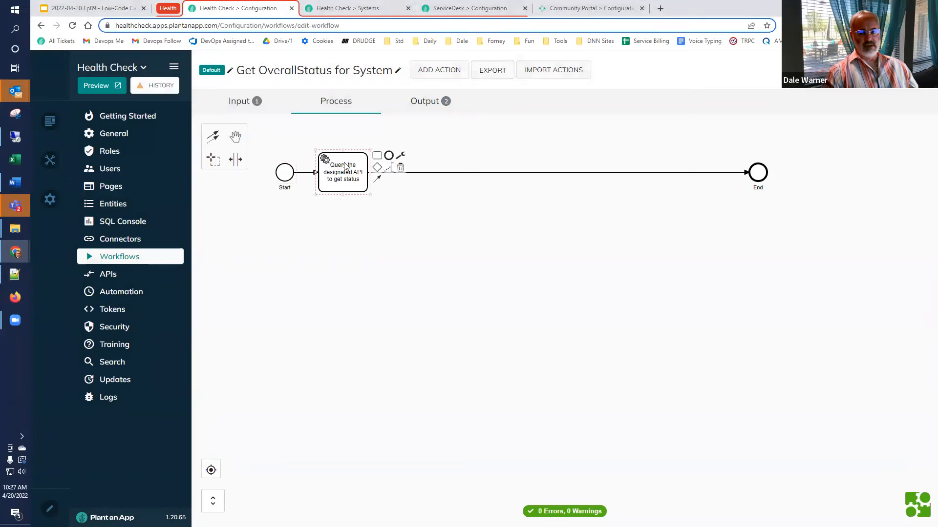
{"action": "left_click", "coordinate": [376, 168]}
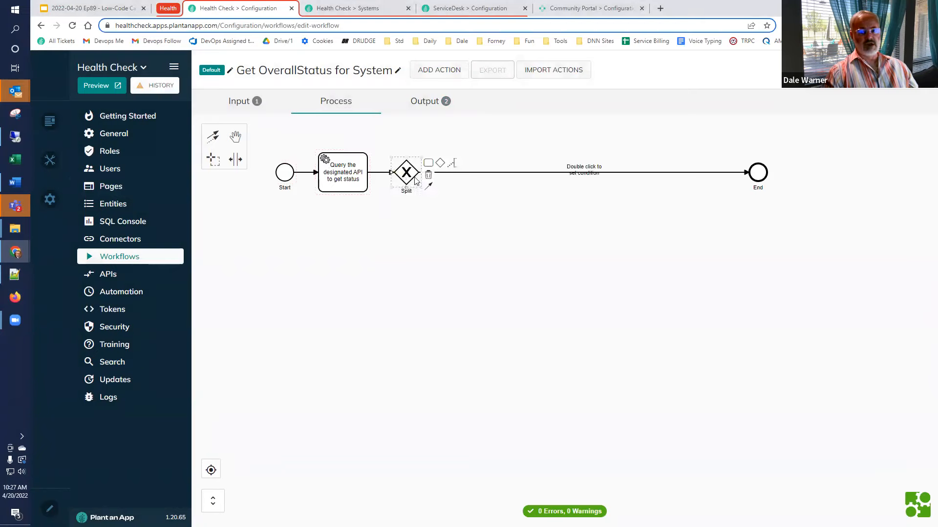
- Set the Split's outgoing branch condition to [ResultJSON:ErrorCode] == '' and move the condition label close to the gateway
{"action": "left_click", "coordinate": [586, 166]}
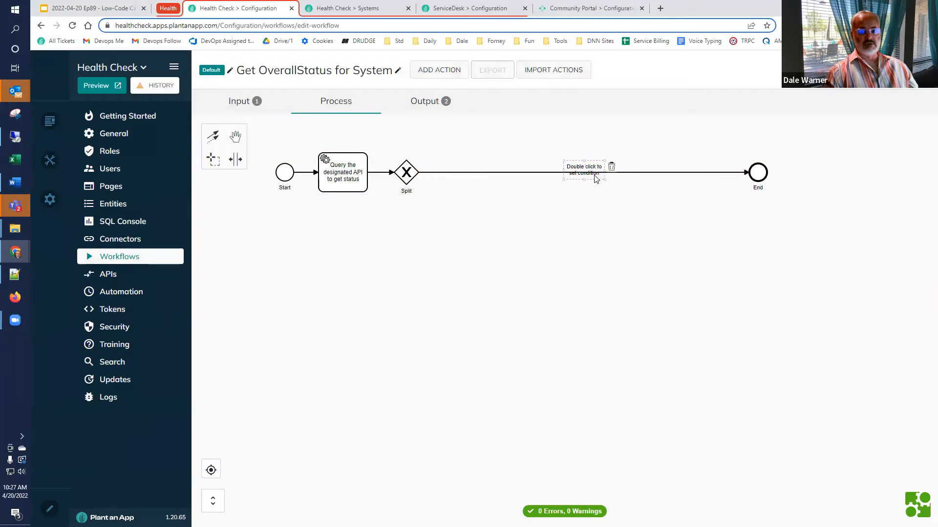
{"action": "double_click", "coordinate": [589, 164]}
{"action": "key", "text": "ctrl+a"}
{"action": "key", "text": "BackSpace"}
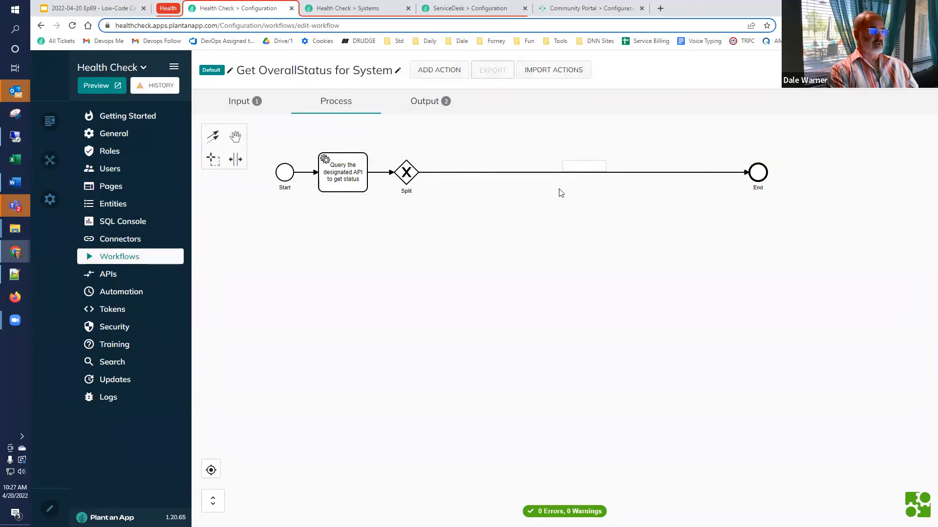
{"action": "key", "text": "super+v"}
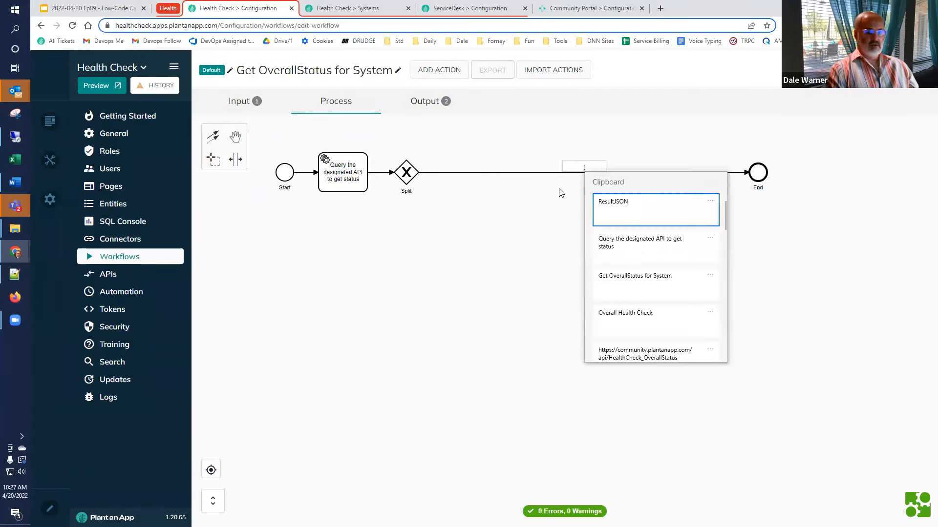
{"action": "type", "text": "["}
{"action": "left_click", "coordinate": [620, 211]}
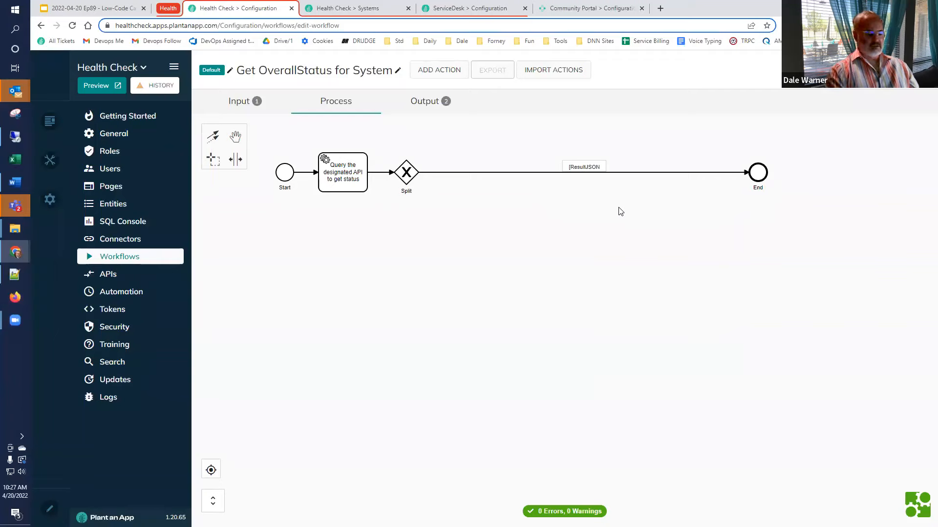
{"action": "type", "text": "]"}
{"action": "type", "text": ".ErrorC"}
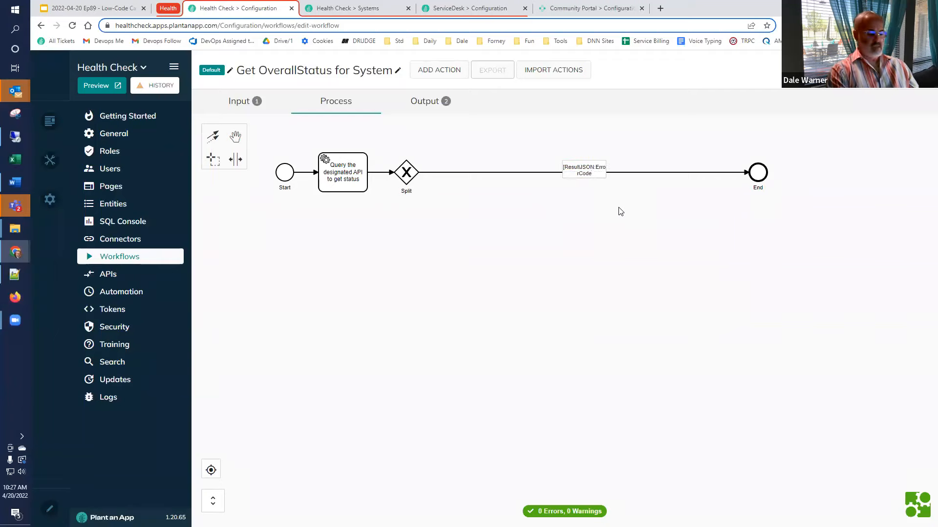
{"action": "type", "text": "ode] == \""}
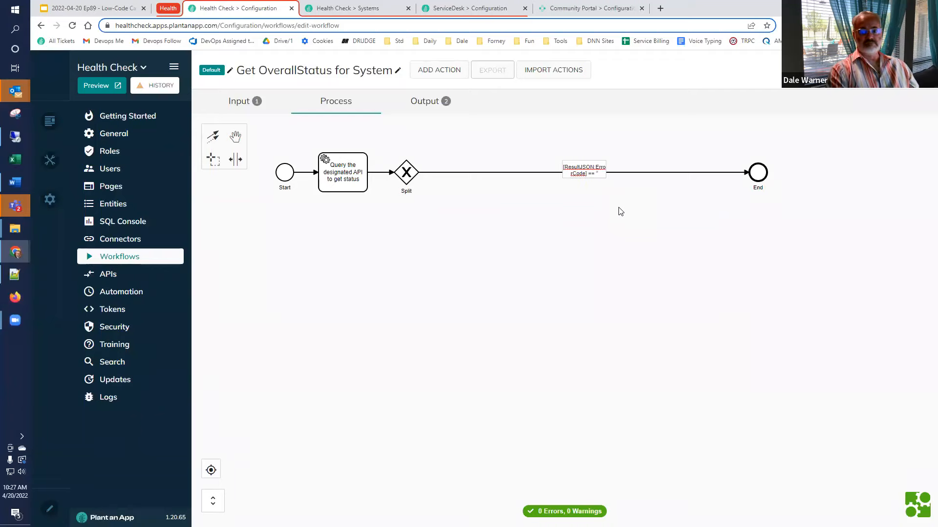
{"action": "key", "text": "Return"}
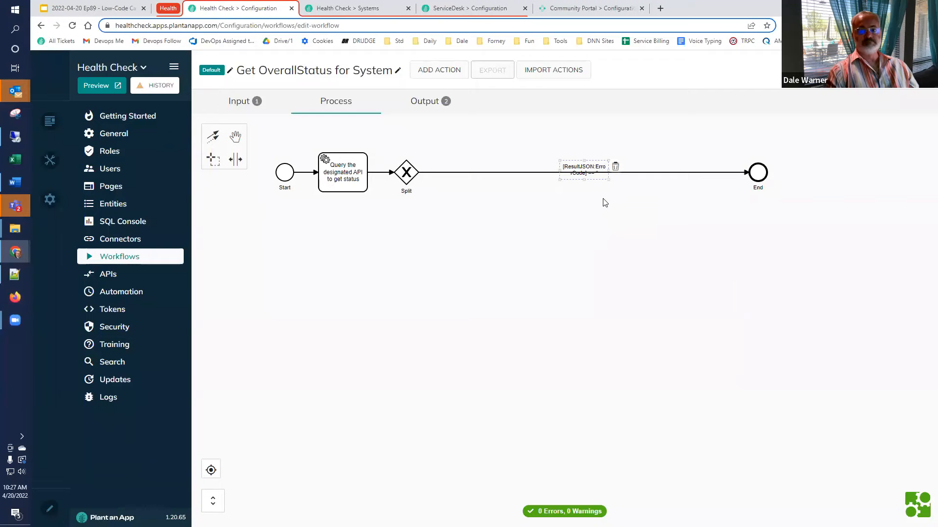
{"action": "left_click_drag", "start_coordinate": [588, 171], "coordinate": [460, 163]}
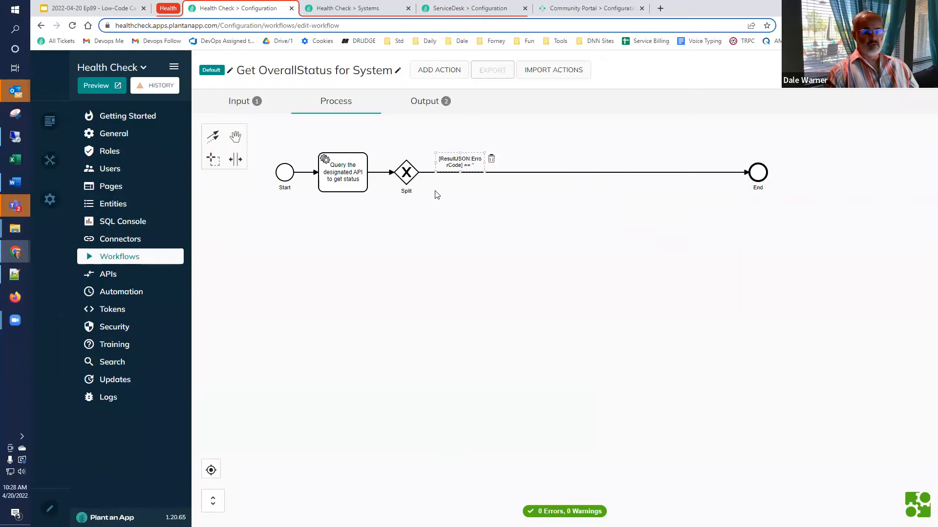
{"action": "left_click_drag", "start_coordinate": [409, 180], "coordinate": [488, 238]}
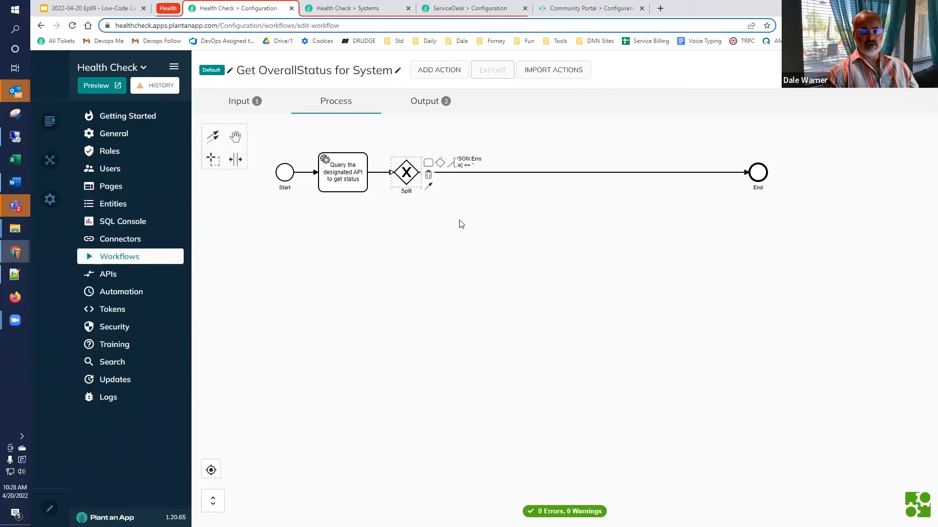
{"action": "left_click", "coordinate": [429, 163]}
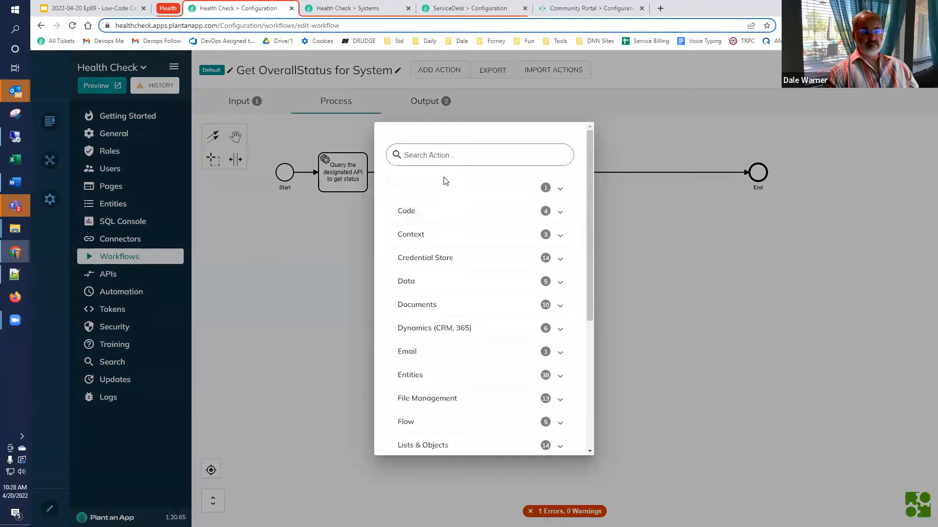
{"action": "left_click", "coordinate": [754, 241]}
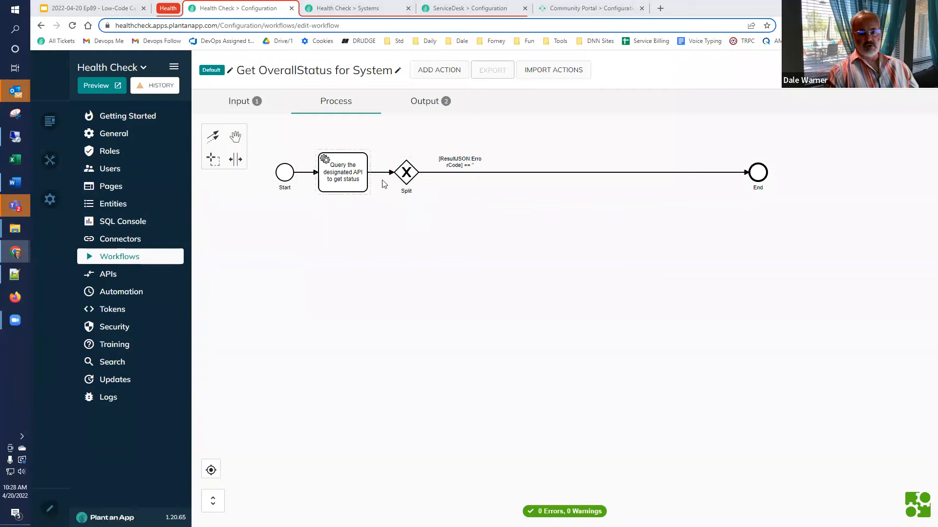
- Append a Parse JSON Into Tokens action to the Split gateway and title it "Parse ResultJSON Into Result Tokens"
{"action": "left_click", "coordinate": [413, 178]}
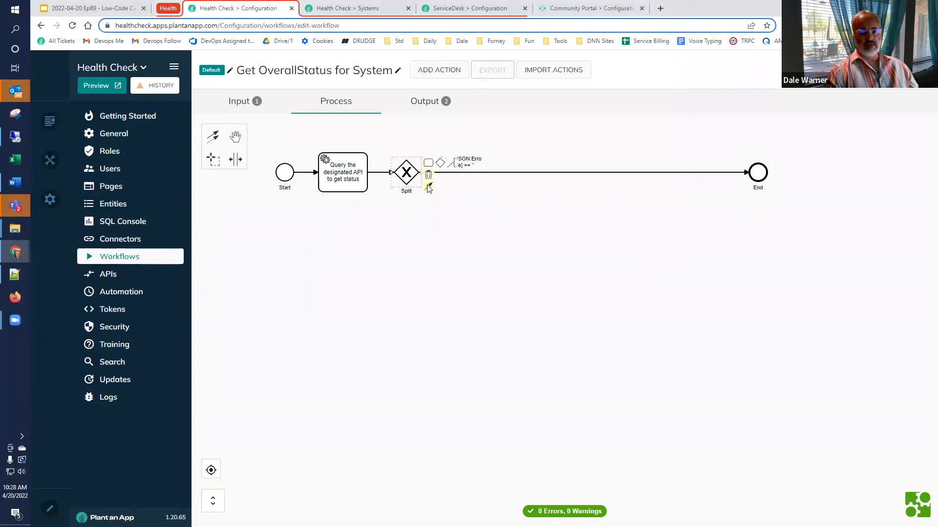
{"action": "left_click", "coordinate": [429, 164]}
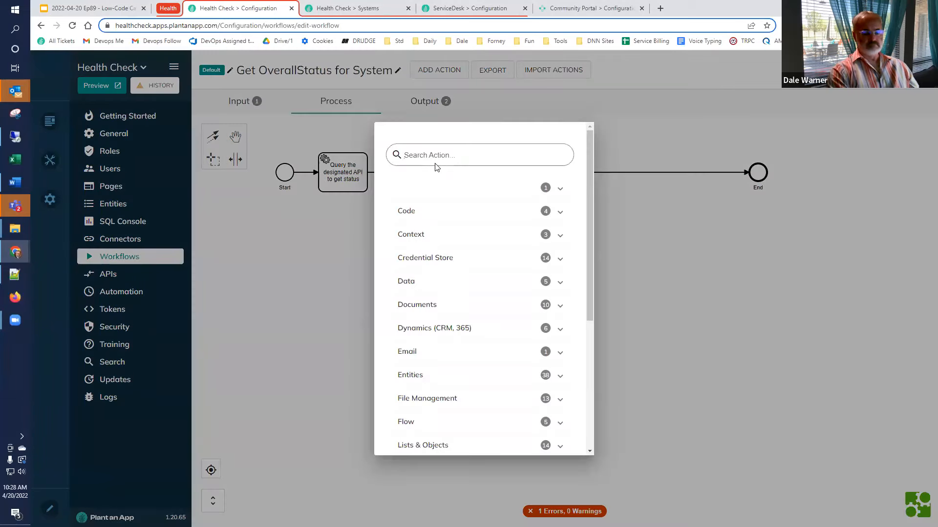
{"action": "type", "text": "Pars"}
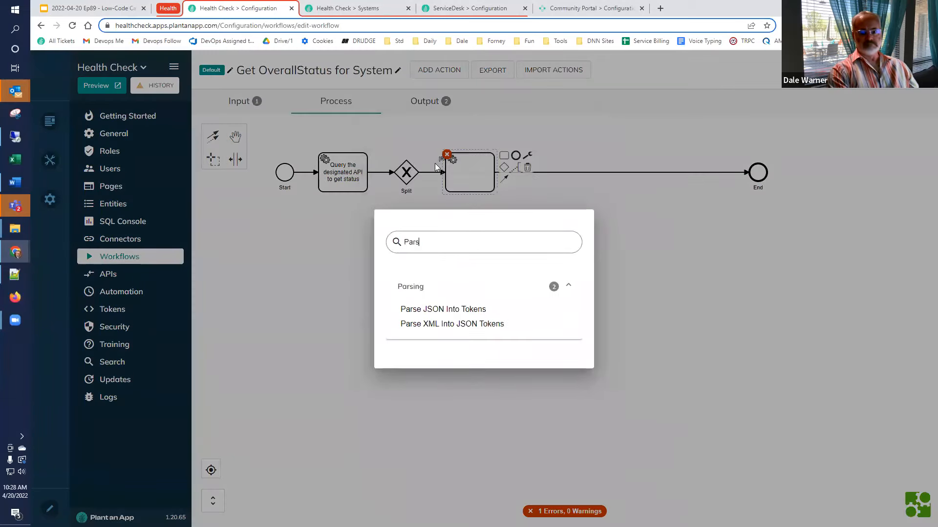
{"action": "left_click", "coordinate": [429, 309]}
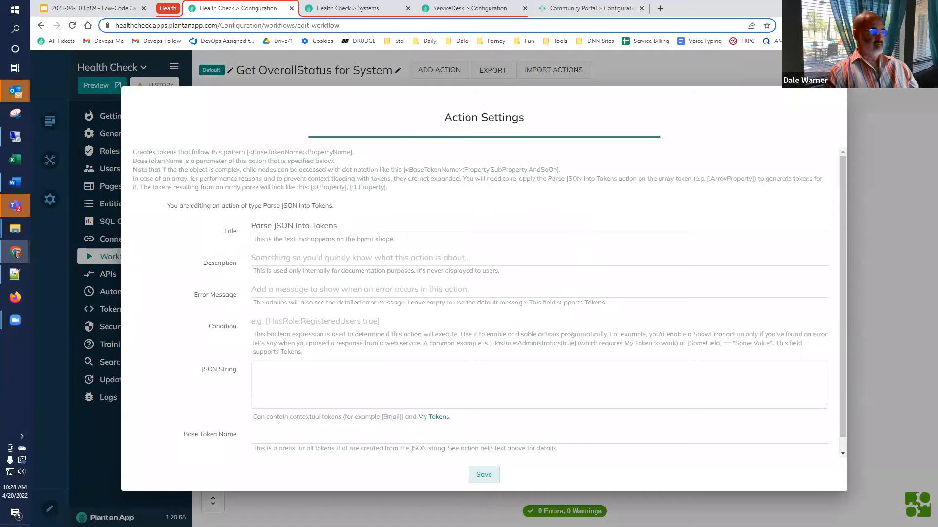
{"action": "left_click_drag", "start_coordinate": [422, 228], "coordinate": [108, 230]}
{"action": "type", "text": "Parse ResultJSON Into Result Tokens"}
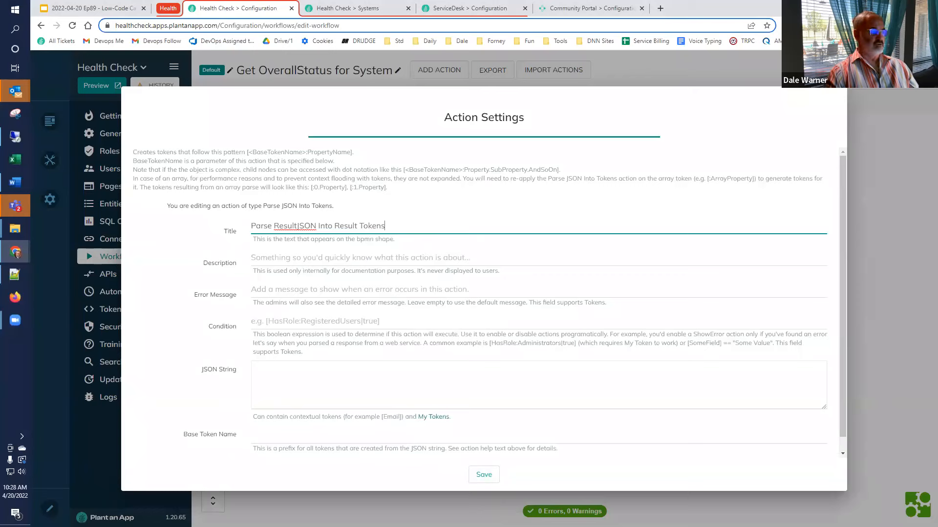
{"action": "left_click", "coordinate": [358, 381]}
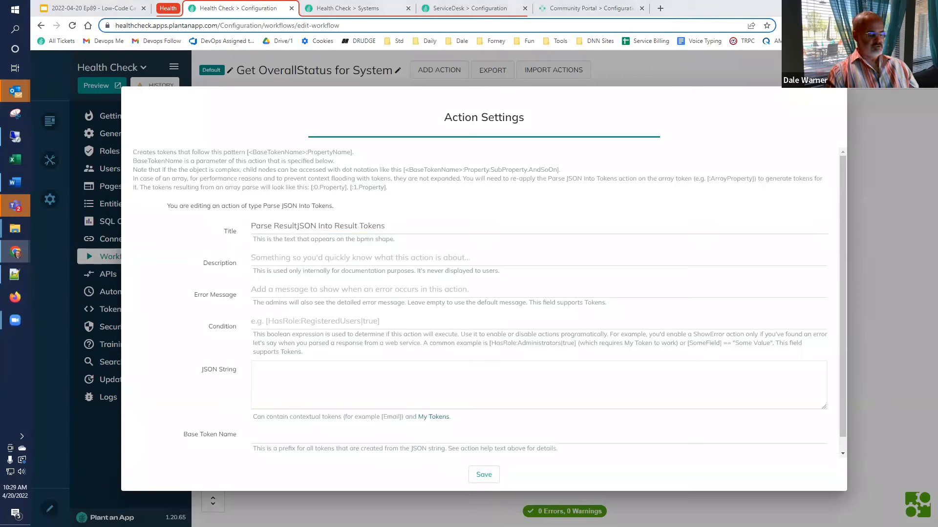
- Set the parse action's JSON String to [ResultJSON] and Base Token Name to Result, save it, and shift it clear of the Split's condition label
{"action": "type", "text": "[ResultJSON]"}
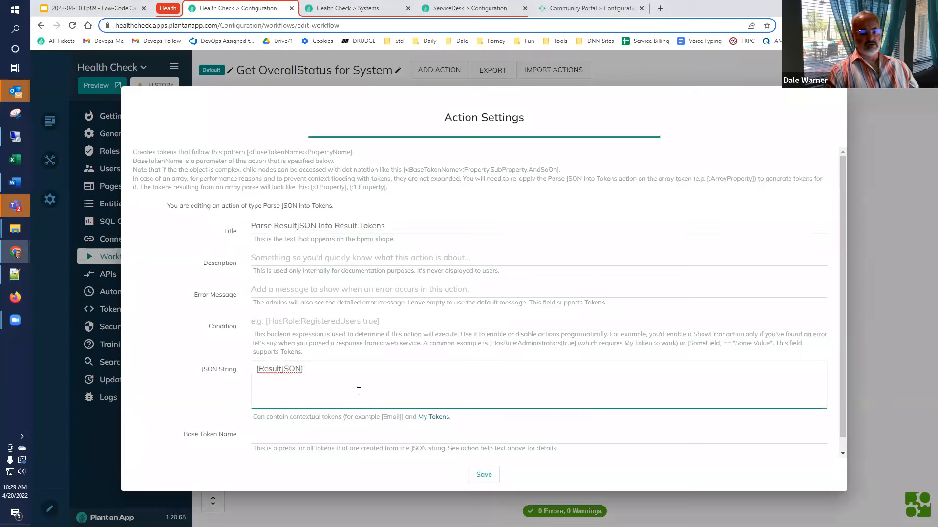
{"action": "scroll", "coordinate": [357, 392], "scroll_direction": "down", "scroll_amount": 1}
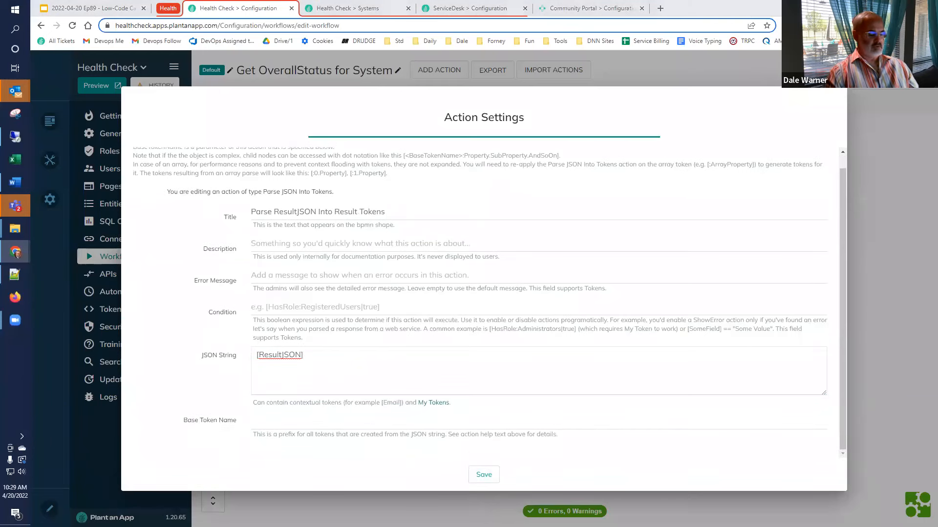
{"action": "left_click", "coordinate": [274, 421]}
{"action": "type", "text": "Result"}
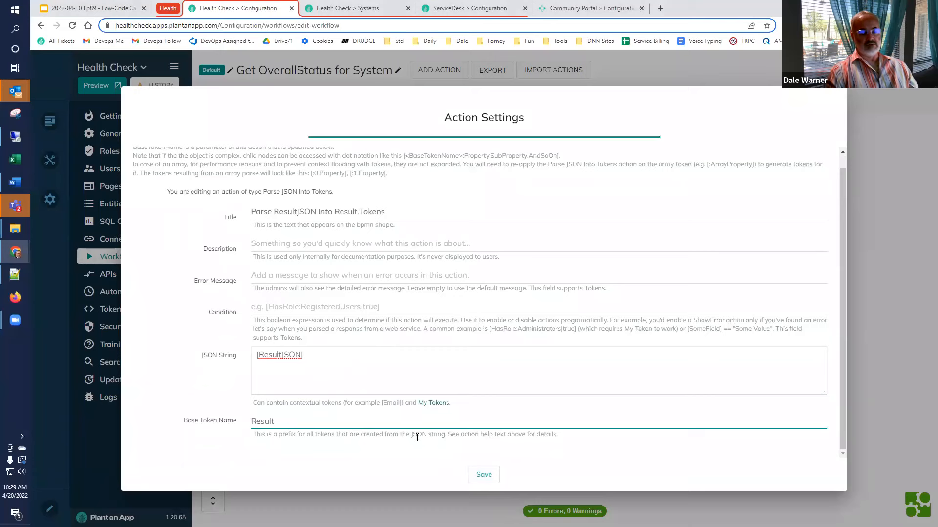
{"action": "left_click", "coordinate": [483, 475]}
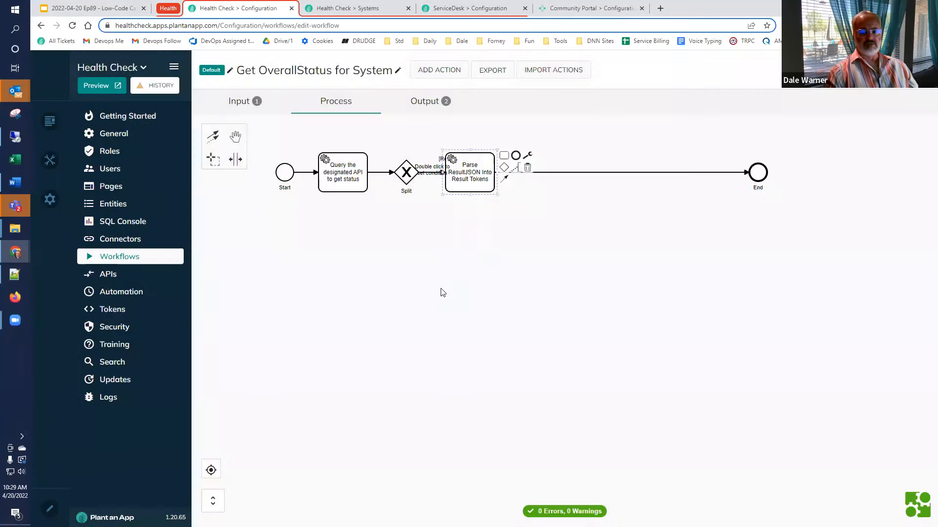
{"action": "left_click_drag", "start_coordinate": [465, 186], "coordinate": [495, 188]}
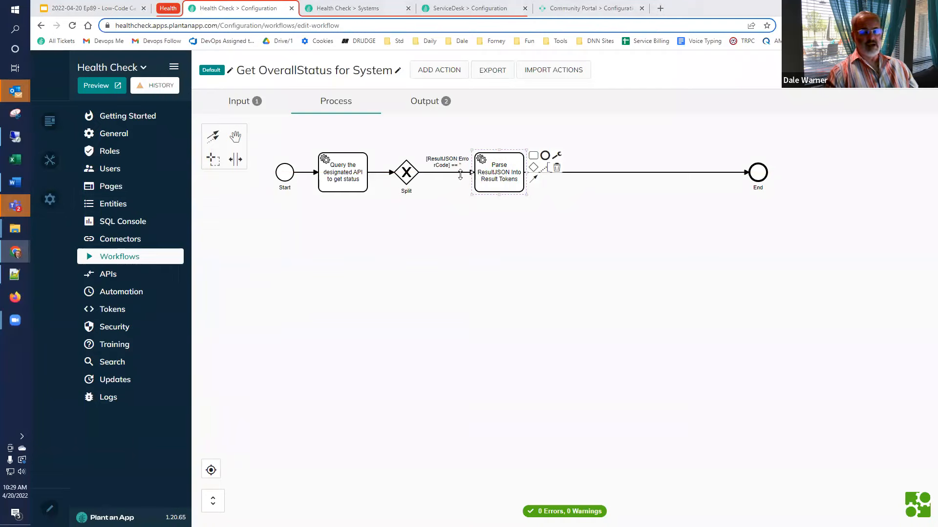
- Append a Create New Overall Health Check action after the Parse ResultJSON Into Result Tokens action
{"action": "left_click", "coordinate": [536, 180]}
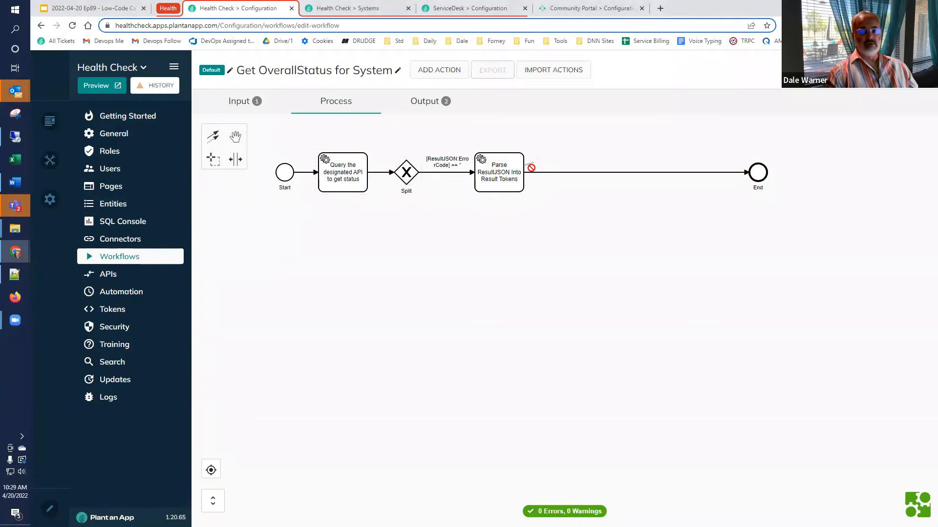
{"action": "left_click", "coordinate": [532, 202]}
{"action": "left_click", "coordinate": [533, 156]}
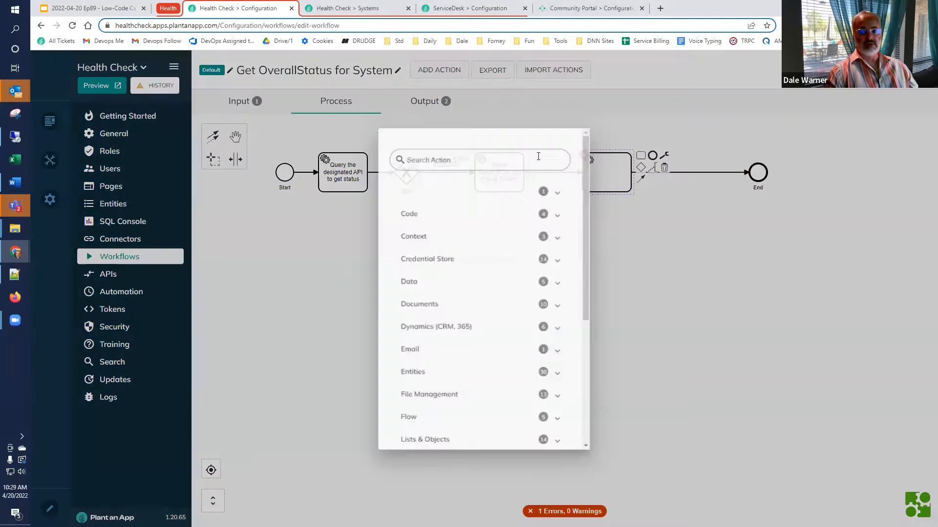
{"action": "type", "text": "create ne"}
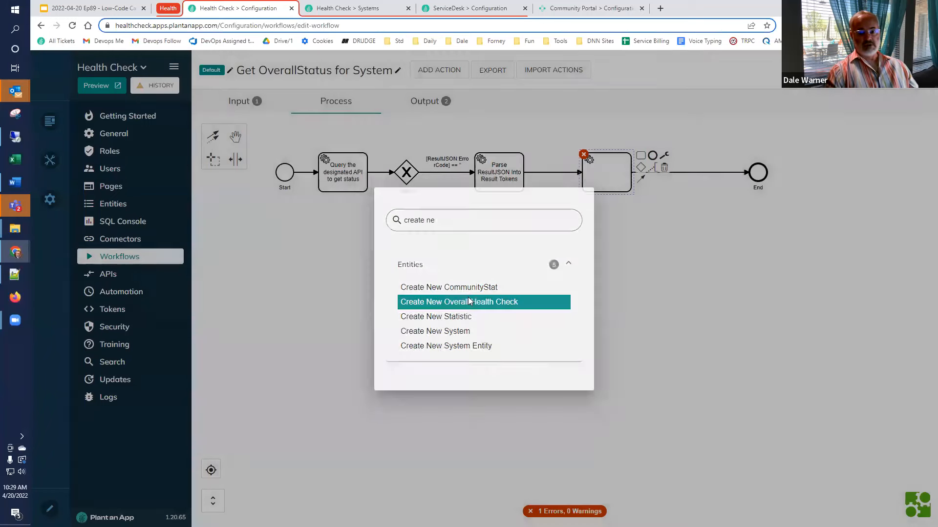
{"action": "left_click", "coordinate": [469, 301]}
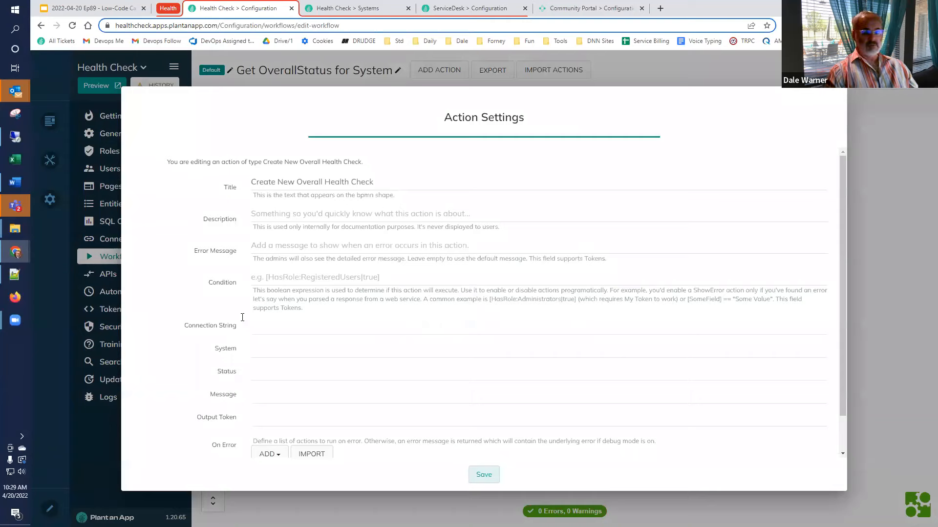
- Set the new action's System to [System:Id], Status to [Result:Status] and Message to [Result:Message], and save it
{"action": "left_click", "coordinate": [348, 352]}
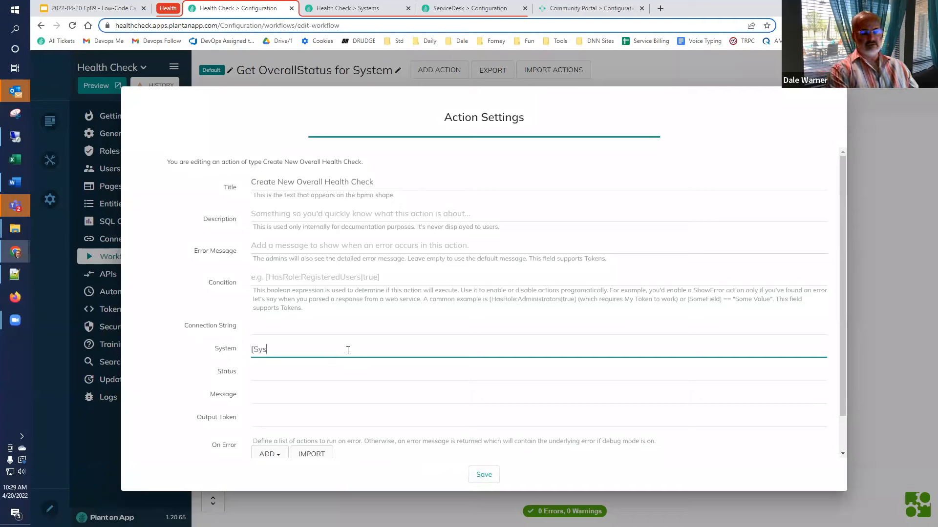
{"action": "type", "text": "[System:Id]"}
{"action": "key", "text": "Tab"}
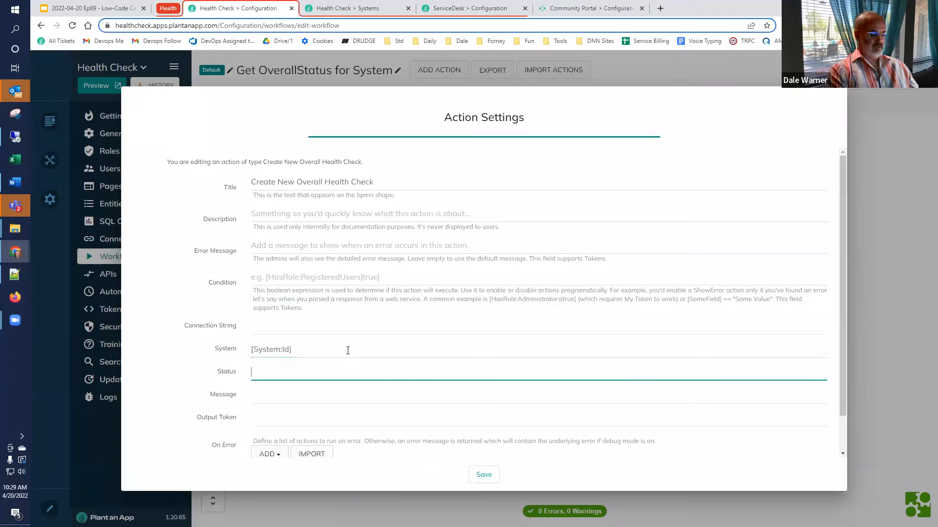
{"action": "type", "text": "[Result:Status"}
{"action": "key", "text": "Tab"}
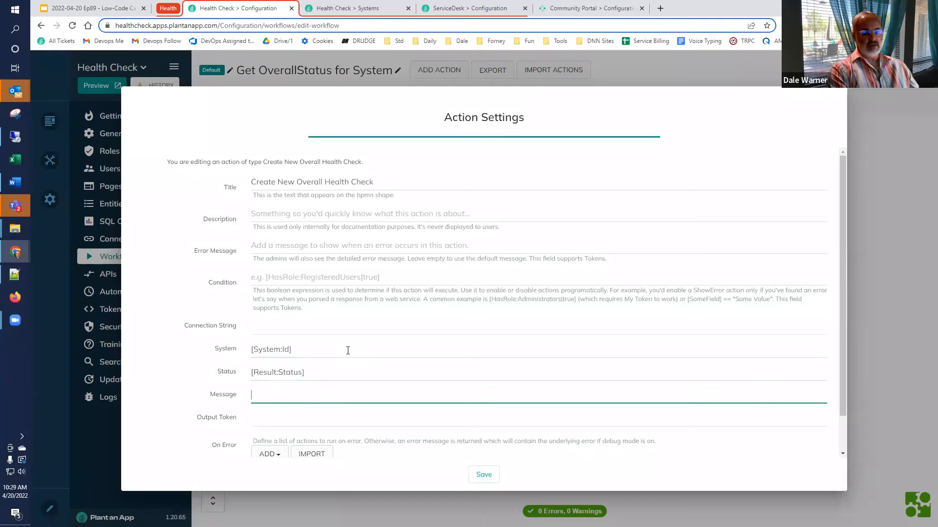
{"action": "type", "text": "[Result:MN"}
{"action": "type", "text": "ssage"}
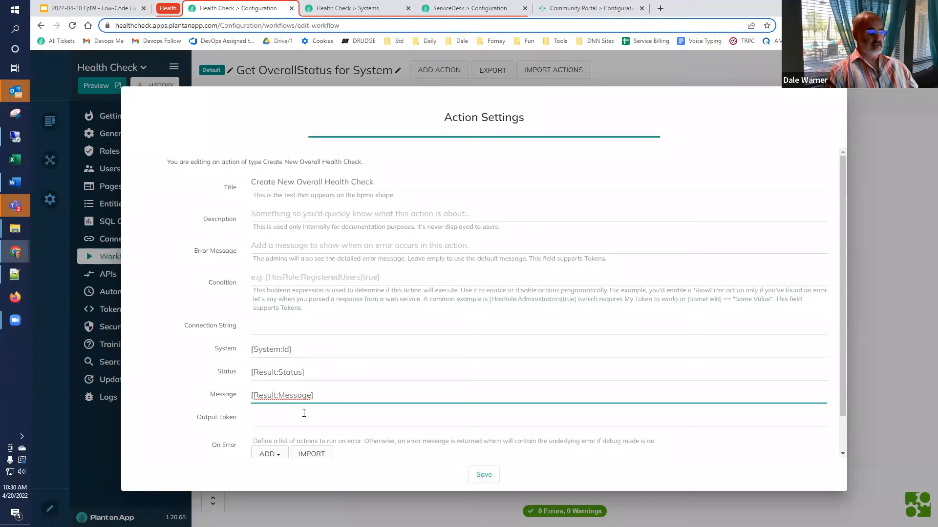
{"action": "scroll", "coordinate": [376, 386], "scroll_direction": "down", "scroll_amount": 1}
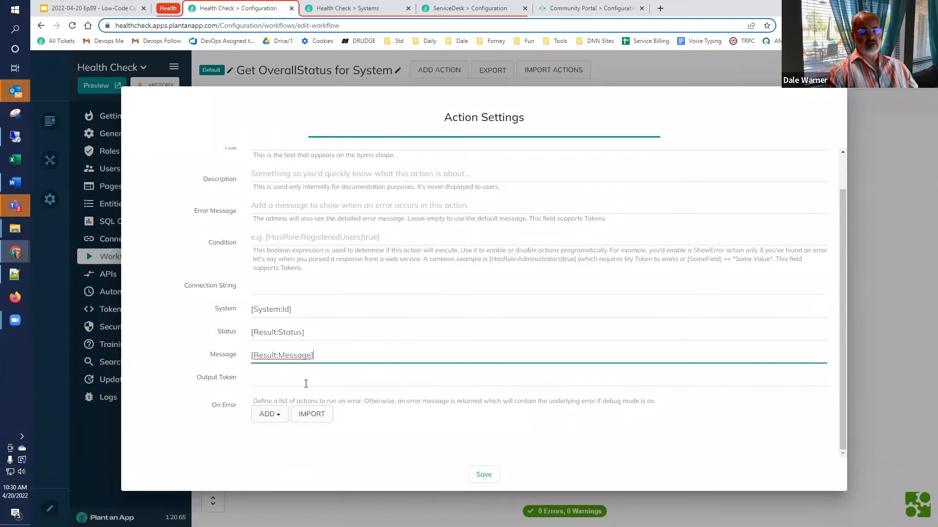
{"action": "left_click", "coordinate": [485, 472]}
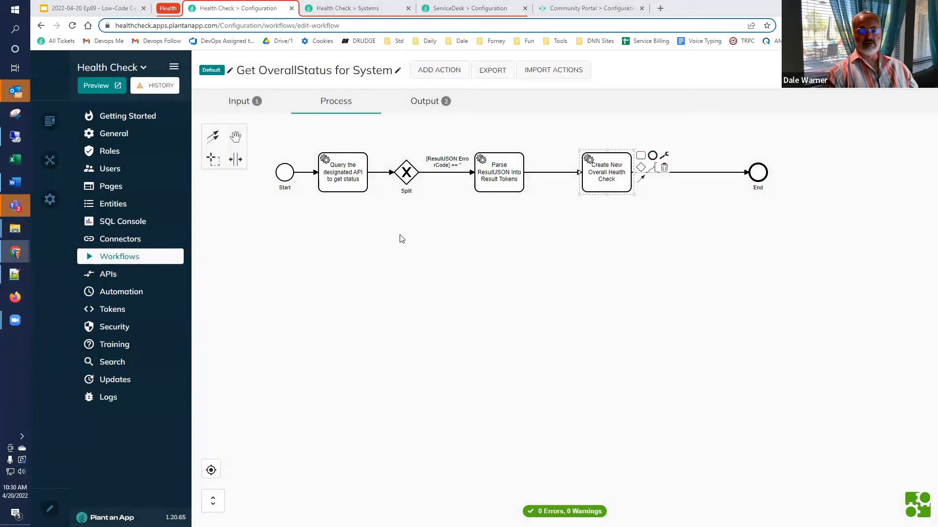
- Append a second Create New Overall Health Check action on a new branch from the Split gateway, leaving its fields empty
{"action": "left_click", "coordinate": [408, 179]}
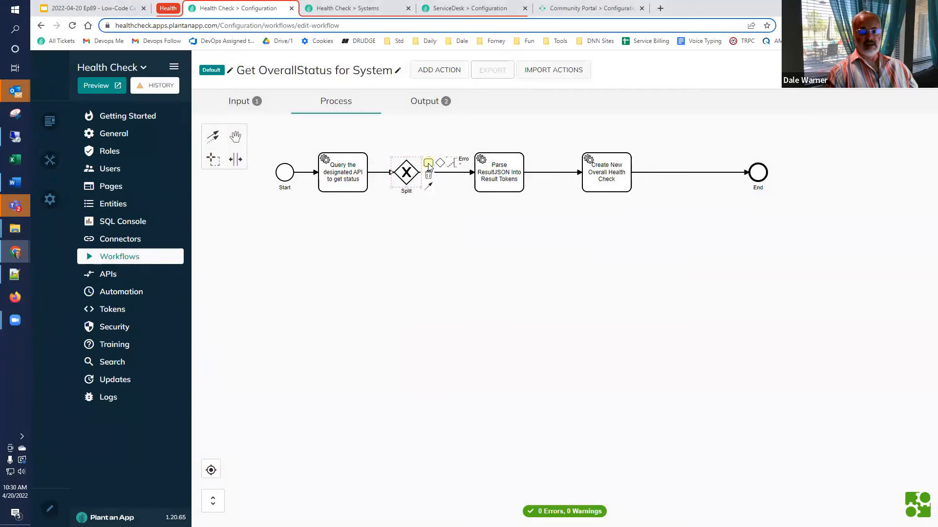
{"action": "left_click", "coordinate": [428, 165]}
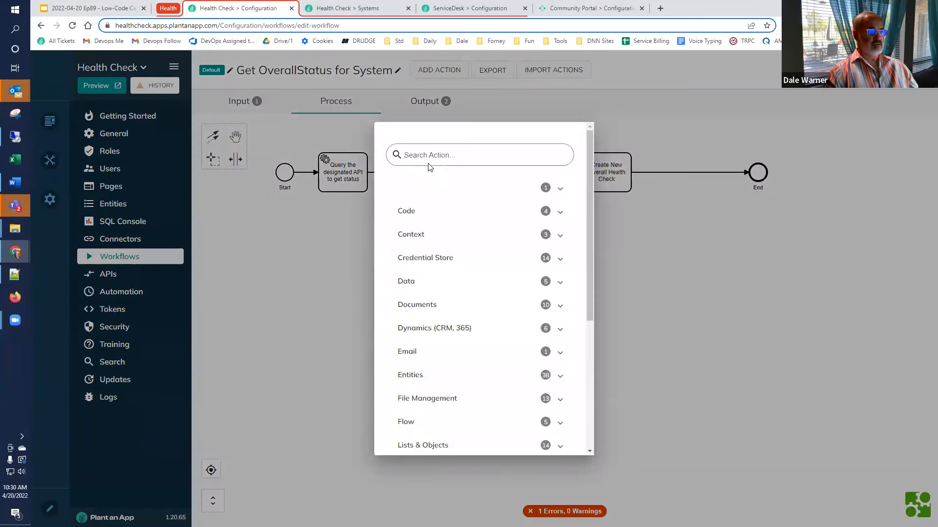
{"action": "left_click", "coordinate": [435, 158]}
{"action": "type", "text": "create"}
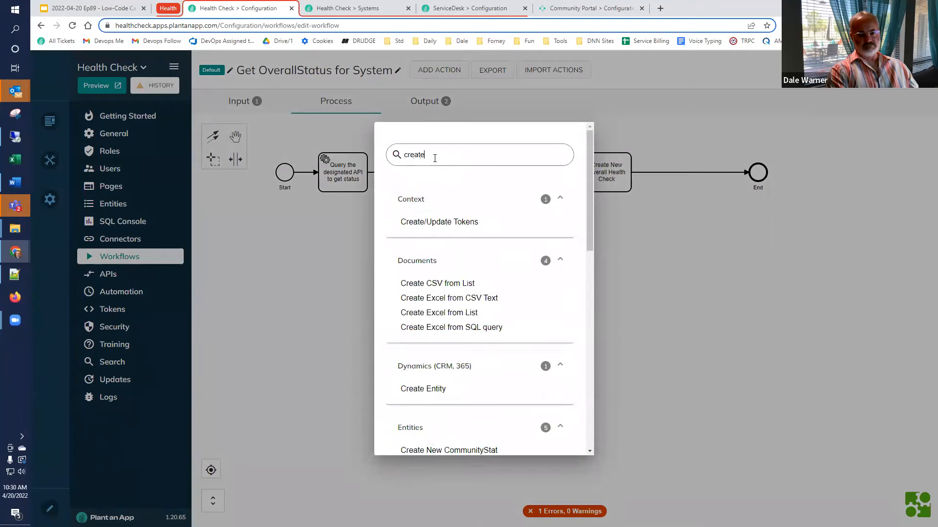
{"action": "type", "text": " new"}
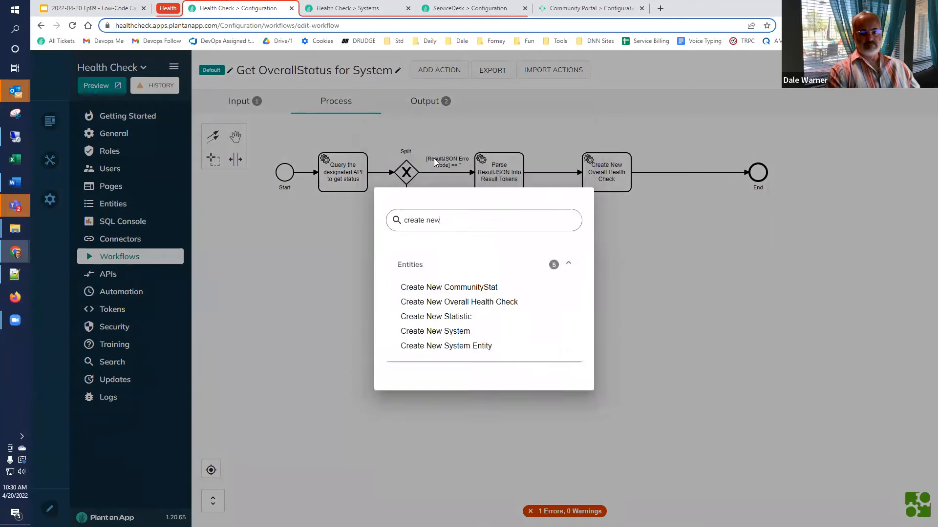
{"action": "left_click", "coordinate": [440, 303]}
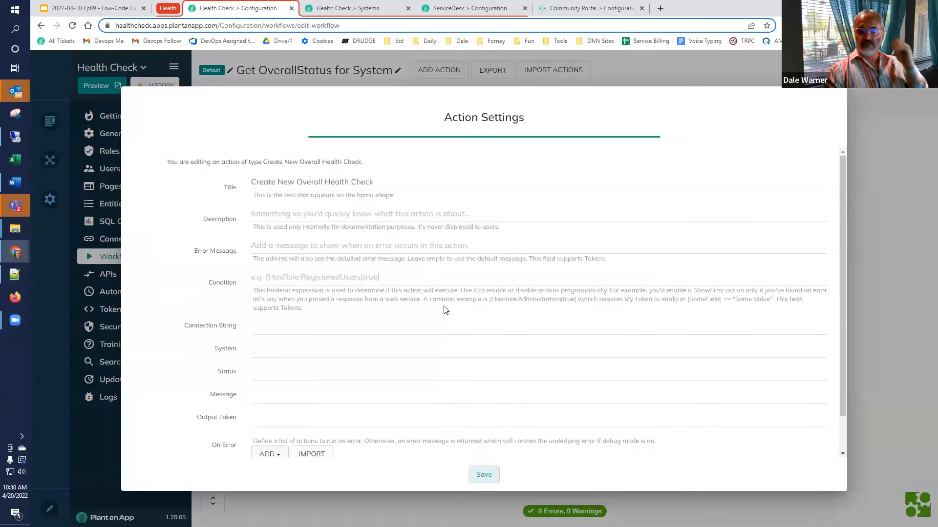
{"action": "left_click", "coordinate": [867, 226]}
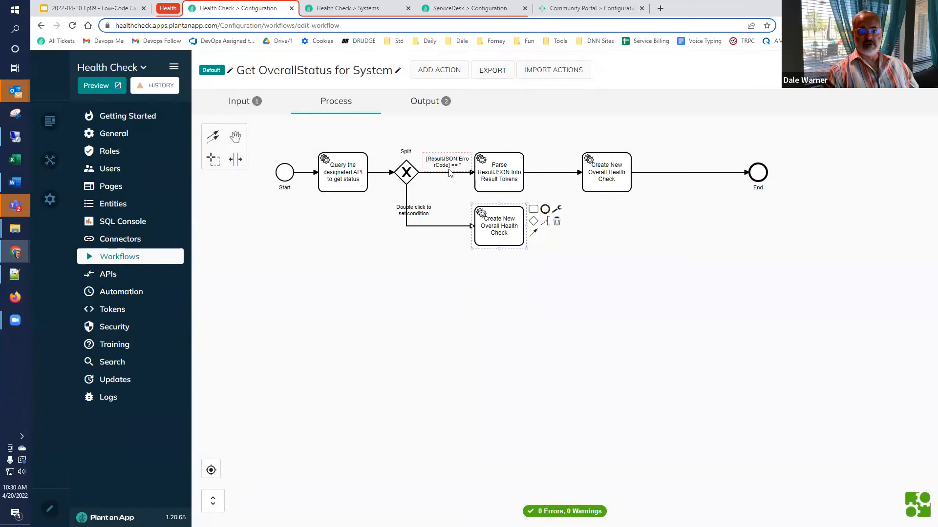
- Set the Split's second branch condition to [ResultJSON:ErrorCode] != '', reusing the first branch's expression
{"action": "double_click", "coordinate": [450, 168]}
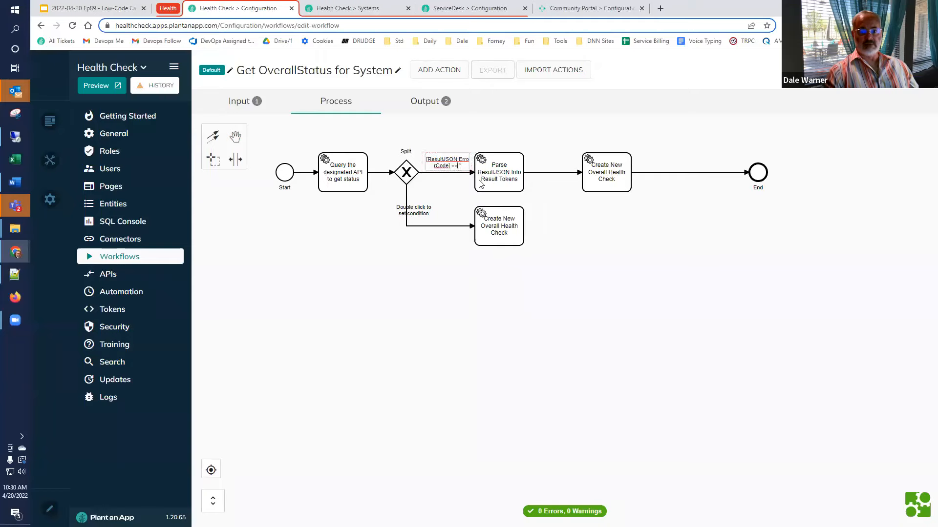
{"action": "key", "text": "ctrl+a"}
{"action": "double_click", "coordinate": [406, 210]}
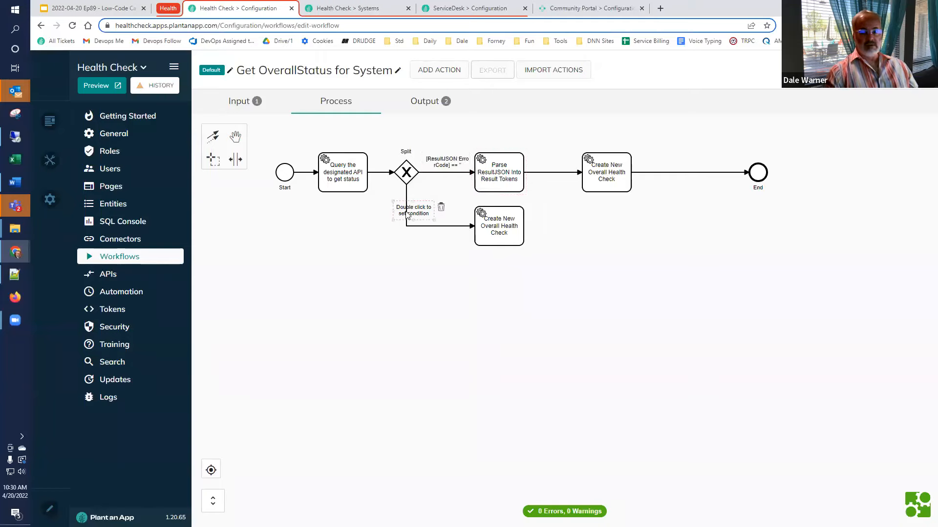
{"action": "key", "text": "ctrl+a"}
{"action": "type", "text": "[ResultJSON:ErrorCode] == ''"}
{"action": "key", "text": "Left"}
{"action": "key", "text": "BackSpace"}
{"action": "type", "text": "!"}
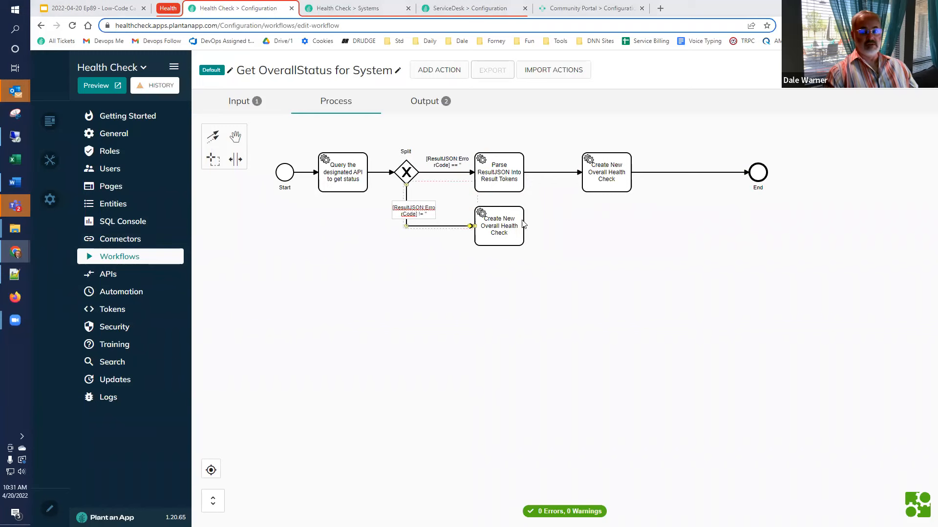
- Retitle the action on the error branch as "Create New Offline Overall Health Check"
{"action": "double_click", "coordinate": [502, 225]}
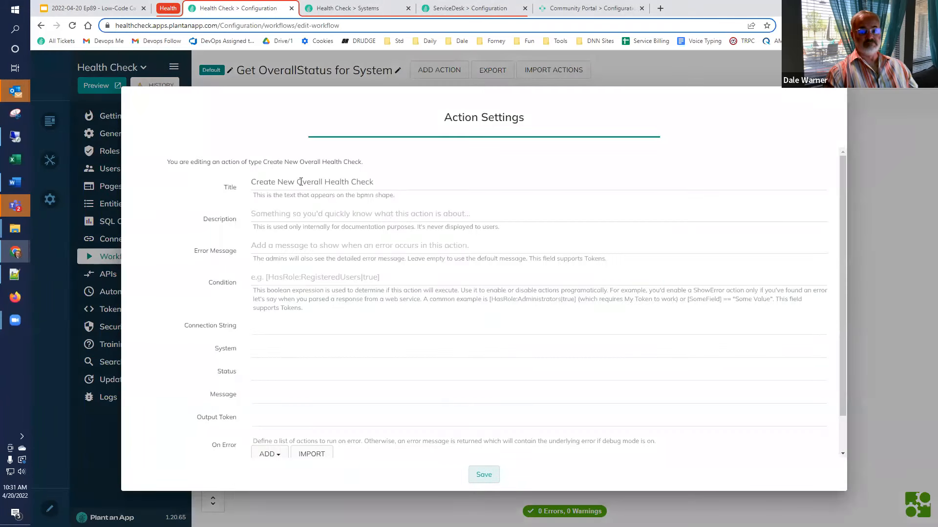
{"action": "left_click", "coordinate": [298, 182]}
{"action": "type", "text": "Offline"}
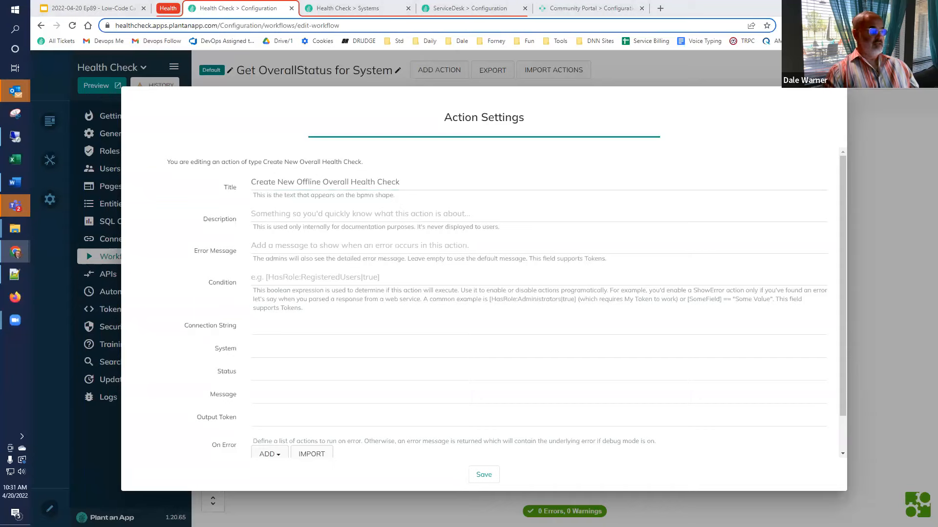
- Set the offline action's System to [System:Id], Status to Offline and Message to [ResultJSON:ErrorCode] / [ResultJSON:ErrorResponse], and save it
{"action": "left_click", "coordinate": [273, 349]}
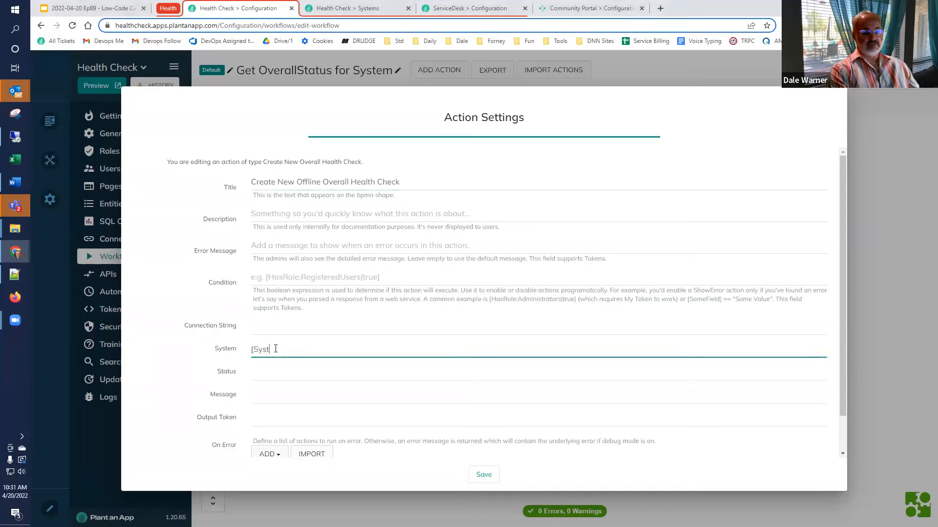
{"action": "type", "text": "[System]"}
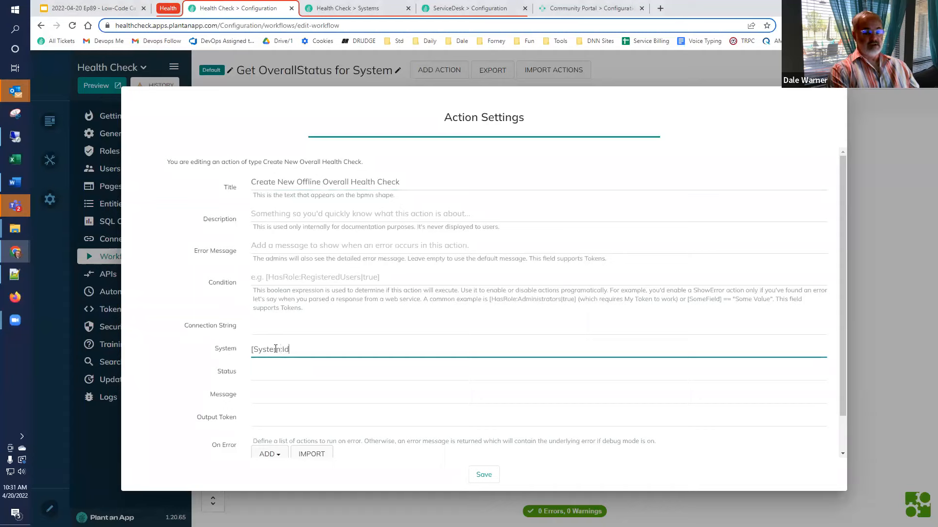
{"action": "key", "text": "Tab"}
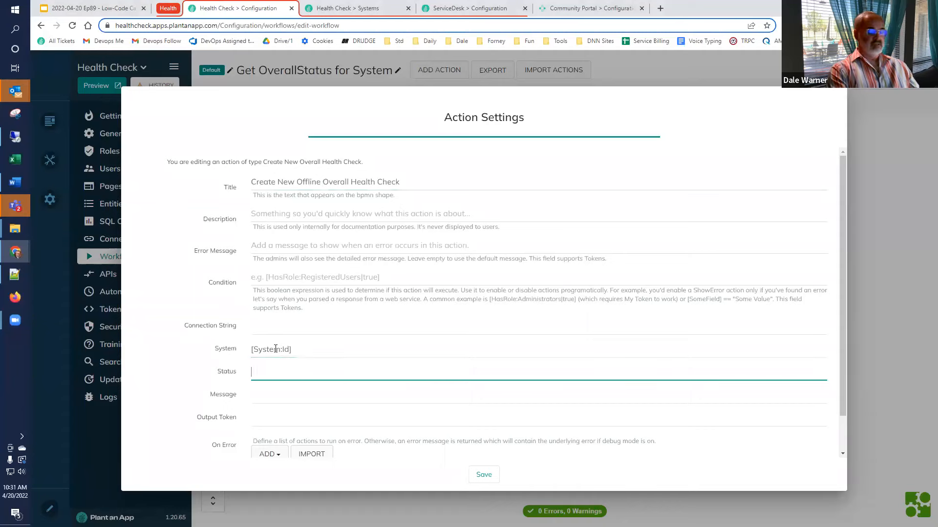
{"action": "type", "text": "Offline"}
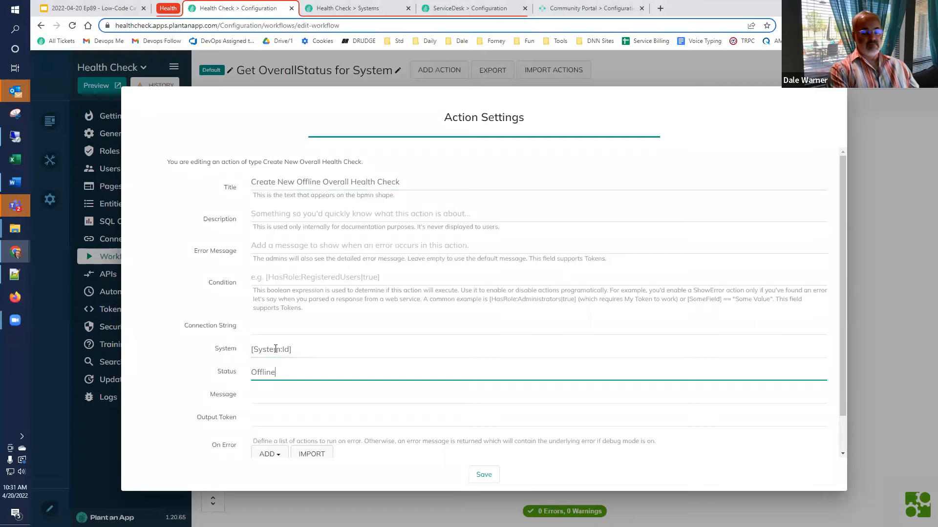
{"action": "key", "text": "Tab"}
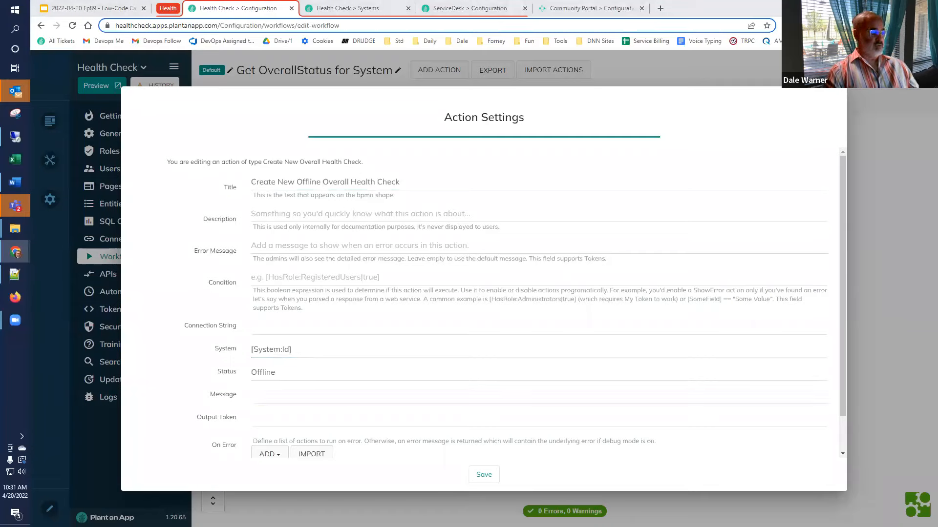
{"action": "left_click", "coordinate": [282, 394]}
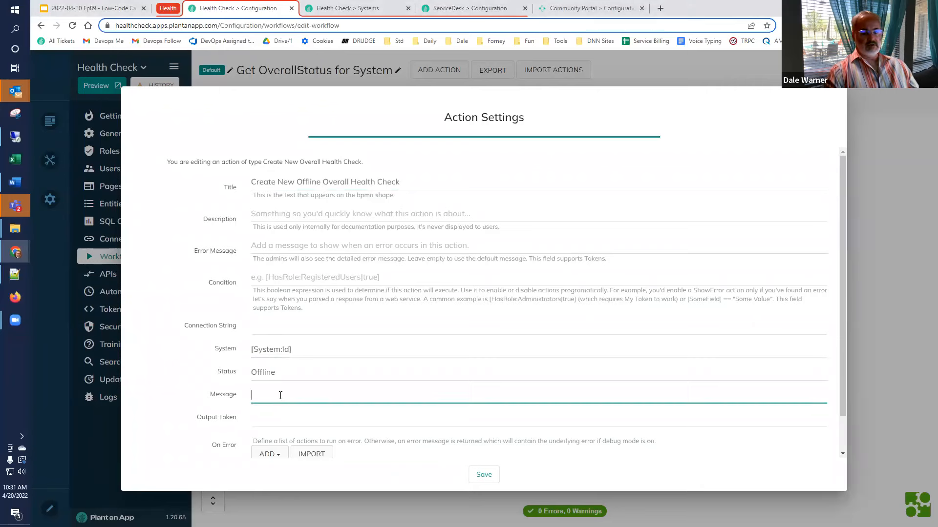
{"action": "type", "text": "[ResultJSON:ErrorCode] / [ResultJSON:ErrorResponse]"}
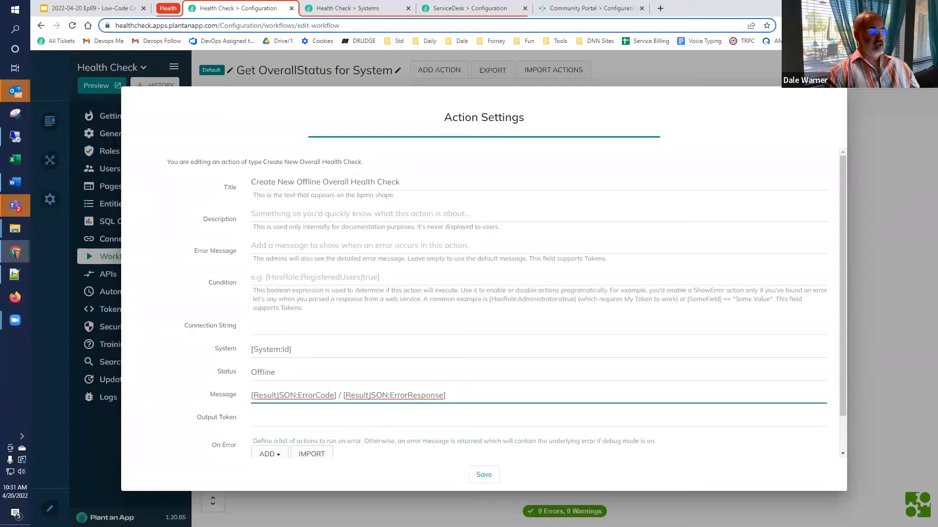
{"action": "left_click", "coordinate": [487, 475]}
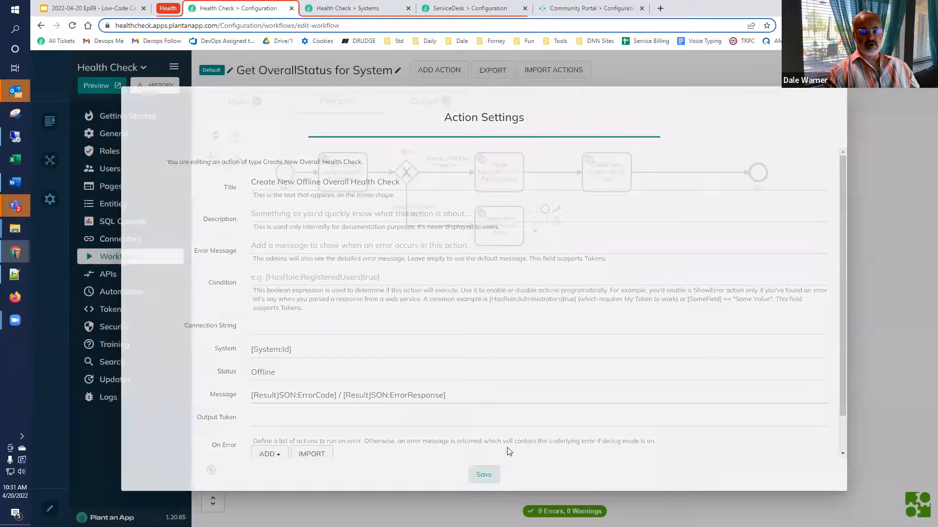
- Insert a Merge gateway between Create New Overall Health Check and End, with a straight connection to End
{"action": "left_click", "coordinate": [616, 183]}
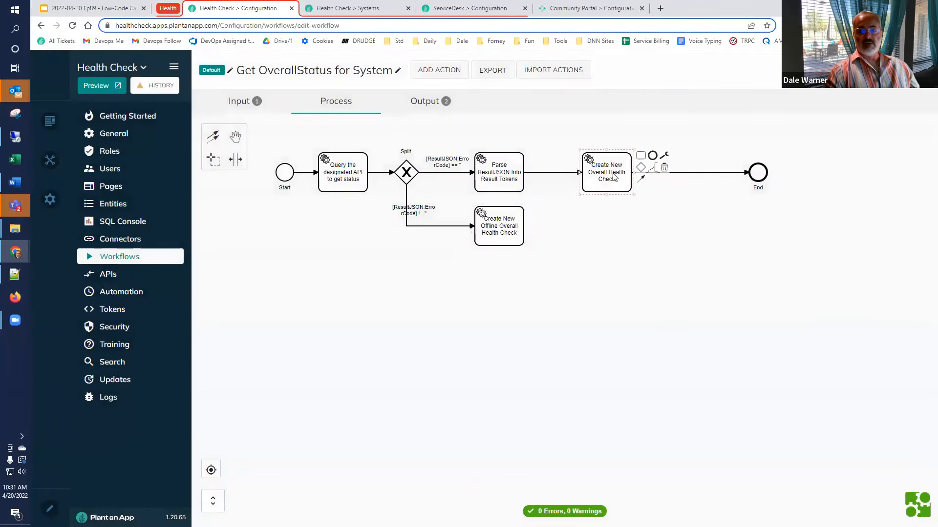
{"action": "left_click", "coordinate": [641, 169]}
{"action": "left_click", "coordinate": [514, 298]}
{"action": "mouse_move", "coordinate": [762, 226]}
{"action": "left_mouse_down"}
{"action": "mouse_move", "coordinate": [659, 227]}
{"action": "mouse_move", "coordinate": [667, 176]}
{"action": "mouse_move", "coordinate": [677, 173]}
{"action": "left_mouse_up"}
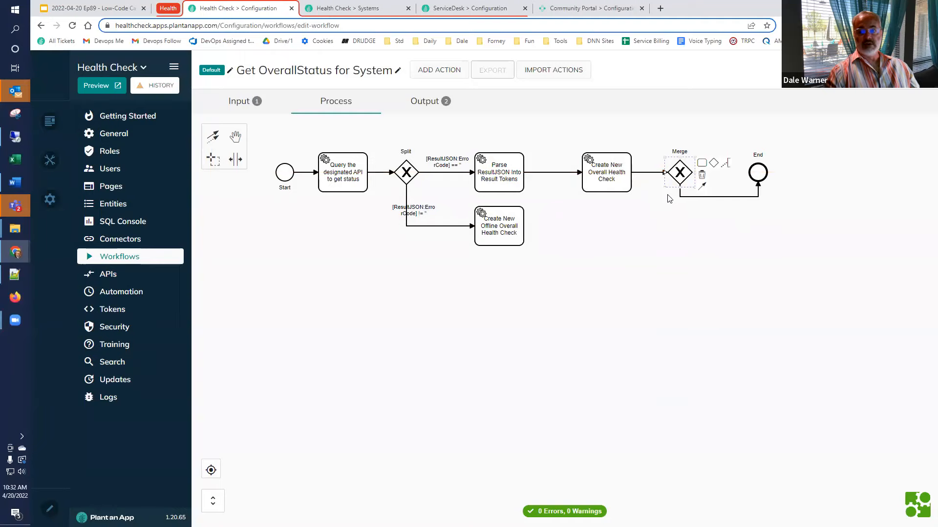
{"action": "left_click_drag", "start_coordinate": [716, 196], "coordinate": [717, 173]}
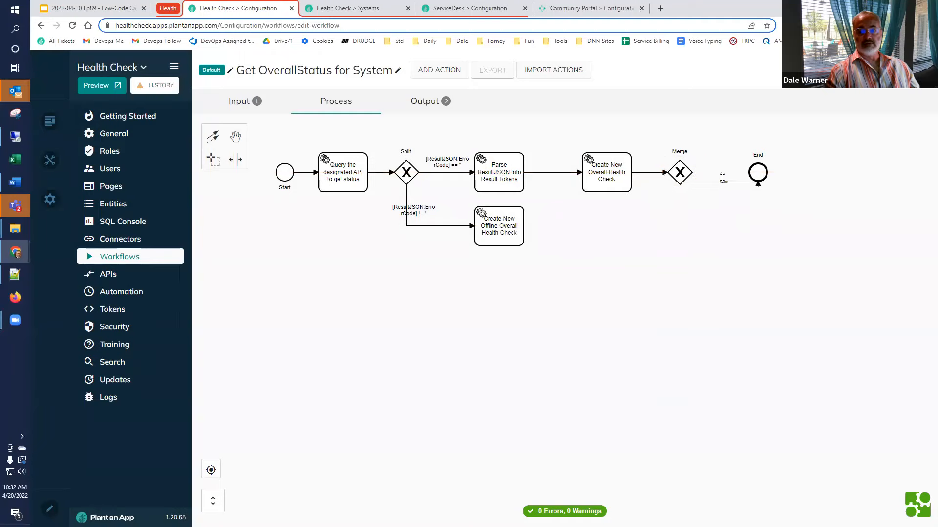
- Connect Create New Offline Overall Health Check to the Merge gateway and align the action beneath Create New Overall Health Check
{"action": "left_click", "coordinate": [522, 225]}
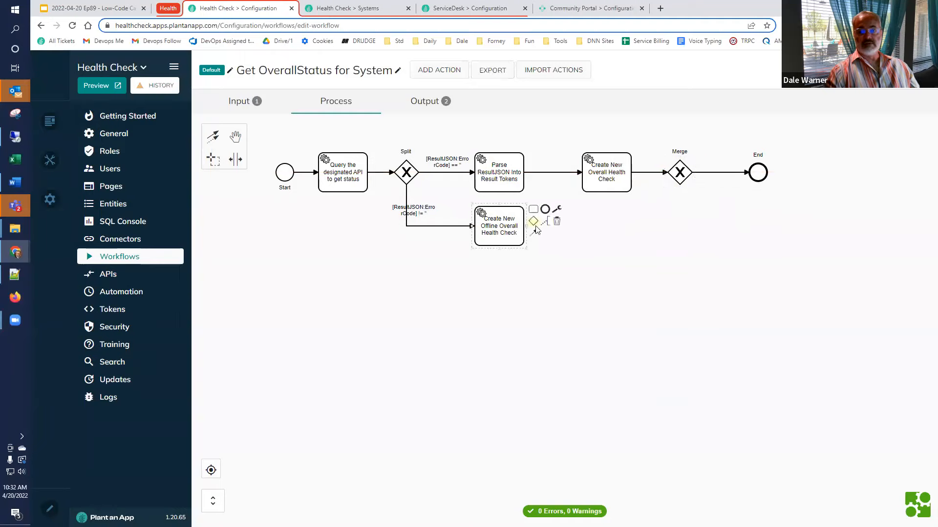
{"action": "left_click_drag", "start_coordinate": [538, 230], "coordinate": [679, 178]}
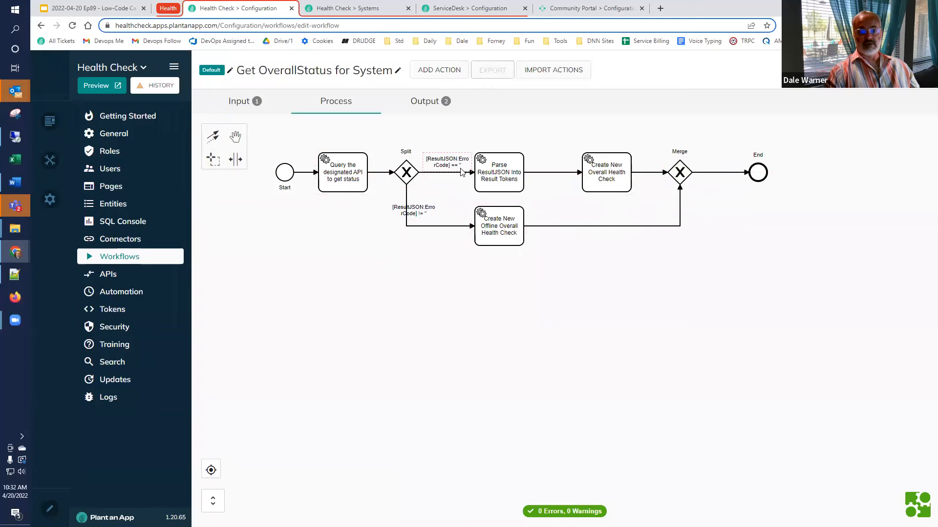
{"action": "left_click_drag", "start_coordinate": [414, 207], "coordinate": [434, 204]}
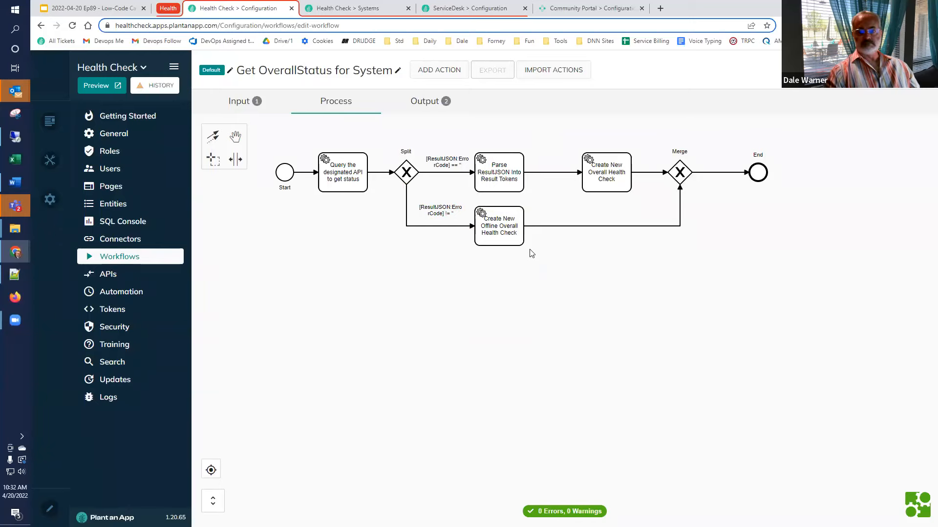
{"action": "mouse_move", "coordinate": [512, 235]}
{"action": "left_mouse_down"}
{"action": "mouse_move", "coordinate": [627, 233]}
{"action": "mouse_move", "coordinate": [618, 246]}
{"action": "left_mouse_up"}
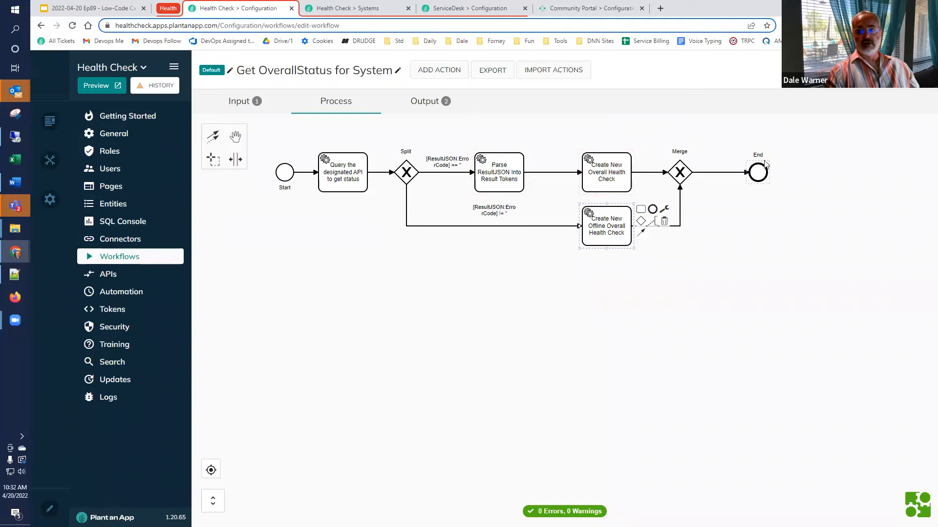
- Run a test of the workflow with System record 2 and close the test dialogs
{"action": "left_click", "coordinate": [886, 72]}
{"action": "left_click", "coordinate": [485, 330]}
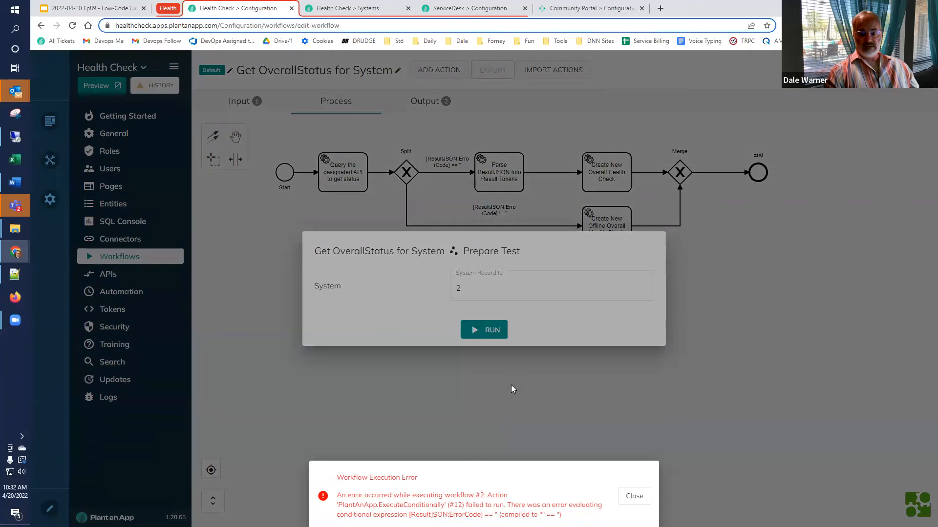
{"action": "left_click", "coordinate": [521, 412]}
{"action": "left_click", "coordinate": [522, 408]}
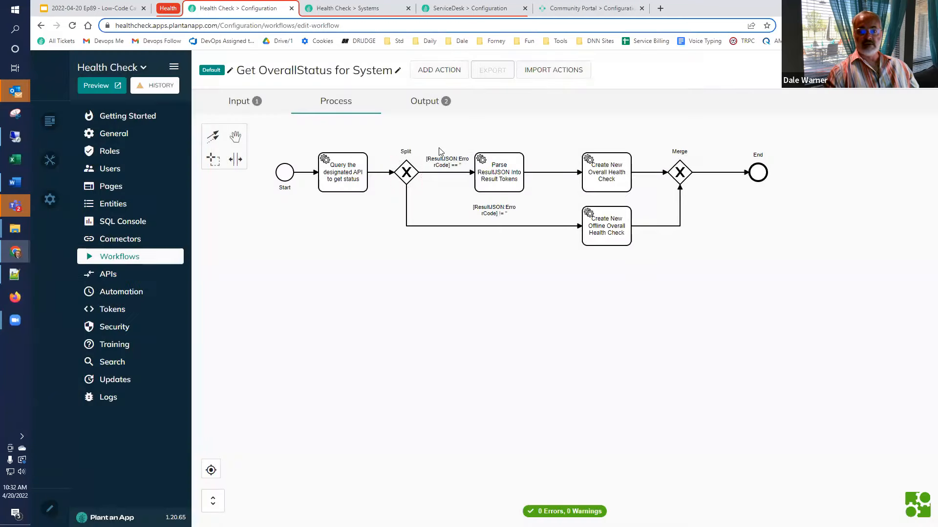
- Change the Split's upper branch condition to [ResultJSON:ErrorCode] == "", using double quotes
{"action": "double_click", "coordinate": [447, 162]}
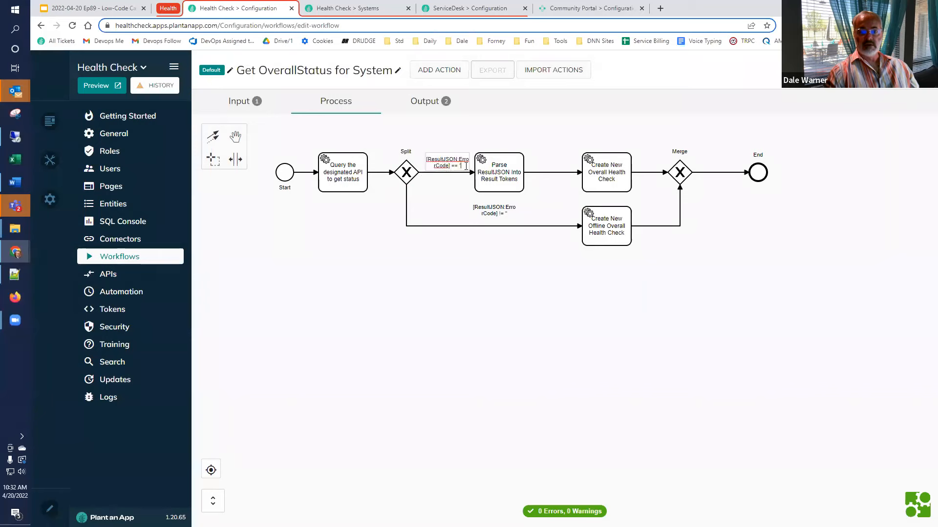
{"action": "key", "text": "BackSpace"}
{"action": "key", "text": "BackSpace"}
{"action": "key", "text": "BackSpace"}
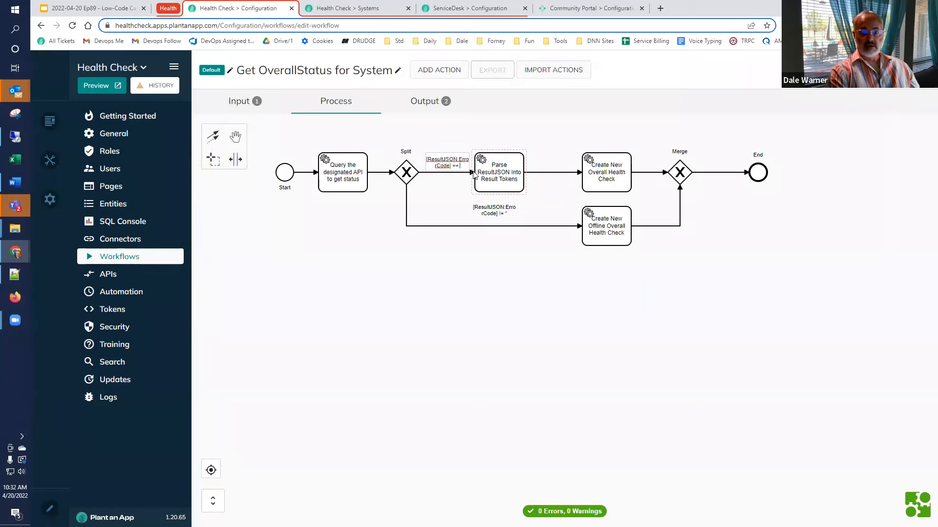
{"action": "type", "text": "\"\""}
- Change the Split's lower branch condition to [ResultJSON:ErrorCode] != "", using double quotes
{"action": "double_click", "coordinate": [494, 211]}
{"action": "key", "text": "BackSpace"}
{"action": "key", "text": "BackSpace"}
{"action": "type", "text": "\"\""}
{"action": "left_click", "coordinate": [519, 283]}
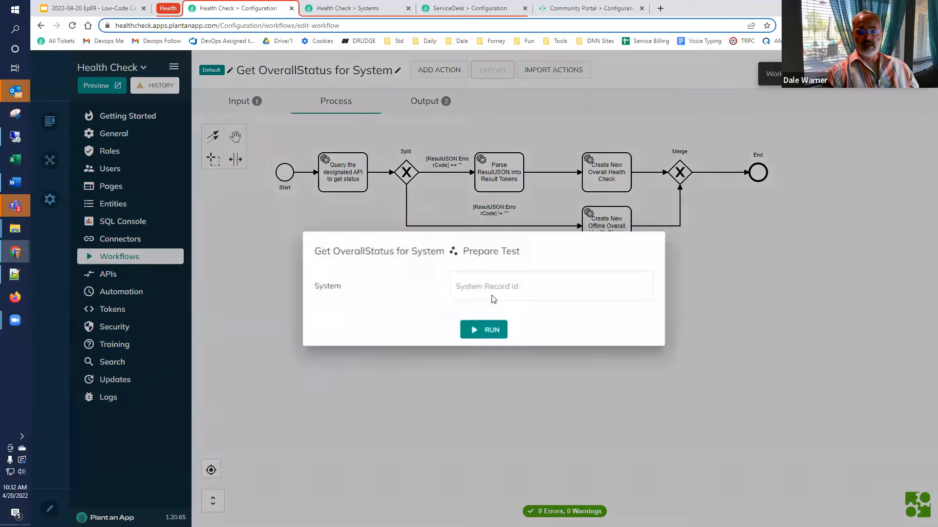
- Test the corrected workflow with System record Id 2, review the results and close them
{"action": "left_click", "coordinate": [491, 295]}
{"action": "type", "text": "2"}
{"action": "left_click", "coordinate": [484, 328]}
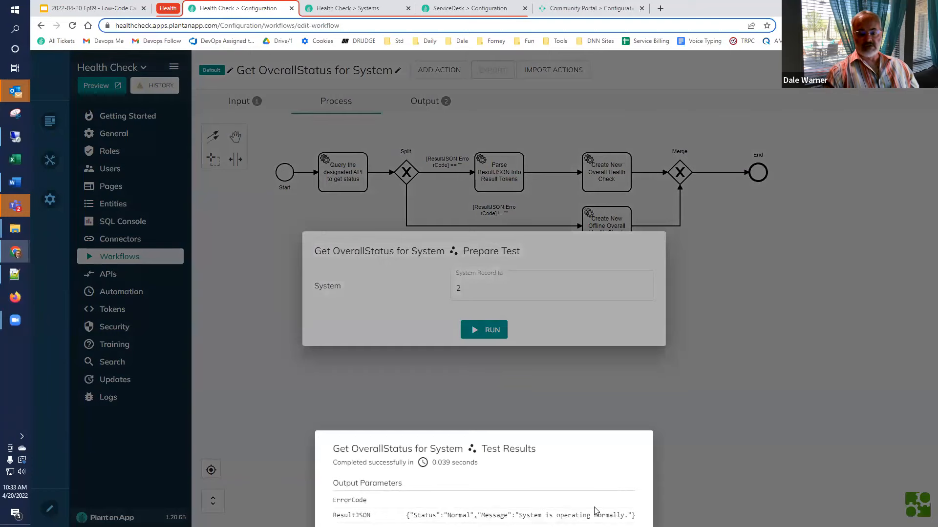
{"action": "left_click", "coordinate": [678, 381]}
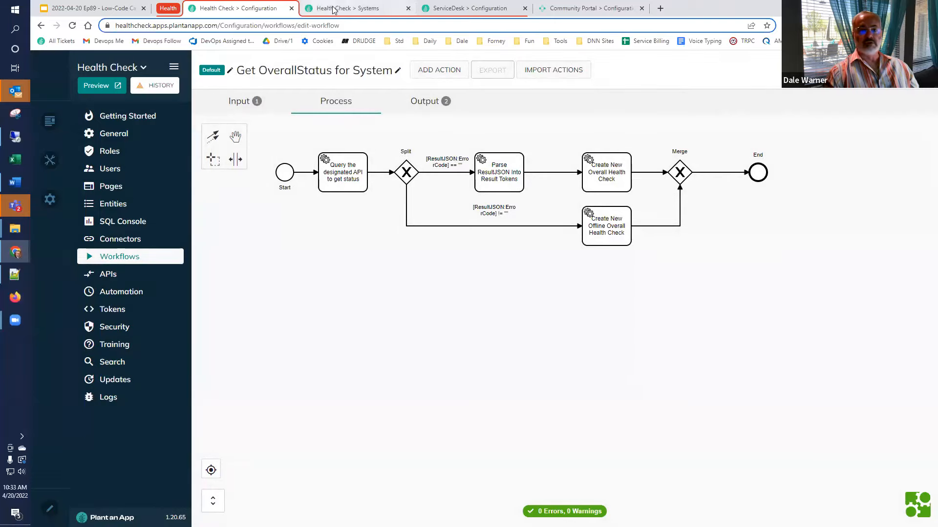
- Switch to the Health Check site and check the Overall Health Checks listing for the stored test result
{"action": "left_click", "coordinate": [335, 8]}
{"action": "left_click", "coordinate": [457, 8]}
{"action": "left_click", "coordinate": [349, 9]}
{"action": "mouse_move", "coordinate": [293, 62]}
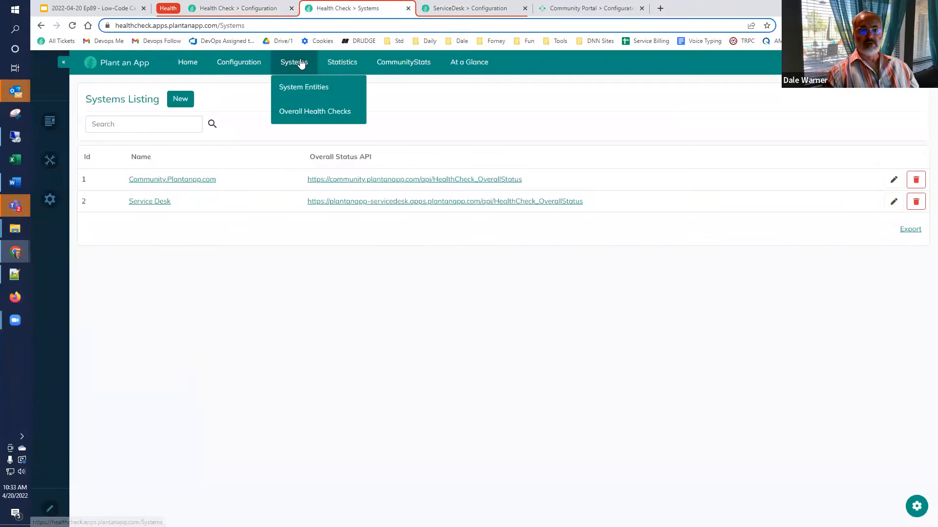
{"action": "left_click", "coordinate": [314, 91]}
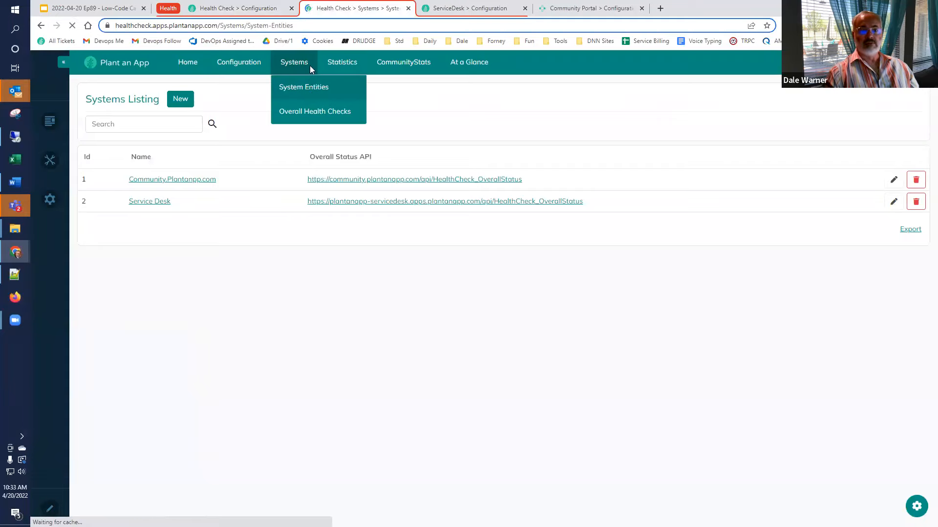
{"action": "left_click", "coordinate": [313, 111]}
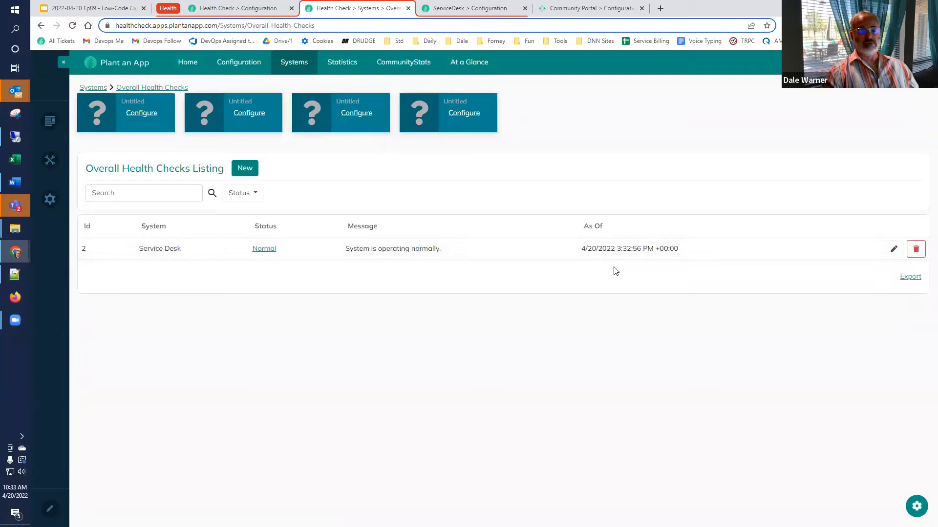
{"action": "mouse_move", "coordinate": [287, 65]}
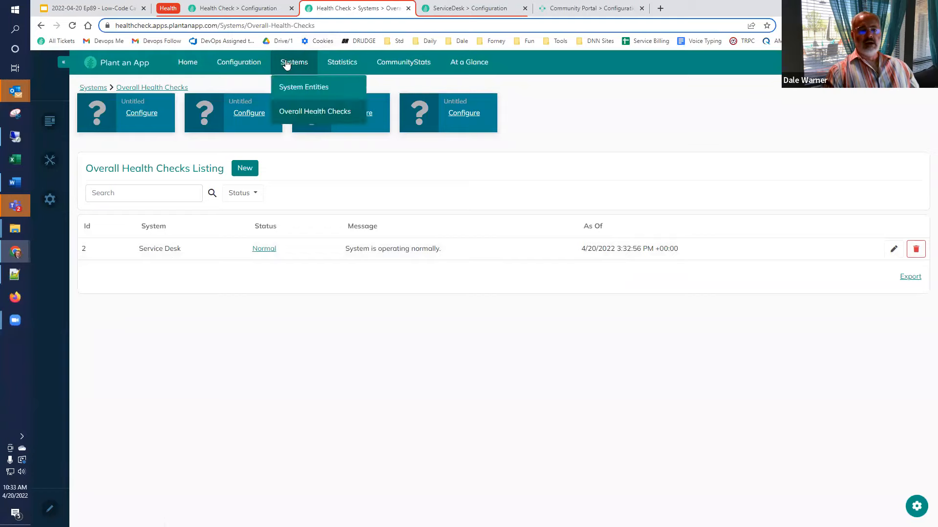
{"action": "left_click", "coordinate": [288, 63]}
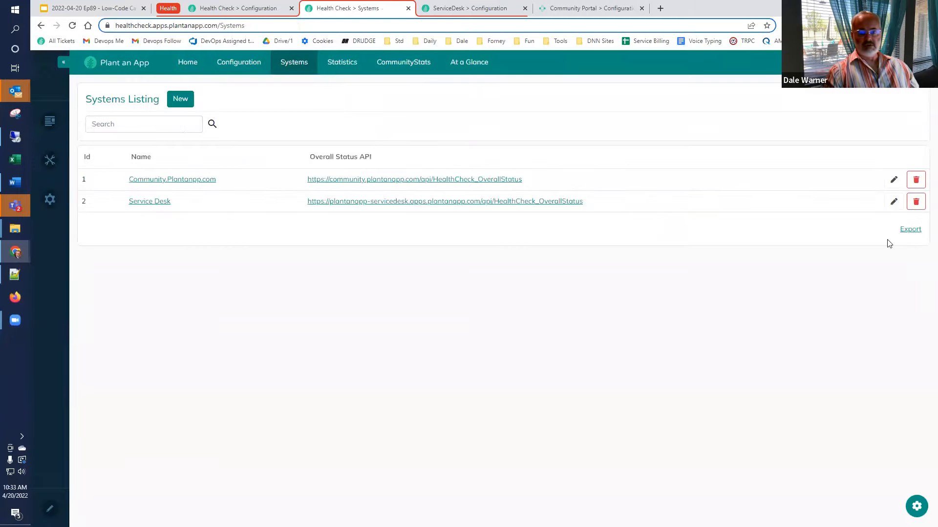
{"action": "left_click", "coordinate": [894, 204]}
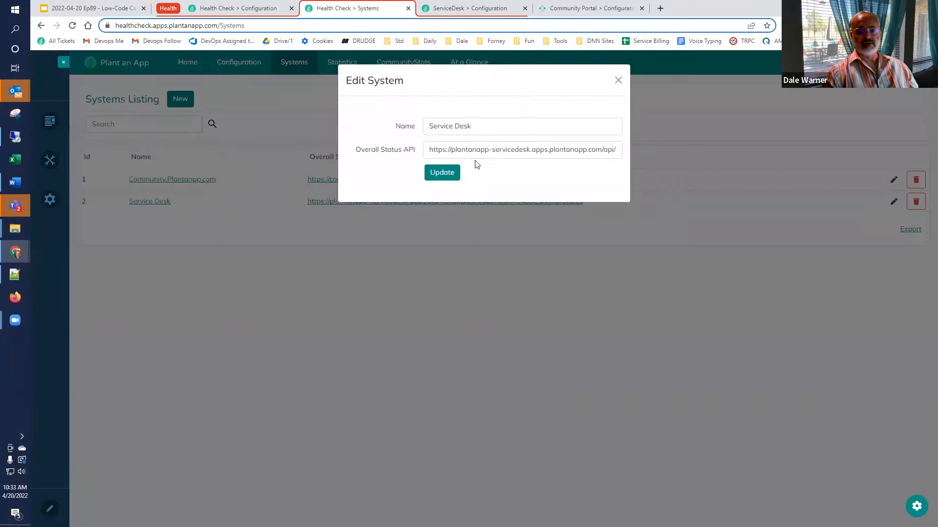
{"action": "left_click", "coordinate": [451, 151]}
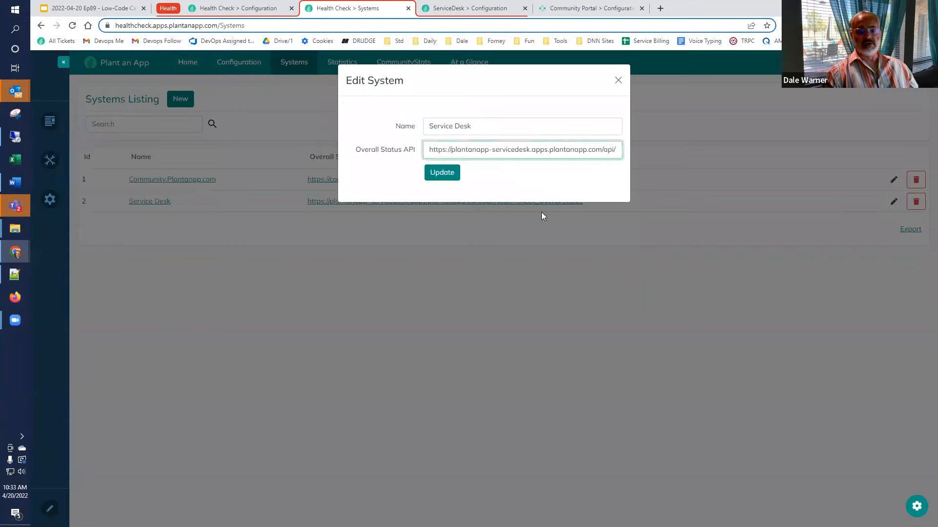
{"action": "type", "text": "xx"}
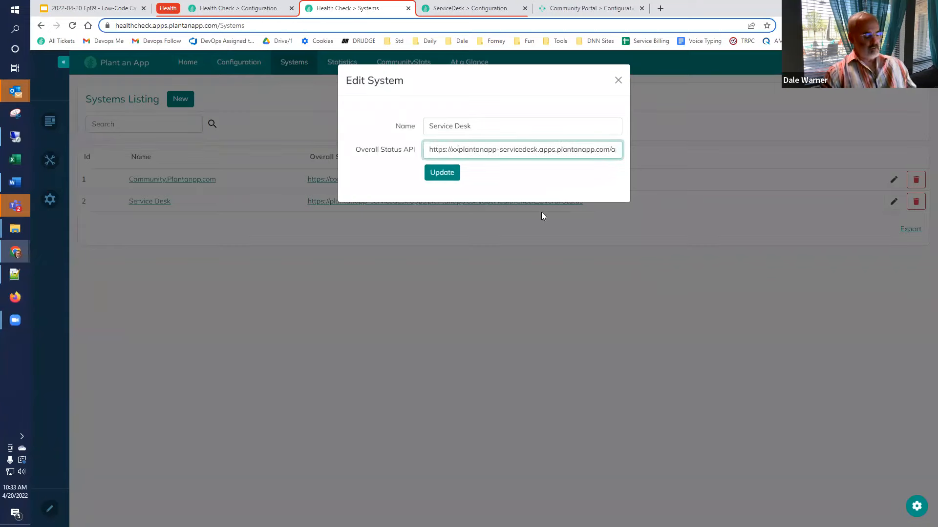
{"action": "type", "text": "x"}
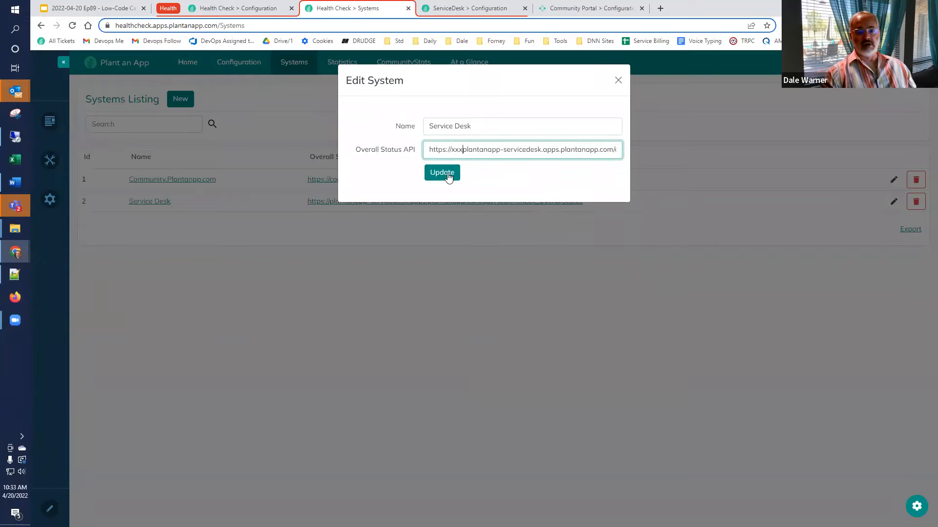
{"action": "left_click", "coordinate": [447, 174]}
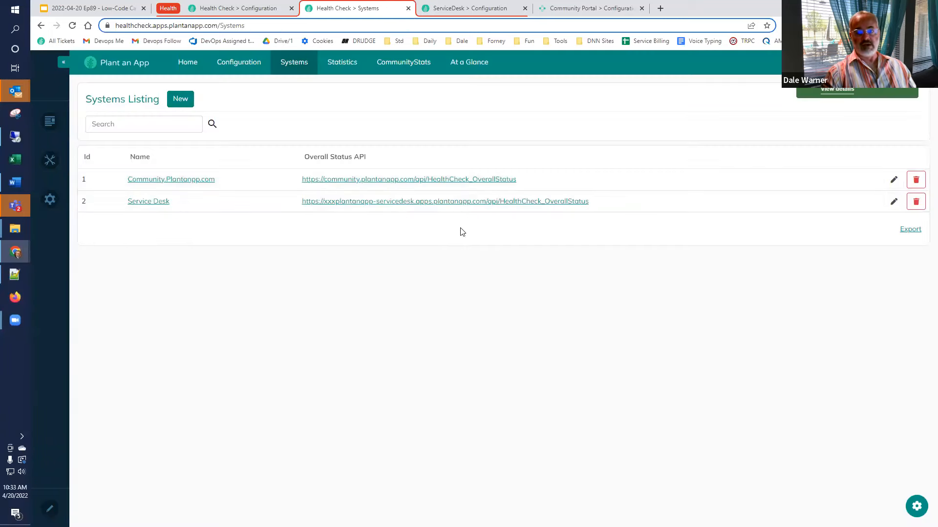
- Return to the workflow editor and test the workflow against the broken URL with System record Id 2
{"action": "left_click", "coordinate": [238, 8]}
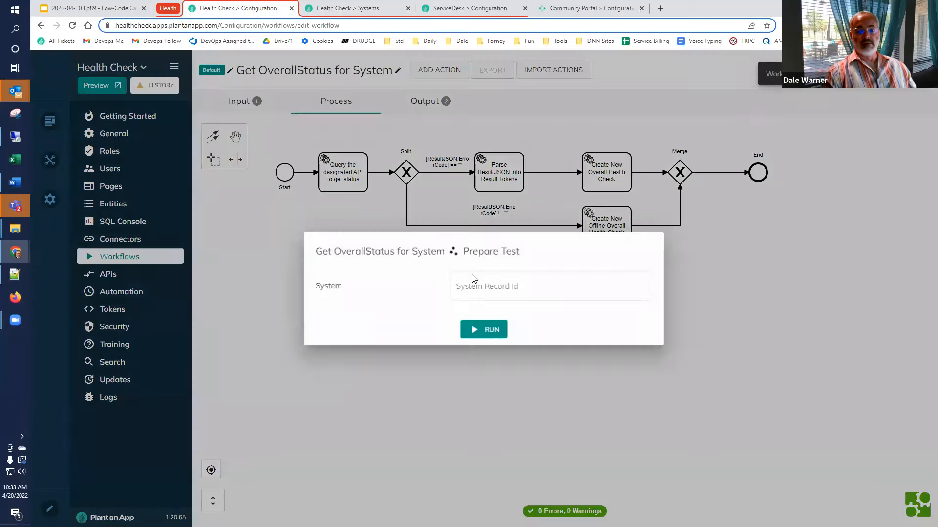
{"action": "left_click", "coordinate": [482, 288]}
{"action": "type", "text": "2"}
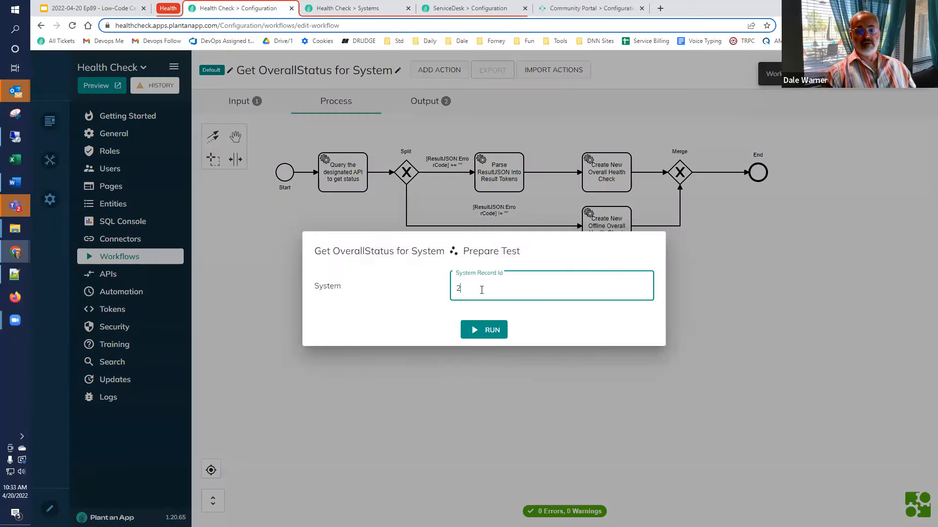
{"action": "left_click", "coordinate": [478, 332]}
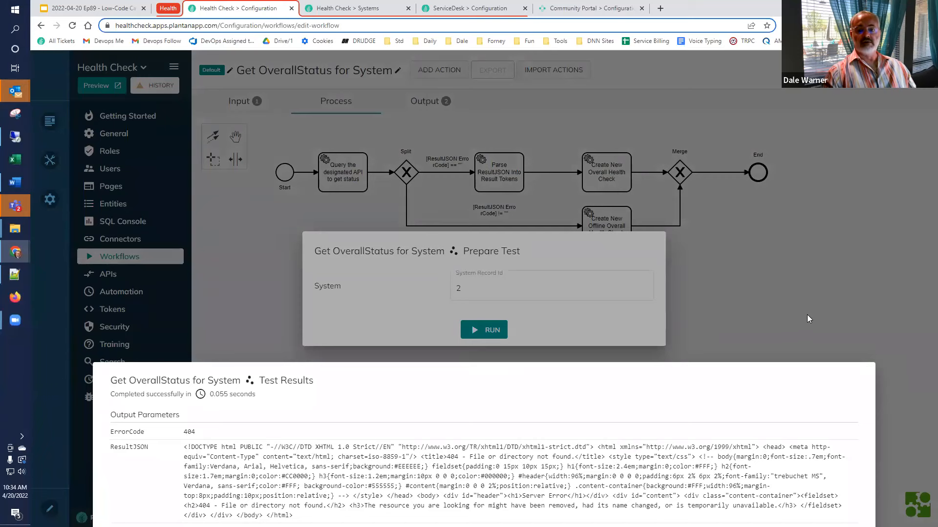
{"action": "left_click", "coordinate": [756, 336]}
- Check the Overall Health Checks listing for the record stored by the error branch
{"action": "left_click", "coordinate": [361, 7]}
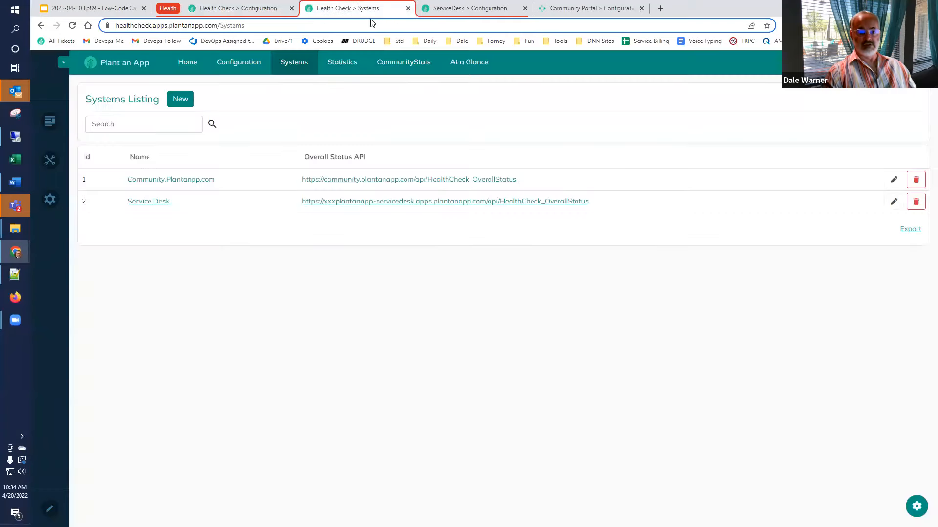
{"action": "mouse_move", "coordinate": [299, 69]}
{"action": "left_click", "coordinate": [303, 111]}
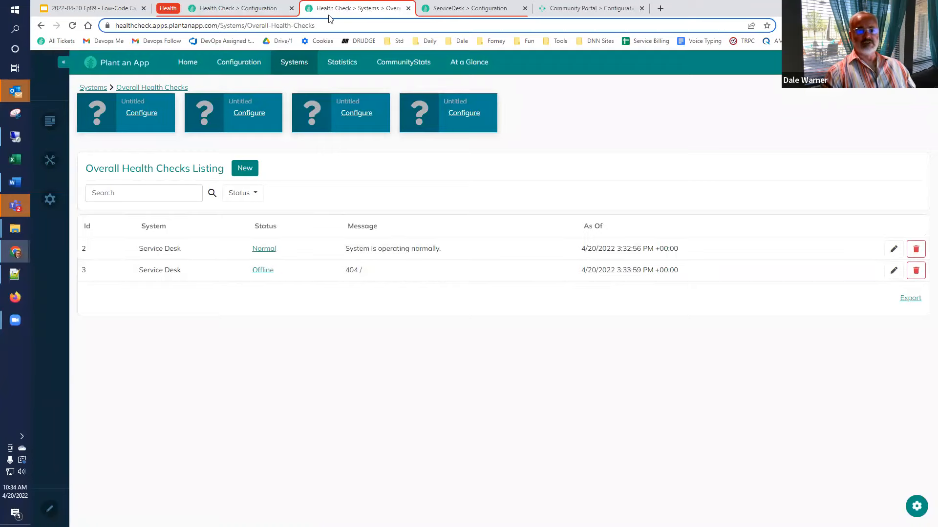
- Remove the xxx prefix from the Service Desk system's Overall Status API URL and update the record
{"action": "mouse_move", "coordinate": [294, 62]}
{"action": "left_click", "coordinate": [302, 85]}
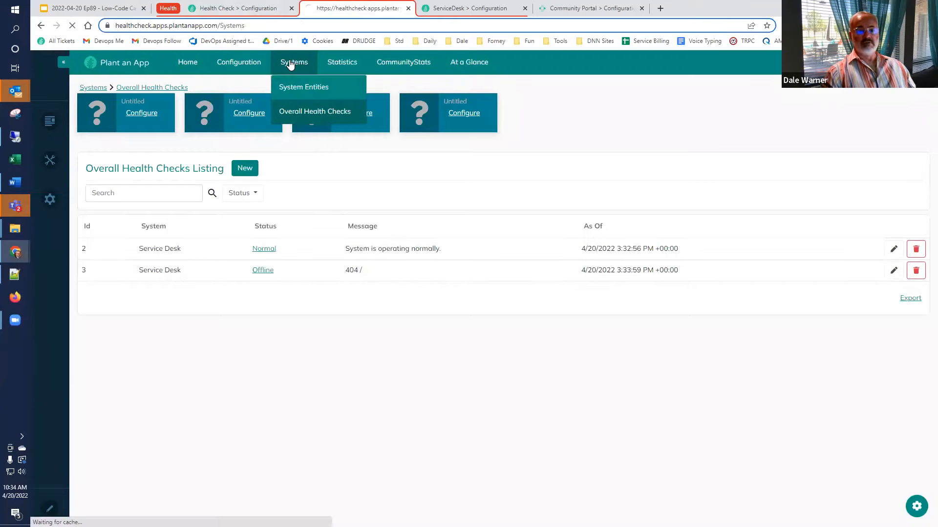
{"action": "left_click", "coordinate": [893, 202]}
{"action": "left_click", "coordinate": [457, 148]}
{"action": "key", "text": "BackSpace"}
{"action": "key", "text": "Delete"}
{"action": "key", "text": "Delete"}
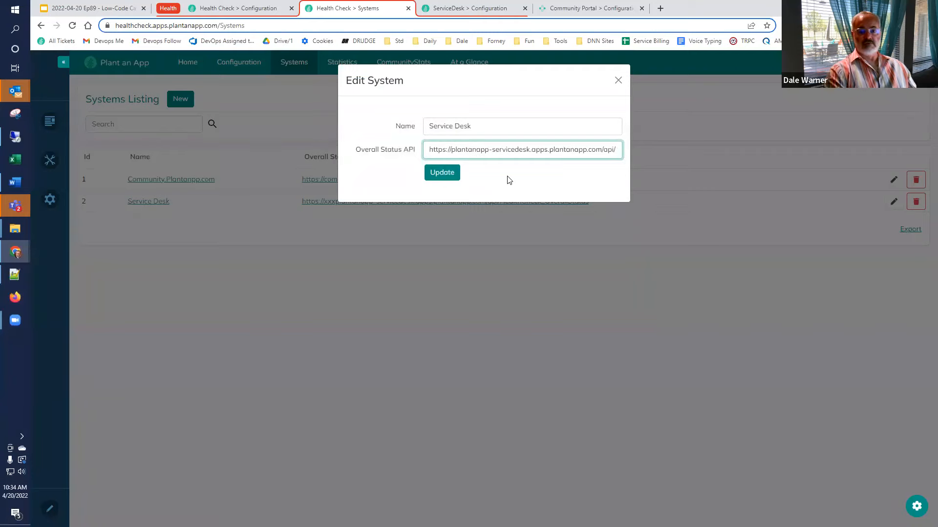
{"action": "left_click", "coordinate": [442, 173]}
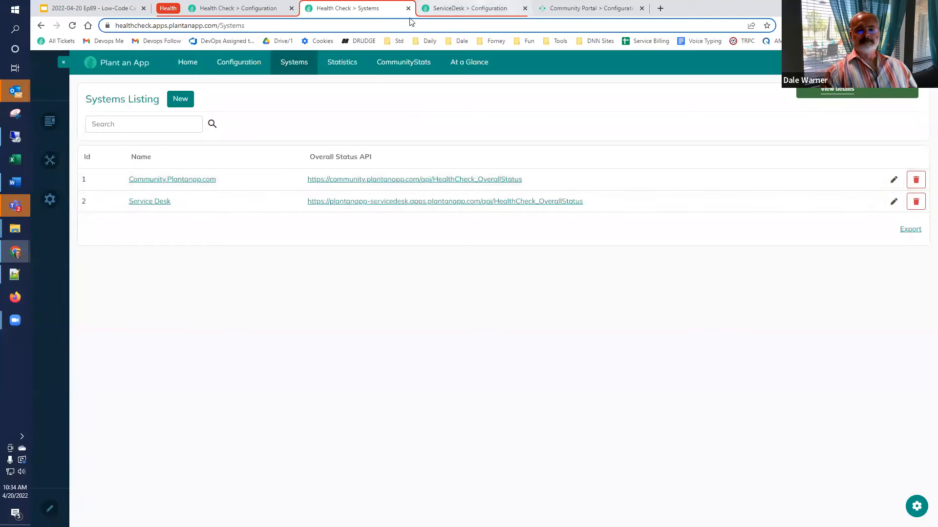
- Delete both Service Desk test records from the Overall Health Checks listing and return to the workflow editor
{"action": "mouse_move", "coordinate": [299, 67]}
{"action": "left_click", "coordinate": [307, 115]}
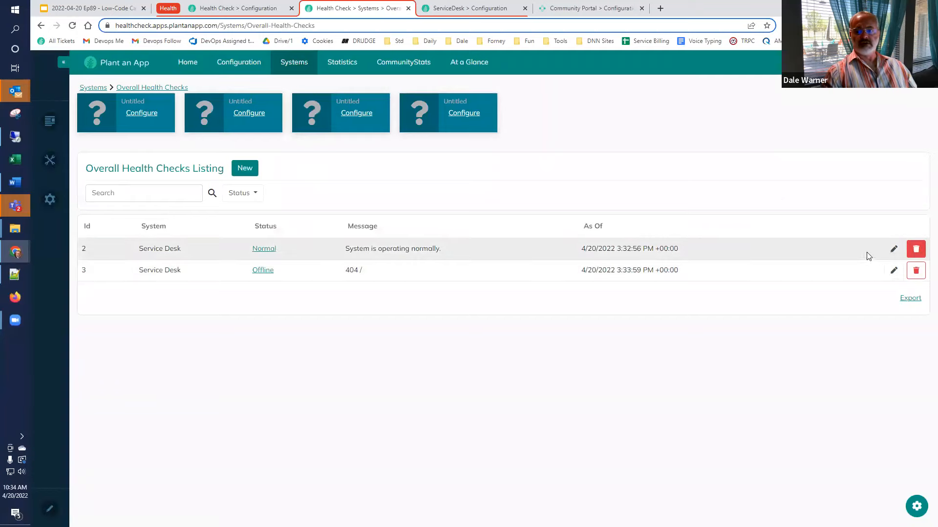
{"action": "left_click", "coordinate": [915, 249]}
{"action": "left_click", "coordinate": [828, 143]}
{"action": "left_click", "coordinate": [916, 249]}
{"action": "left_click", "coordinate": [827, 143]}
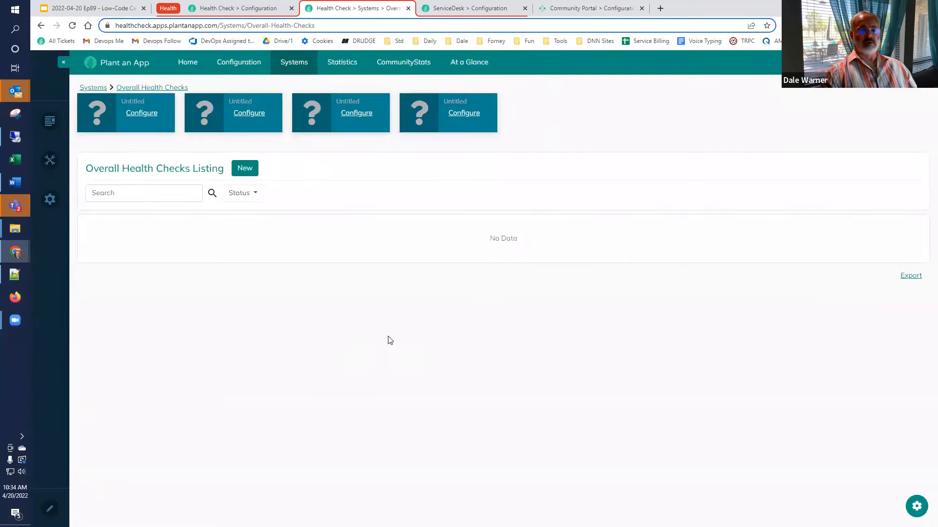
{"action": "left_click", "coordinate": [224, 9]}
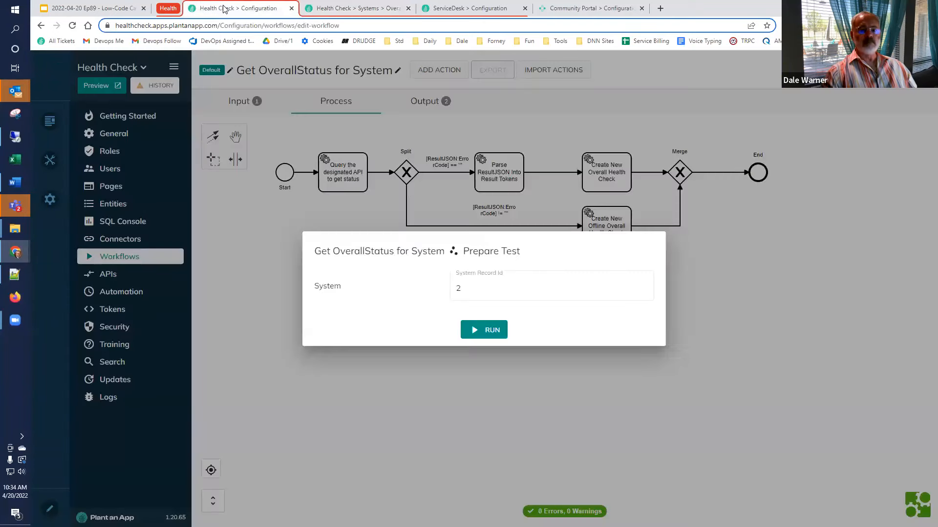
- Dismiss the test dialog, then save and close the Get OverallStatus for System workflow
{"action": "left_click", "coordinate": [757, 271]}
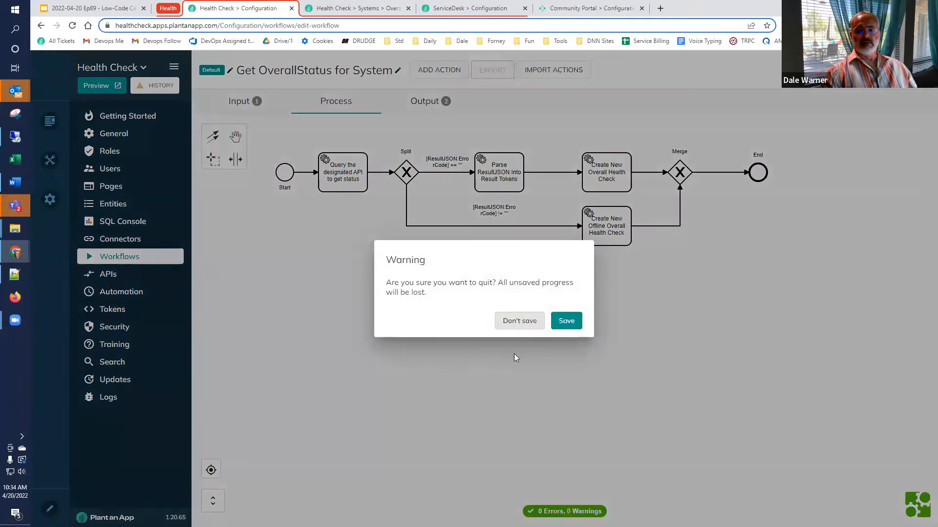
{"action": "left_click", "coordinate": [567, 320]}
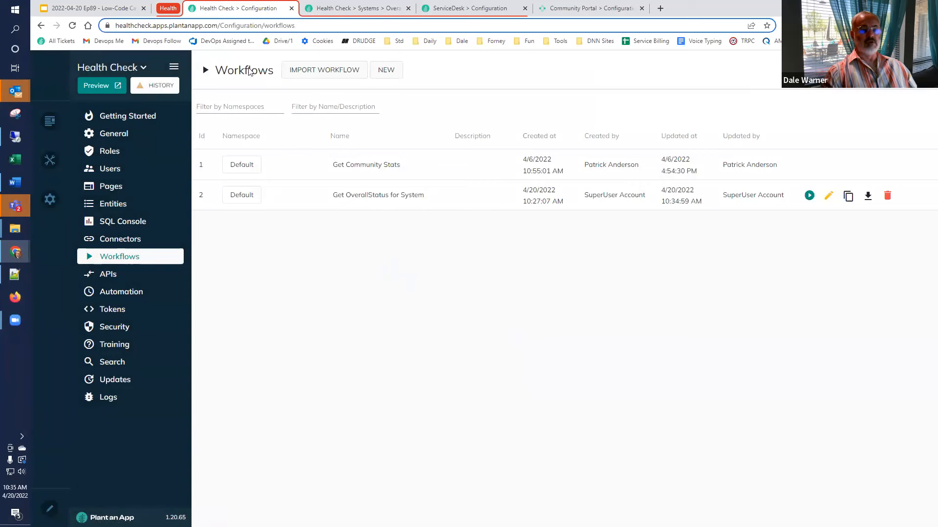
- Switch to the Low-Code Café slides and review the step about retrieving the overall health of all systems
{"action": "left_click", "coordinate": [80, 8]}
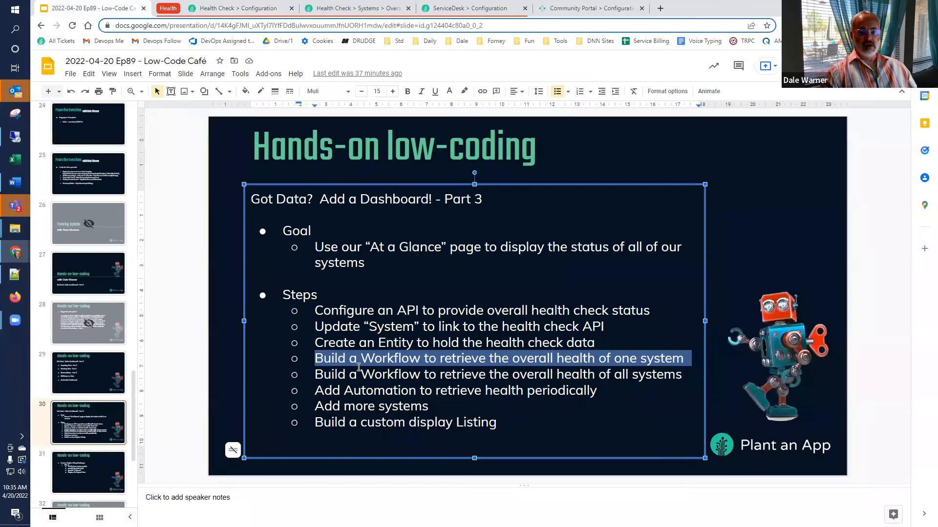
{"action": "triple_click", "coordinate": [326, 375]}
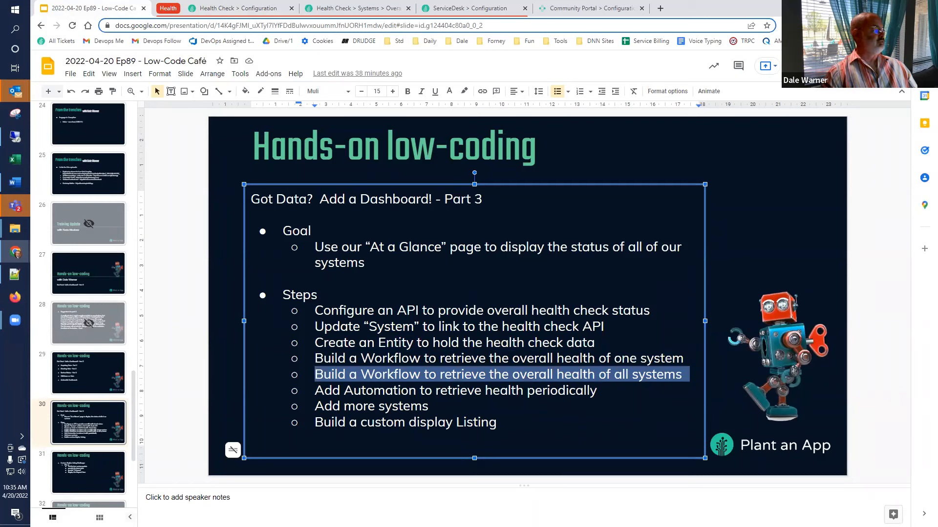
{"action": "left_click", "coordinate": [326, 376]}
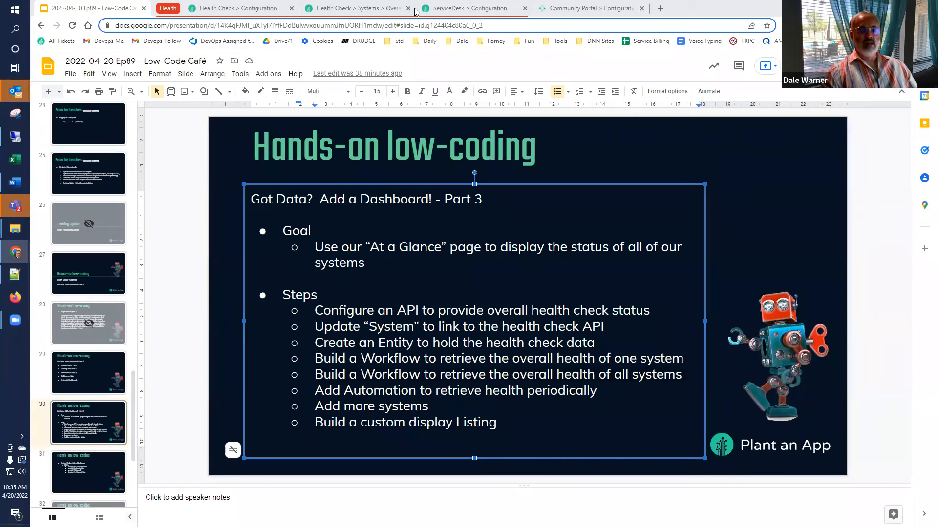
- Back in the Health Check configuration, create a workflow in the Default namespace named Get OverallStatus for All Systems
{"action": "left_click", "coordinate": [237, 9]}
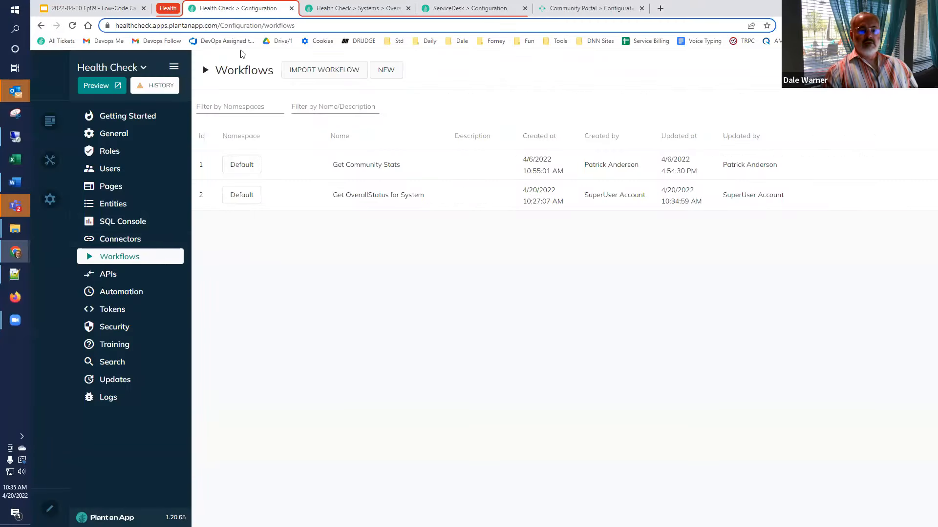
{"action": "left_click", "coordinate": [384, 72]}
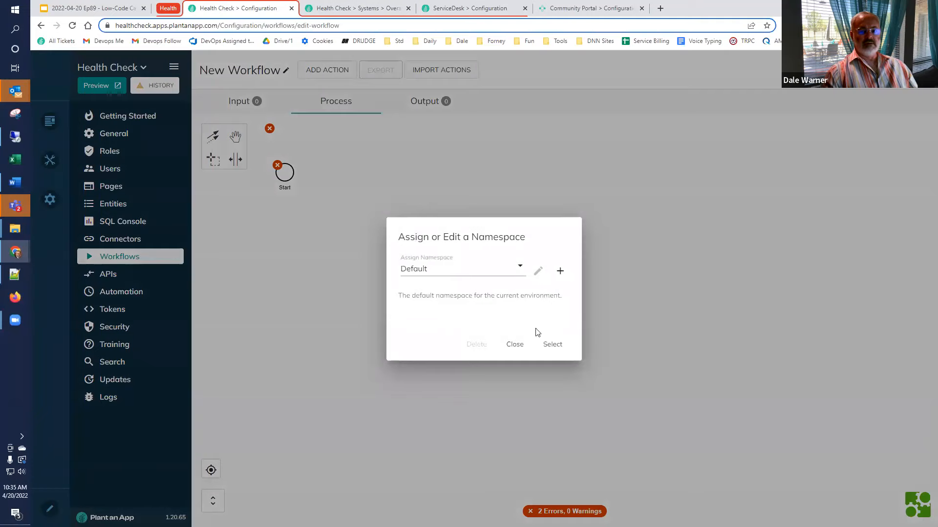
{"action": "left_click", "coordinate": [552, 346]}
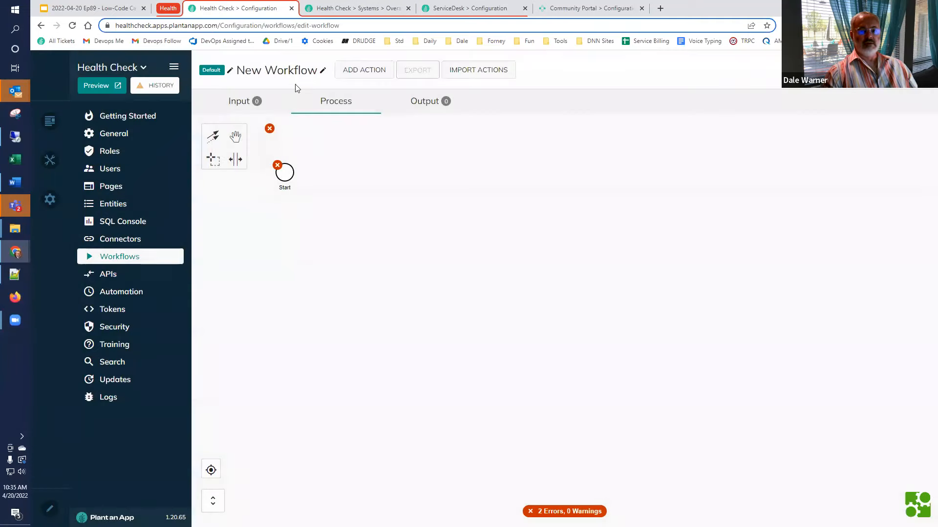
{"action": "left_click", "coordinate": [323, 70]}
{"action": "key", "text": "ctrl+a"}
{"action": "type", "text": "Get OverallStatus for All Systems"}
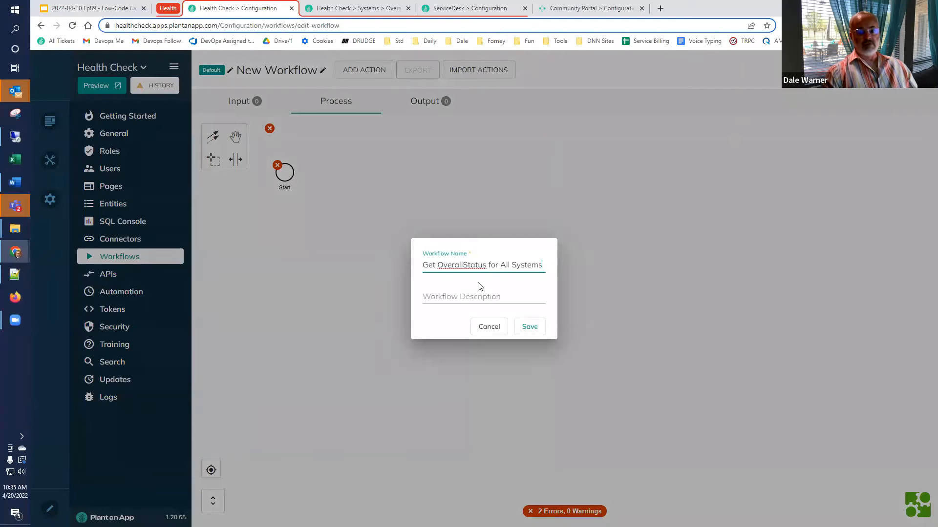
{"action": "left_click", "coordinate": [529, 328]}
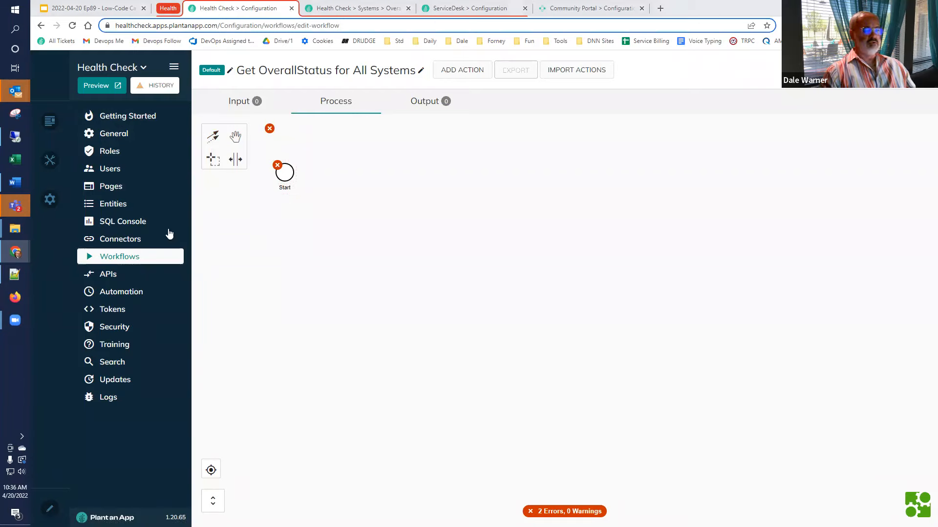
- Add a Read All Systems action after the Start event
{"action": "left_click", "coordinate": [284, 168]}
{"action": "left_click", "coordinate": [304, 166]}
{"action": "type", "text": "read all"}
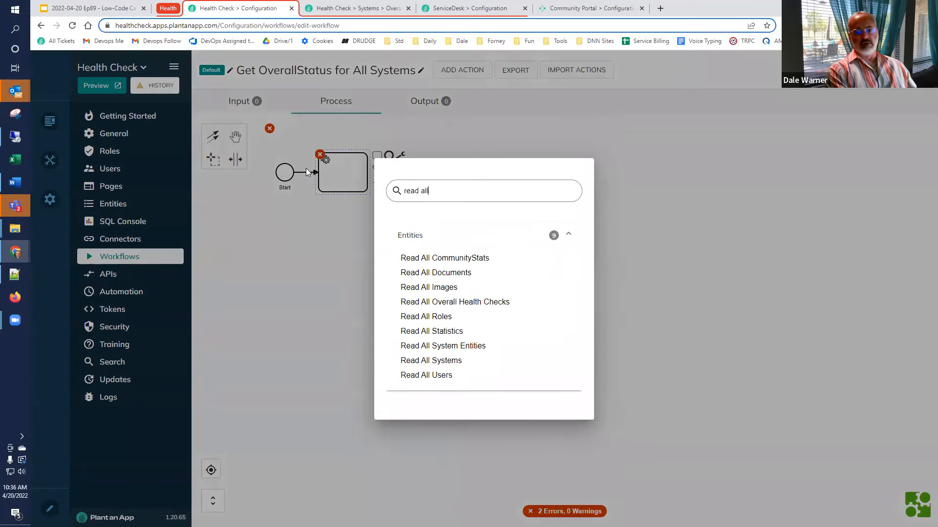
{"action": "left_click", "coordinate": [420, 360]}
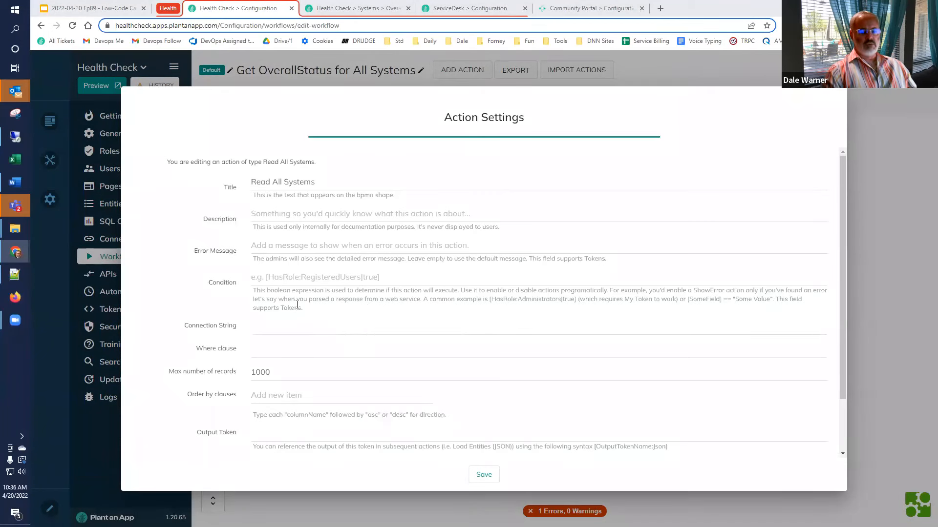
- Set the Read All Systems action's where clause to not (OverallStatusAPI = '') and its output token to Systems, and save it
{"action": "left_click", "coordinate": [304, 350]}
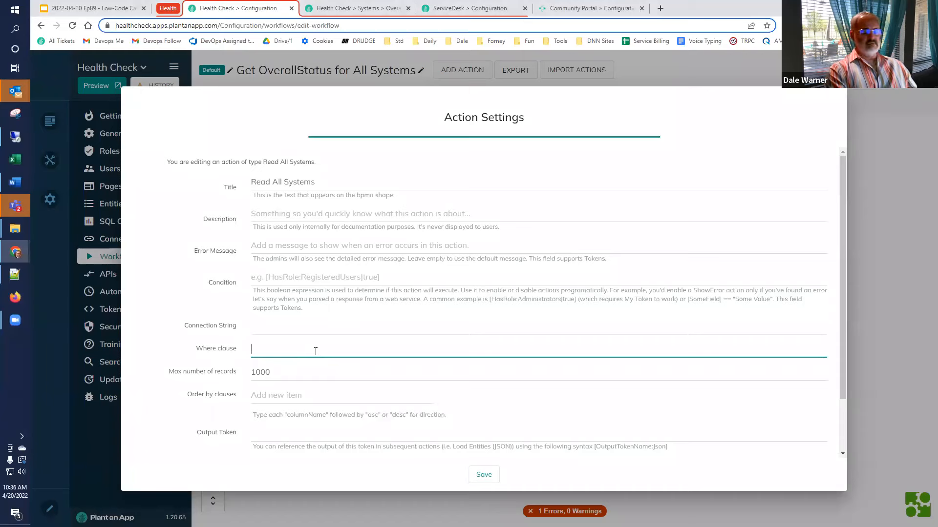
{"action": "type", "text": "not (OverallStatus"}
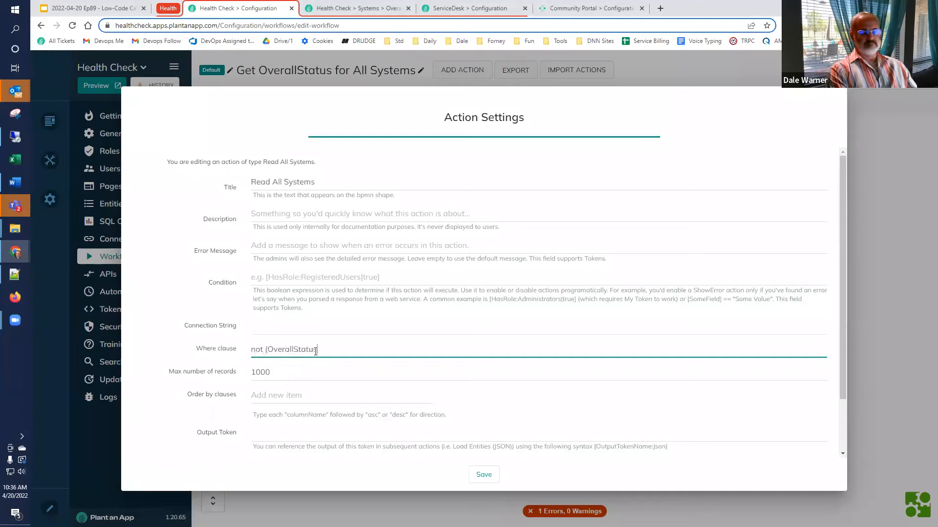
{"action": "type", "text": "API = '"}
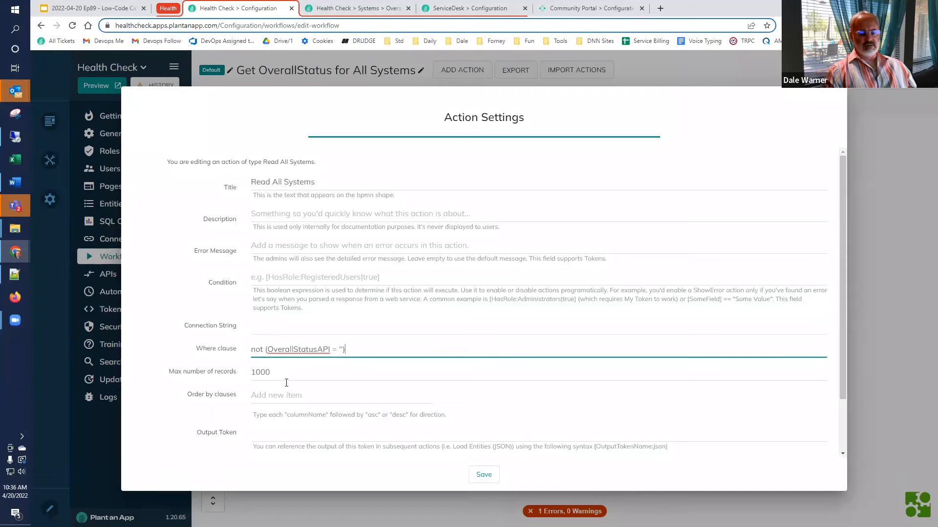
{"action": "scroll", "coordinate": [277, 370], "scroll_direction": "down", "scroll_amount": 2}
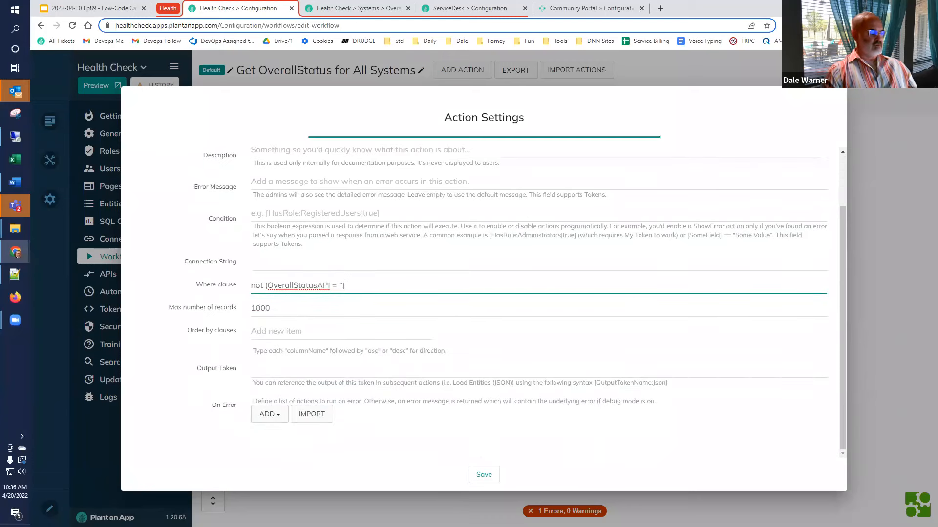
{"action": "left_click", "coordinate": [337, 368]}
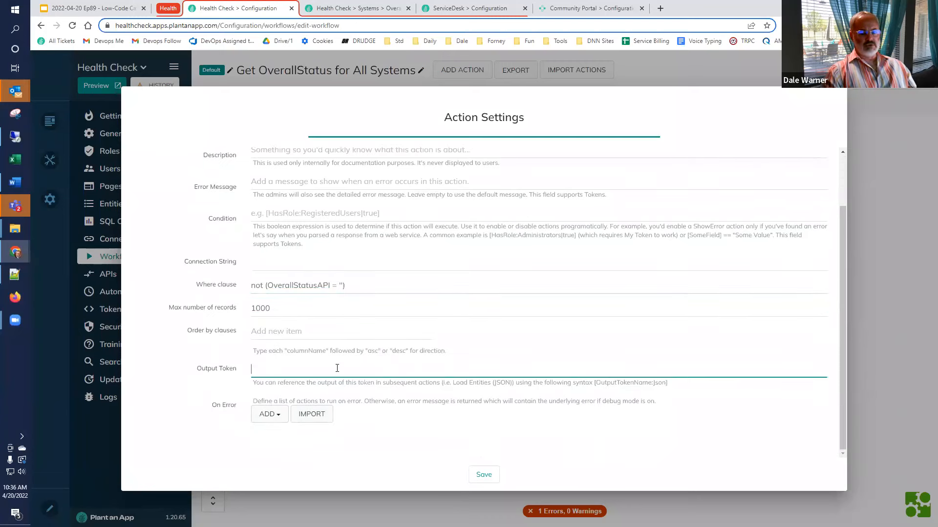
{"action": "type", "text": "Systems"}
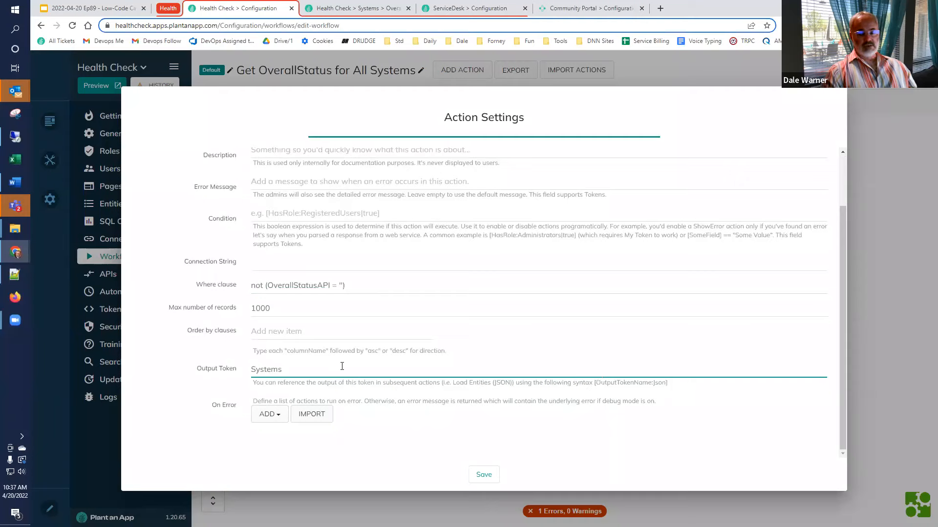
{"action": "left_click_drag", "start_coordinate": [341, 366], "coordinate": [200, 367]}
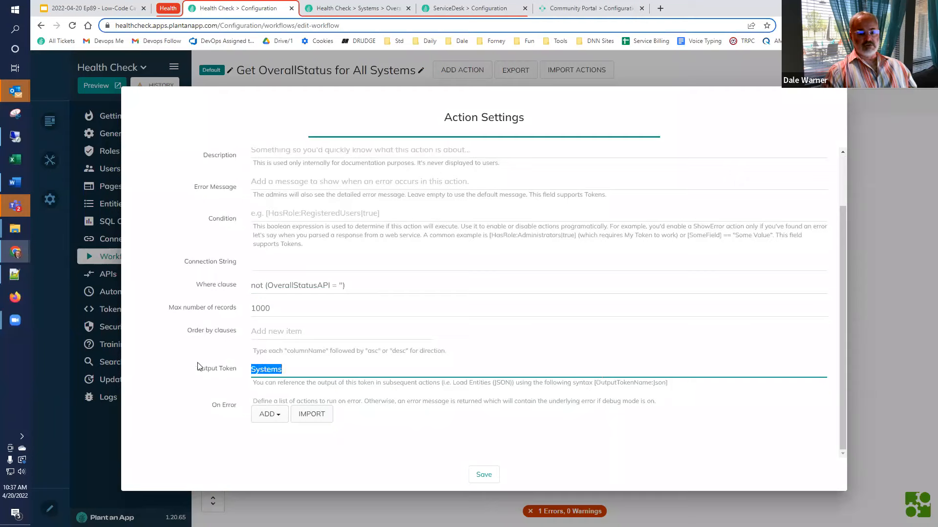
{"action": "left_click", "coordinate": [476, 475]}
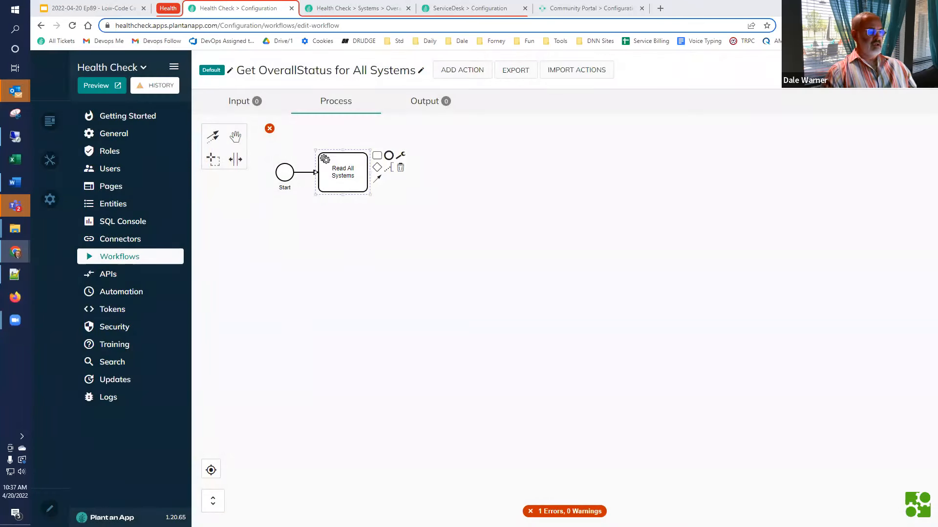
- Add a Create List from JSON action after Read All Systems and title it Create SystemsList from JSON
{"action": "left_click", "coordinate": [376, 157]}
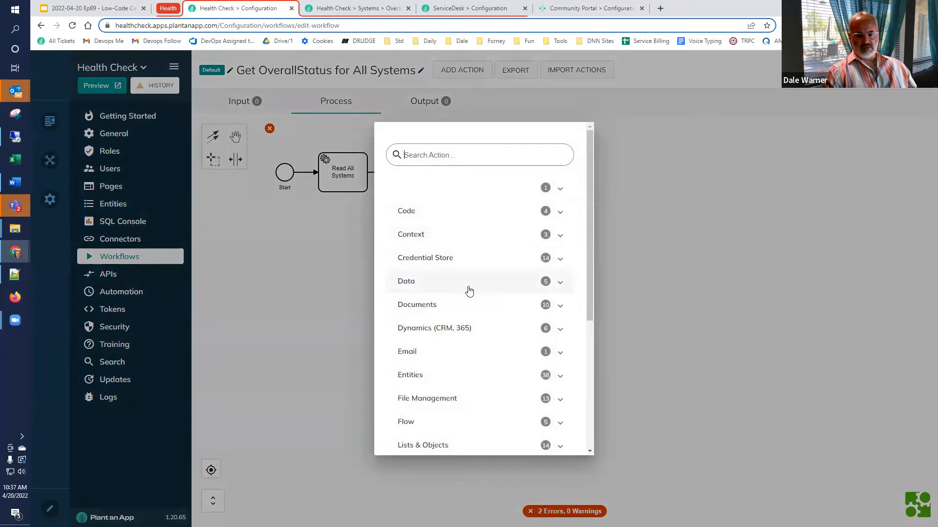
{"action": "scroll", "coordinate": [468, 305], "scroll_direction": "down", "scroll_amount": 3}
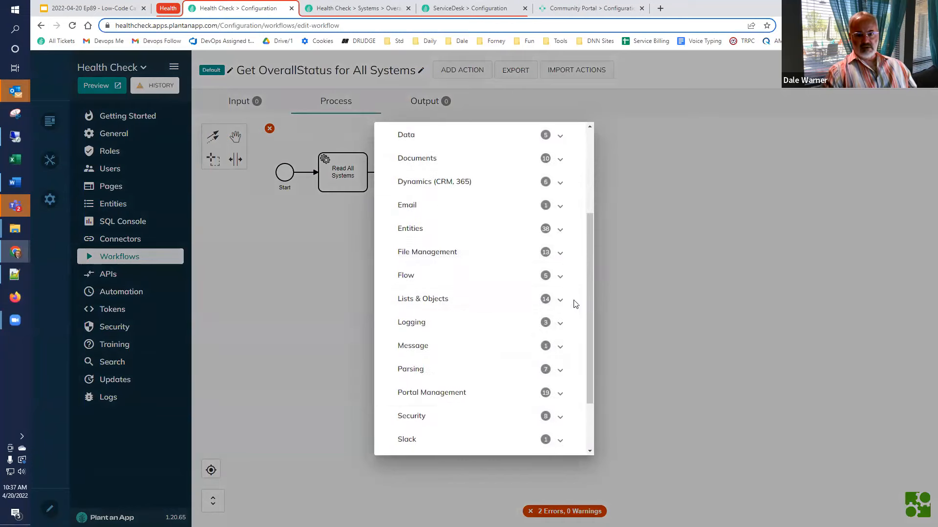
{"action": "left_click", "coordinate": [560, 301]}
{"action": "scroll", "coordinate": [559, 288], "scroll_direction": "down", "scroll_amount": 3}
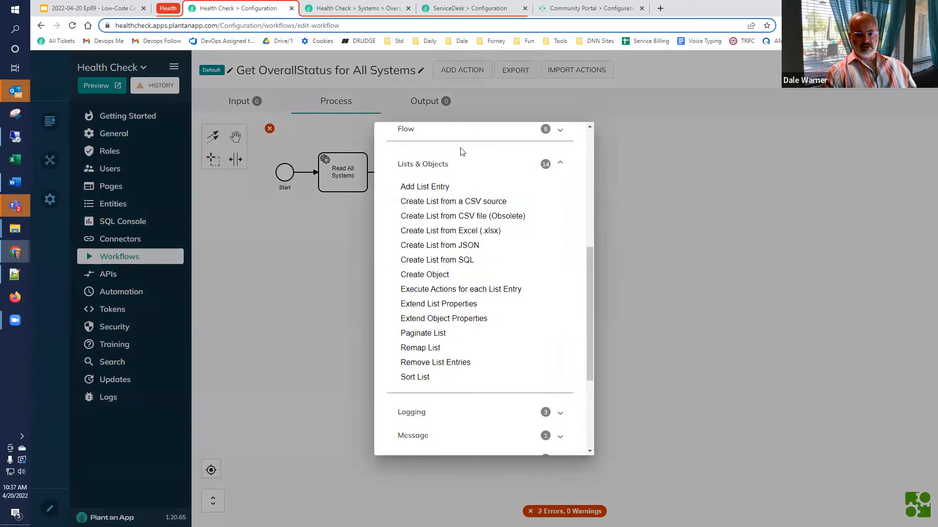
{"action": "left_click", "coordinate": [440, 247]}
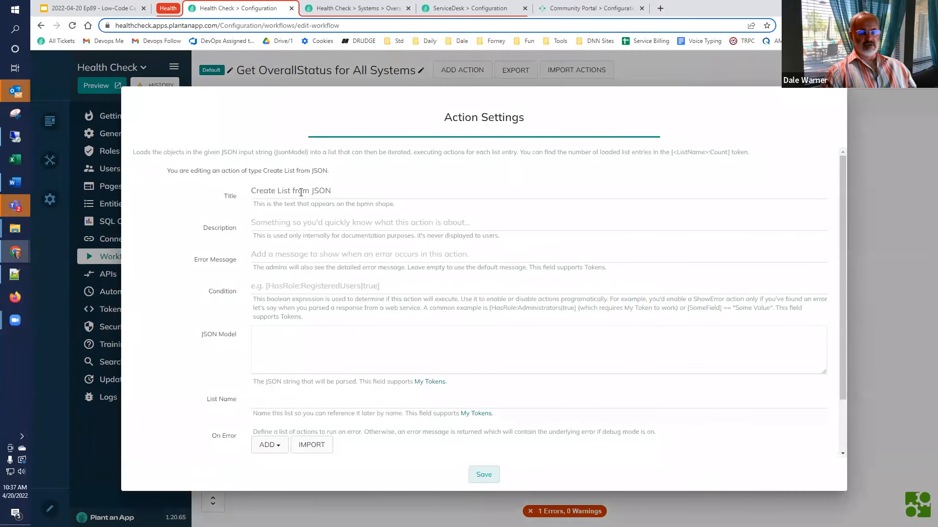
{"action": "left_click", "coordinate": [279, 192]}
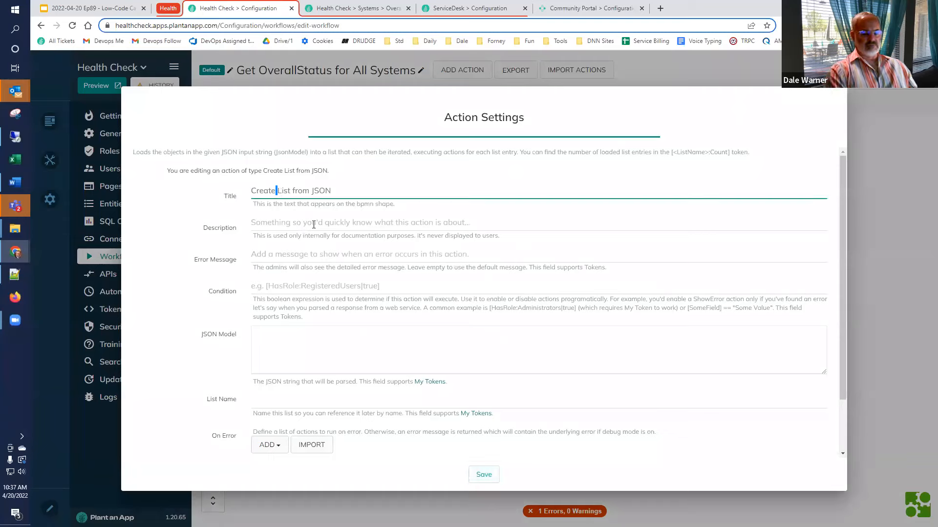
{"action": "type", "text": "Systems"}
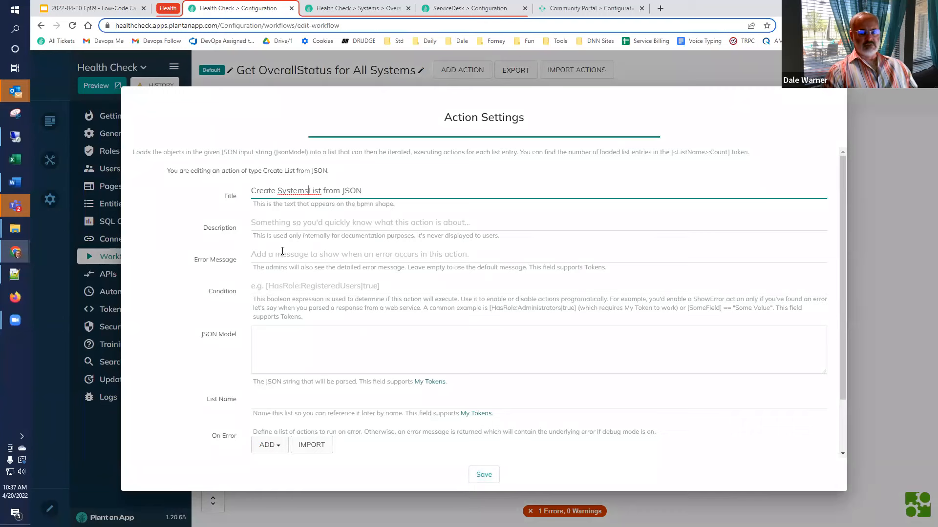
- Set the Create SystemsList from JSON action's JSON Model to [Systems:JSON] and List Name to SystemsList, and save it
{"action": "left_click", "coordinate": [291, 347]}
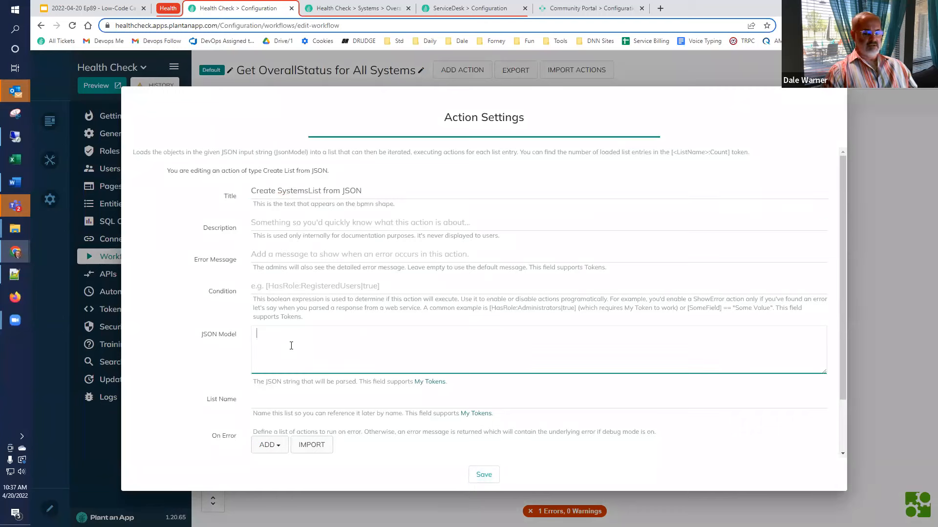
{"action": "type", "text": "[Systems"}
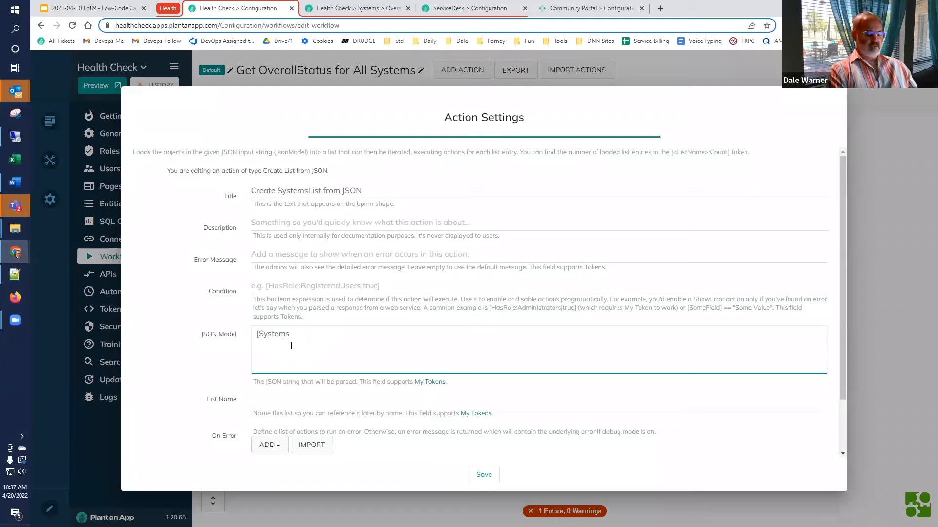
{"action": "type", "text": ":JSON"}
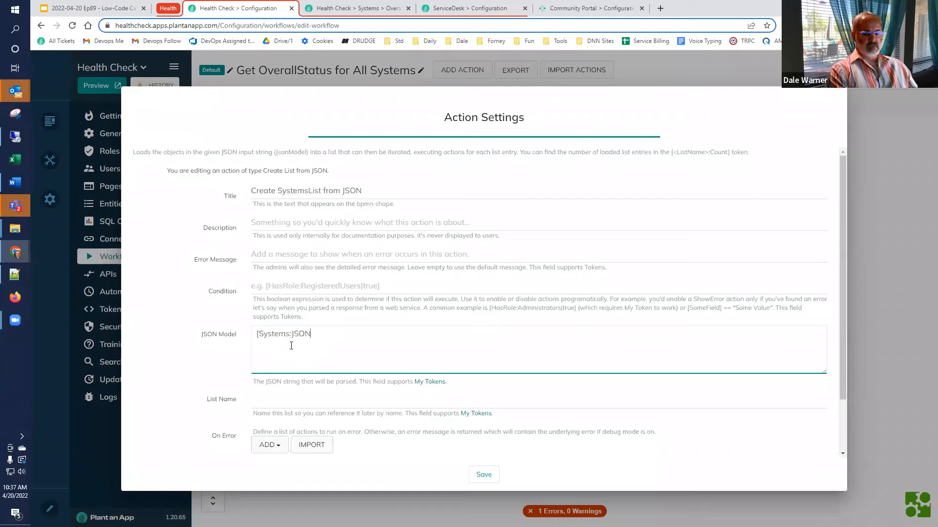
{"action": "type", "text": "]"}
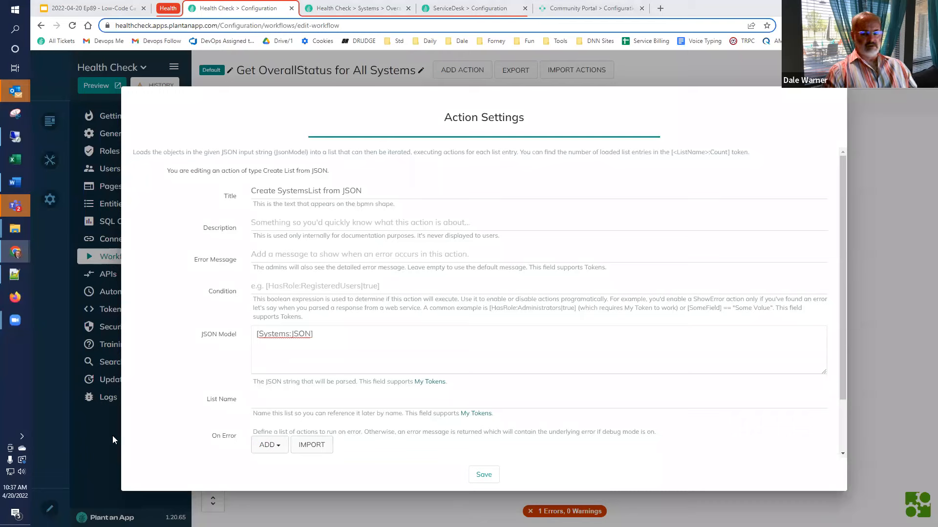
{"action": "left_click", "coordinate": [307, 401]}
{"action": "type", "text": "SystemsList"}
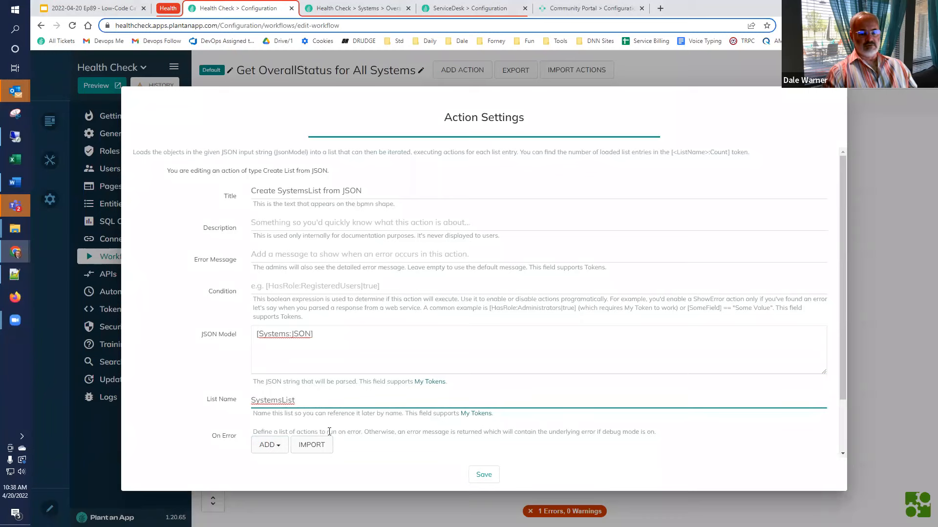
{"action": "scroll", "coordinate": [329, 432], "scroll_direction": "down", "scroll_amount": 2}
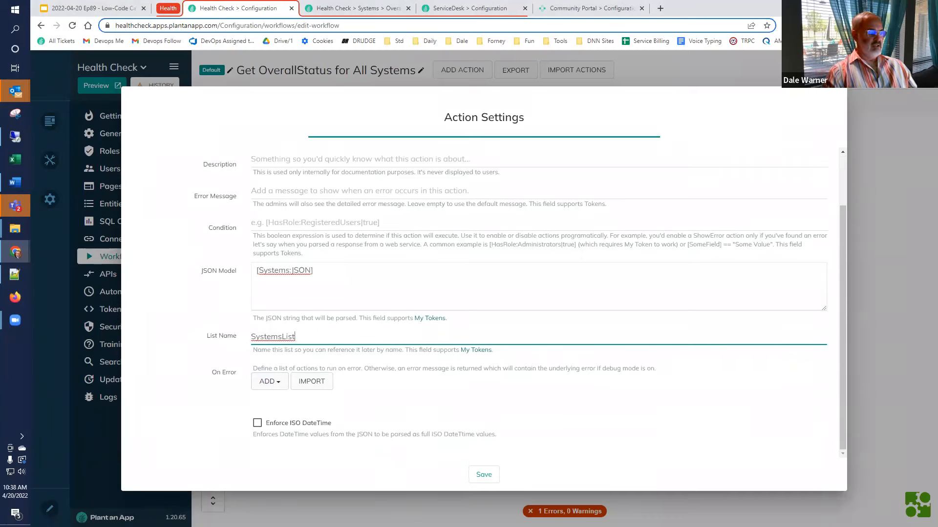
{"action": "left_click", "coordinate": [481, 479]}
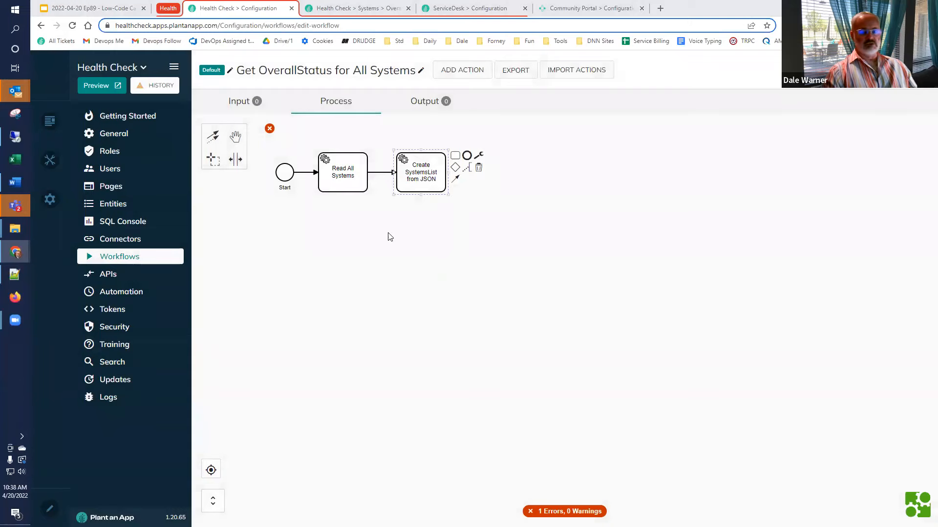
- Append an Execute Actions for each List Entry action after Create SystemsList from JSON, with SystemsList as its list name
{"action": "left_click", "coordinate": [454, 155]}
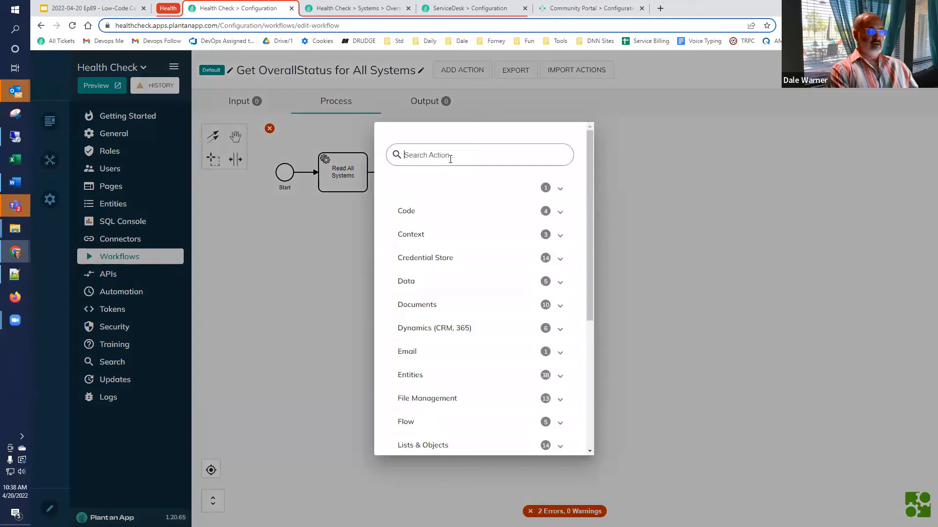
{"action": "type", "text": "execute action"}
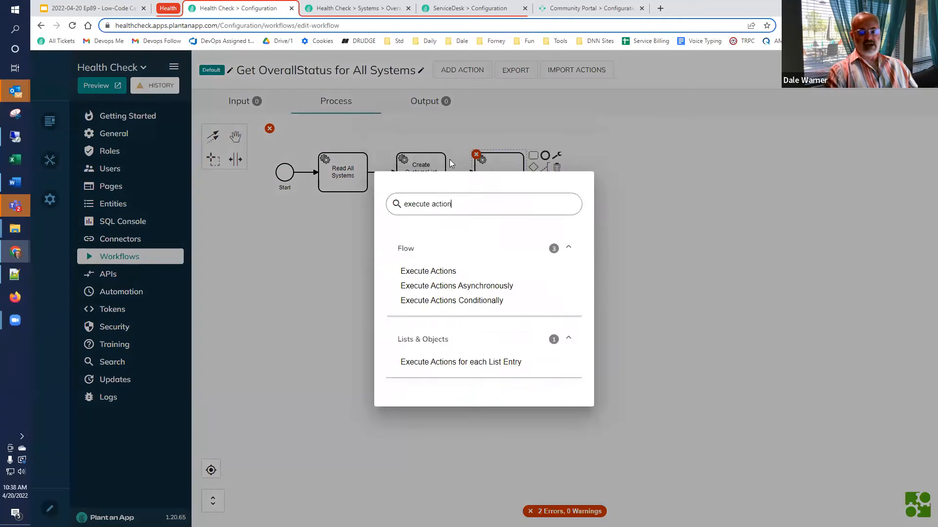
{"action": "left_click", "coordinate": [448, 364]}
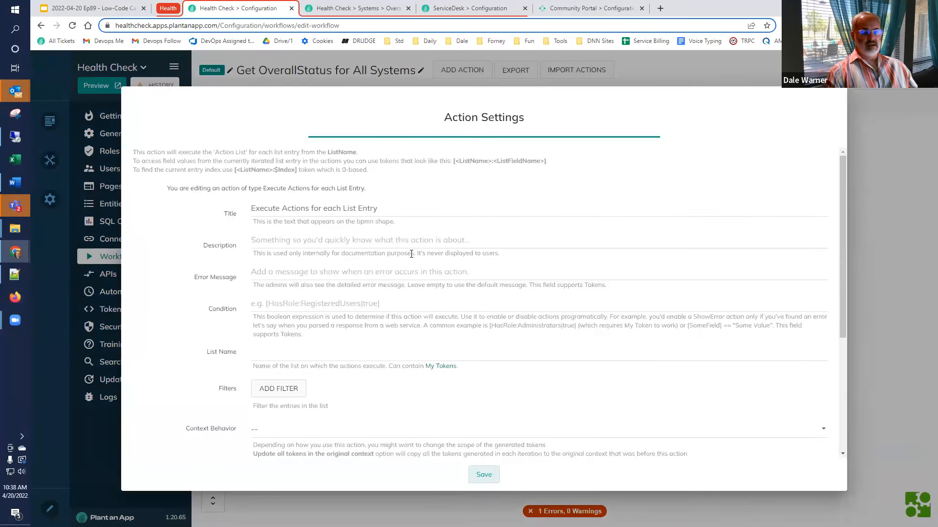
{"action": "left_click", "coordinate": [309, 354]}
{"action": "type", "text": "SystemsList"}
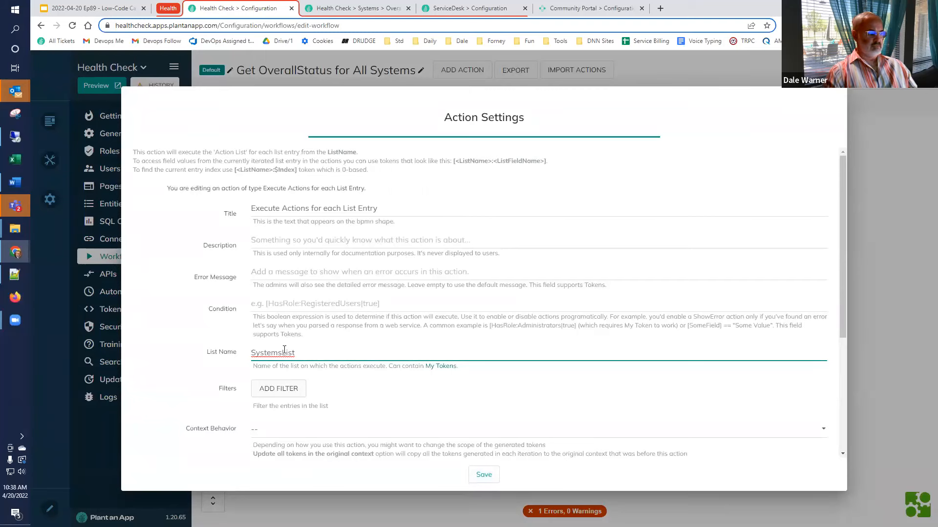
- Add Execute Get OverallStatus for System to the list-entry action's Action List
{"action": "scroll", "coordinate": [268, 341], "scroll_direction": "down", "scroll_amount": 1}
{"action": "scroll", "coordinate": [267, 341], "scroll_direction": "down", "scroll_amount": 2}
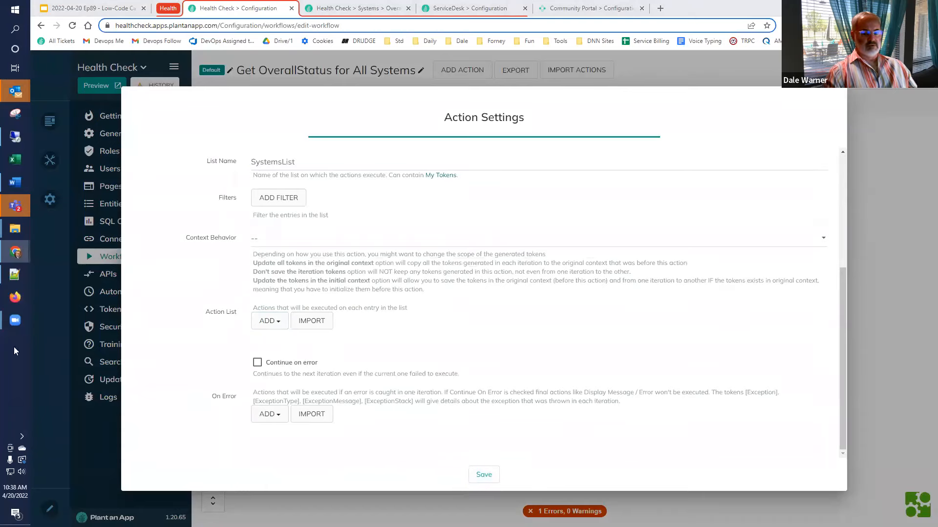
{"action": "left_click", "coordinate": [282, 324]}
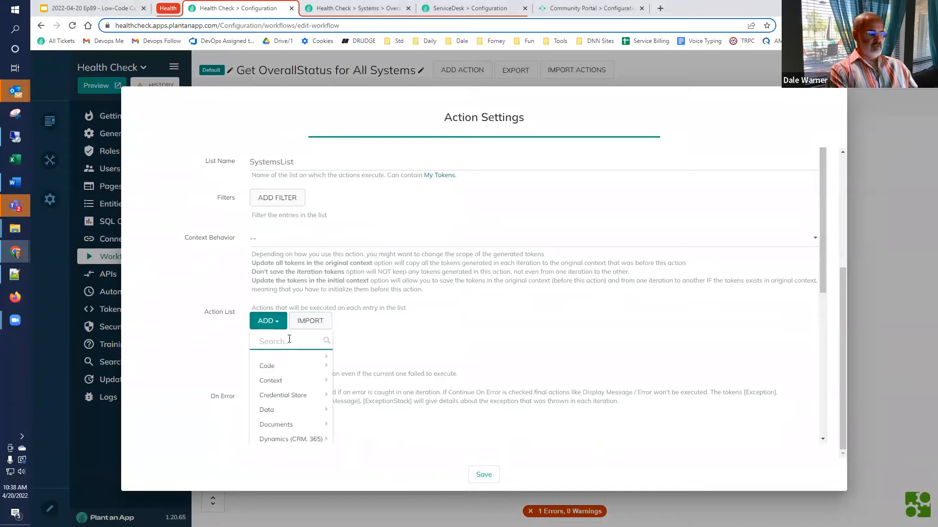
{"action": "type", "text": "overal"}
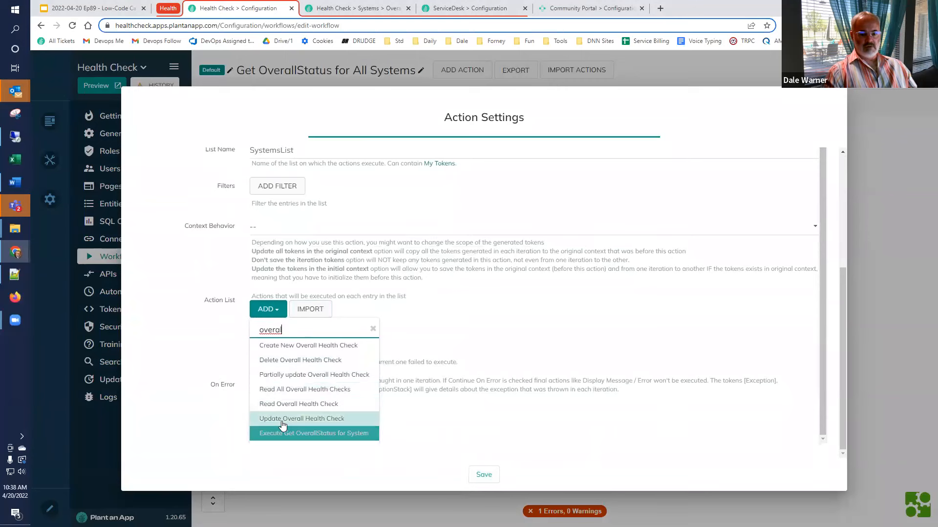
{"action": "left_click", "coordinate": [334, 434]}
{"action": "scroll", "coordinate": [387, 404], "scroll_direction": "down", "scroll_amount": 5}
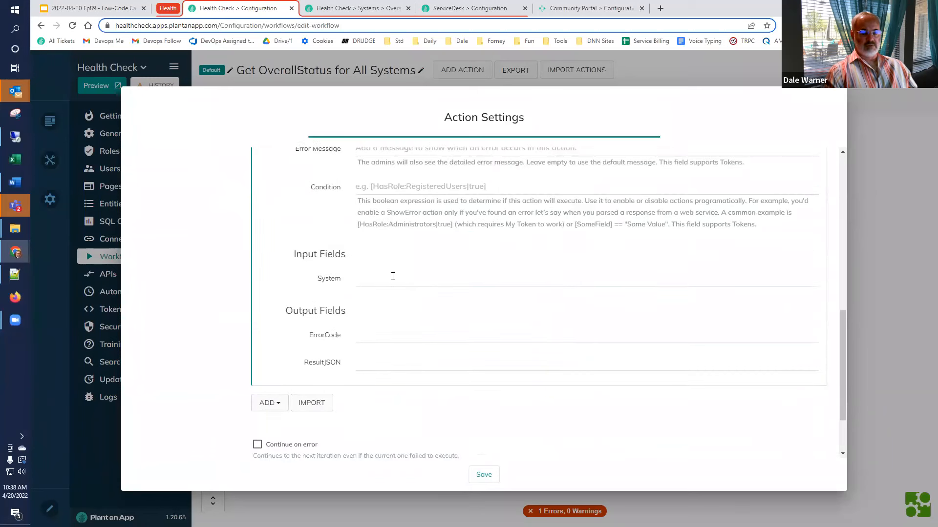
- Set the nested action's System input to [SystemsList:Id], save the settings, and append an end event to the workflow
{"action": "left_click", "coordinate": [393, 277]}
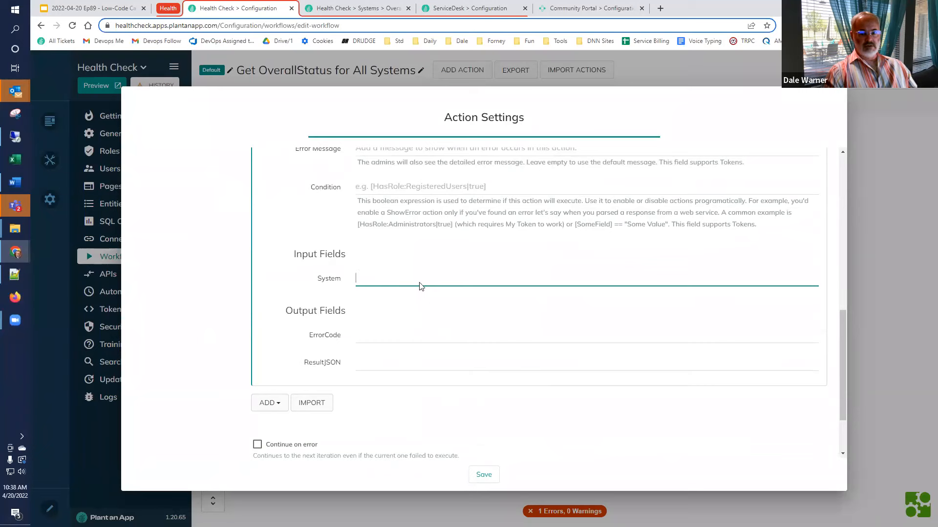
{"action": "scroll", "coordinate": [421, 286], "scroll_direction": "up", "scroll_amount": 2}
{"action": "type", "text": "[SystemsList:Id]"}
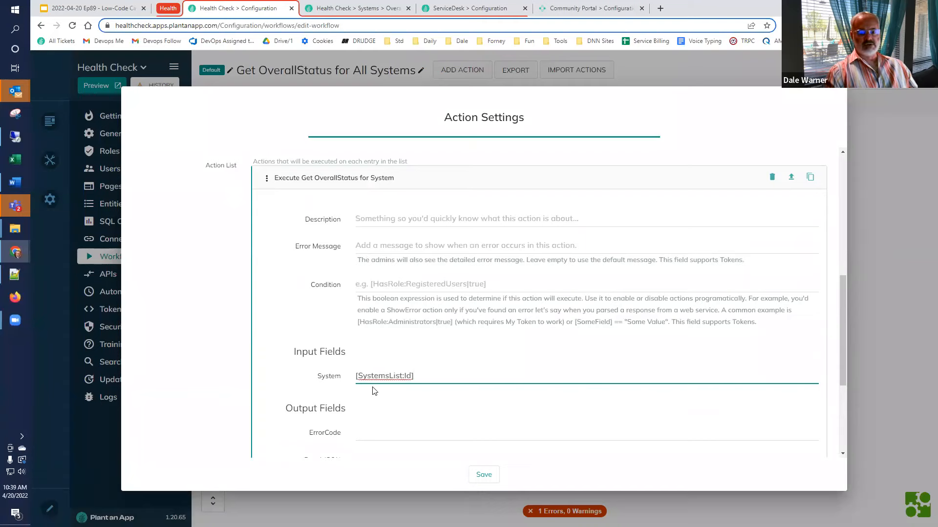
{"action": "scroll", "coordinate": [366, 386], "scroll_direction": "up", "scroll_amount": 3}
{"action": "scroll", "coordinate": [359, 340], "scroll_direction": "up", "scroll_amount": 5}
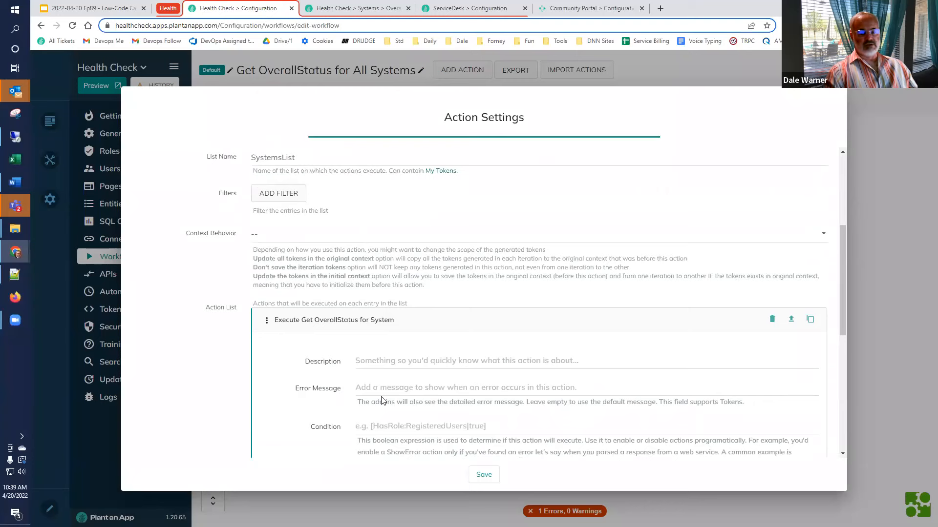
{"action": "scroll", "coordinate": [382, 401], "scroll_direction": "down", "scroll_amount": 4}
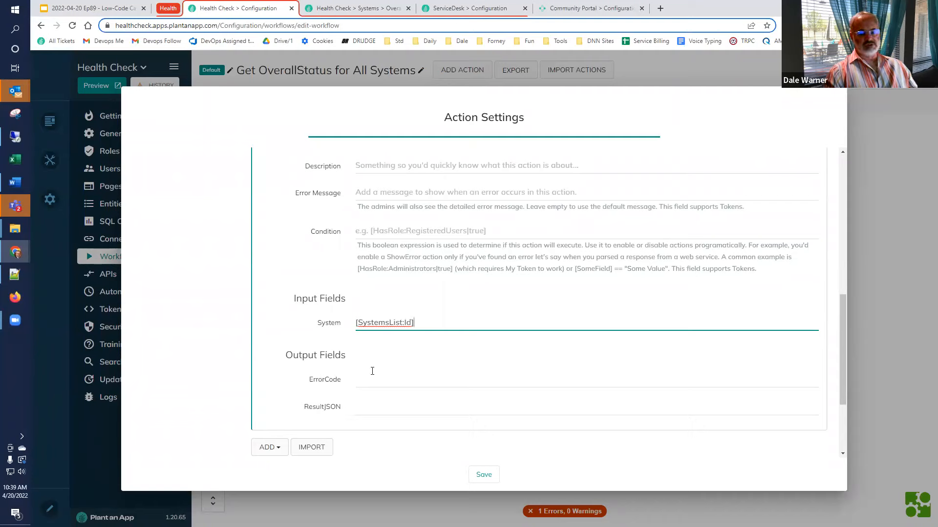
{"action": "left_click", "coordinate": [482, 475]}
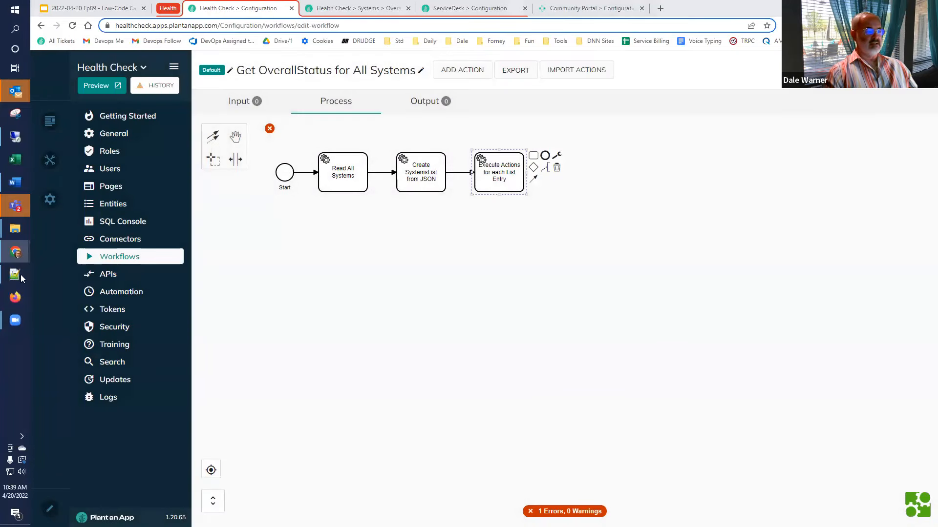
{"action": "left_click", "coordinate": [545, 157]}
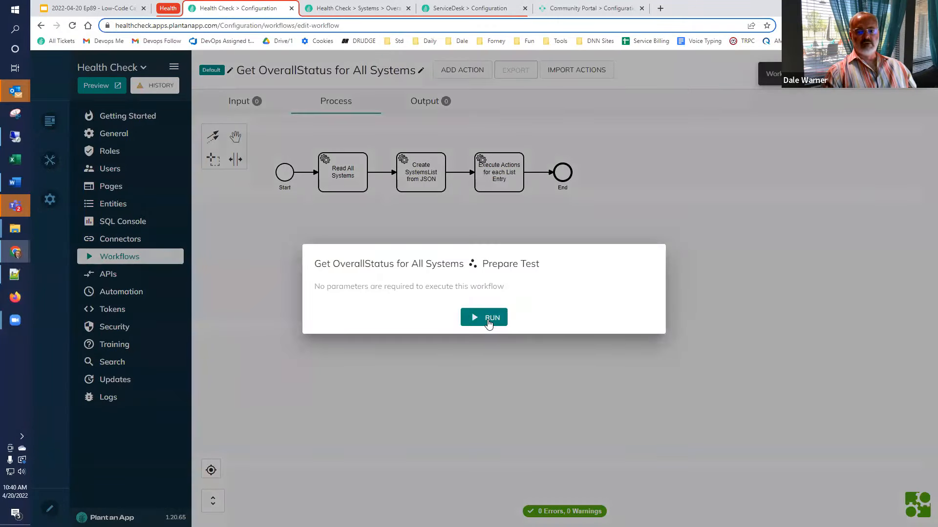
- Test-run the Get OverallStatus for All Systems workflow and reload the Overall Health Checks listing
{"action": "left_click", "coordinate": [488, 321]}
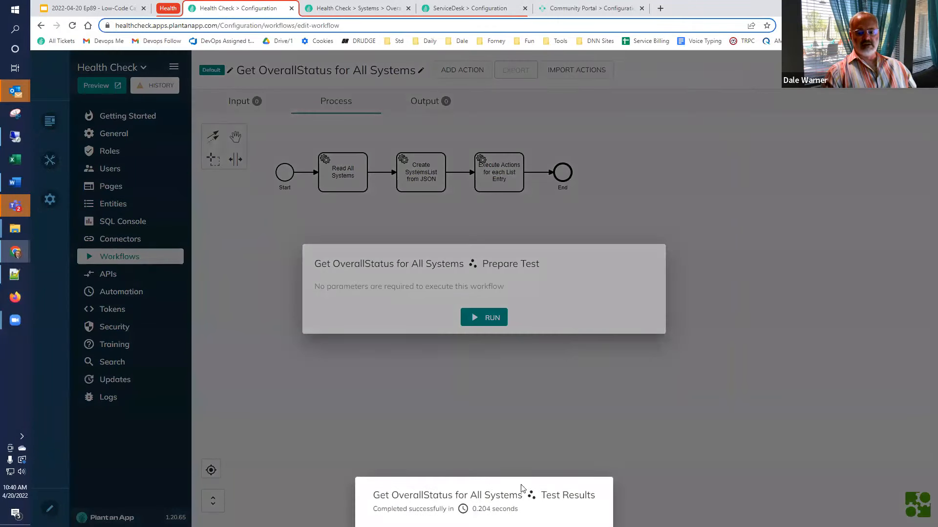
{"action": "left_click", "coordinate": [599, 456]}
{"action": "left_click", "coordinate": [367, 10]}
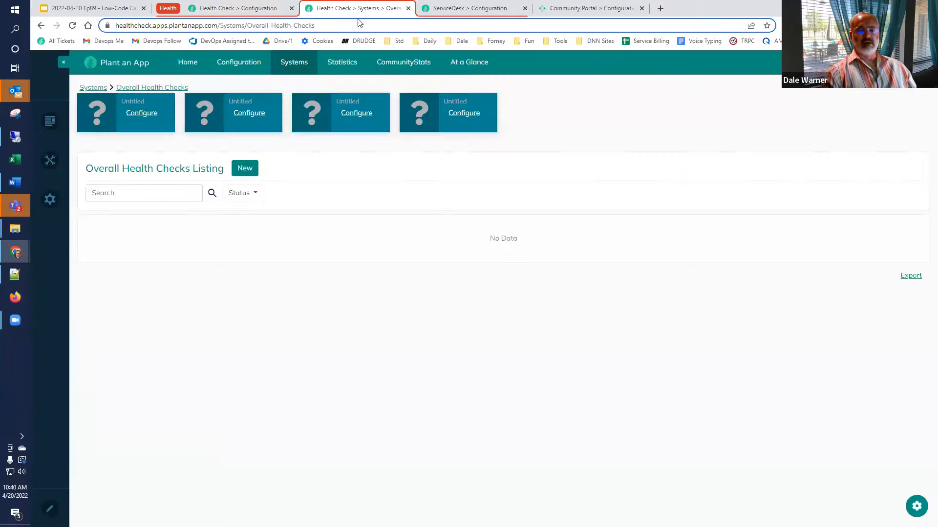
{"action": "left_click", "coordinate": [72, 26]}
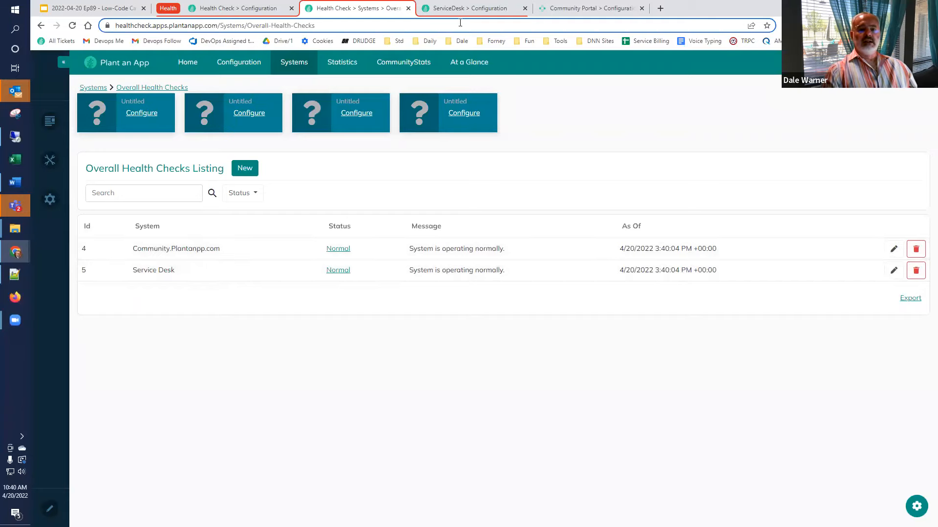
- Run the workflow test a second time and refresh the Overall Health Checks listing again
{"action": "left_click", "coordinate": [248, 9]}
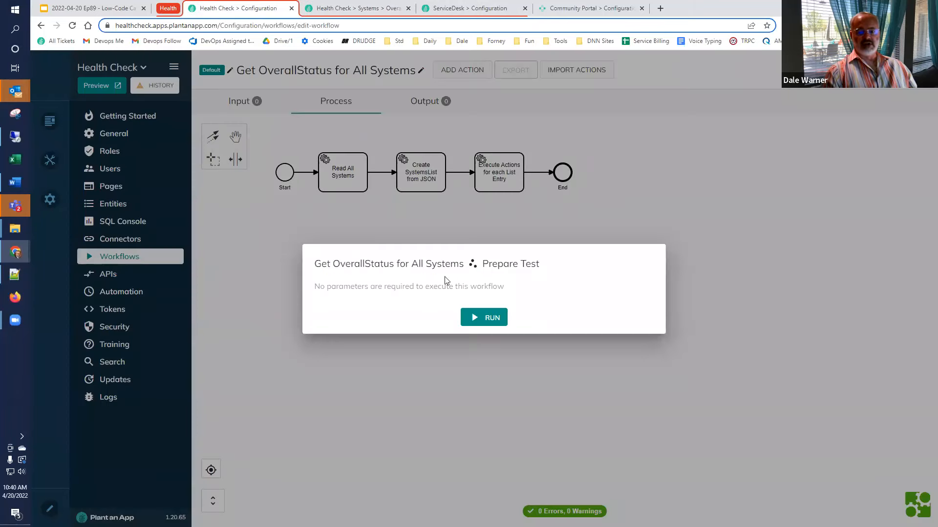
{"action": "left_click", "coordinate": [486, 318]}
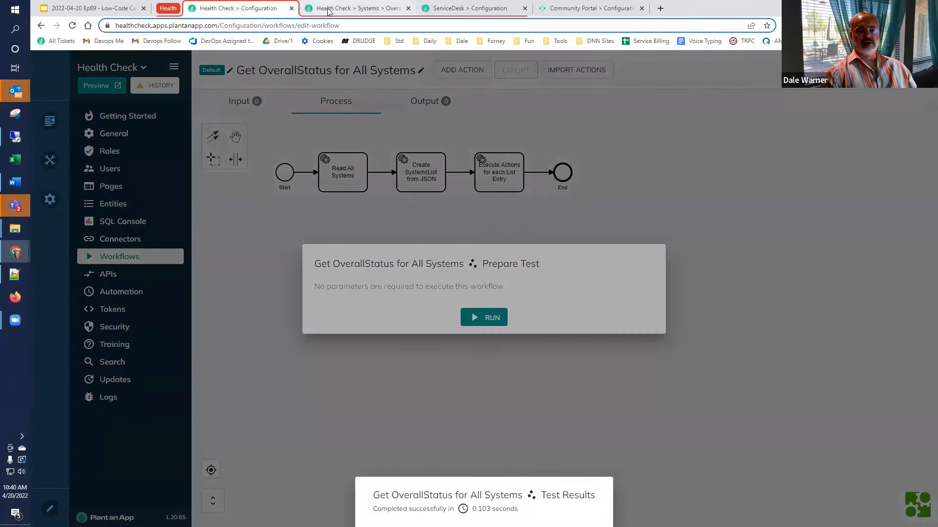
{"action": "left_click", "coordinate": [328, 12]}
{"action": "left_click", "coordinate": [72, 26]}
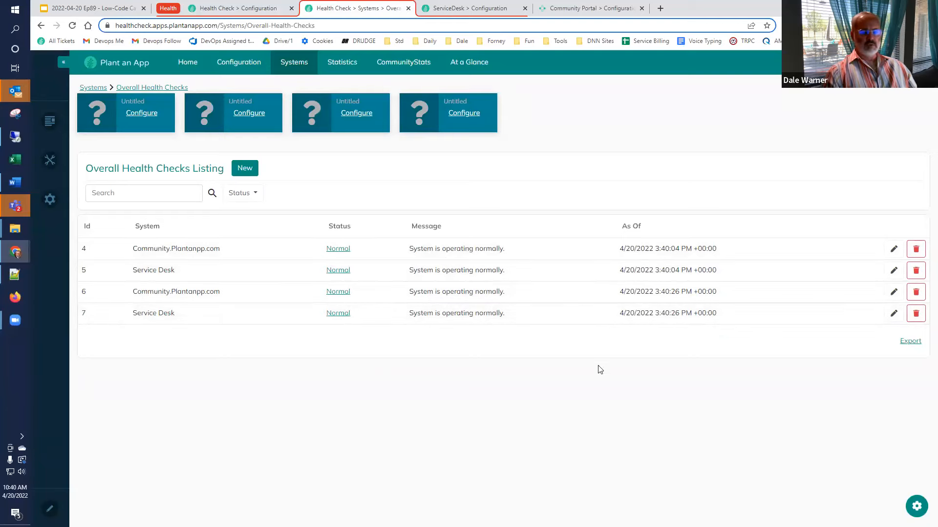
- Switch to the Google Slides deck and highlight the bullet "Add Automation to retrieve health periodically"
{"action": "left_click", "coordinate": [95, 8]}
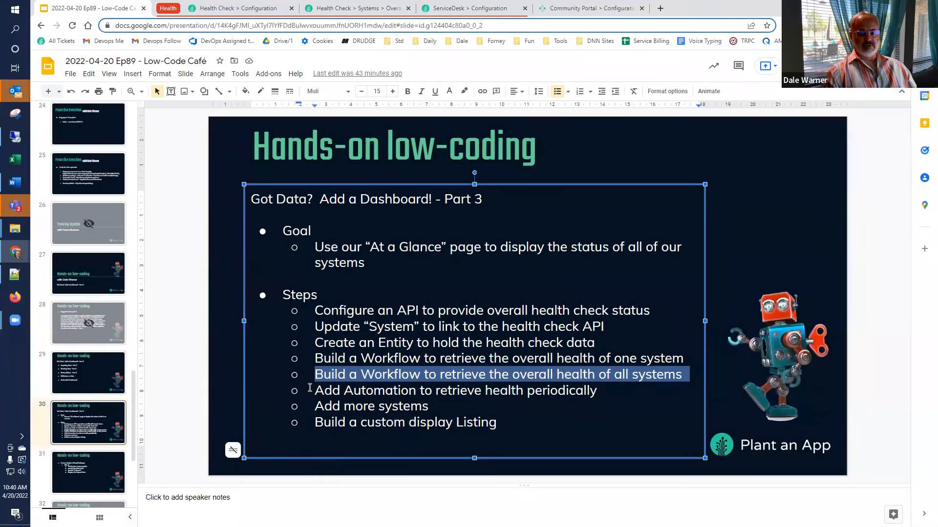
{"action": "left_click", "coordinate": [315, 390]}
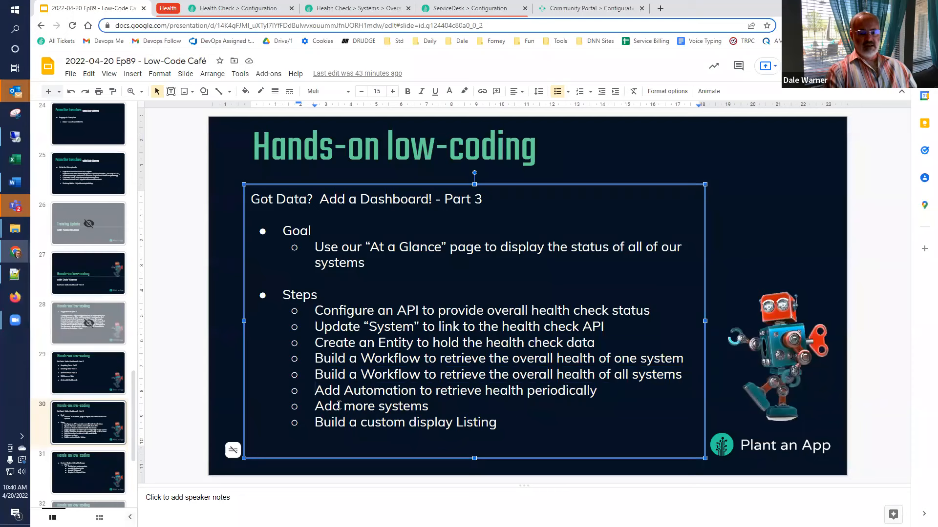
{"action": "key", "text": "shift+Down"}
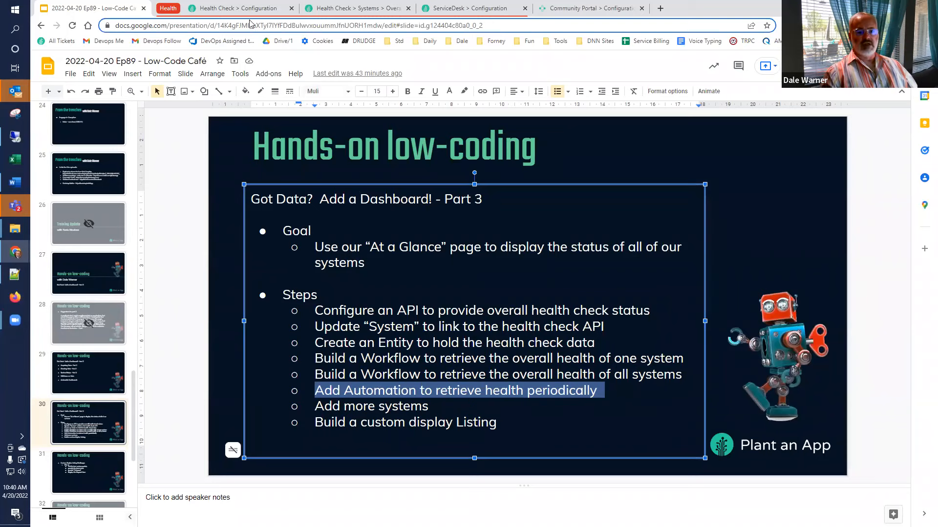
- Return to the Health Check configuration and start a new automation job named "Overall Health Check - All Systems"
{"action": "left_click", "coordinate": [240, 8]}
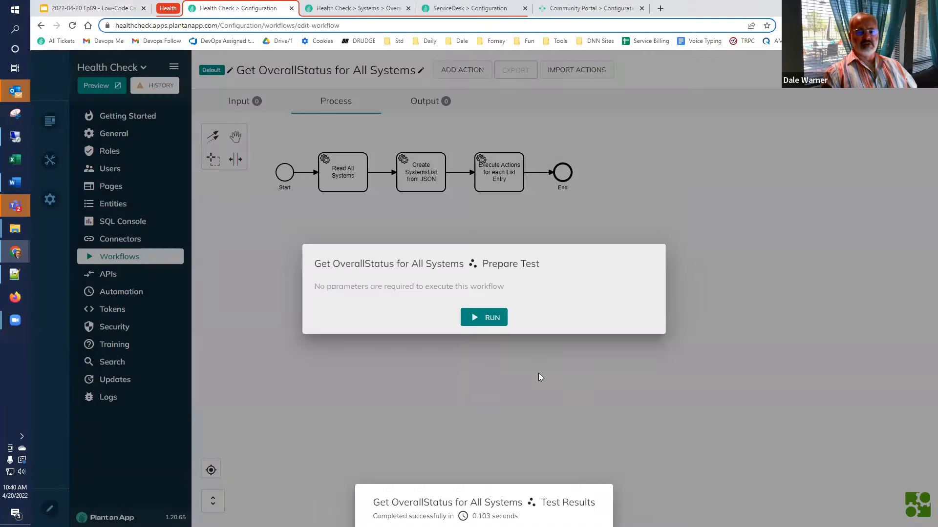
{"action": "left_click", "coordinate": [539, 374]}
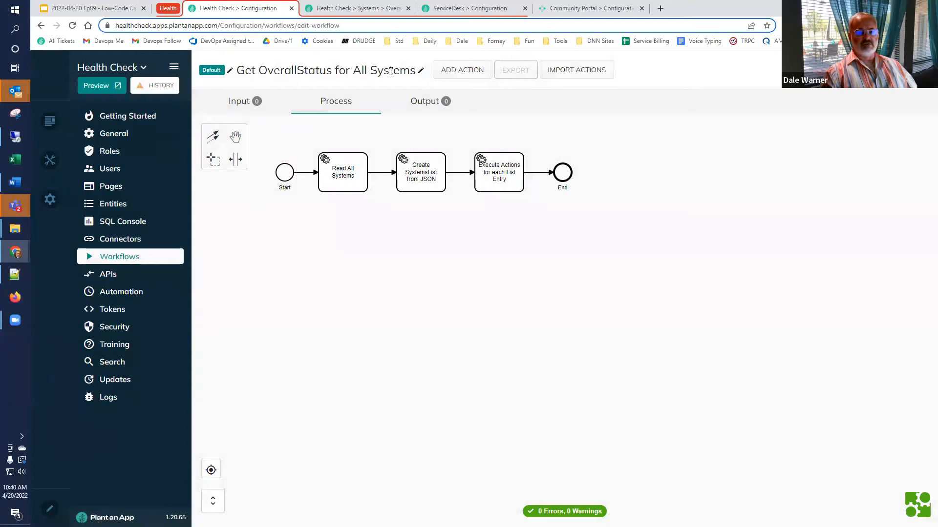
{"action": "left_click", "coordinate": [109, 293]}
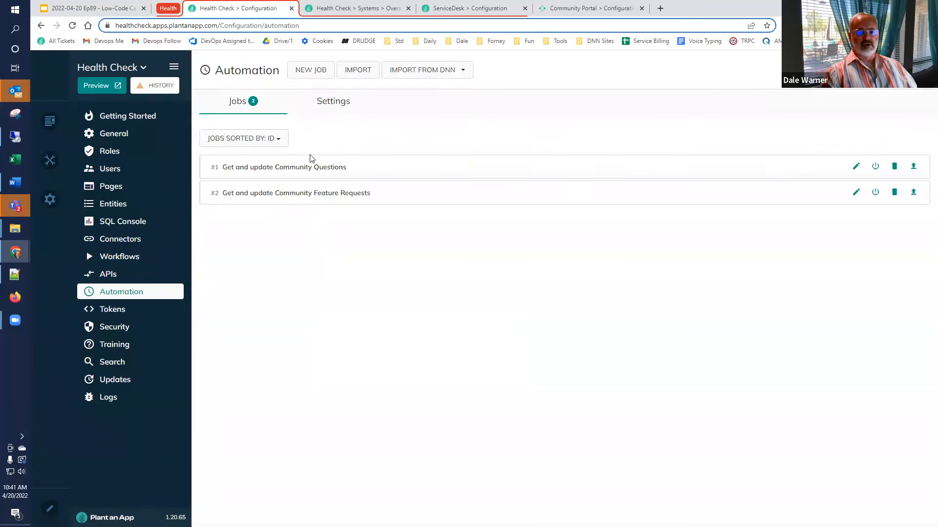
{"action": "left_click", "coordinate": [310, 71]}
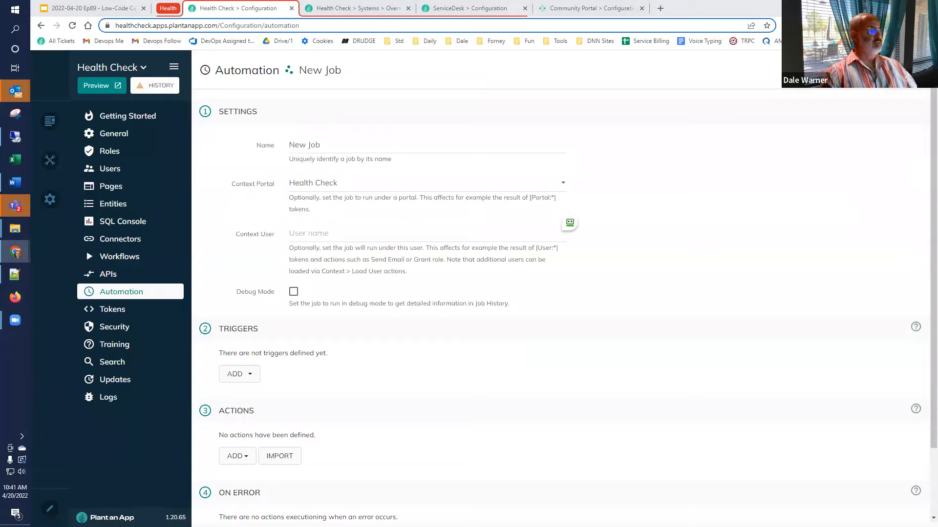
{"action": "left_click", "coordinate": [399, 148]}
{"action": "type", "text": "Overall Health Check - All Systems"}
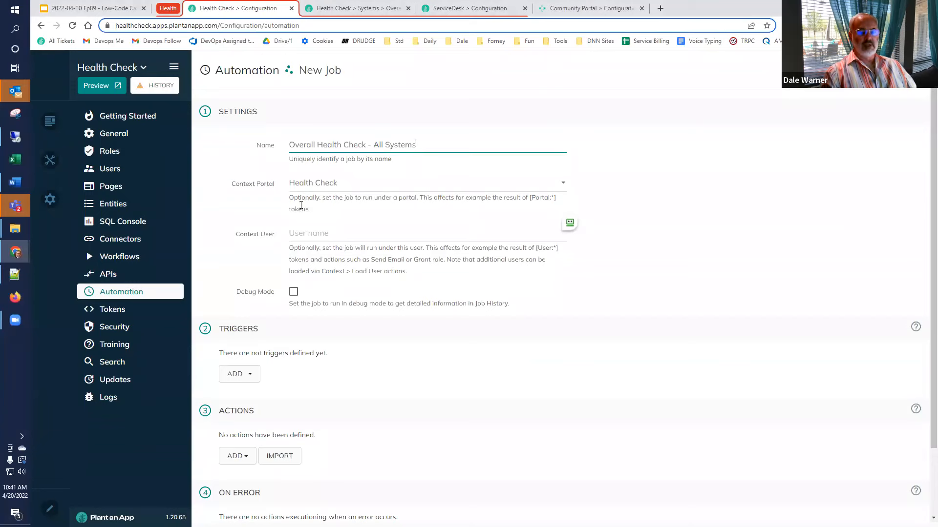
- Add the action Execute Get OverallStatus for All Systems to the new job, leave its fields empty, and save the job
{"action": "scroll", "coordinate": [293, 293], "scroll_direction": "down", "scroll_amount": 2}
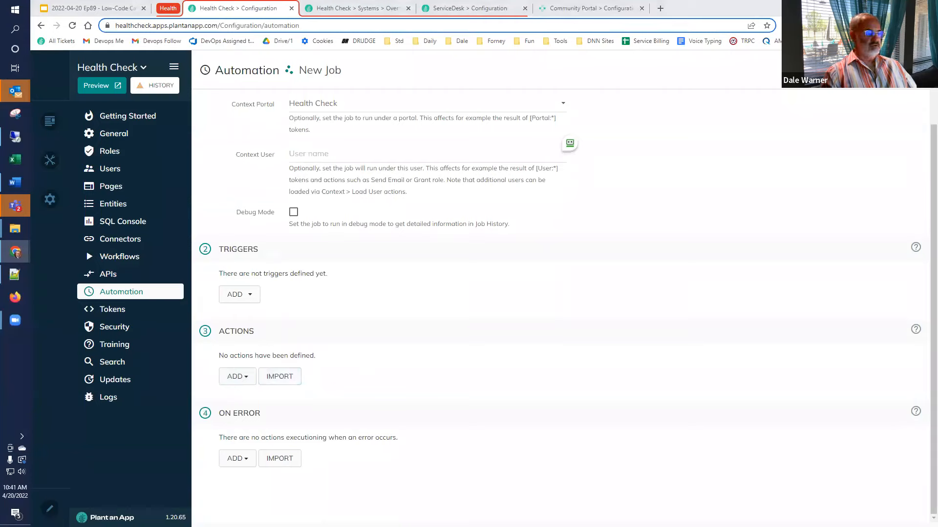
{"action": "left_click", "coordinate": [243, 380]}
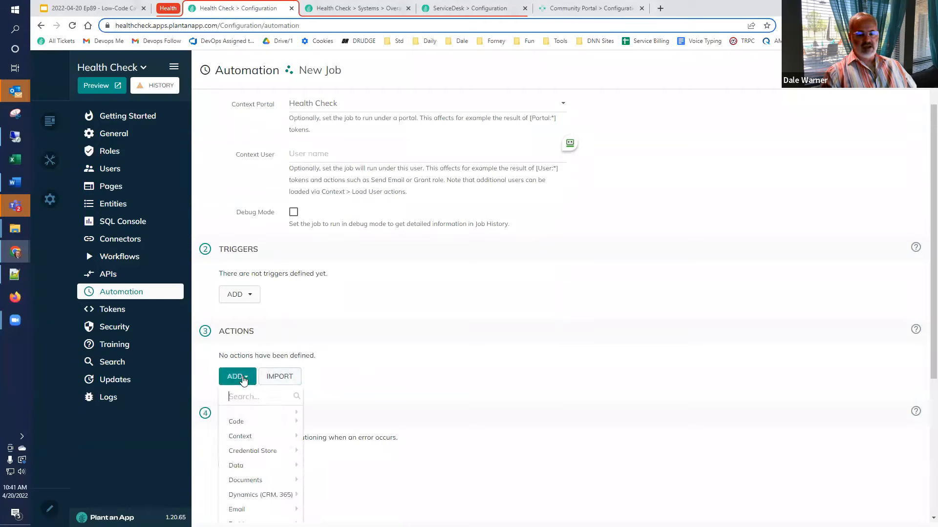
{"action": "scroll", "coordinate": [258, 352], "scroll_direction": "down", "scroll_amount": 5}
{"action": "mouse_move", "coordinate": [265, 340]}
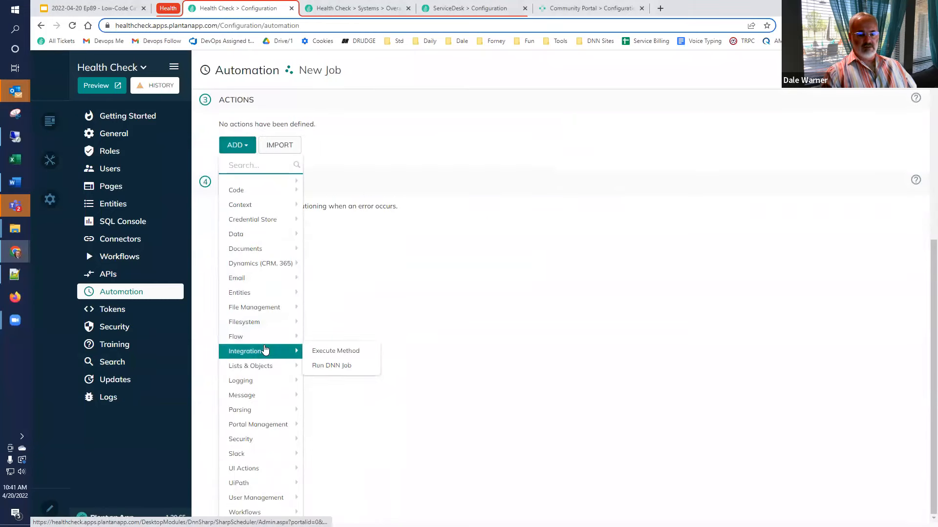
{"action": "mouse_move", "coordinate": [268, 307]}
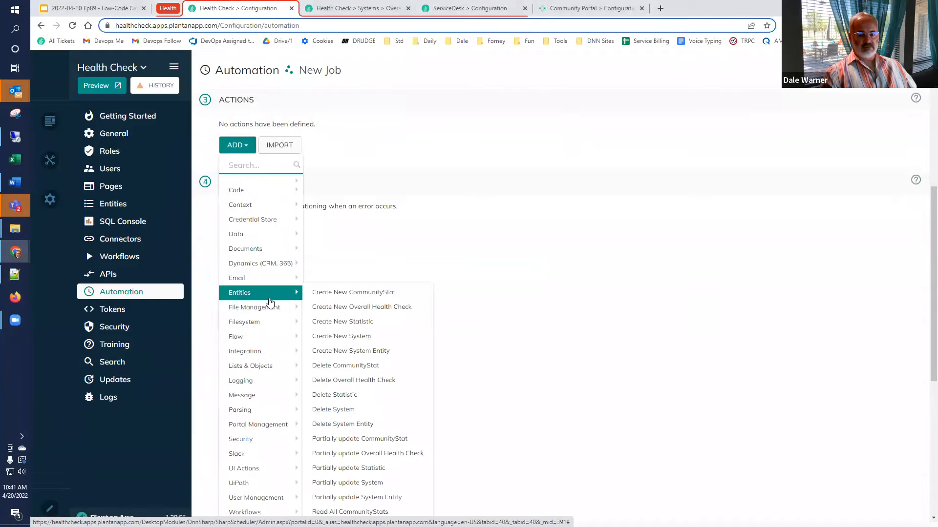
{"action": "scroll", "coordinate": [362, 362], "scroll_direction": "down", "scroll_amount": 7}
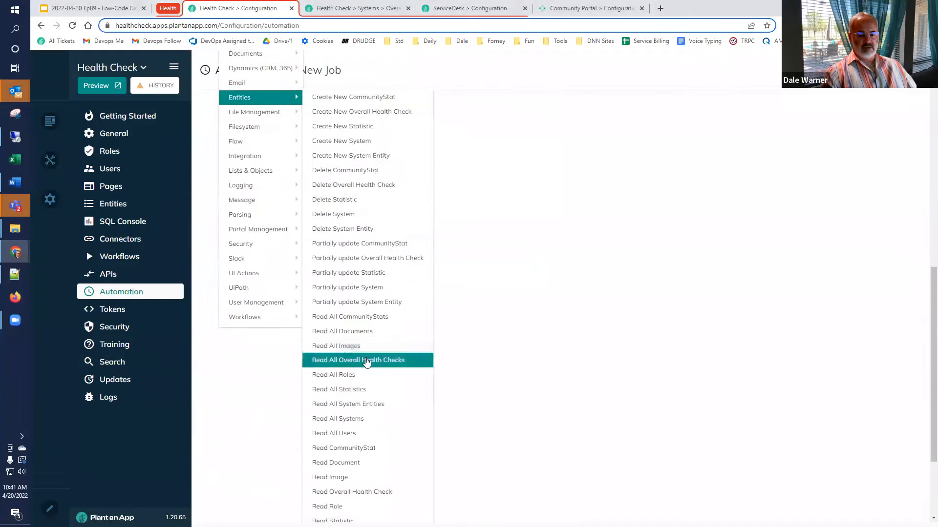
{"action": "scroll", "coordinate": [361, 368], "scroll_direction": "up", "scroll_amount": 3}
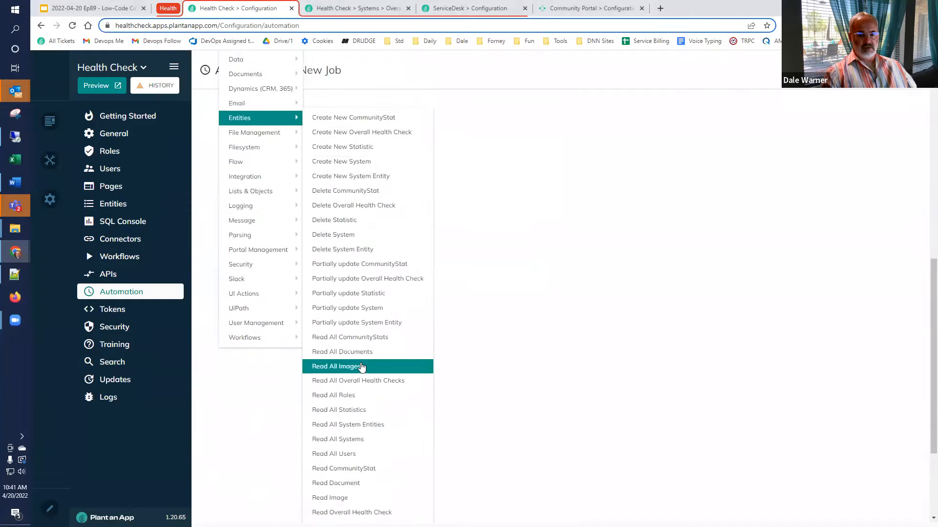
{"action": "scroll", "coordinate": [361, 367], "scroll_direction": "down", "scroll_amount": 3}
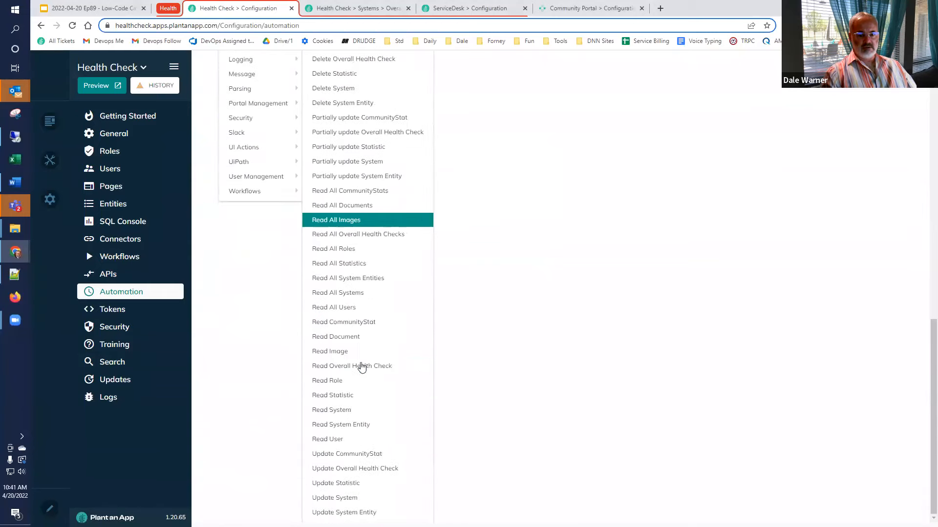
{"action": "scroll", "coordinate": [361, 365], "scroll_direction": "up", "scroll_amount": 7}
{"action": "mouse_move", "coordinate": [249, 201]}
{"action": "scroll", "coordinate": [254, 298], "scroll_direction": "down", "scroll_amount": 3}
{"action": "scroll", "coordinate": [254, 295], "scroll_direction": "up", "scroll_amount": 3}
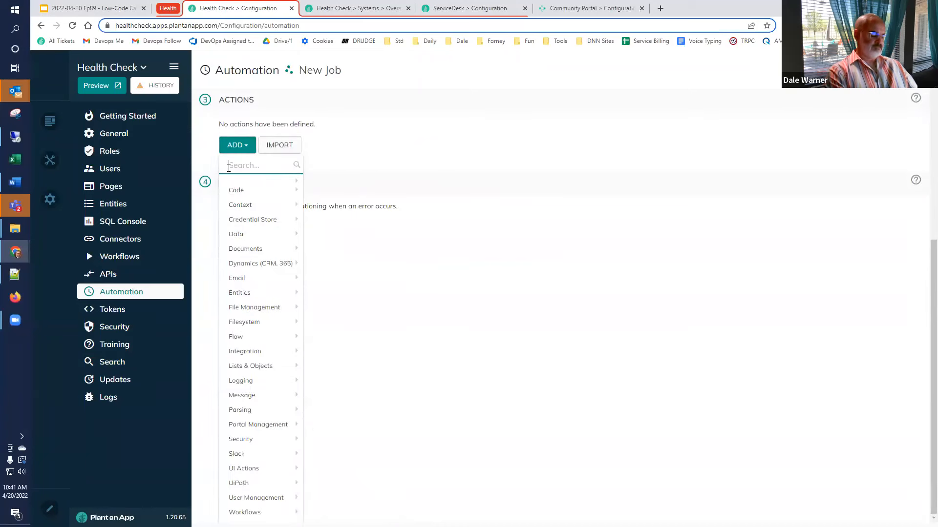
{"action": "type", "text": "overall"}
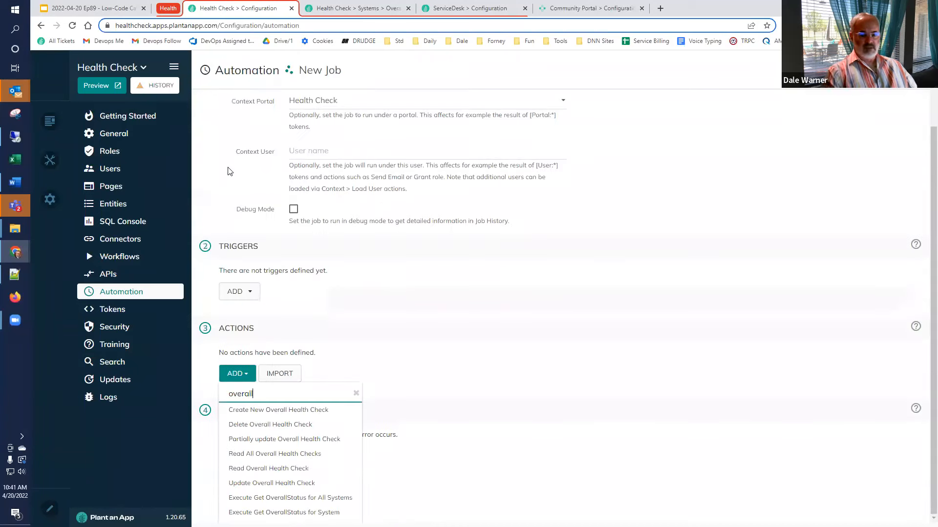
{"action": "left_click", "coordinate": [296, 498]}
{"action": "scroll", "coordinate": [259, 408], "scroll_direction": "down", "scroll_amount": 3}
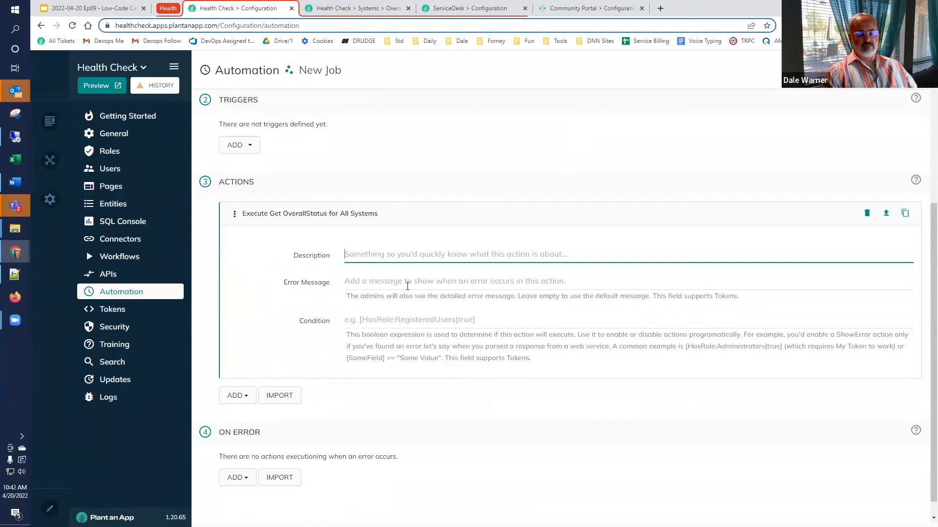
{"action": "left_click", "coordinate": [361, 220]}
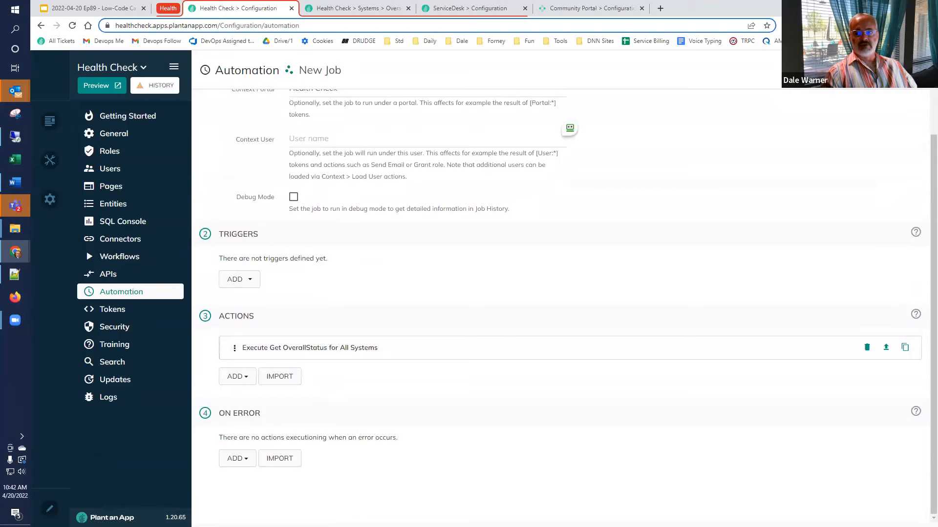
- Run the Overall Health Check - All Systems job immediately and read the error details for that run
{"action": "left_click", "coordinate": [283, 219]}
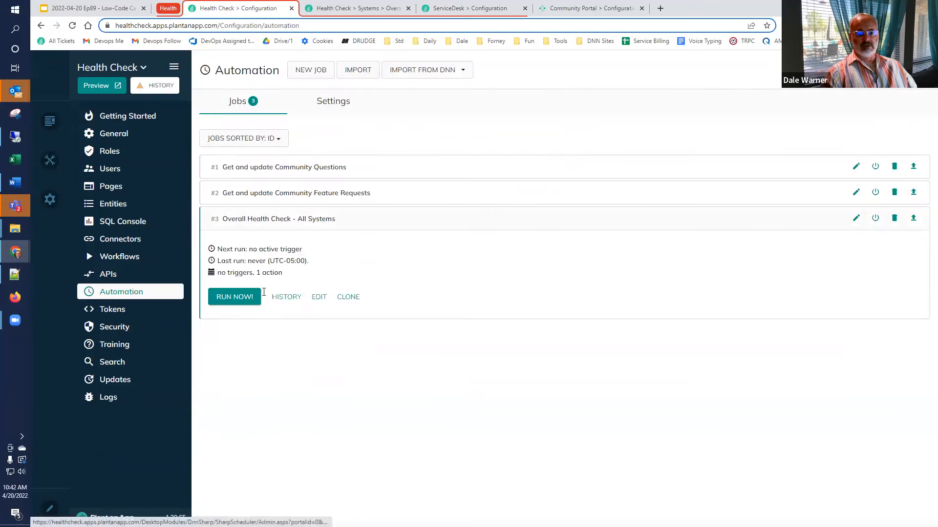
{"action": "left_click", "coordinate": [236, 303]}
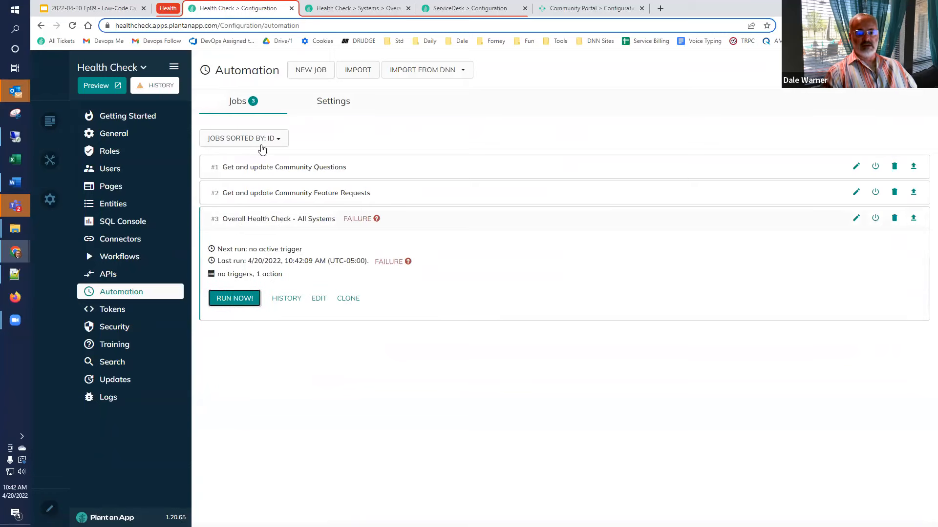
{"action": "left_click", "coordinate": [410, 266]}
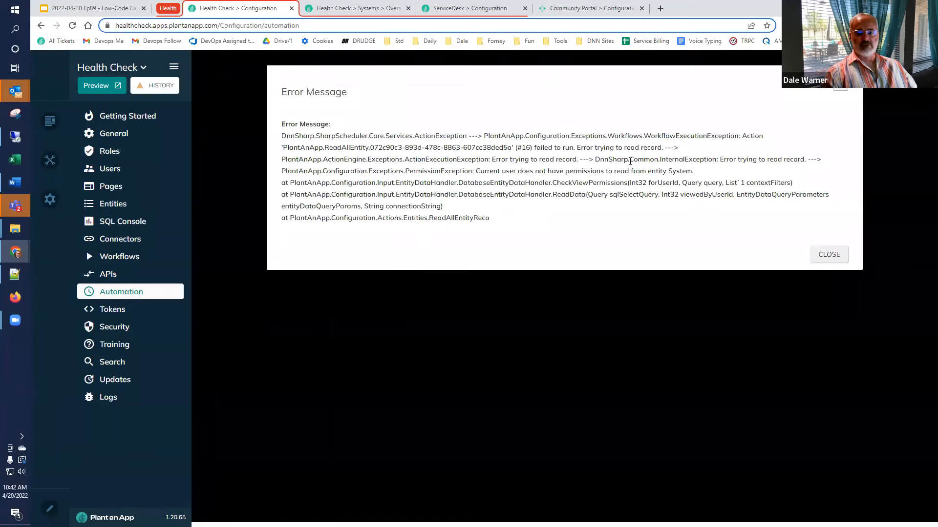
{"action": "left_click", "coordinate": [835, 258]}
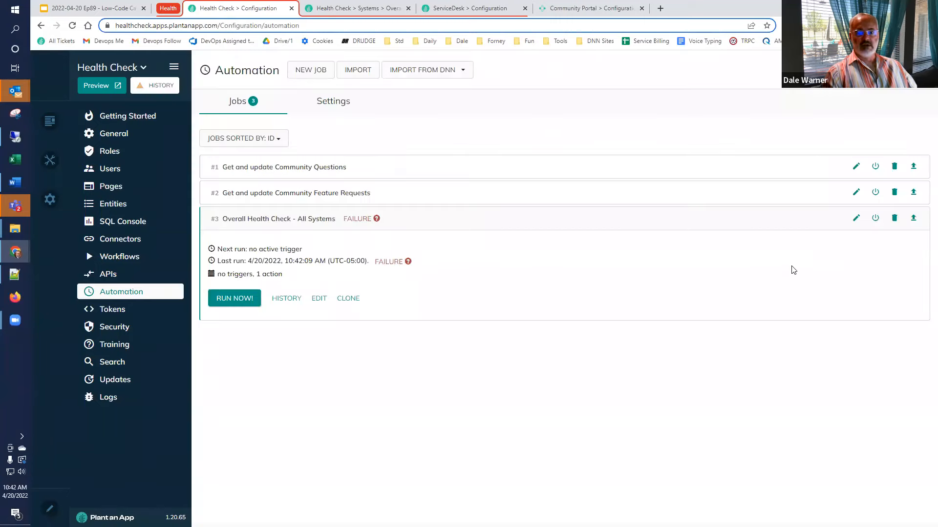
- Edit the Overall Health Check - All Systems job to run under Context User 1, and save it
{"action": "left_click", "coordinate": [856, 218]}
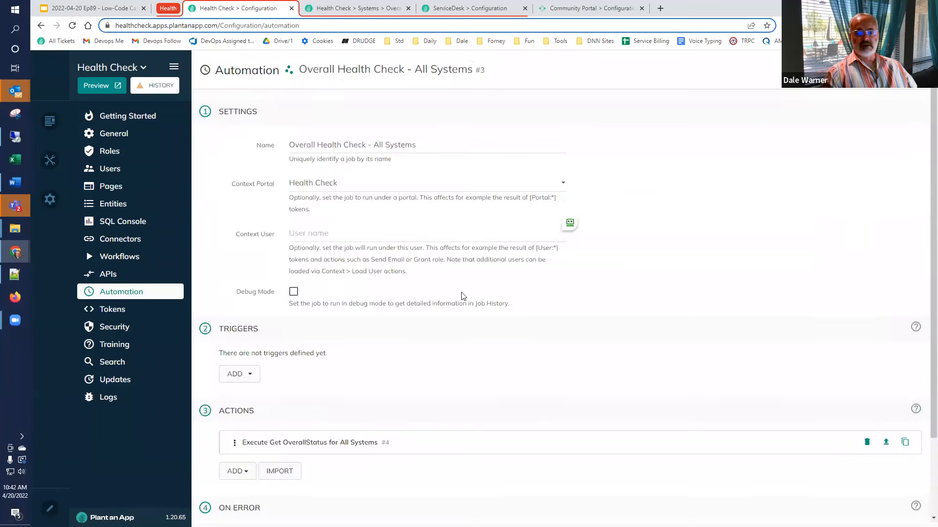
{"action": "left_click", "coordinate": [367, 236]}
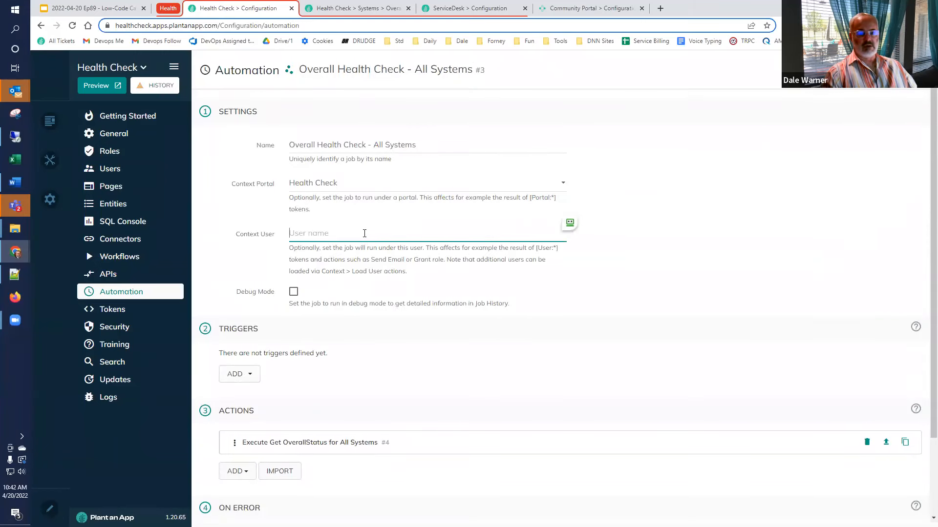
{"action": "type", "text": "1"}
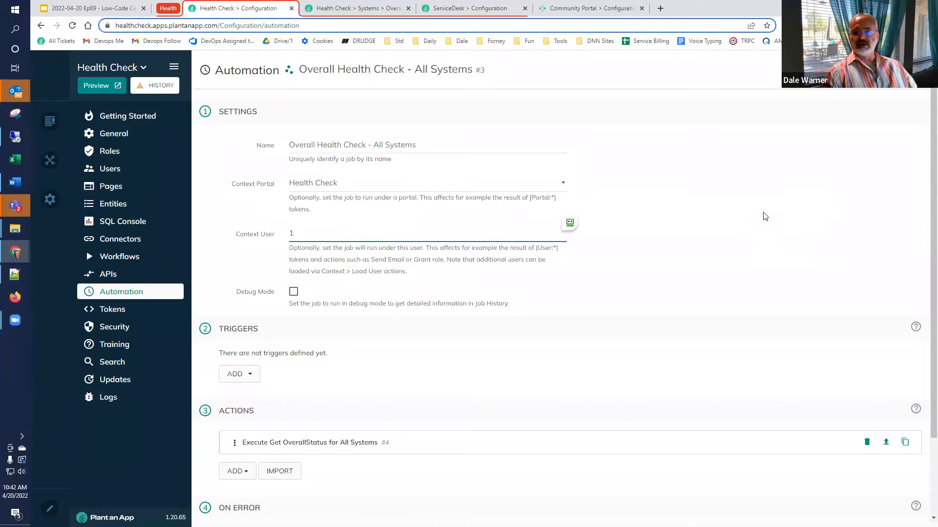
{"action": "left_click", "coordinate": [869, 70]}
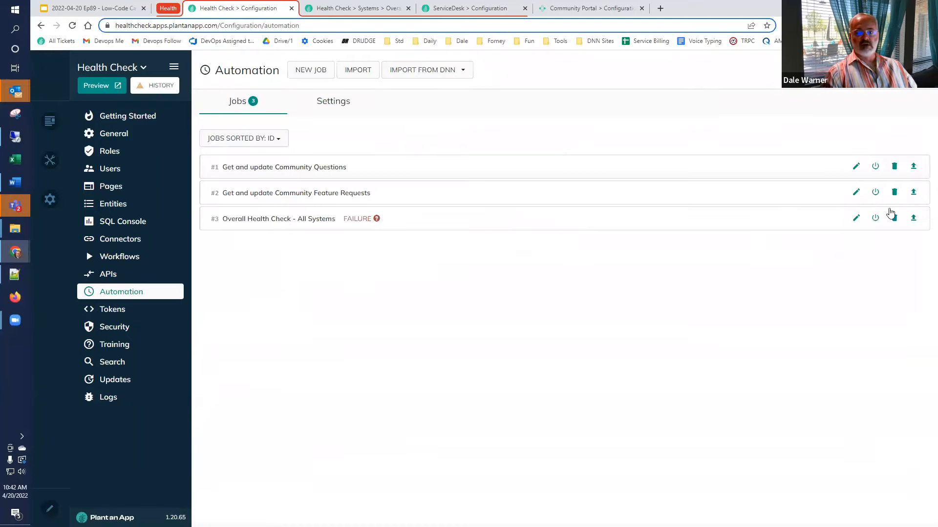
- Run the Overall Health Check - All Systems job again and reload the Overall Health Checks listing
{"action": "left_click", "coordinate": [285, 219]}
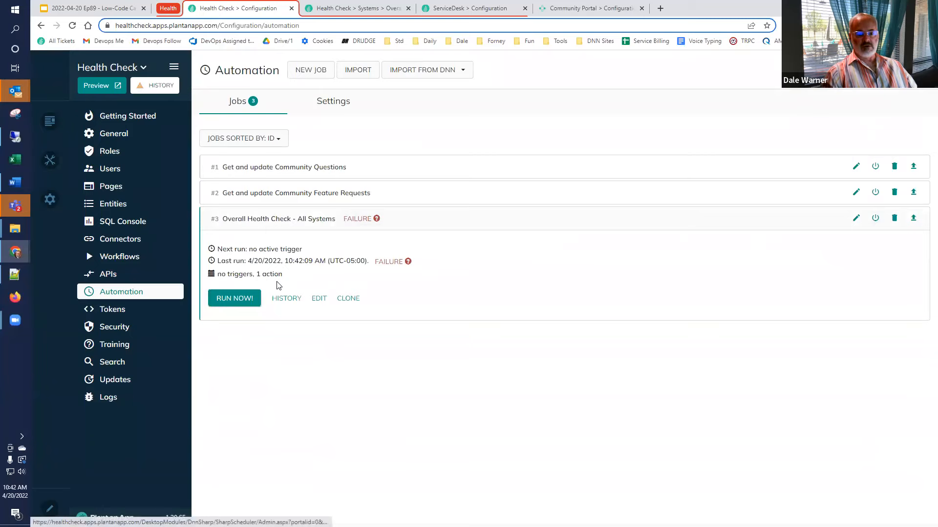
{"action": "left_click", "coordinate": [234, 298]}
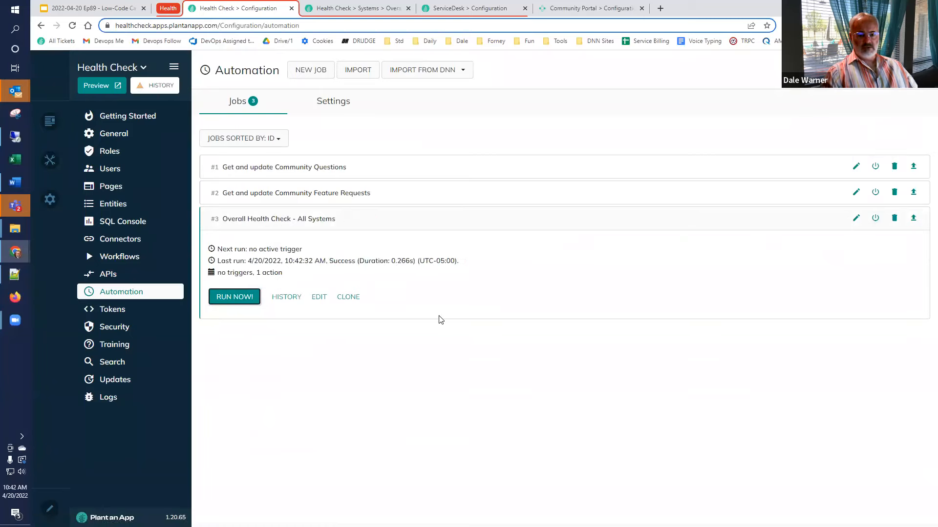
{"action": "left_click", "coordinate": [358, 8]}
{"action": "left_click", "coordinate": [73, 25]}
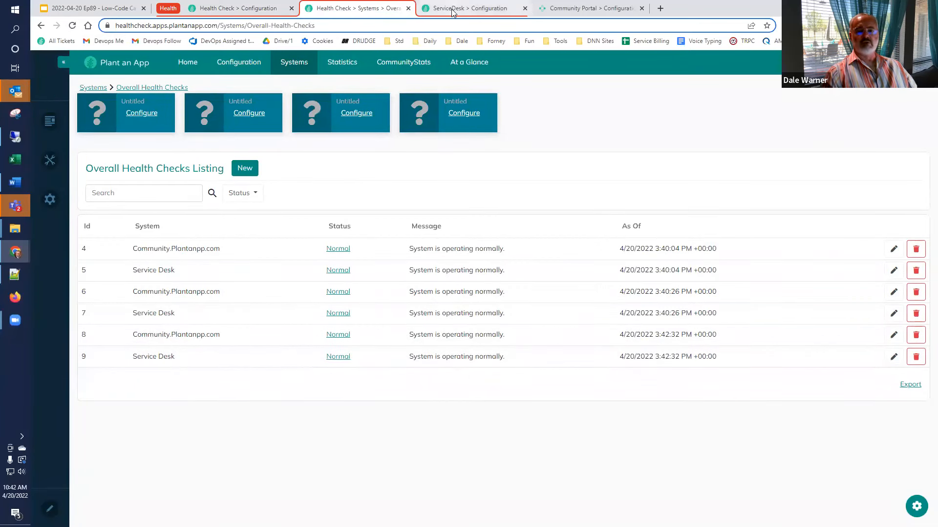
- Reopen the Overall Health Check - All Systems job for editing and add a Repeat on Interval time trigger
{"action": "left_click", "coordinate": [222, 9]}
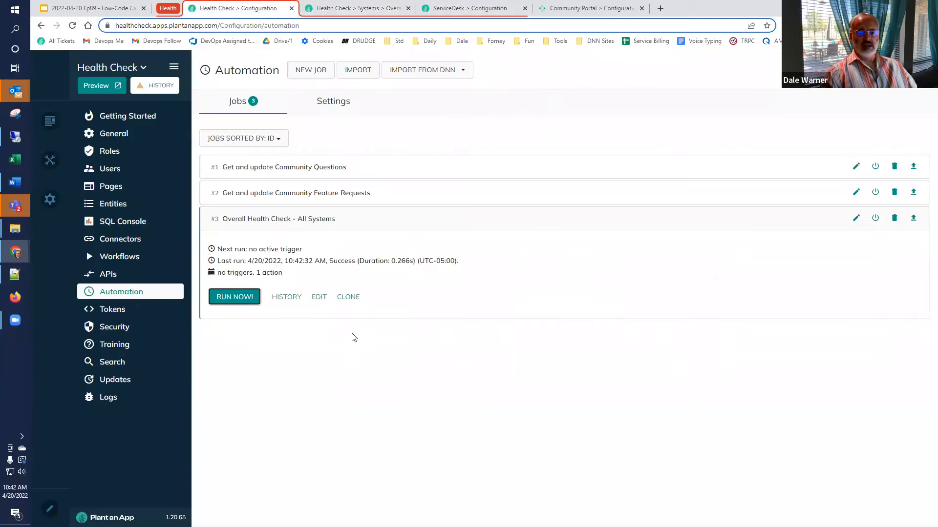
{"action": "left_click", "coordinate": [319, 297]}
{"action": "scroll", "coordinate": [262, 341], "scroll_direction": "down", "scroll_amount": 2}
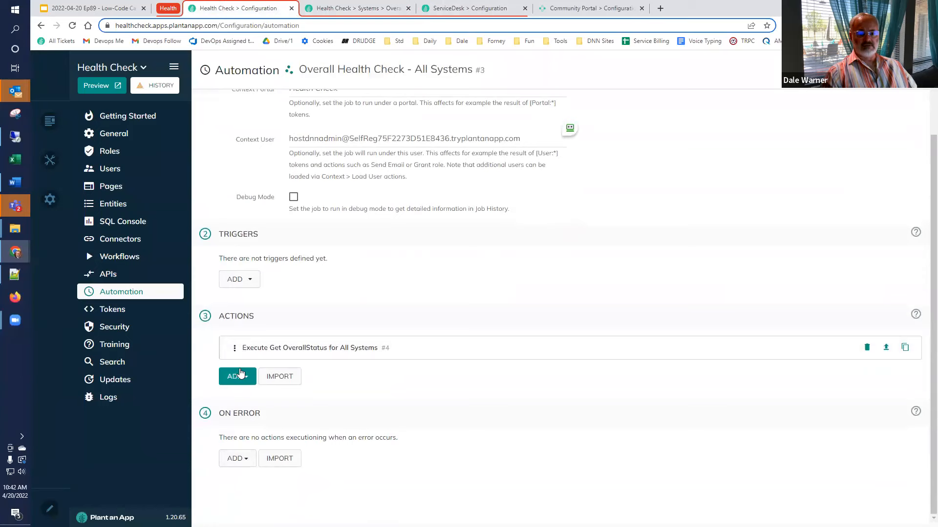
{"action": "left_click", "coordinate": [250, 281]}
{"action": "mouse_move", "coordinate": [240, 329]}
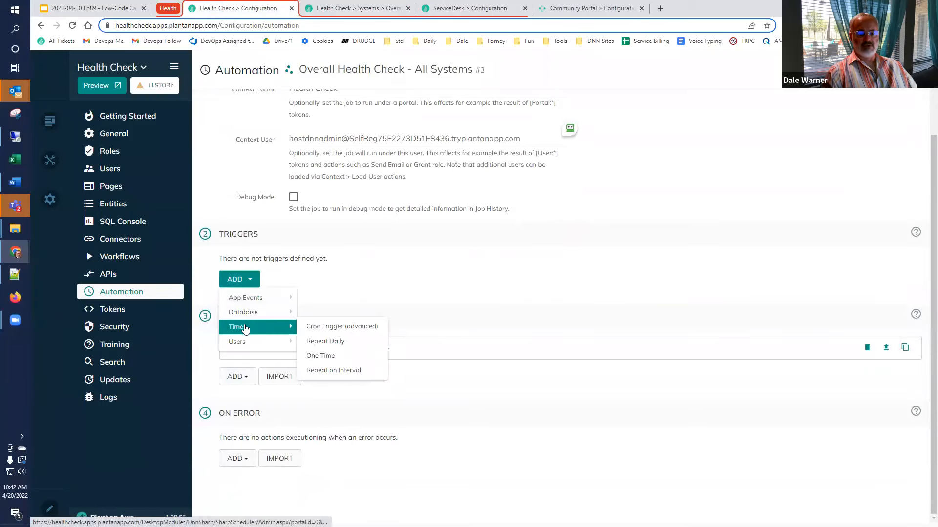
{"action": "left_click", "coordinate": [330, 369]}
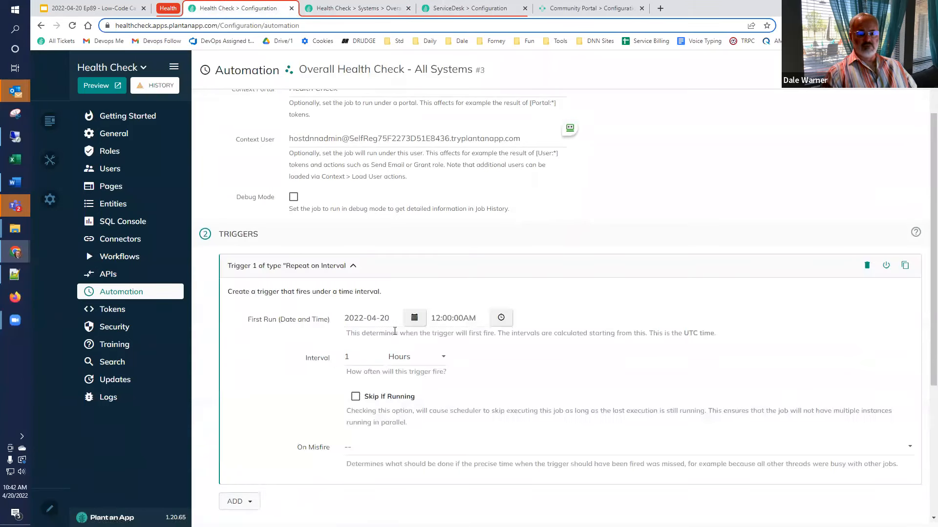
- Set the trigger's interval to 30 seconds, then save the job and expand its run details
{"action": "double_click", "coordinate": [361, 355]}
{"action": "type", "text": "30"}
{"action": "left_click", "coordinate": [403, 361]}
{"action": "left_click", "coordinate": [403, 378]}
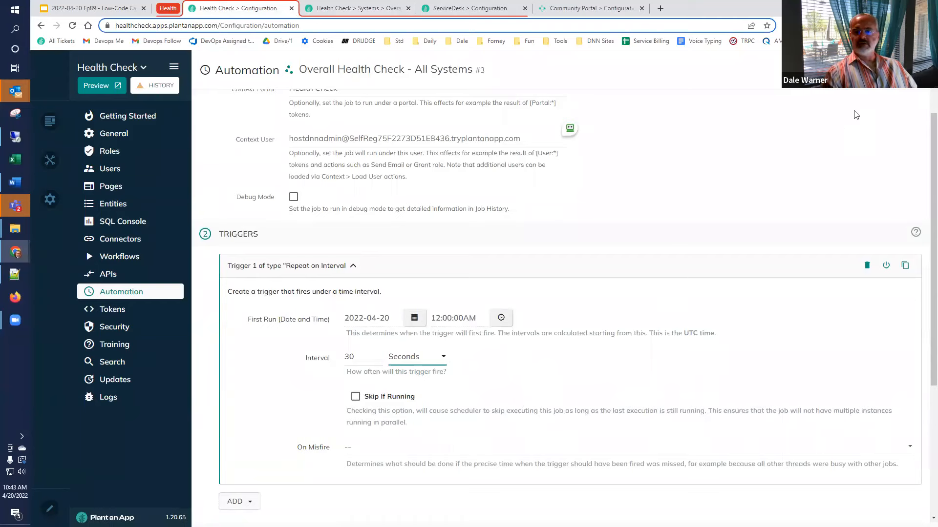
{"action": "left_click", "coordinate": [896, 70]}
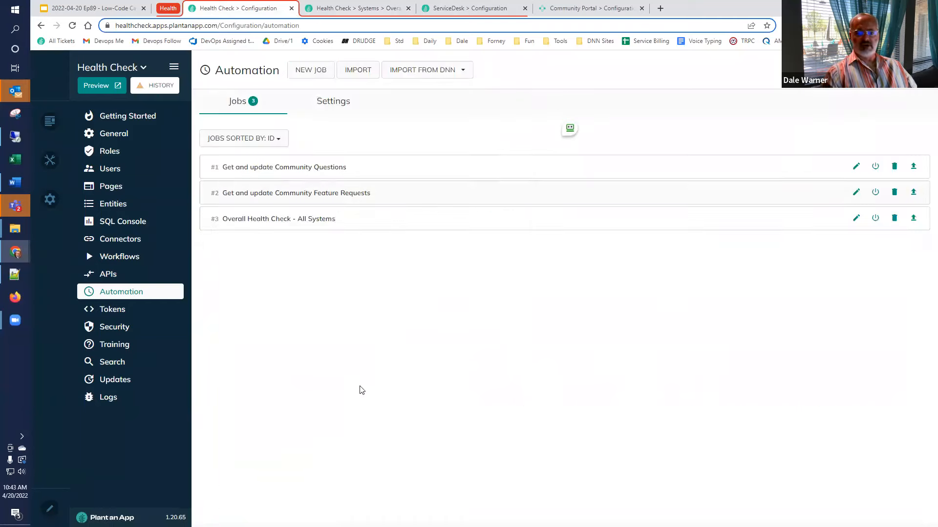
{"action": "left_click", "coordinate": [297, 222]}
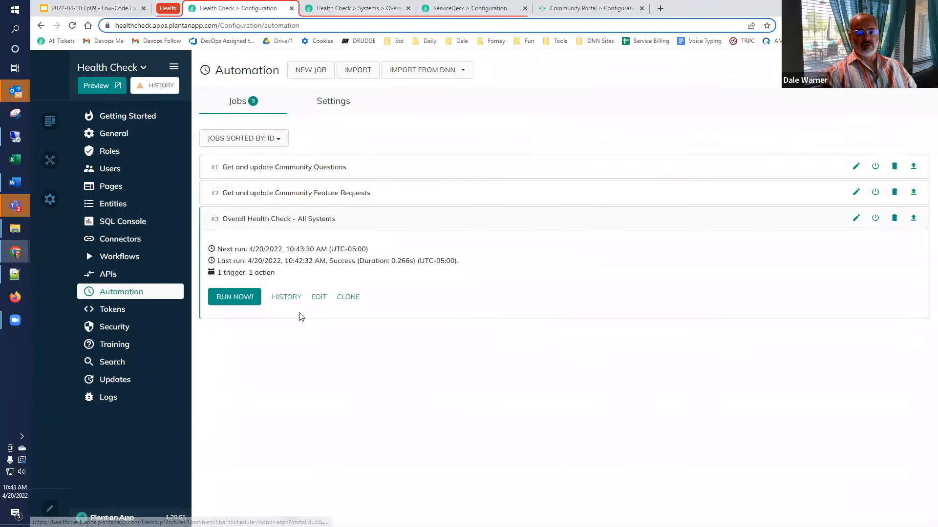
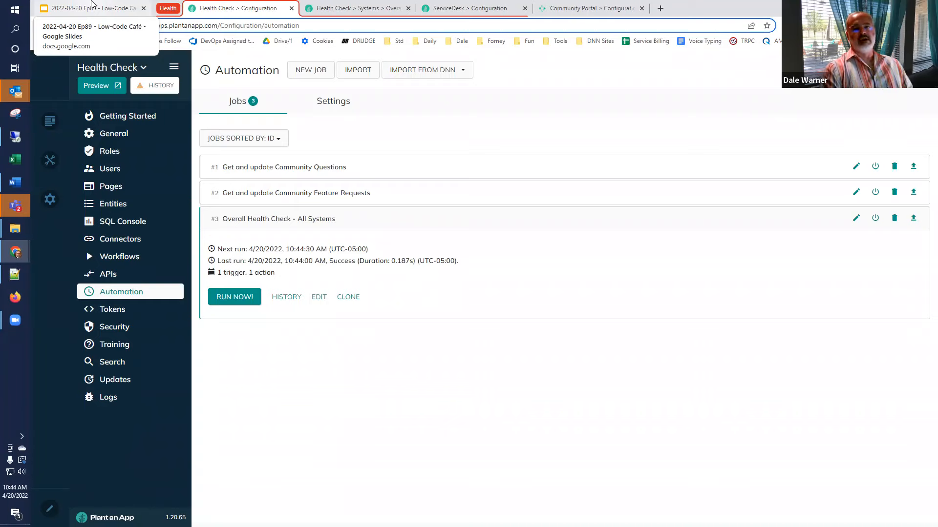
- Switch to the Google Slides deck and highlight the bullet "Add more systems"
{"action": "left_click", "coordinate": [92, 5]}
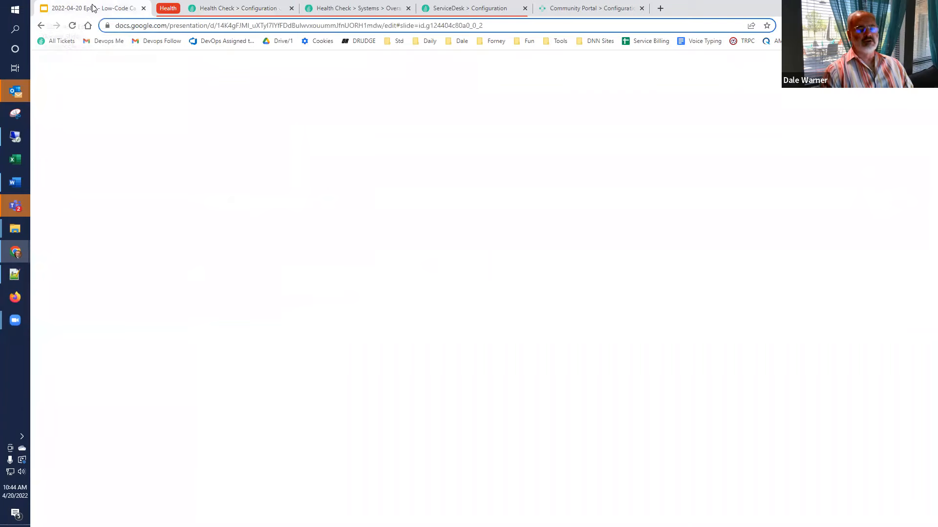
{"action": "key", "text": "Down"}
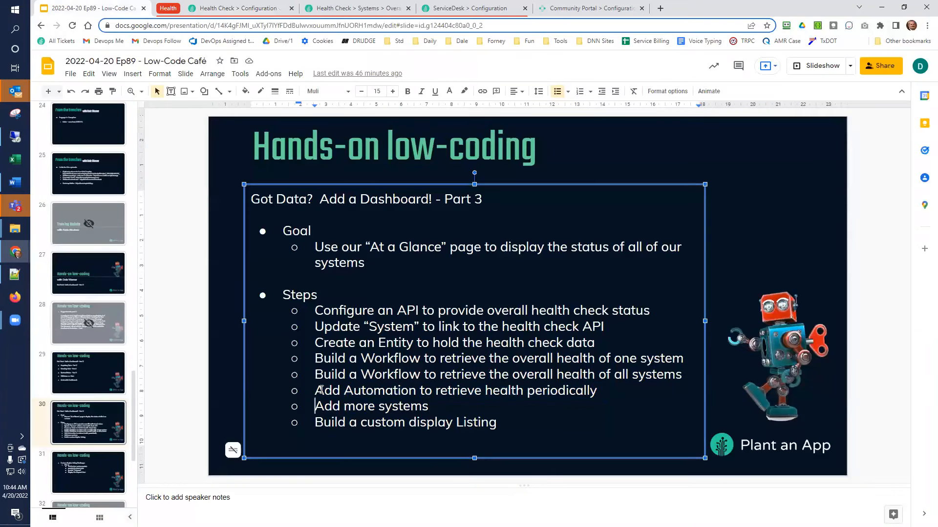
{"action": "key", "text": "shift+Home"}
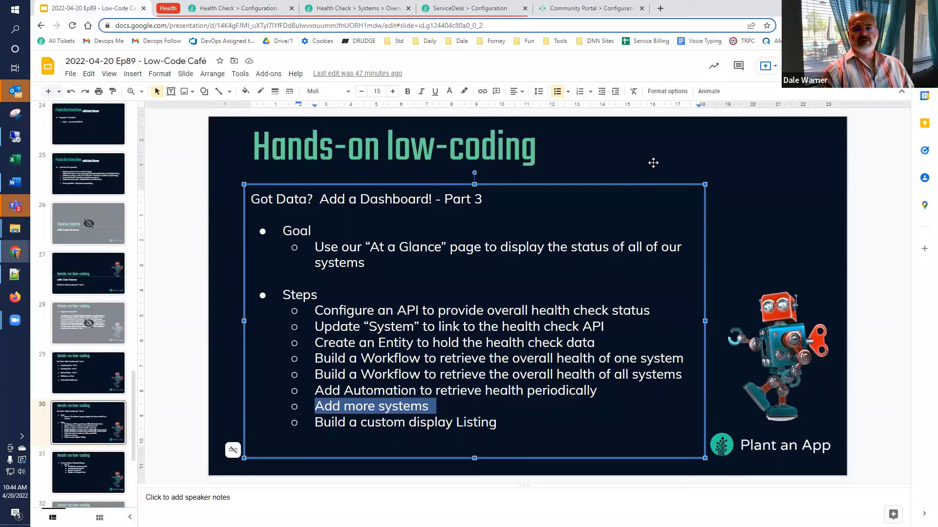
- Open the Systems listing in the Health Check app and view the app's Automation jobs
{"action": "left_click", "coordinate": [470, 9]}
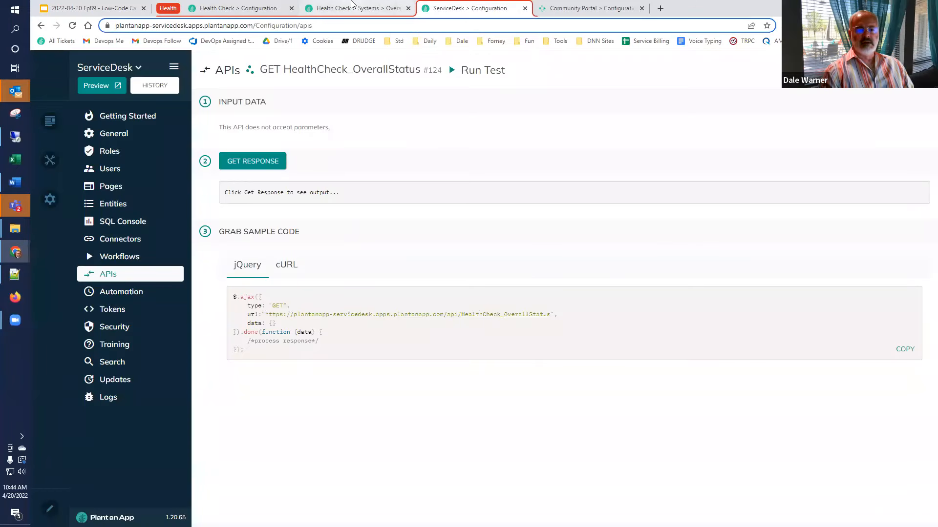
{"action": "left_click", "coordinate": [351, 6]}
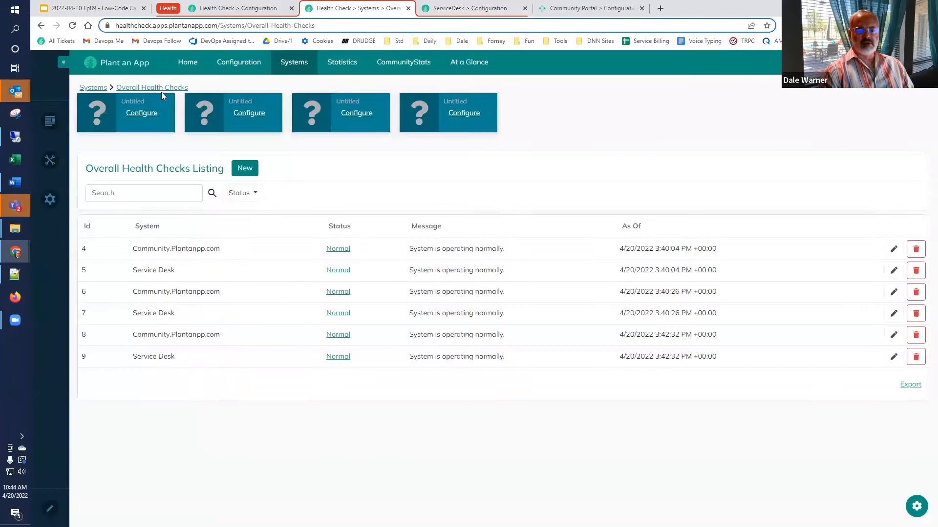
{"action": "left_click", "coordinate": [295, 60]}
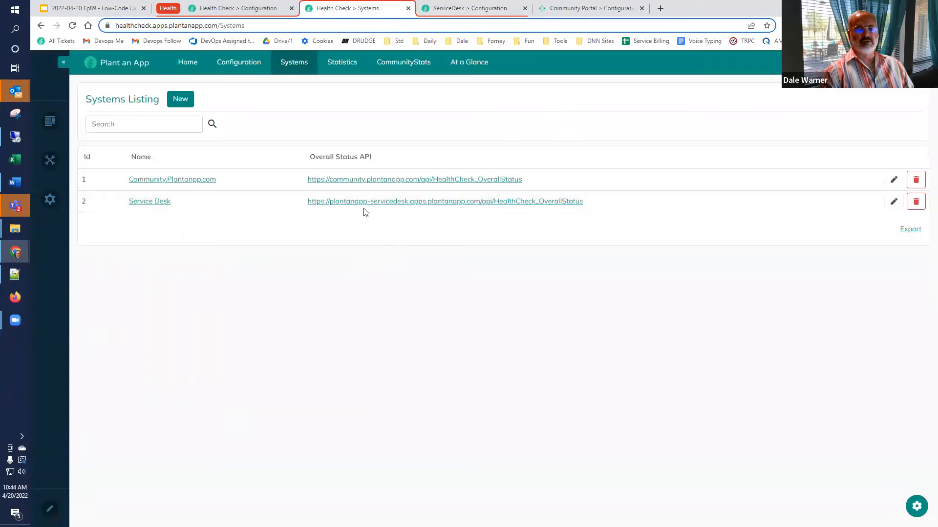
{"action": "left_click", "coordinate": [239, 8]}
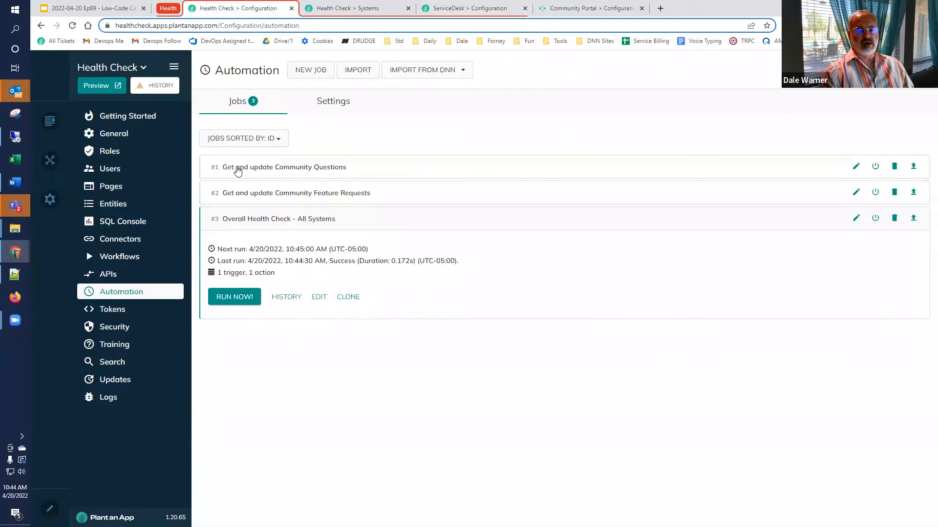
- In the ServiceDesk APIs, search endpoints for "over", then export HealthCheck_OverallStatus and copy its JSON
{"action": "left_click", "coordinate": [424, 9]}
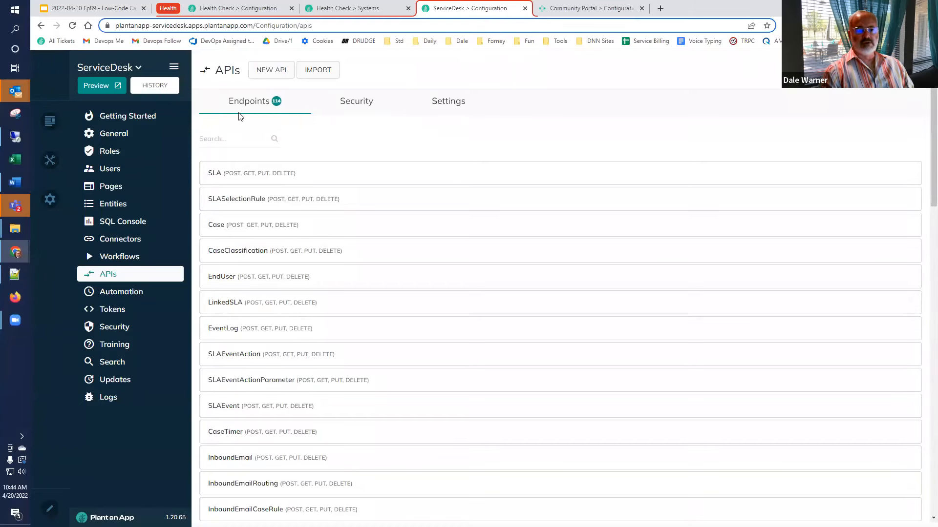
{"action": "left_click", "coordinate": [242, 138]}
{"action": "type", "text": "over"}
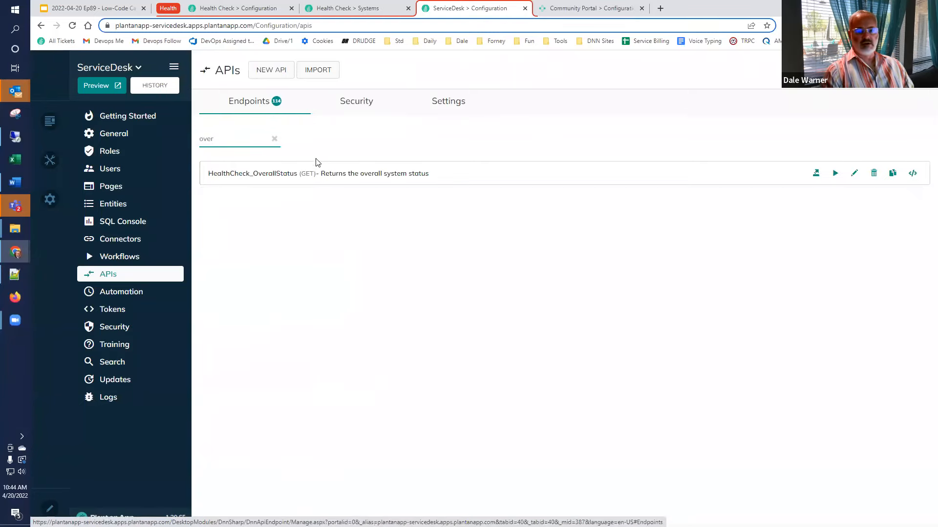
{"action": "left_click", "coordinate": [816, 174]}
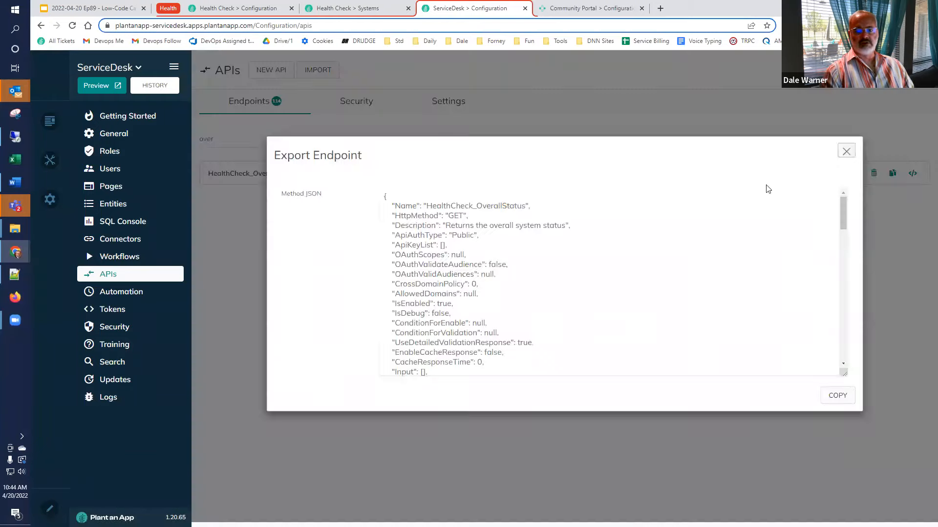
{"action": "left_click", "coordinate": [836, 396]}
{"action": "left_click", "coordinate": [846, 151]}
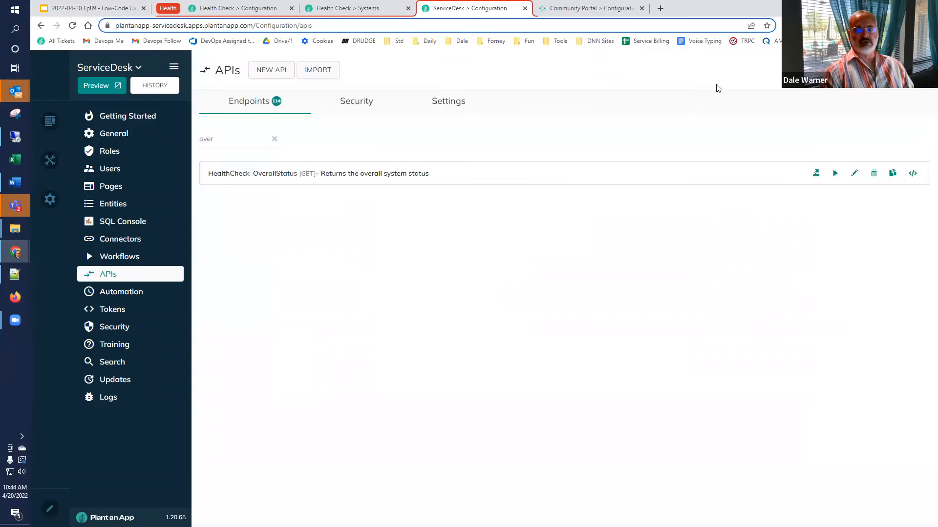
- Load campfire.plantanapp.com in place of the Community Portal and log in with the saved Campfire username and password
{"action": "left_click", "coordinate": [591, 8]}
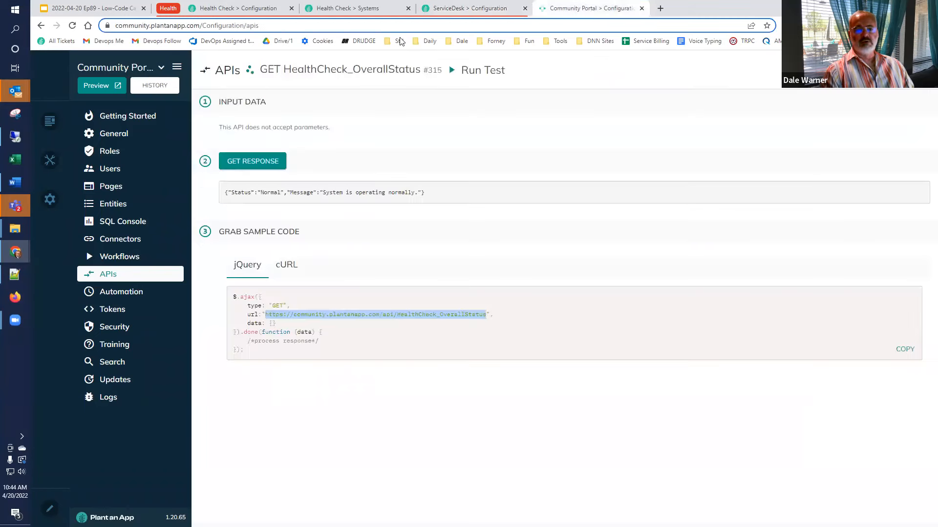
{"action": "left_click", "coordinate": [374, 28]}
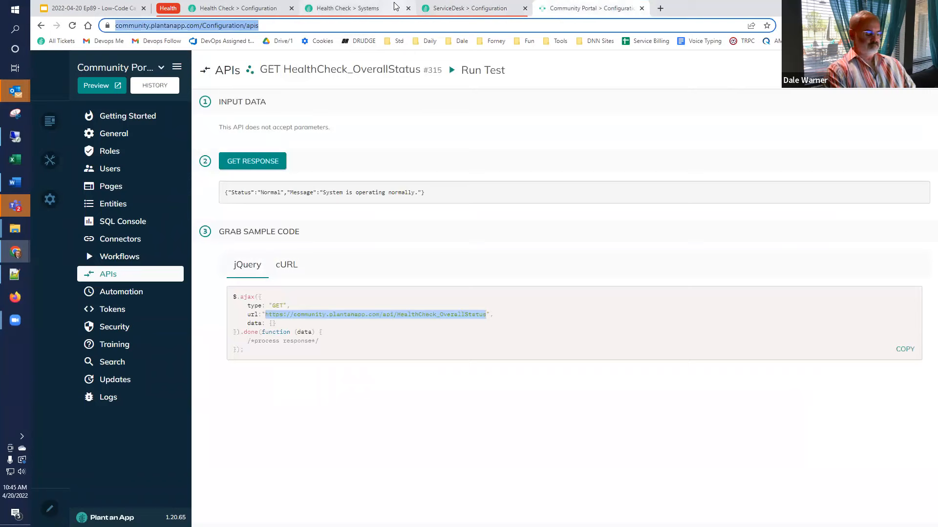
{"action": "type", "text": "camp"}
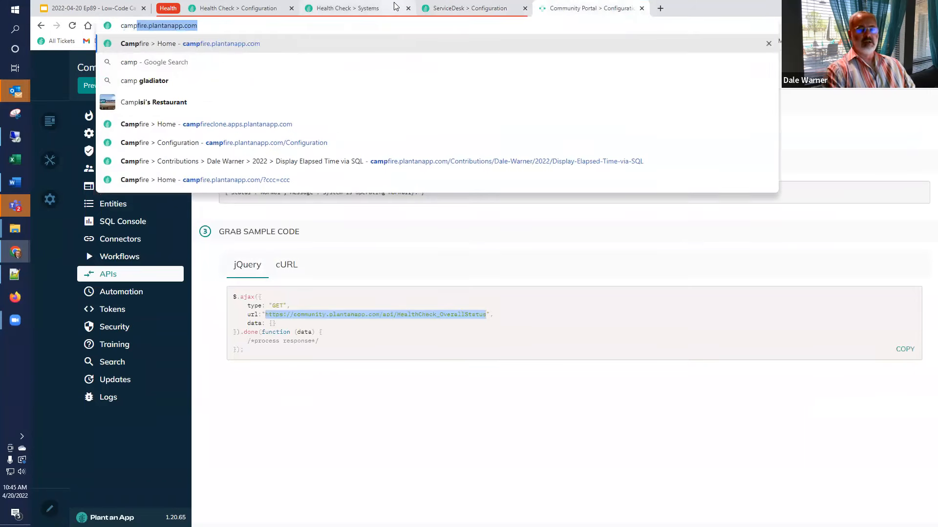
{"action": "key", "text": "Return"}
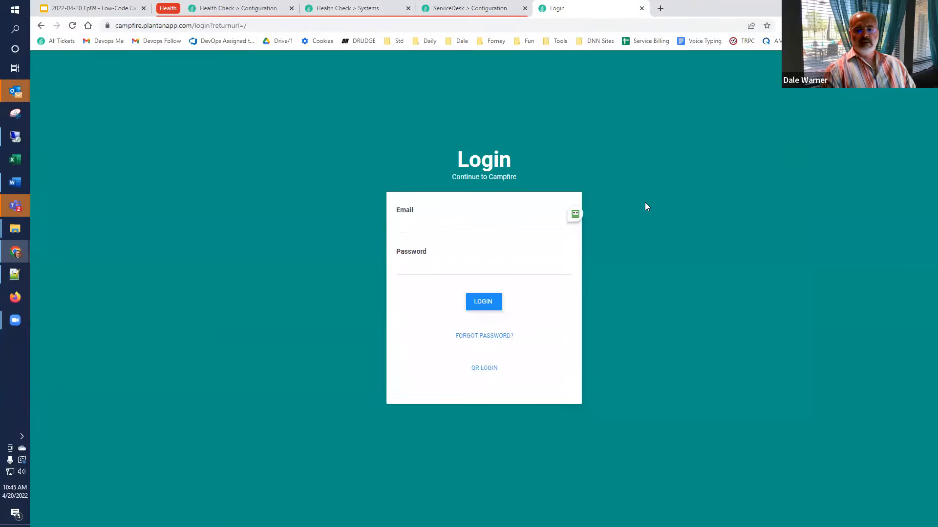
{"action": "left_click", "coordinate": [575, 217]}
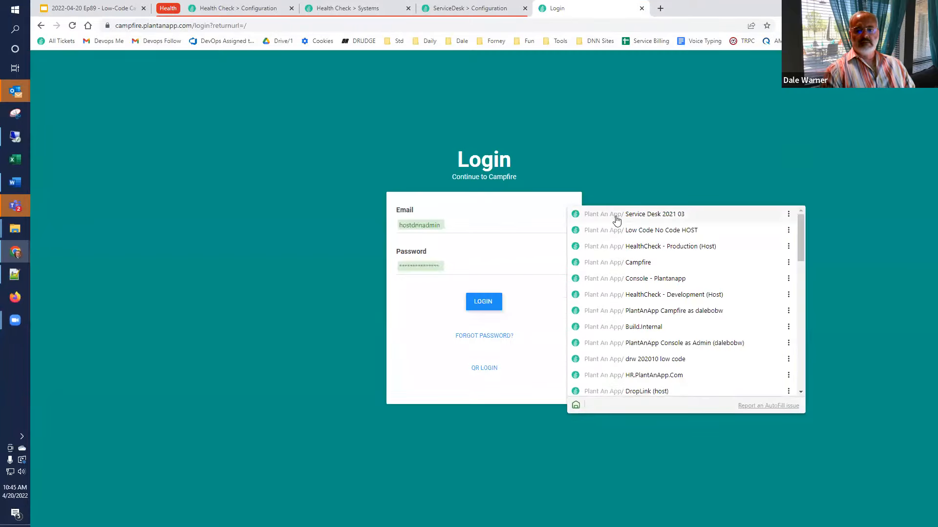
{"action": "left_click", "coordinate": [615, 263]}
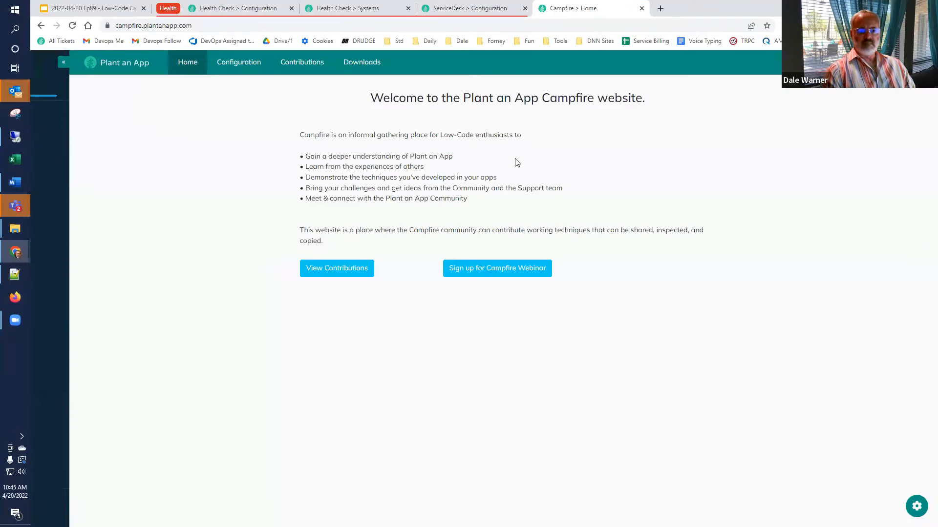
- Open Campfire's API configuration and search its endpoints for "over"
{"action": "left_click", "coordinate": [226, 62]}
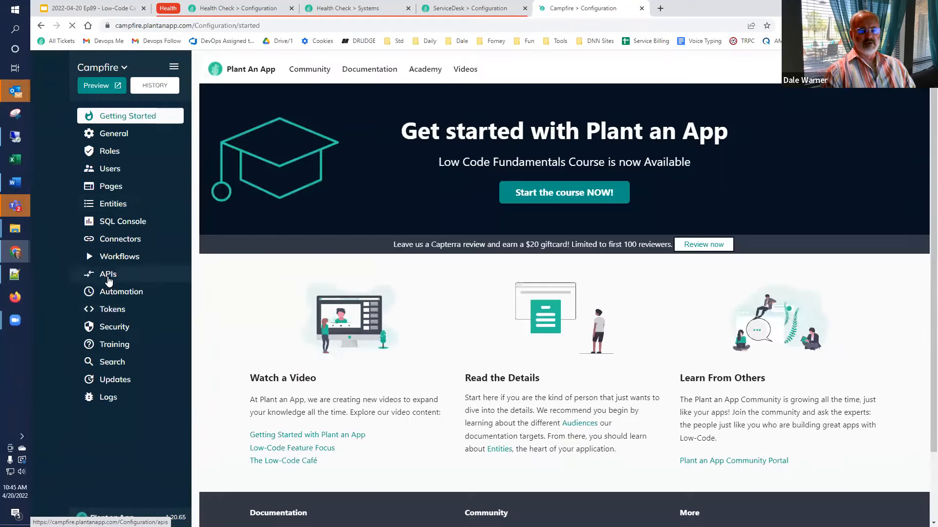
{"action": "left_click", "coordinate": [122, 271]}
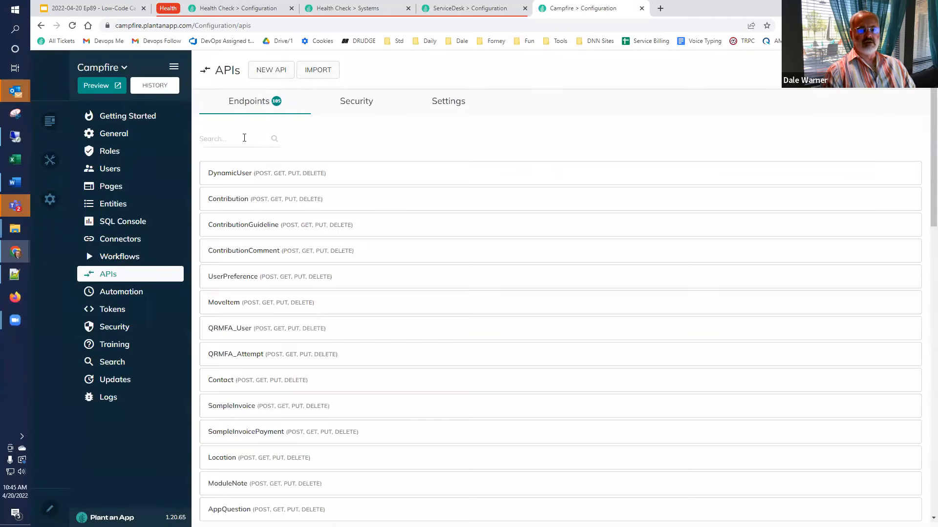
{"action": "left_click", "coordinate": [252, 138]}
{"action": "type", "text": "over"}
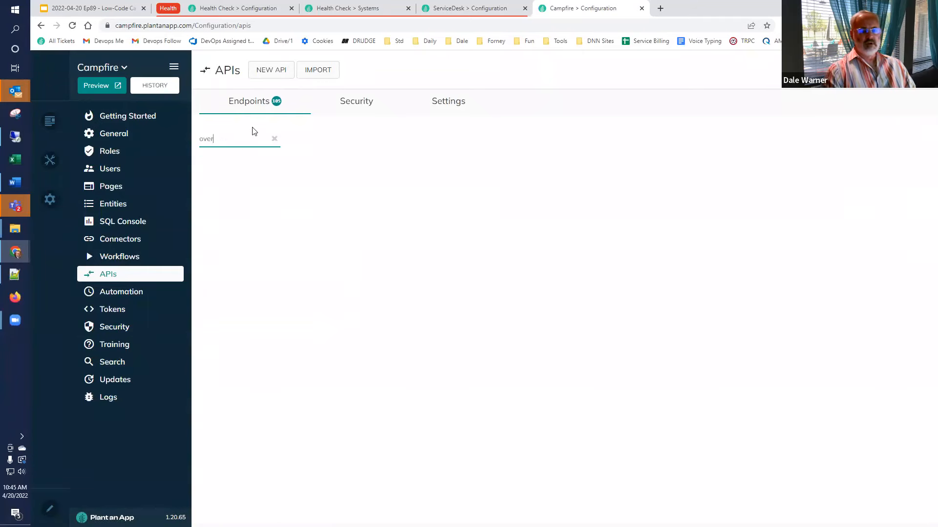
- Import the copied HealthCheck_OverallStatus endpoint JSON into Campfire without overwriting
{"action": "left_click", "coordinate": [319, 71]}
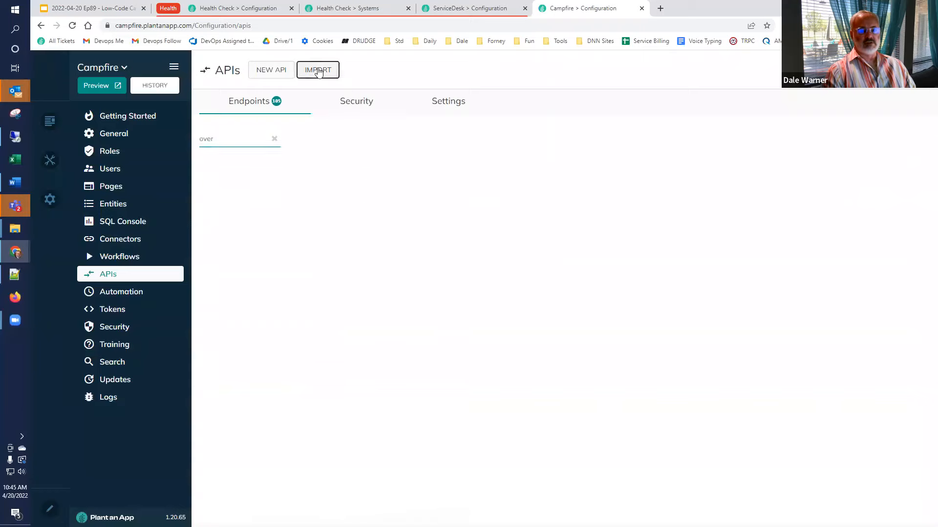
{"action": "key", "text": "ctrl+v"}
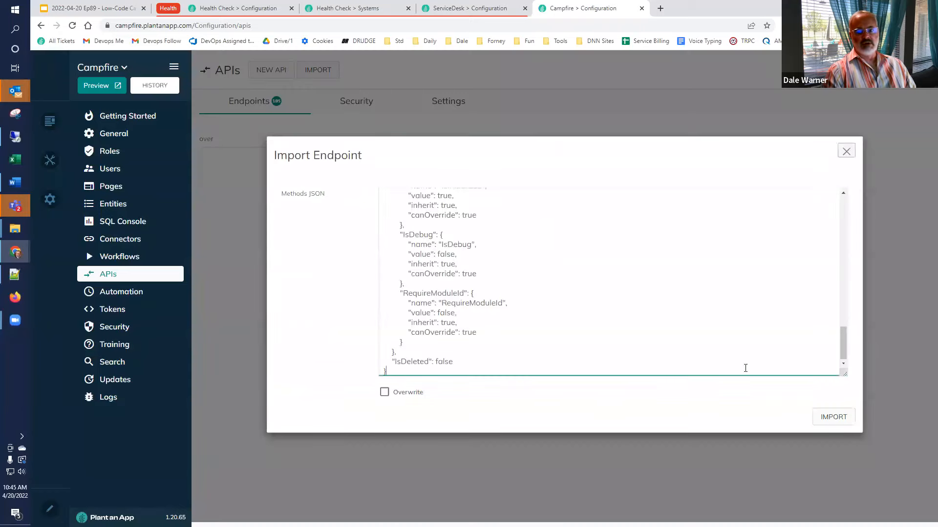
{"action": "left_click", "coordinate": [833, 417]}
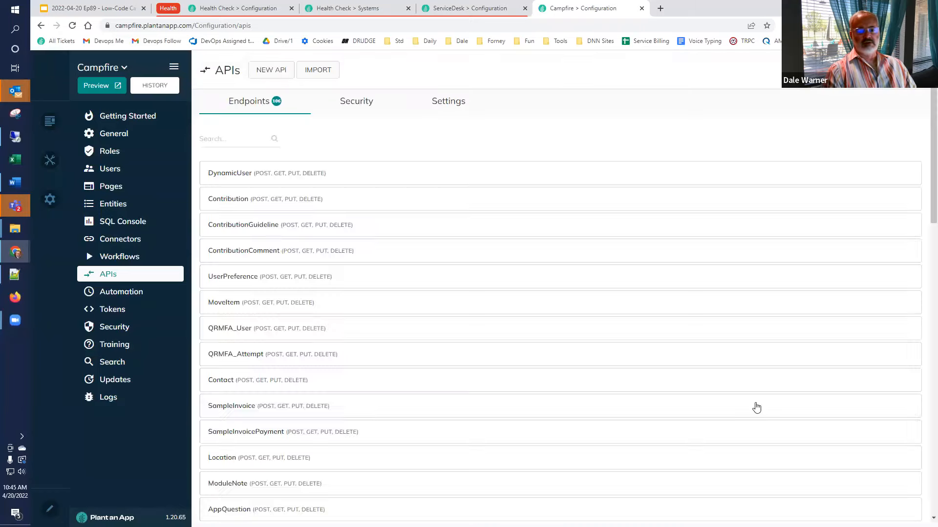
- Find the imported endpoint by searching "over", open it for editing, and inspect its New Object as JSON response action
{"action": "left_click", "coordinate": [213, 137]}
{"action": "type", "text": "over"}
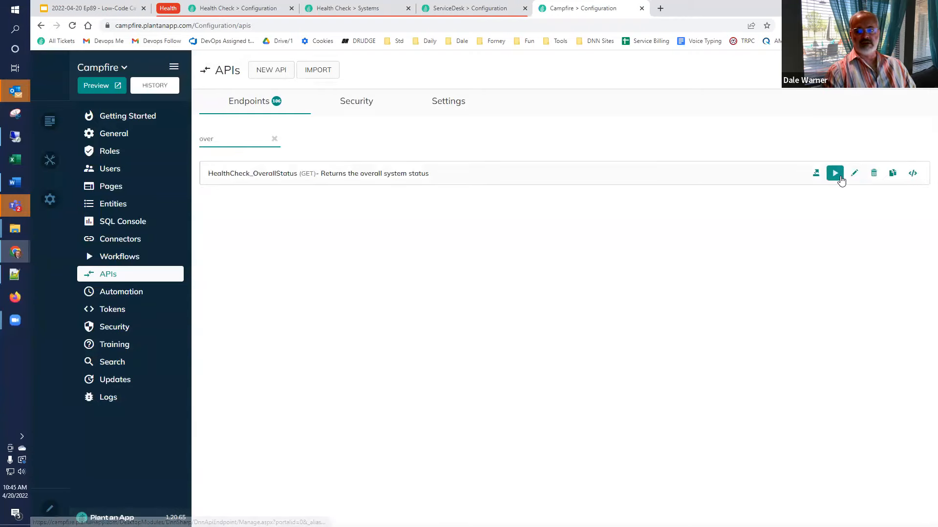
{"action": "left_click", "coordinate": [852, 175]}
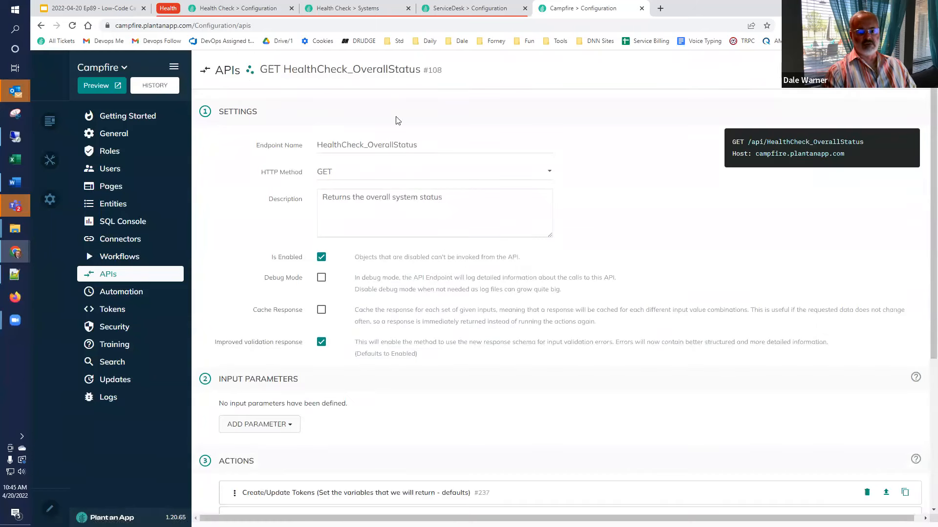
{"action": "scroll", "coordinate": [285, 305], "scroll_direction": "down", "scroll_amount": 4}
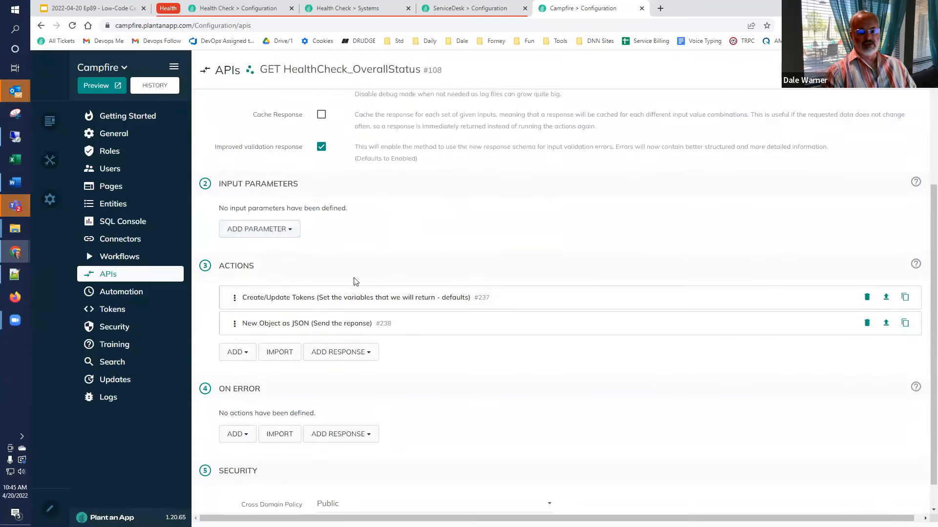
{"action": "left_click", "coordinate": [293, 324]}
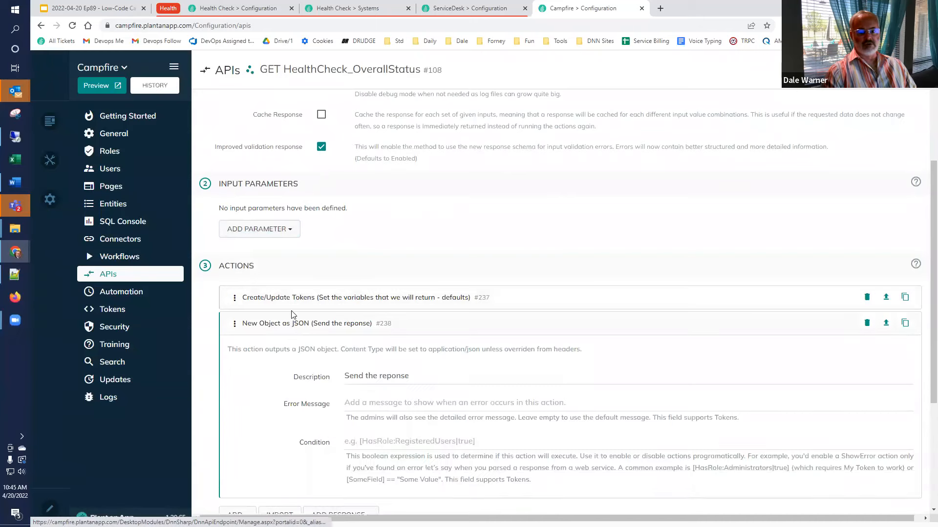
{"action": "scroll", "coordinate": [317, 356], "scroll_direction": "down", "scroll_amount": 4}
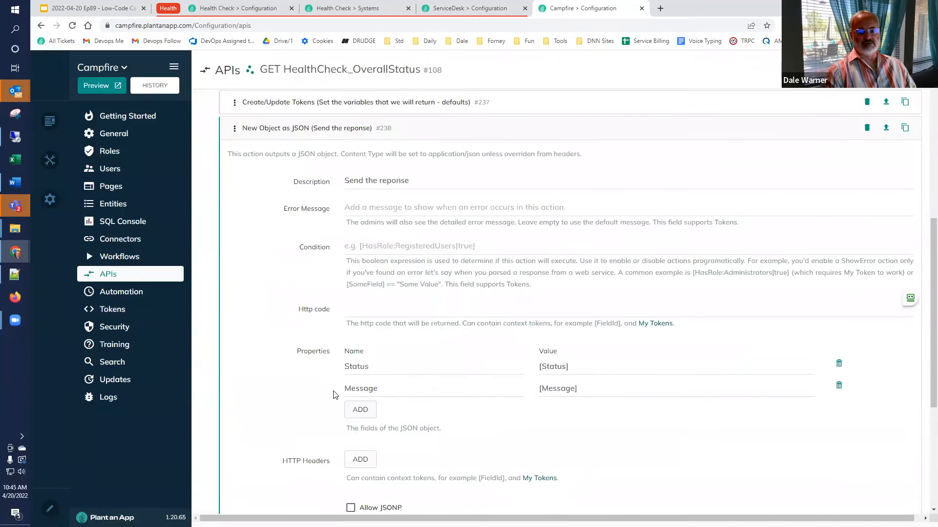
{"action": "left_click", "coordinate": [275, 128]}
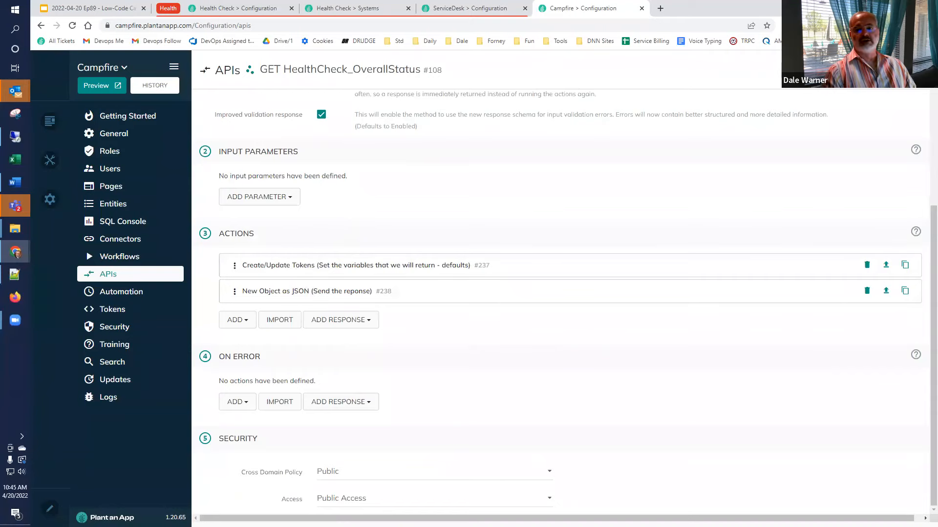
- Run a test of Campfire's HealthCheck_OverallStatus endpoint, get its response, and copy the API URL from the jQuery sample code
{"action": "left_click", "coordinate": [830, 70]}
{"action": "left_click", "coordinate": [255, 166]}
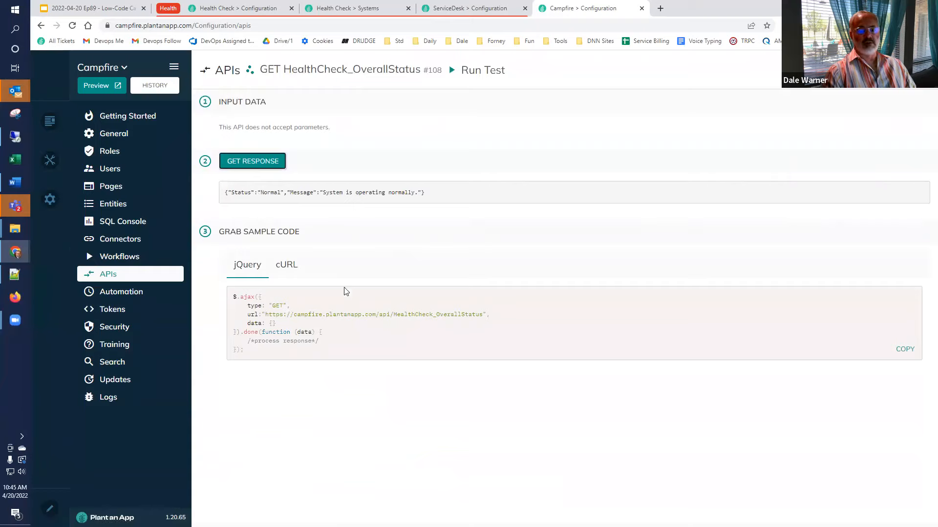
{"action": "left_click_drag", "start_coordinate": [484, 316], "coordinate": [264, 316]}
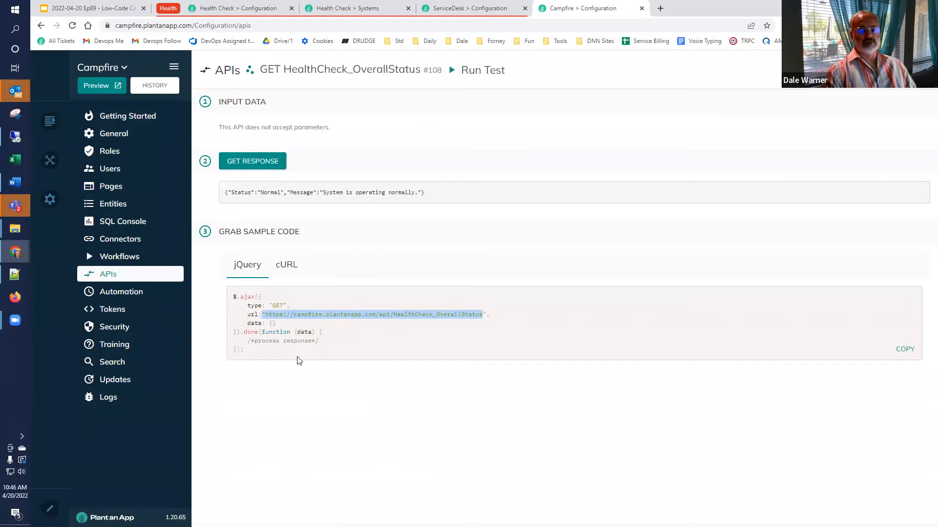
{"action": "key", "text": "shift+Right"}
{"action": "key", "text": "ctrl+c"}
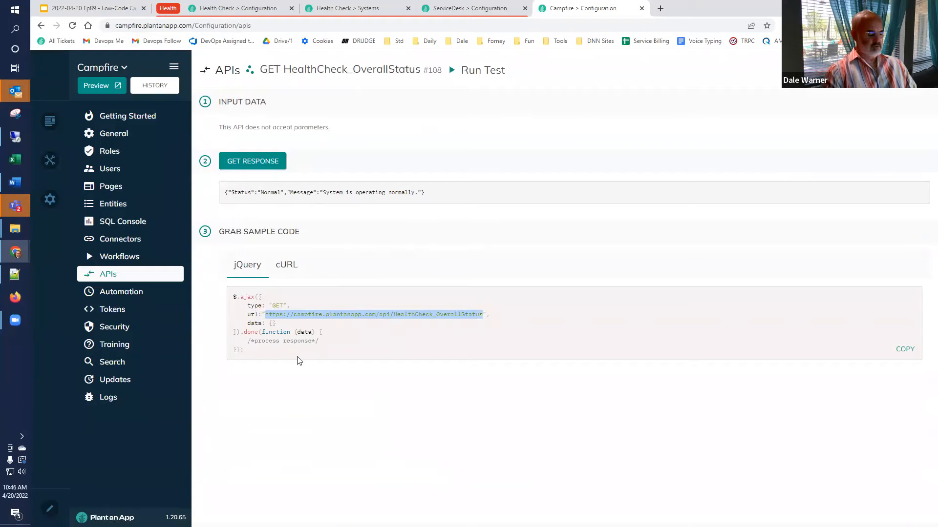
- In the Health Check Systems listing, add a system named Campfire with the copied URL as its Overall Status API
{"action": "left_click", "coordinate": [339, 10]}
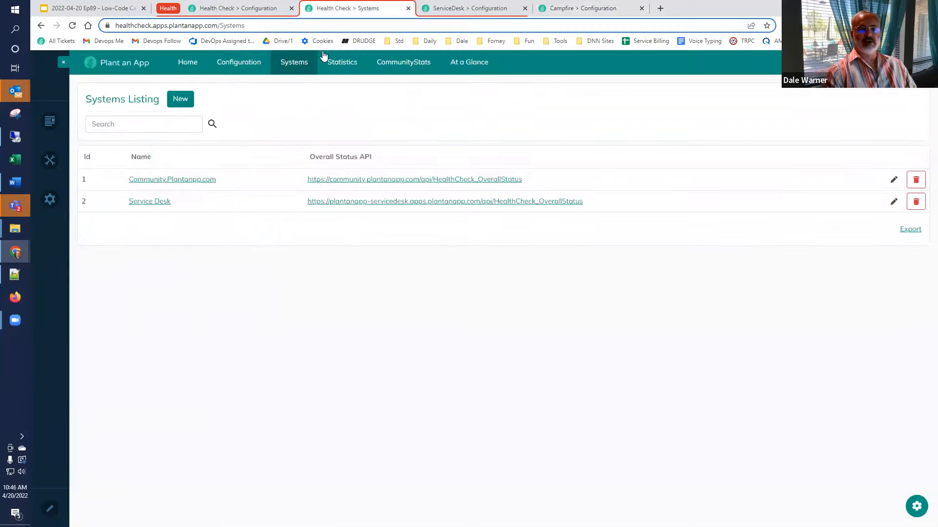
{"action": "left_click", "coordinate": [180, 98]}
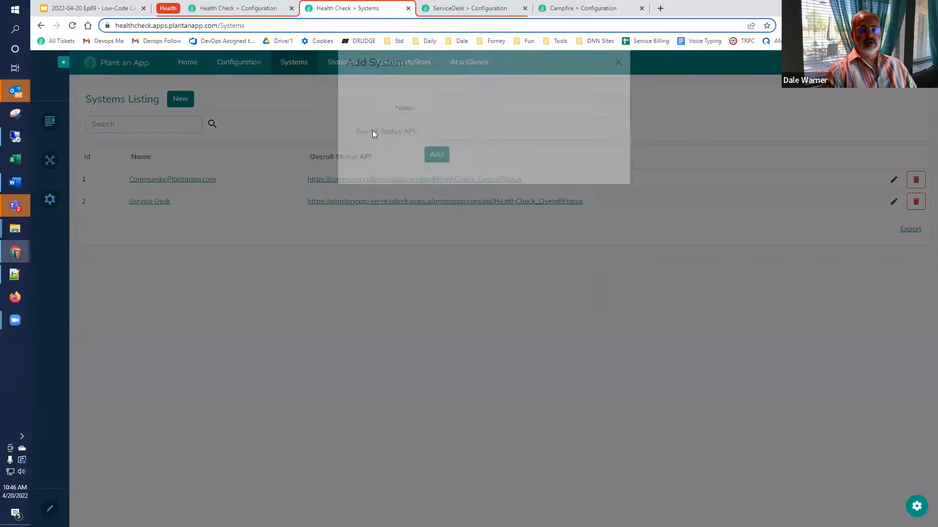
{"action": "left_click", "coordinate": [450, 123]}
{"action": "type", "text": "Camp"}
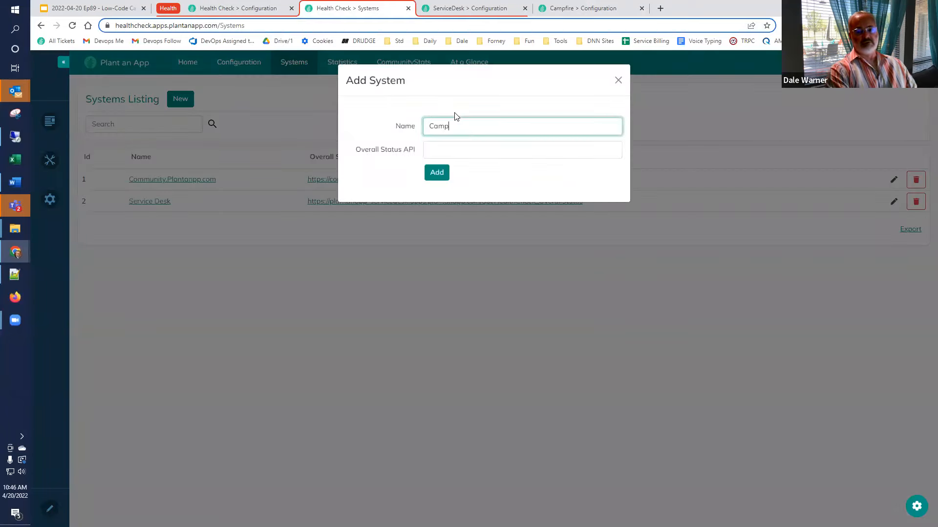
{"action": "type", "text": "fire"}
{"action": "key", "text": "Tab"}
{"action": "key", "text": "ctrl+v"}
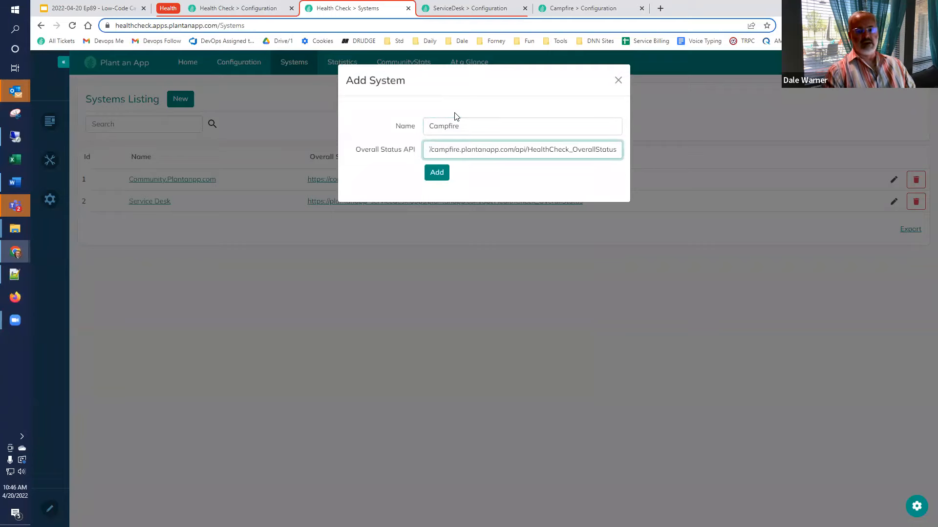
{"action": "left_click", "coordinate": [437, 172]}
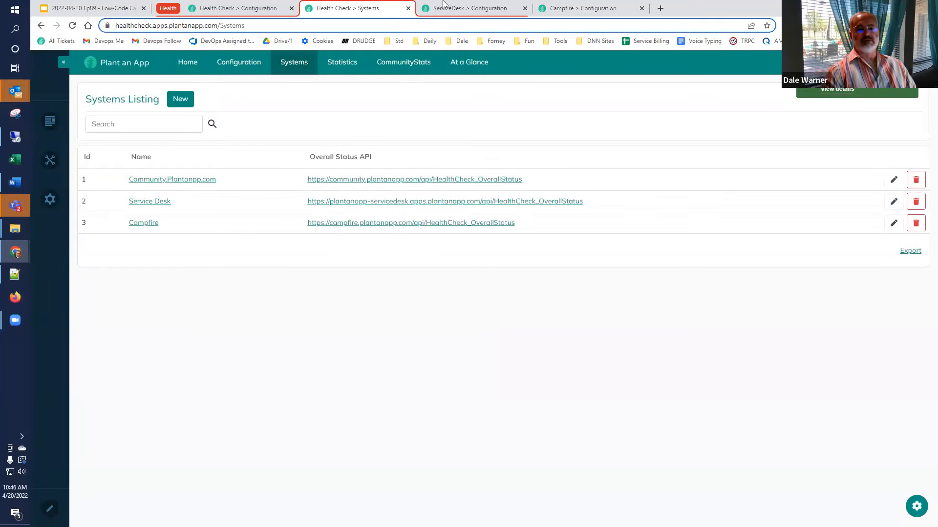
- Open the Overall Health Checks listing under Systems and sort it by Id in descending order
{"action": "left_click", "coordinate": [235, 10]}
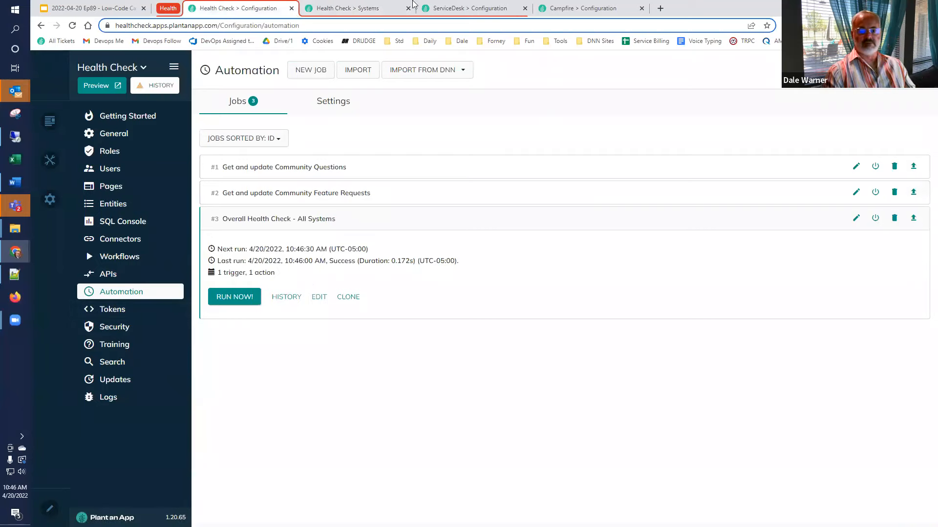
{"action": "left_click", "coordinate": [374, 9]}
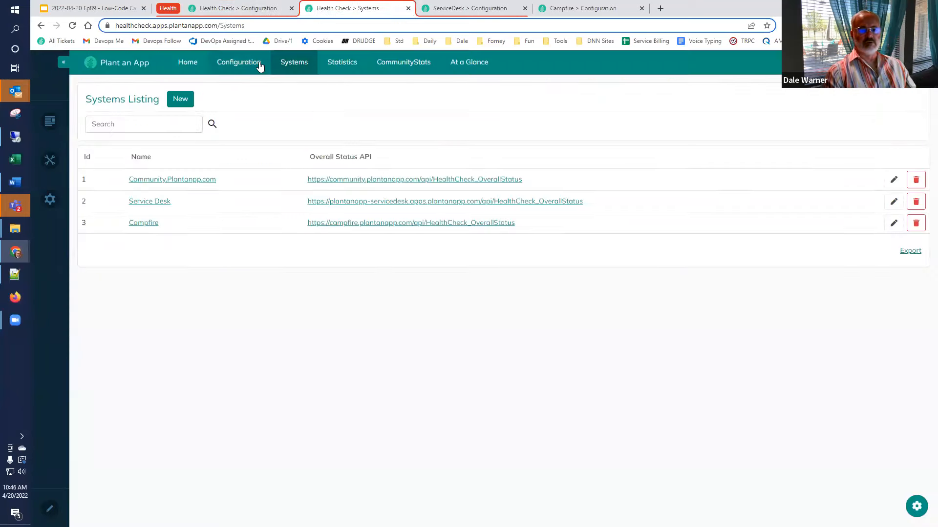
{"action": "mouse_move", "coordinate": [292, 67]}
{"action": "left_click", "coordinate": [300, 114]}
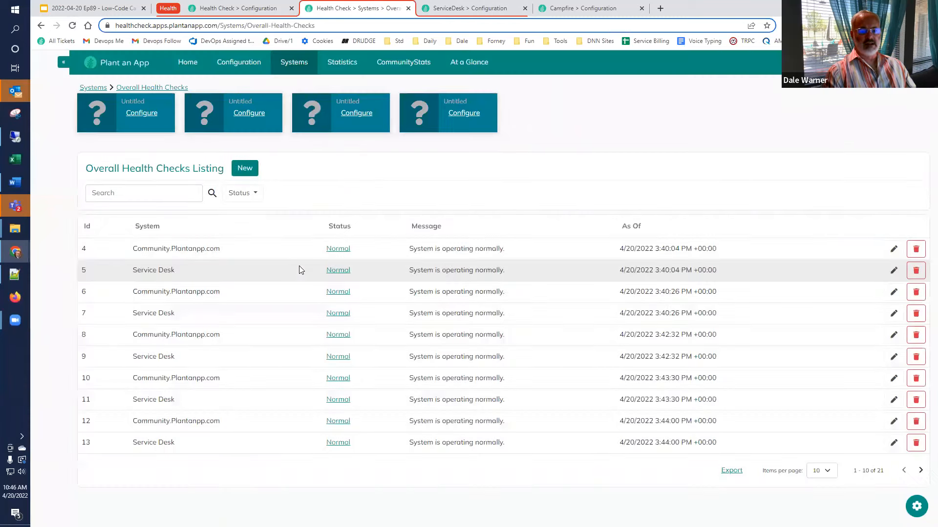
{"action": "left_click", "coordinate": [88, 227]}
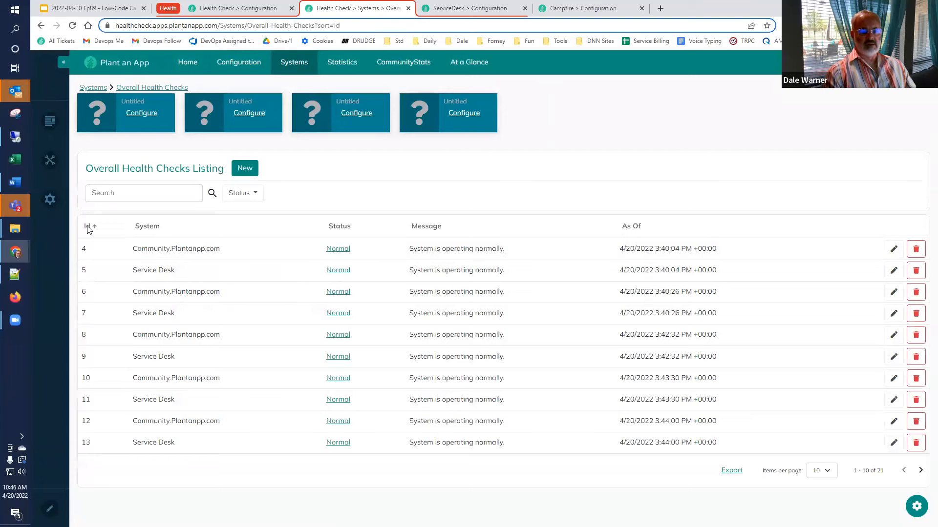
{"action": "left_click", "coordinate": [88, 228]}
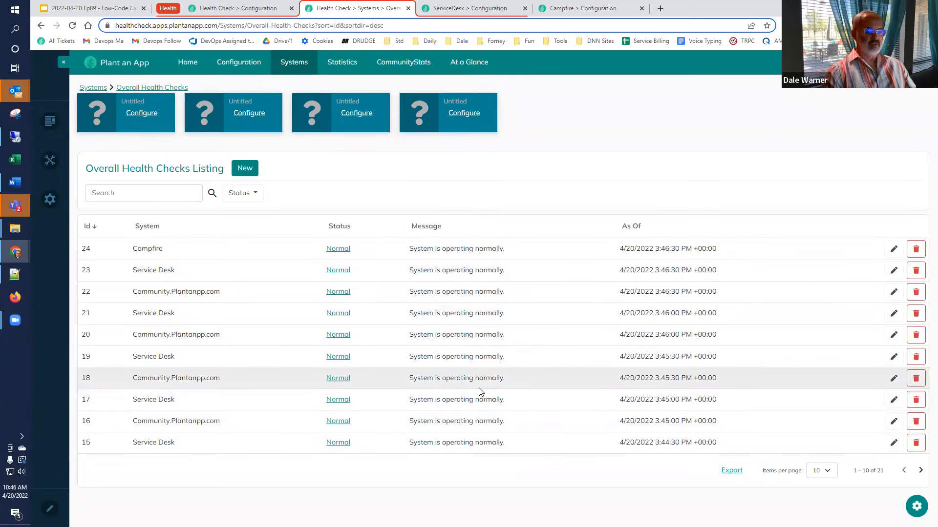
- Review the Custom Display Listing Challenges slide in the Low-Code Café presentation alongside the Overall Health Checks listing
{"action": "left_click", "coordinate": [102, 9]}
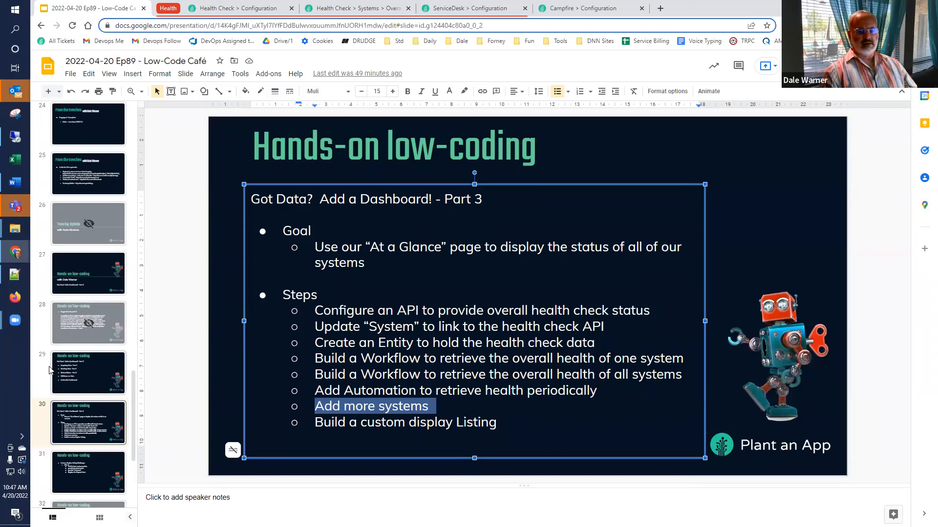
{"action": "left_click", "coordinate": [51, 429]}
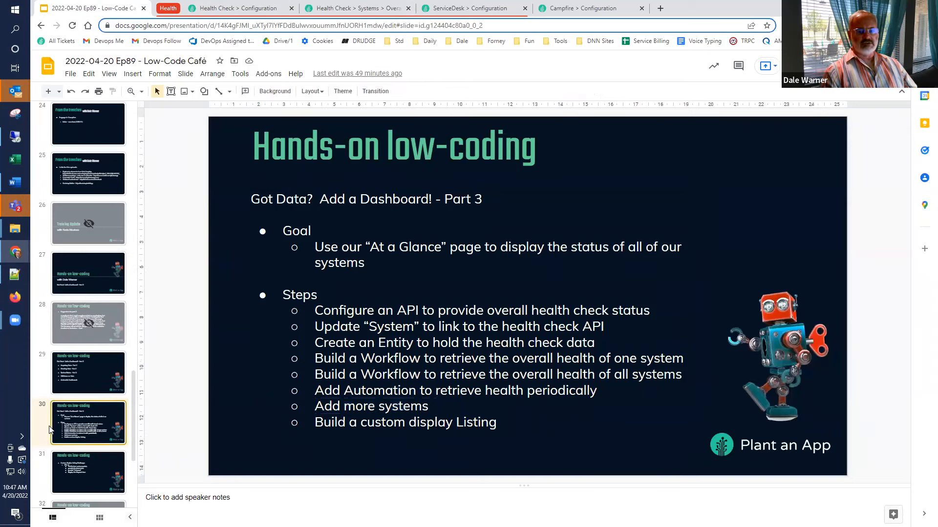
{"action": "left_click", "coordinate": [54, 463]}
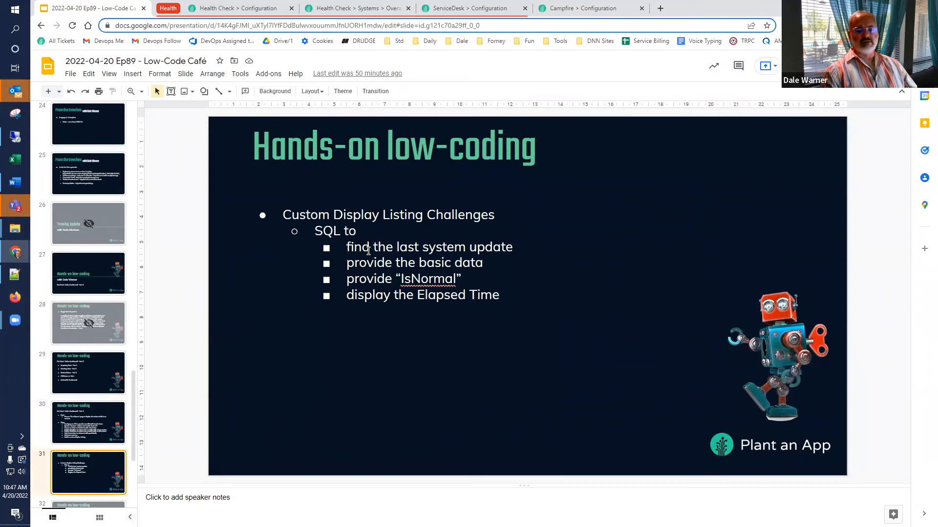
{"action": "left_click", "coordinate": [345, 8]}
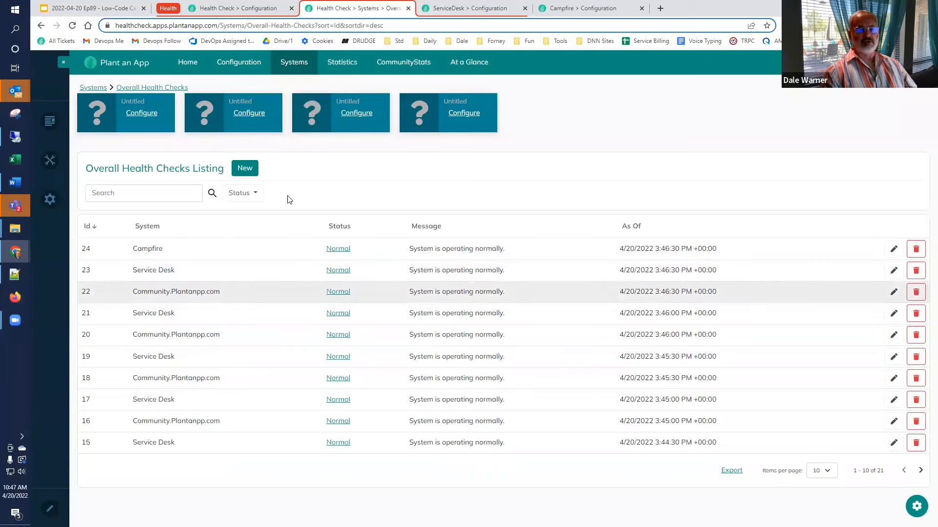
{"action": "left_click", "coordinate": [97, 8]}
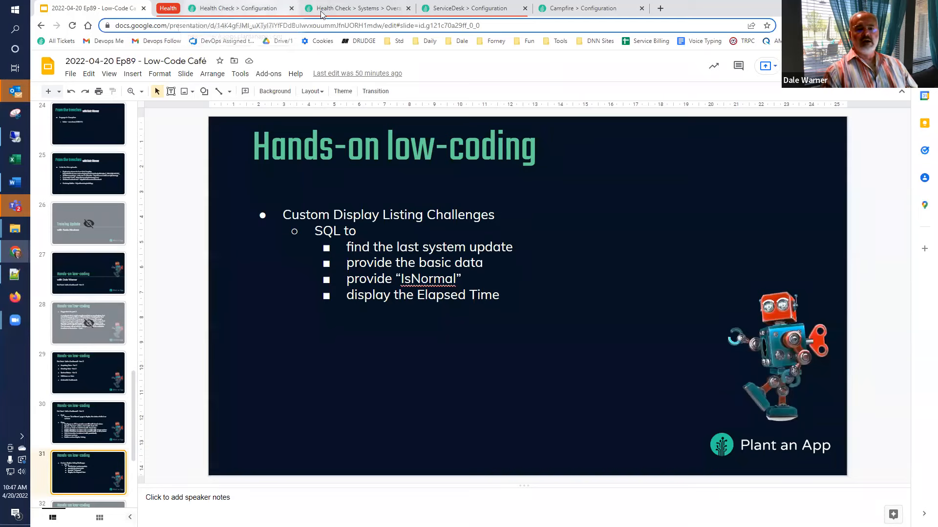
- Close the ServiceDesk and Campfire configuration pages
{"action": "left_click", "coordinate": [477, 8]}
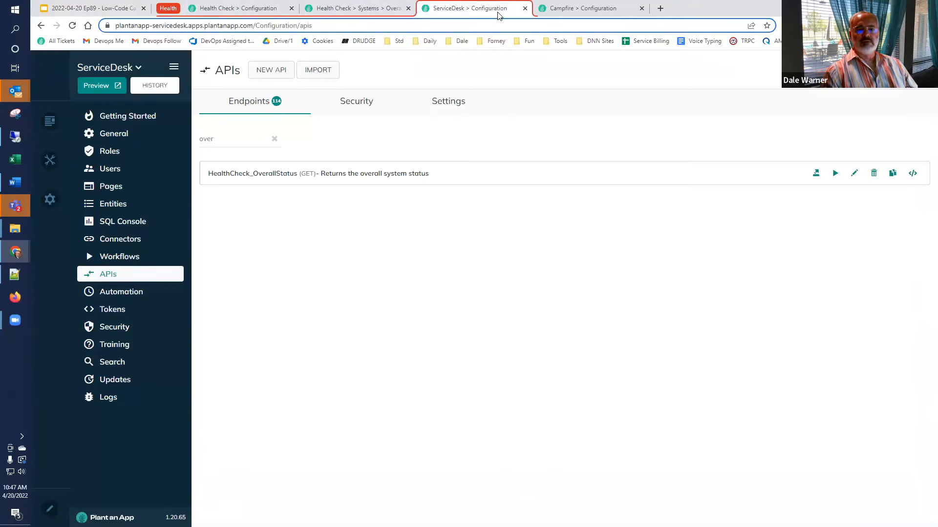
{"action": "left_click", "coordinate": [524, 8]}
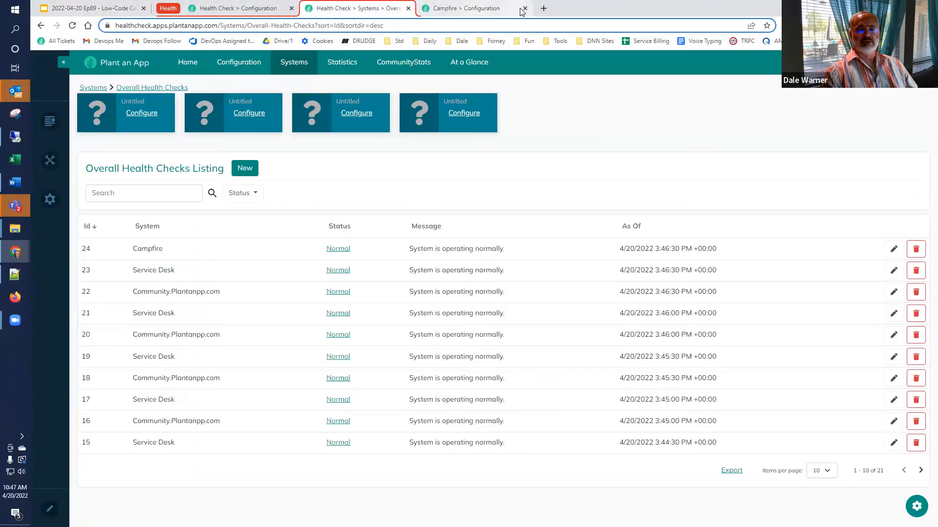
{"action": "left_click", "coordinate": [525, 8]}
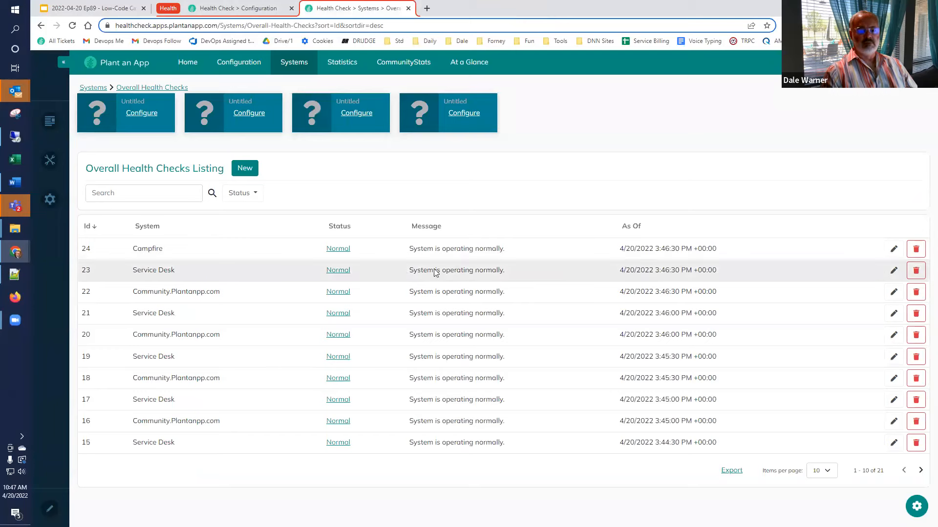
- Open the Health Check site's At a Glance page in a new browser tab
{"action": "mouse_move", "coordinate": [471, 64]}
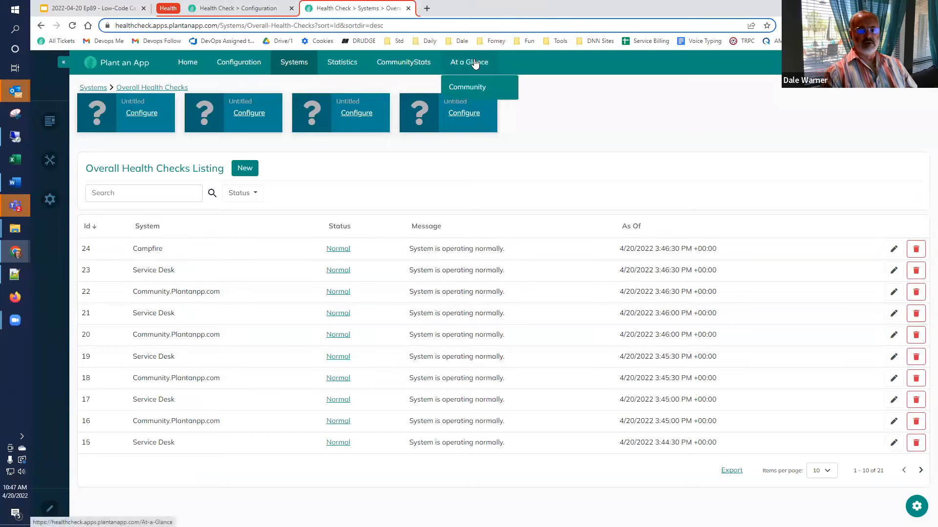
{"action": "right_click", "coordinate": [473, 64]}
{"action": "left_click", "coordinate": [492, 68]}
{"action": "left_click", "coordinate": [454, 7]}
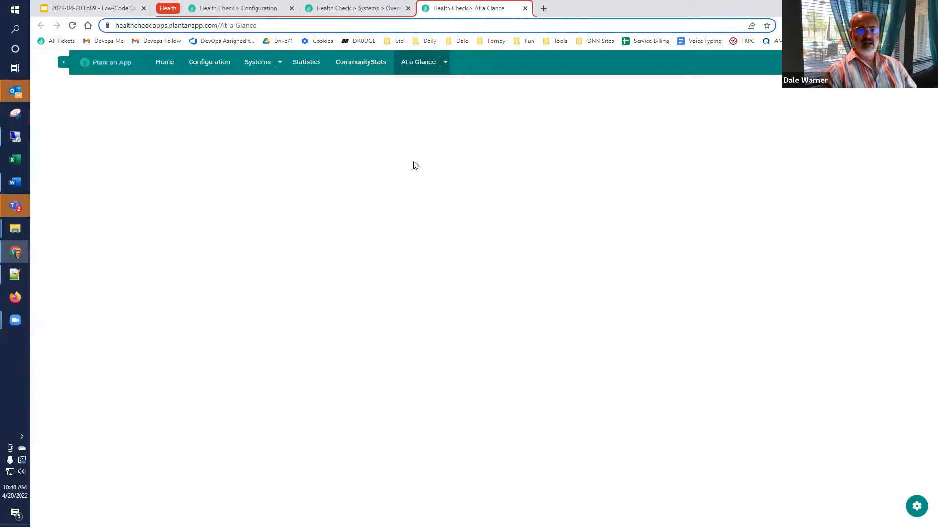
- Add an avt.ActionGrid module to the At a Glance page and set its data source to SQL Select
{"action": "left_click", "coordinate": [50, 508]}
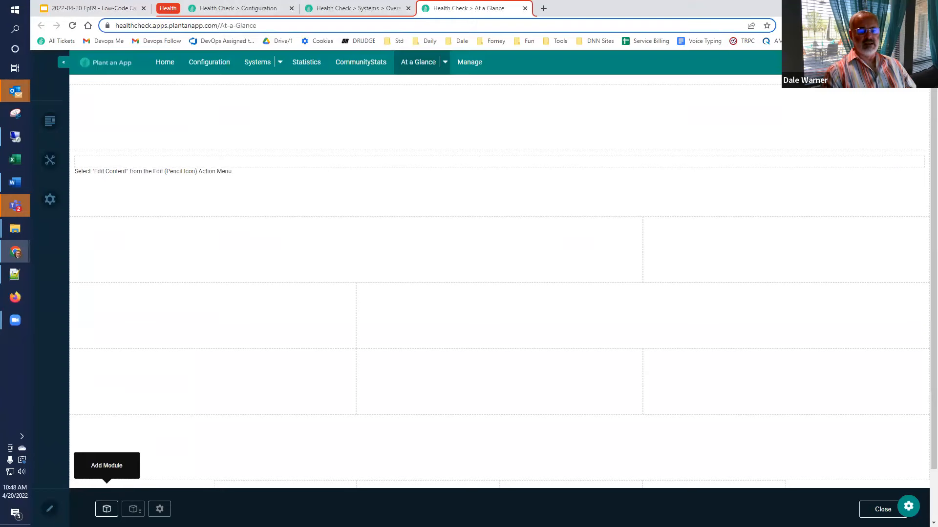
{"action": "left_click", "coordinate": [107, 509]}
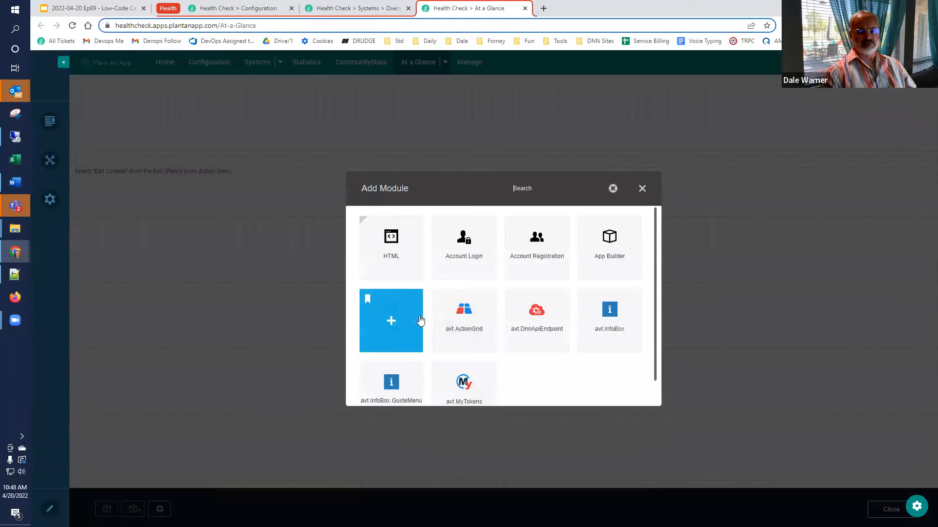
{"action": "left_click", "coordinate": [461, 314]}
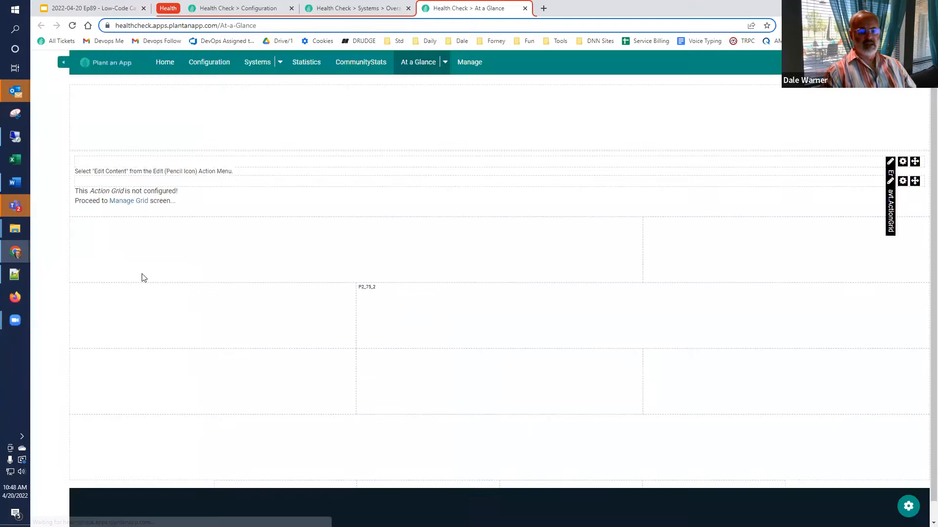
{"action": "left_click", "coordinate": [371, 221]}
{"action": "left_click", "coordinate": [365, 373]}
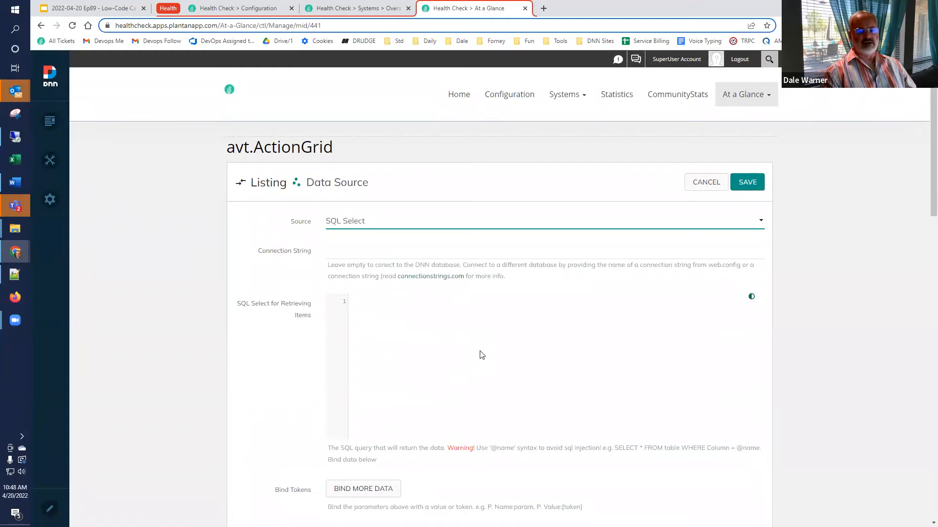
- In the Health Check SQL Console, write and run the query "select * from app.OverallHealthCheck"
{"action": "left_click", "coordinate": [231, 9]}
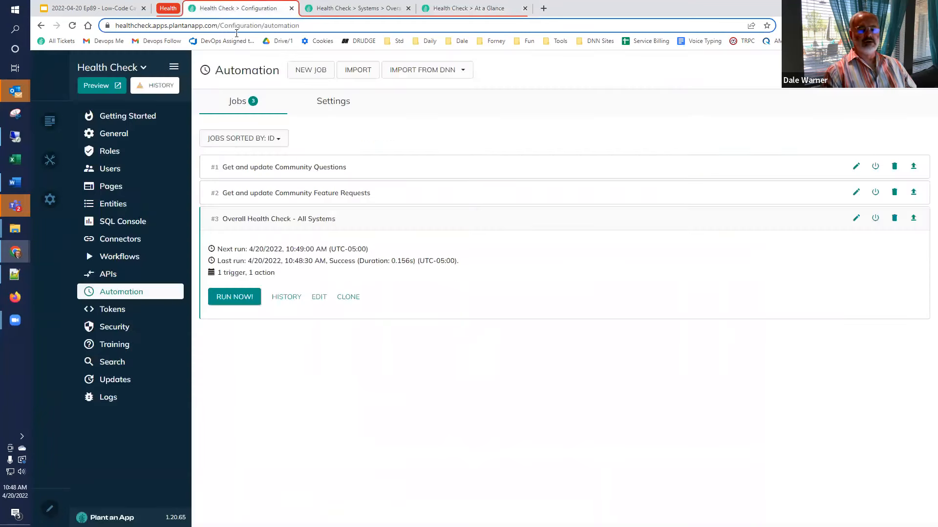
{"action": "left_click", "coordinate": [136, 223]}
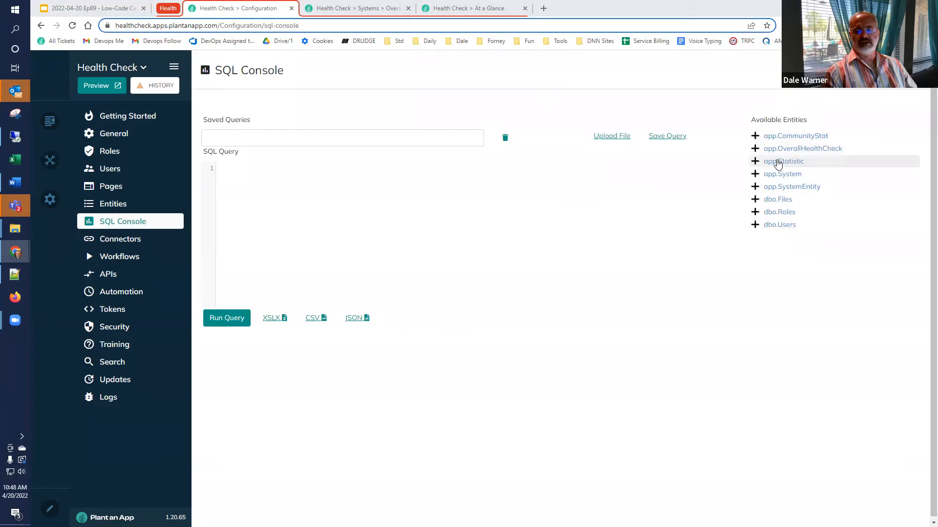
{"action": "left_click", "coordinate": [766, 149]}
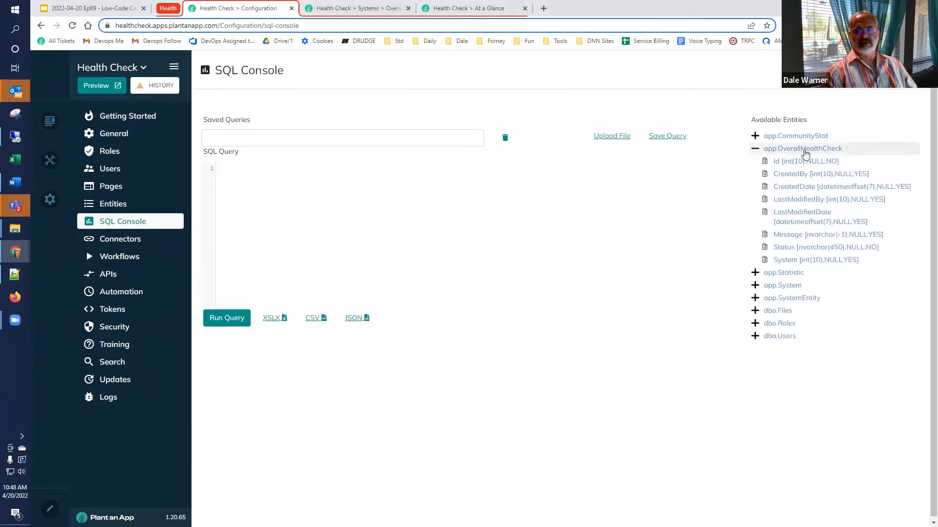
{"action": "left_click", "coordinate": [809, 153]}
{"action": "left_click", "coordinate": [412, 225]}
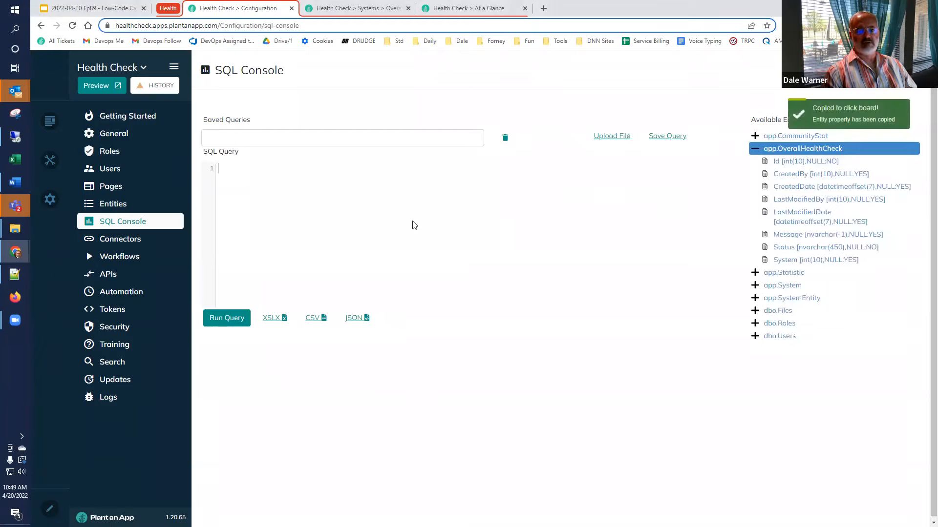
{"action": "type", "text": "select * from"}
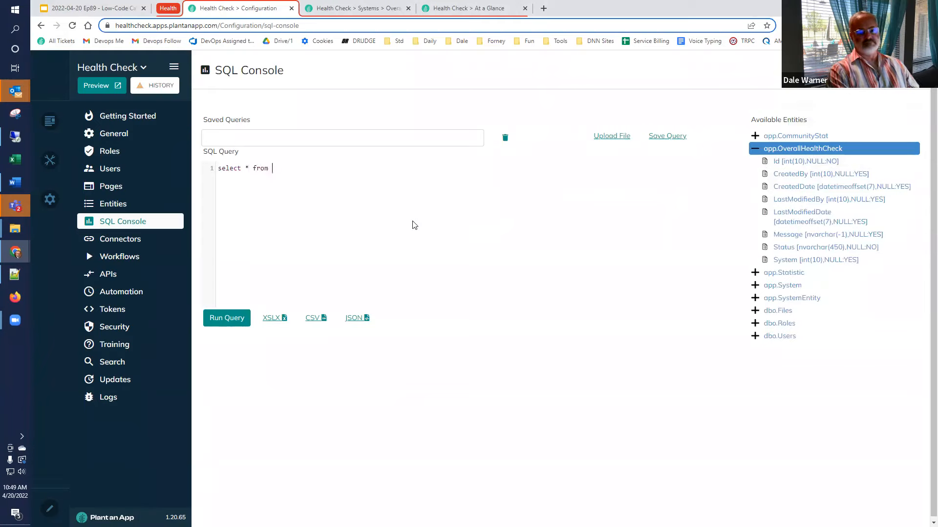
{"action": "key", "text": "ctrl+v"}
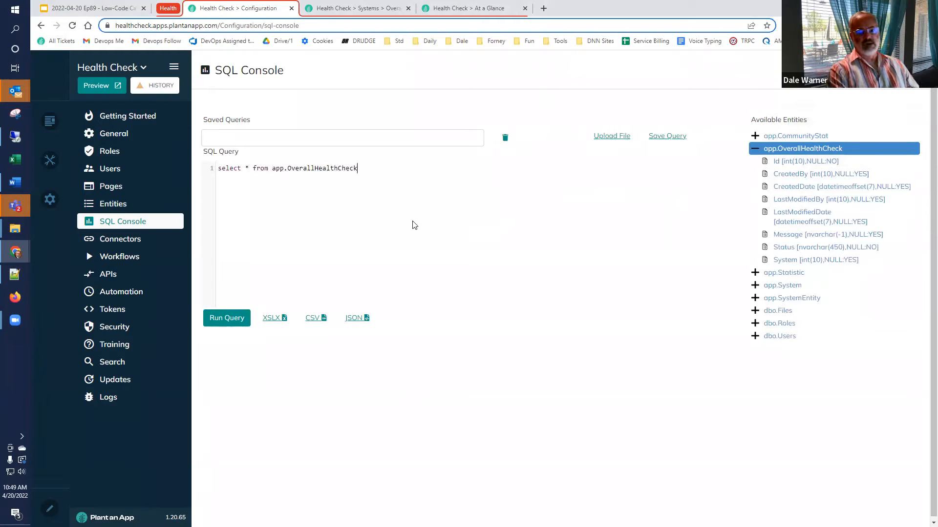
{"action": "left_click", "coordinate": [807, 150]}
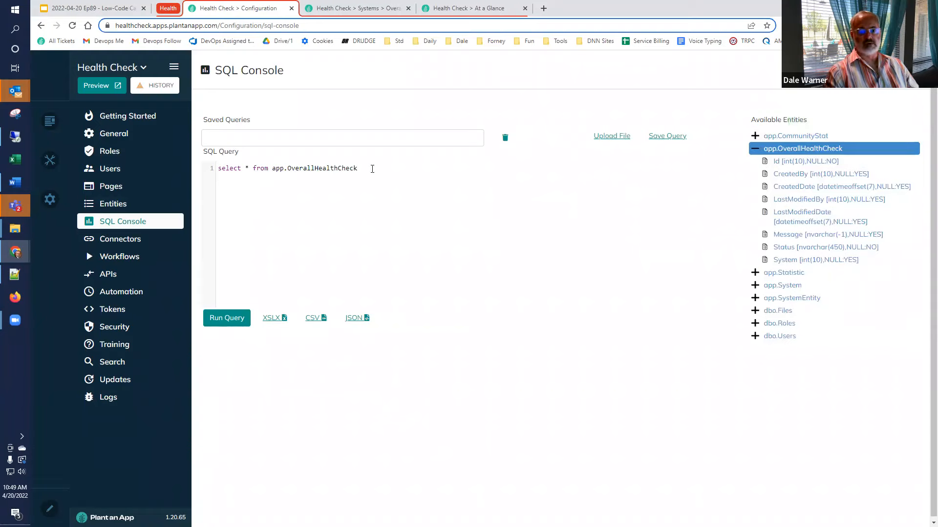
{"action": "left_click", "coordinate": [229, 320]}
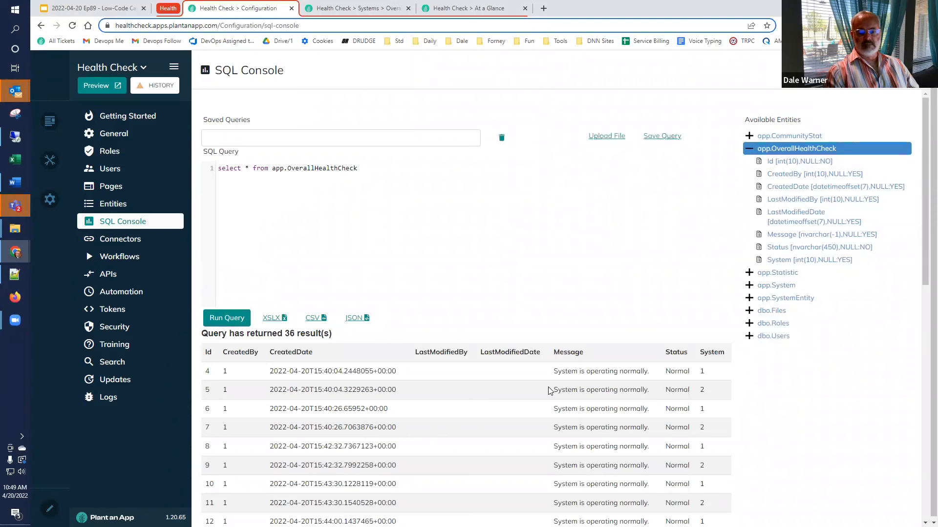
- Replace the asterisk in the query with the Id and Status columns
{"action": "left_click", "coordinate": [770, 163]}
{"action": "left_click", "coordinate": [250, 168]}
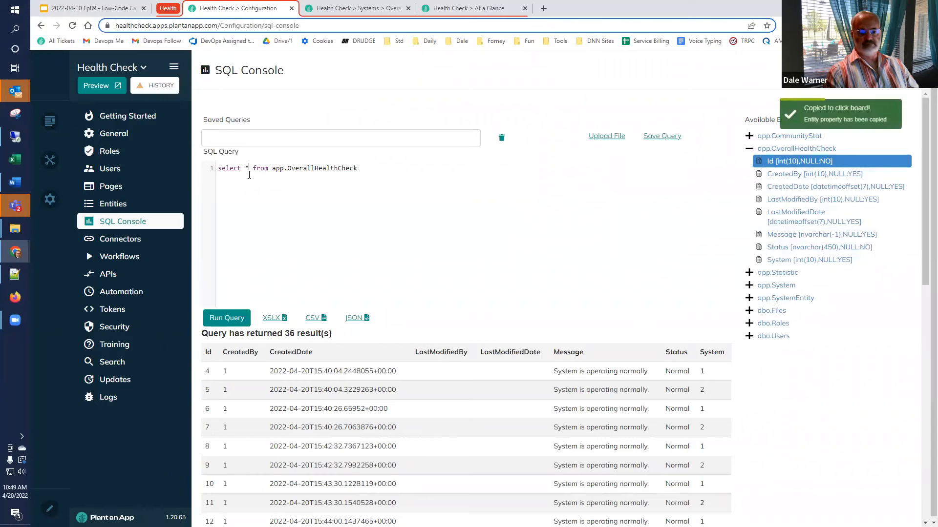
{"action": "key", "text": "BackSpace"}
{"action": "key", "text": "ctrl+v"}
{"action": "type", "text": ","}
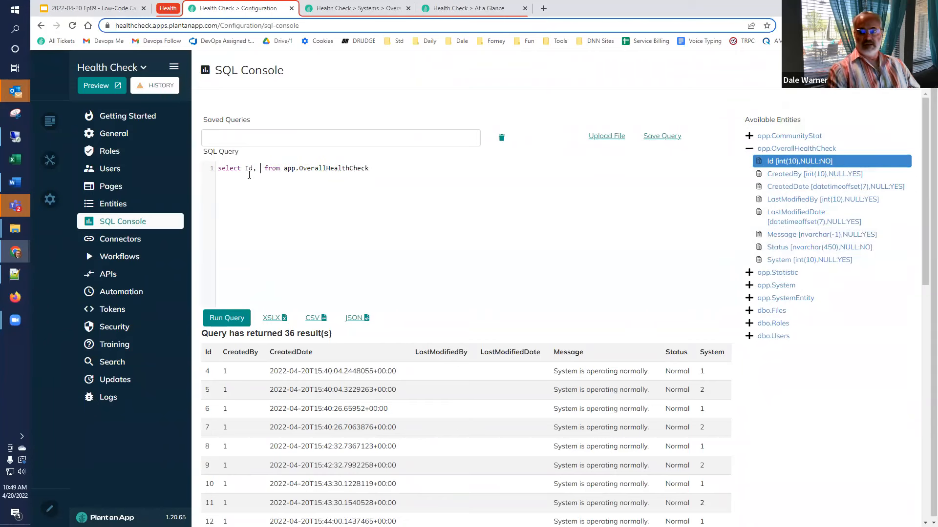
{"action": "left_click", "coordinate": [789, 247]}
{"action": "left_click", "coordinate": [262, 169]}
{"action": "key", "text": "ctrl+v"}
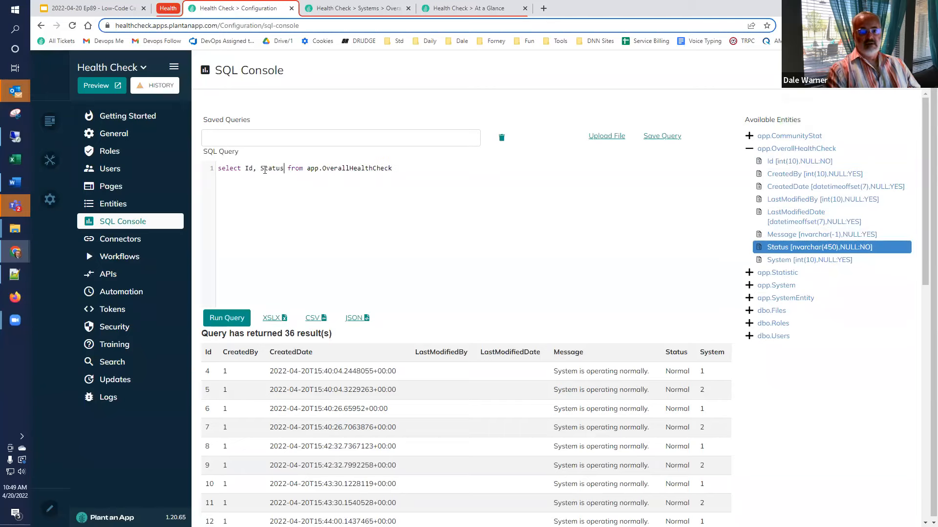
- Add the System and CreatedDate columns after Status in the select list and run the query
{"action": "left_click", "coordinate": [783, 262]}
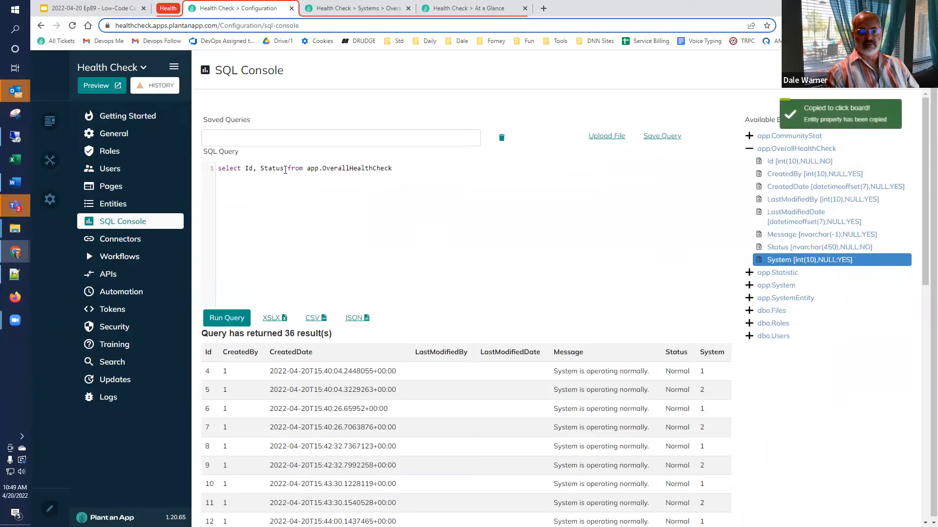
{"action": "type", "text": ","}
{"action": "key", "text": "ctrl+v"}
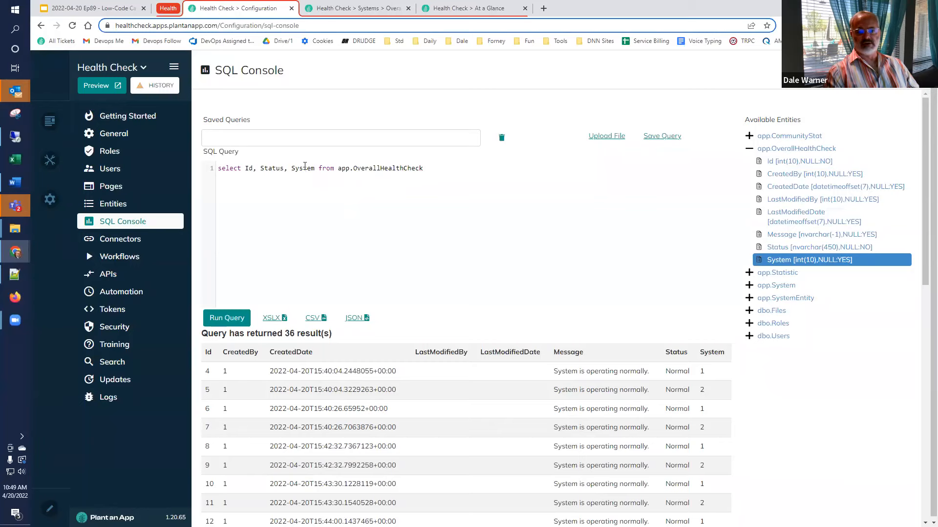
{"action": "type", "text": ","}
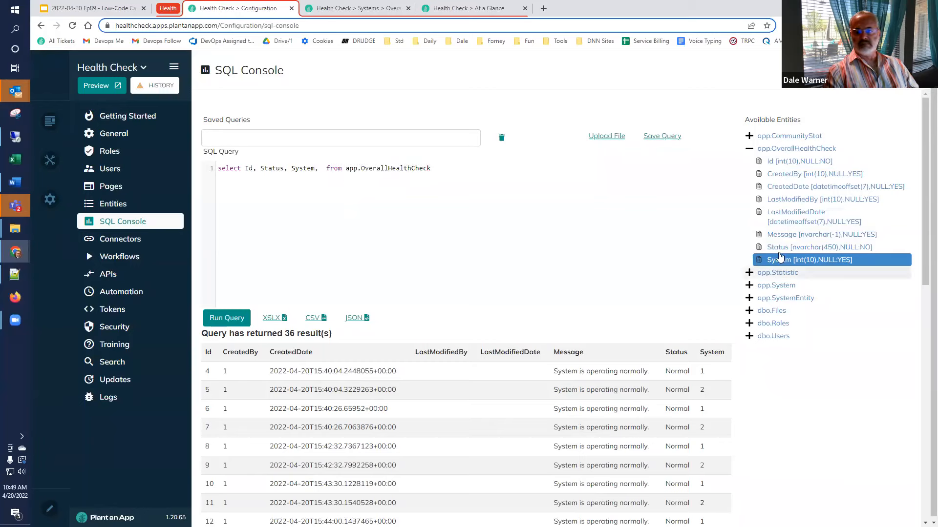
{"action": "left_click", "coordinate": [788, 189]}
{"action": "left_click", "coordinate": [318, 168]}
{"action": "key", "text": "ctrl+v"}
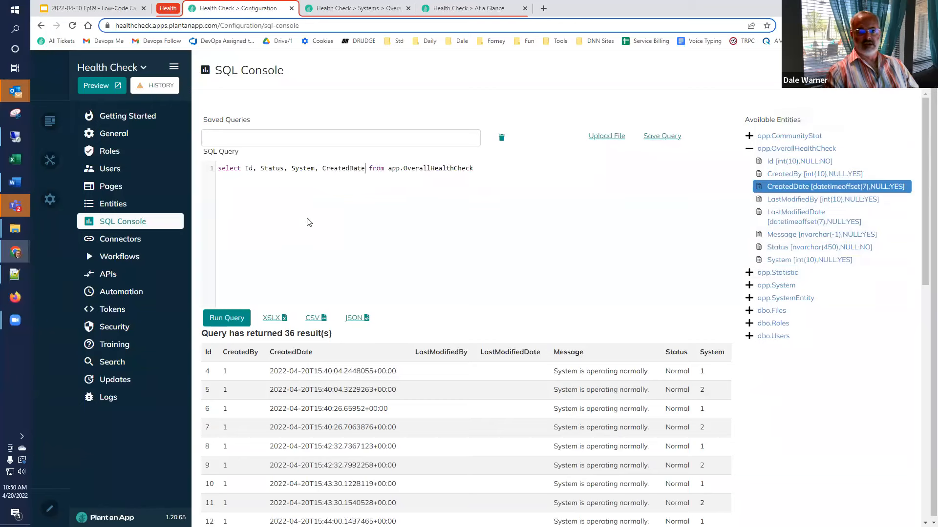
{"action": "left_click", "coordinate": [243, 321]}
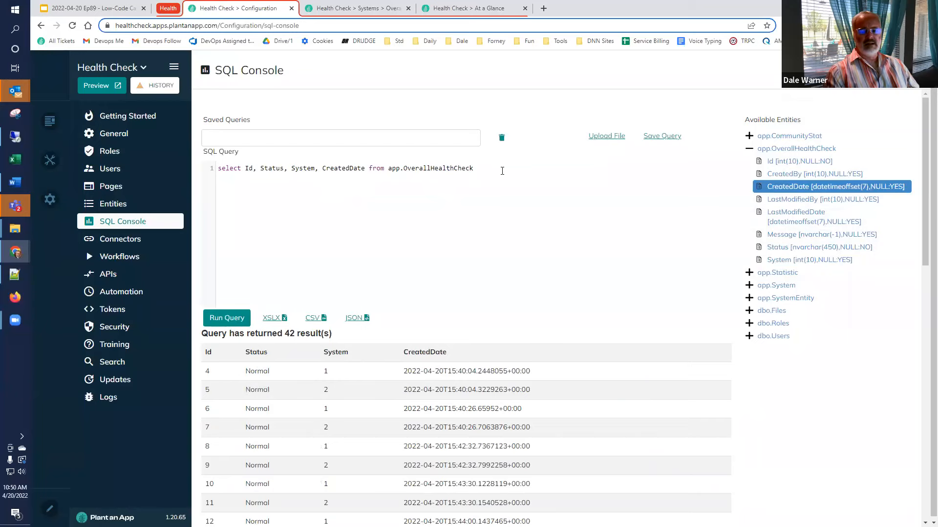
- Comment out the existing select query on line 1 and start a new line below it
{"action": "key", "text": "Home"}
{"action": "type", "text": "--"}
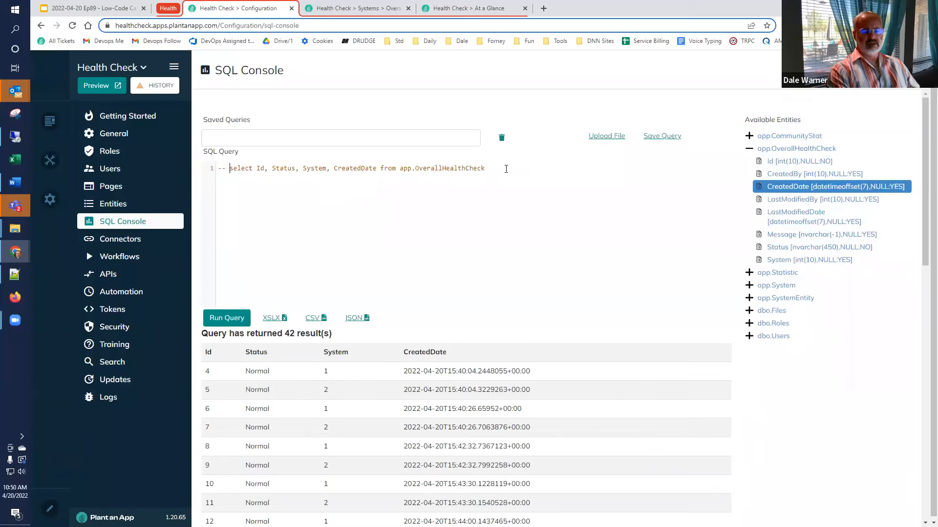
{"action": "key", "text": "End"}
{"action": "key", "text": "Return"}
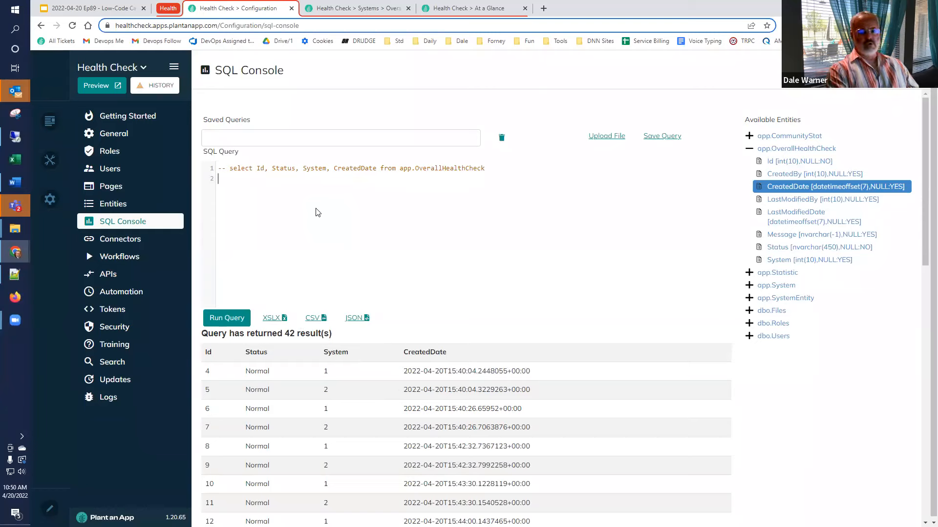
- Write a second query, "select max(Id) as LastId from app.OverallHealthCheck", reusing the table name from the commented line
{"action": "type", "text": "select"}
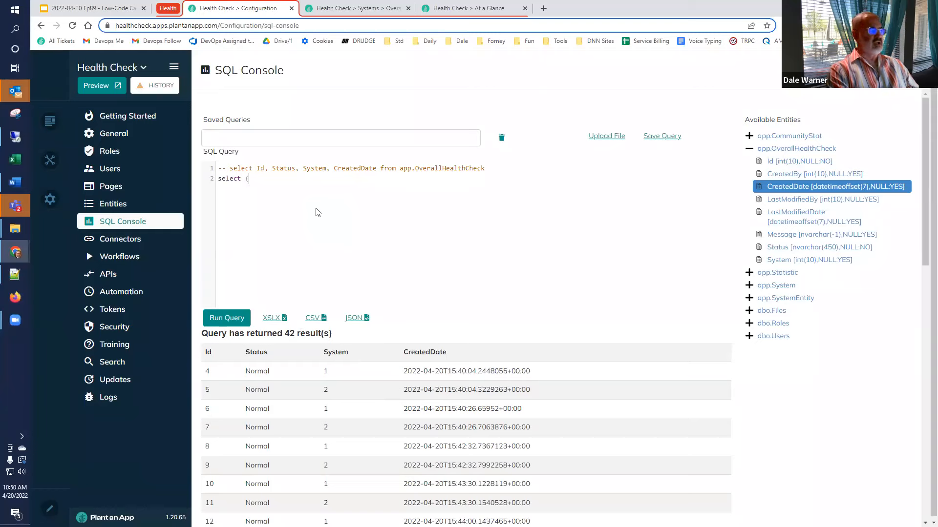
{"action": "type", "text": " max(Id"}
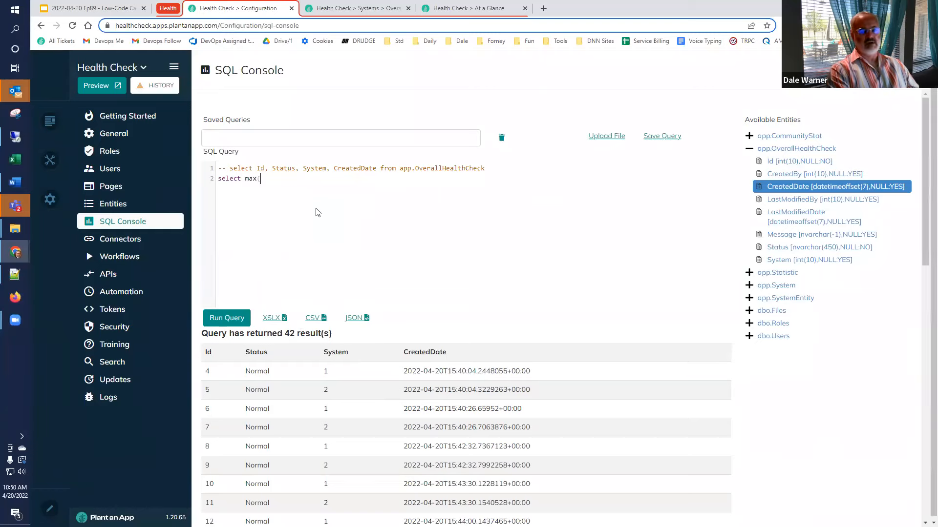
{"action": "type", "text": ") as LastI"}
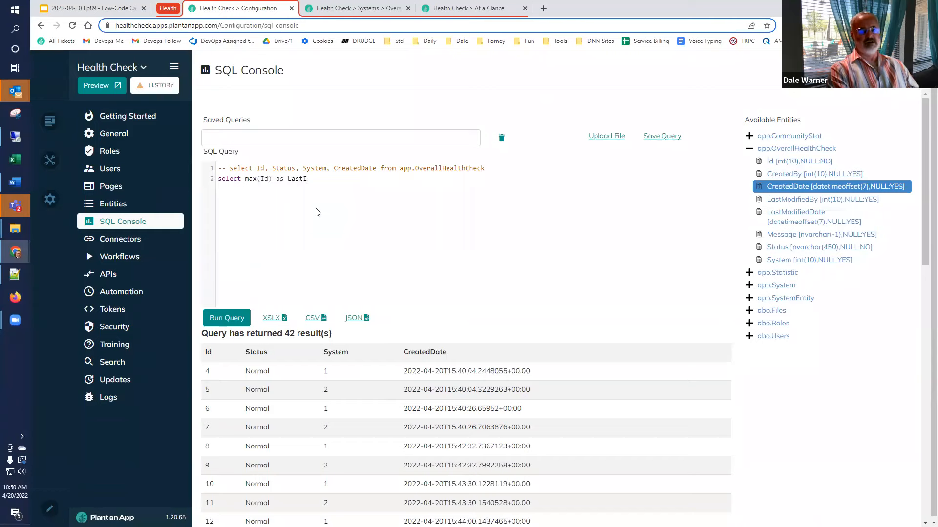
{"action": "type", "text": "D from"}
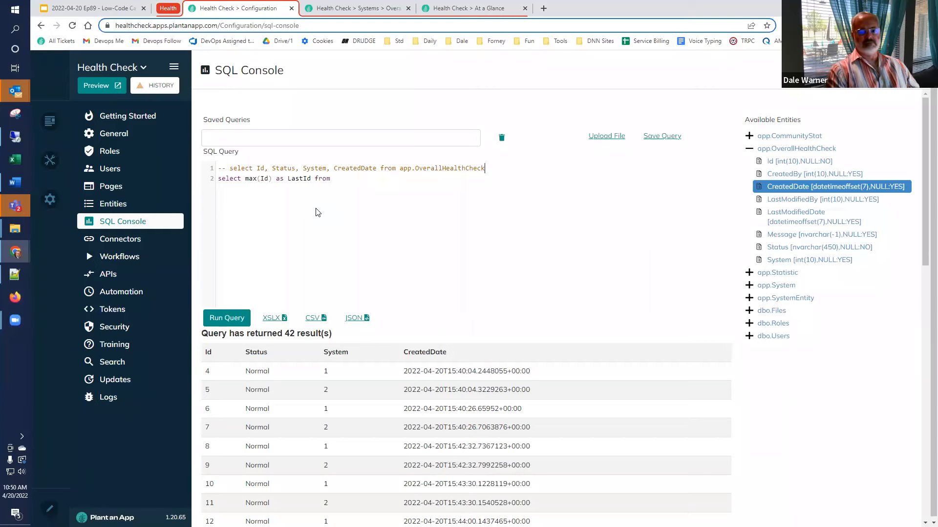
{"action": "key", "text": "ctrl+shift+Left"}
{"action": "key", "text": "ctrl+shift+Left"}
{"action": "key", "text": "ctrl+shift+Left"}
{"action": "key", "text": "ctrl+c"}
{"action": "left_click", "coordinate": [316, 212]}
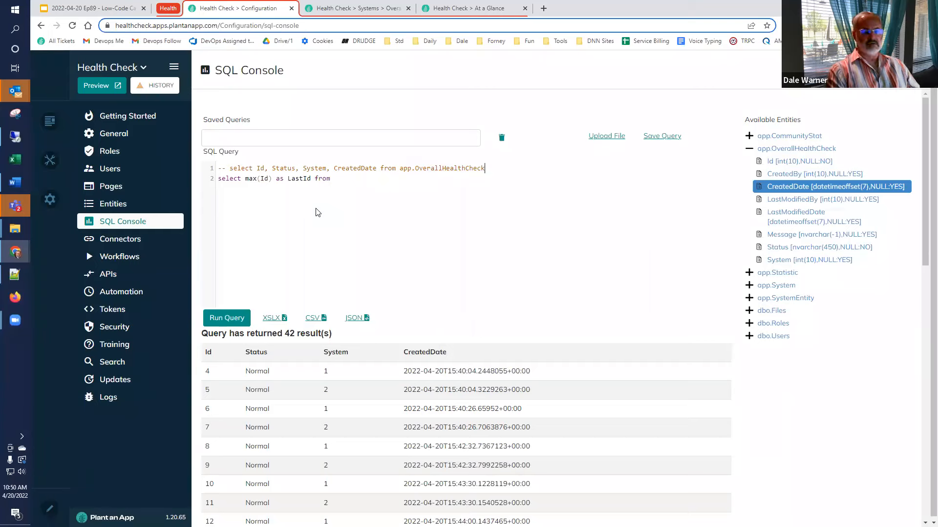
{"action": "key", "text": "ctrl+v"}
- Add "group by system" on a new line below the max(Id) query and run it
{"action": "key", "text": "Return"}
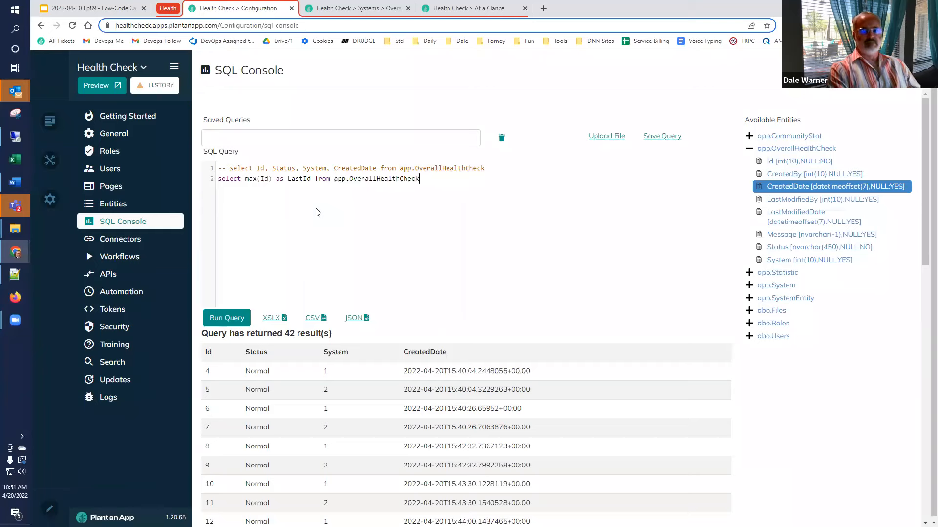
{"action": "type", "text": "gr"}
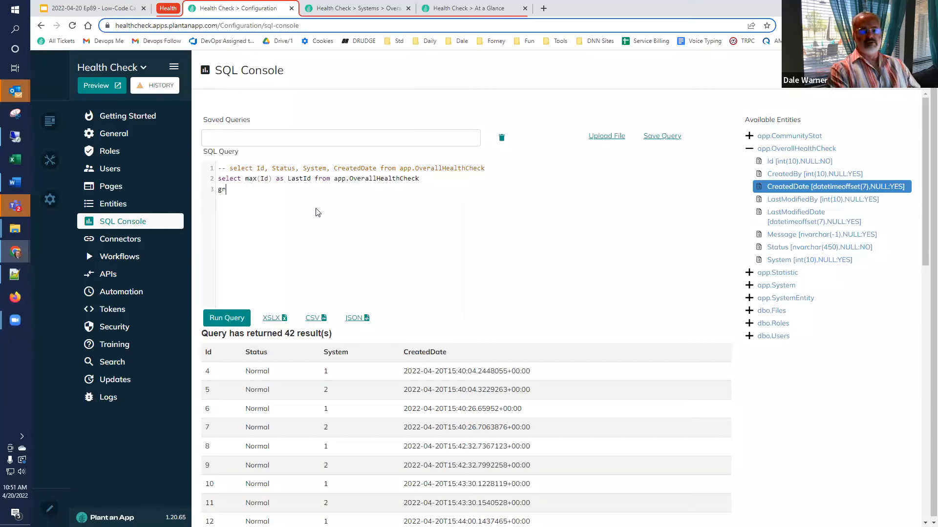
{"action": "type", "text": "oup by system"}
{"action": "left_click", "coordinate": [227, 318]}
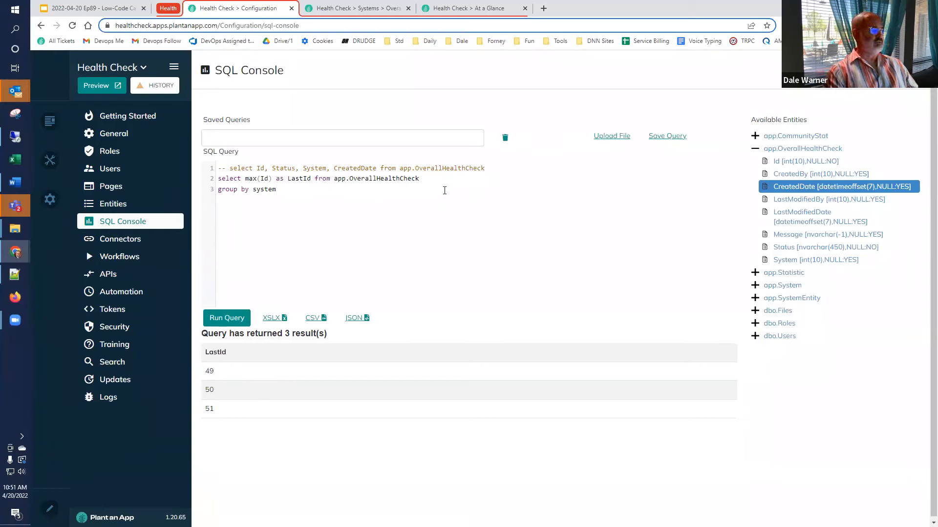
- Uncomment the select query on the first line
{"action": "key", "text": "Up"}
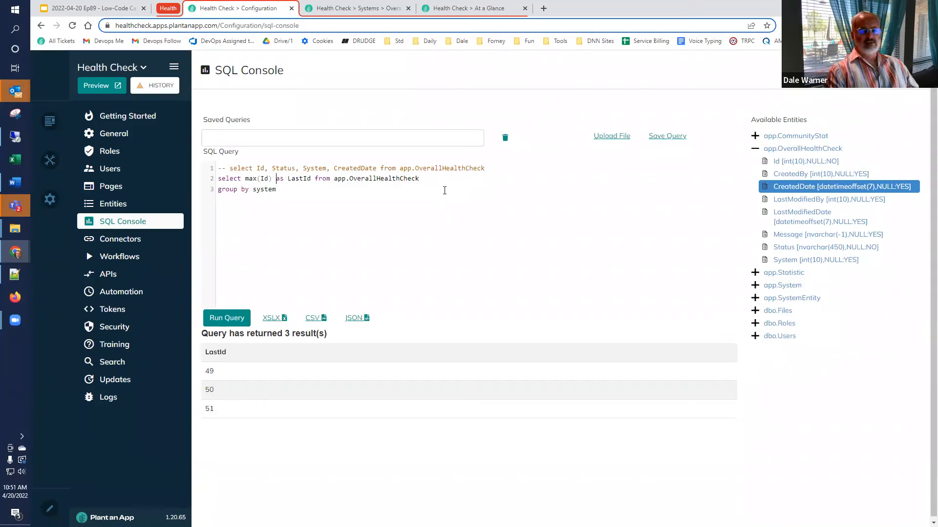
{"action": "key", "text": "Up"}
{"action": "key", "text": "Delete"}
{"action": "key", "text": "Delete"}
{"action": "key", "text": "Delete"}
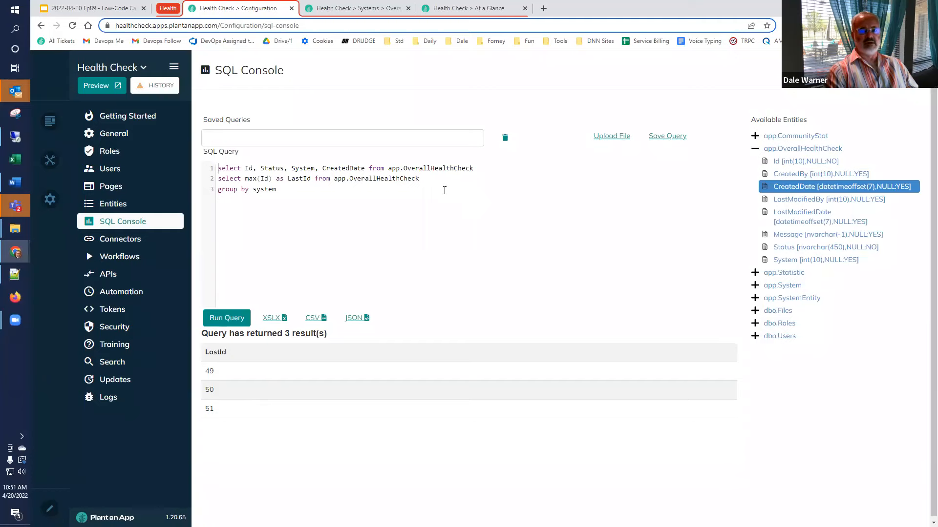
- Make the max(Id) query a parenthesised subquery of a "where id in" clause on the first query, and run the combined query
{"action": "key", "text": "Return"}
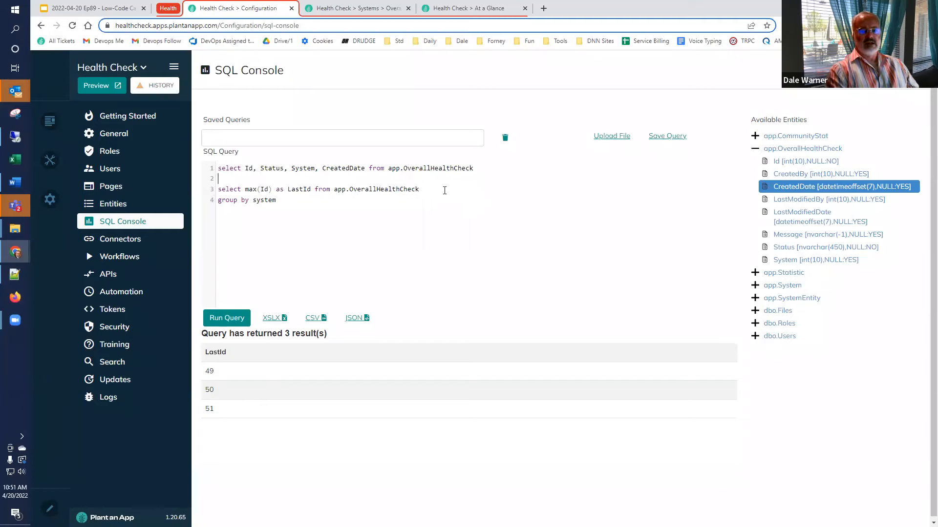
{"action": "type", "text": "where"}
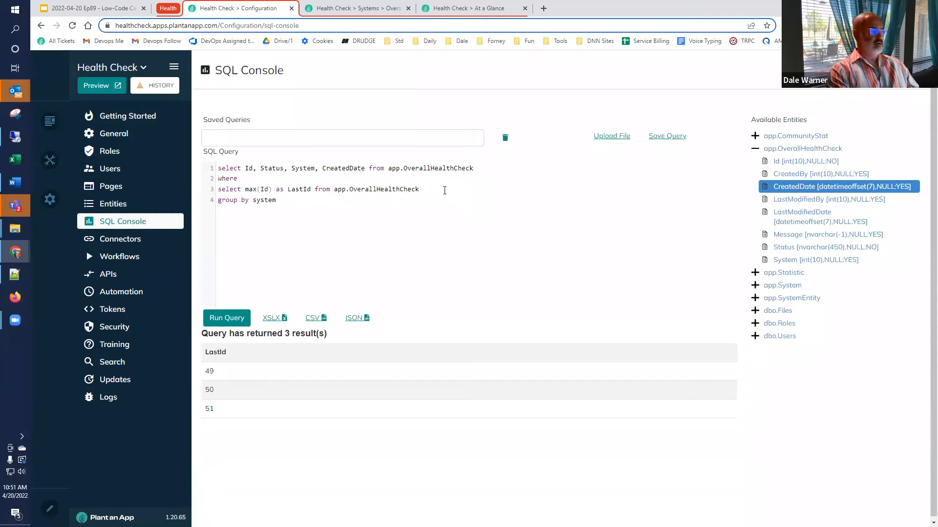
{"action": "type", "text": " id in"}
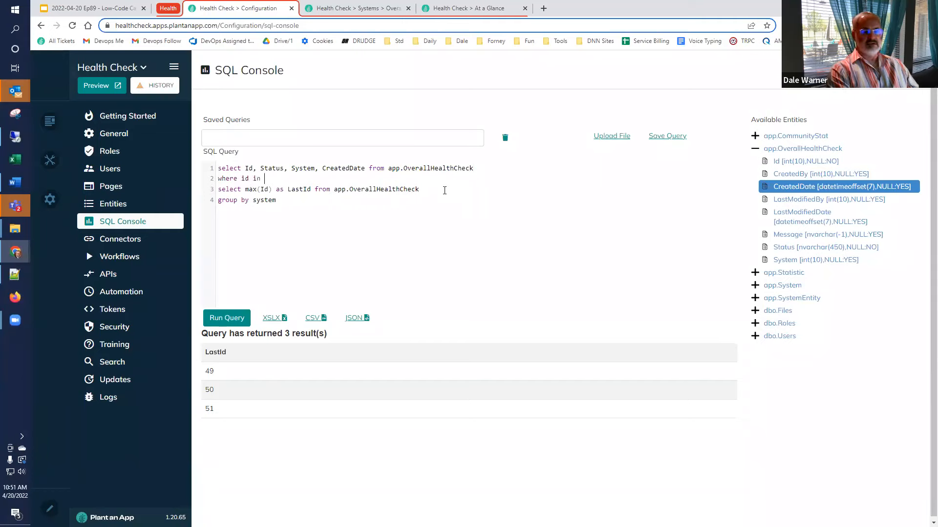
{"action": "key", "text": "Return"}
{"action": "type", "text": "("}
{"action": "key", "text": "Down"}
{"action": "key", "text": "Down"}
{"action": "key", "text": "End"}
{"action": "key", "text": "Return"}
{"action": "type", "text": ")"}
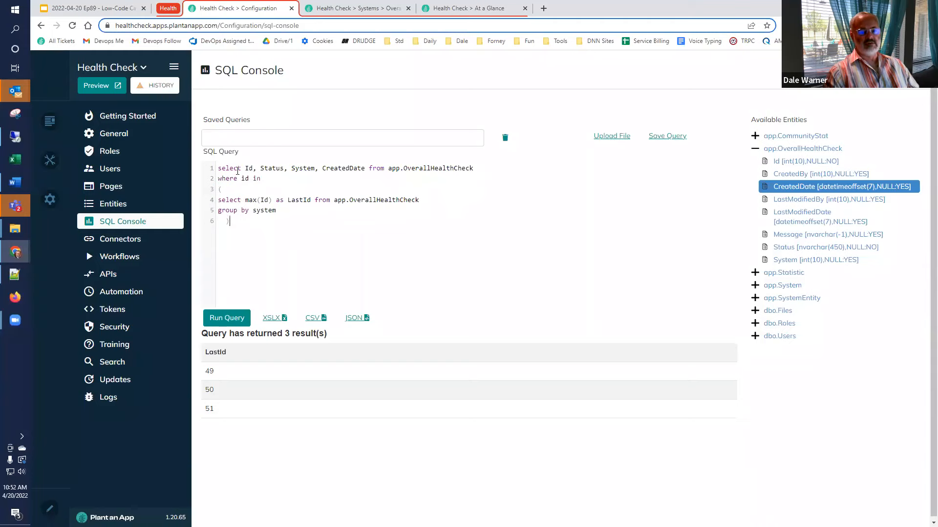
{"action": "left_click", "coordinate": [226, 318]}
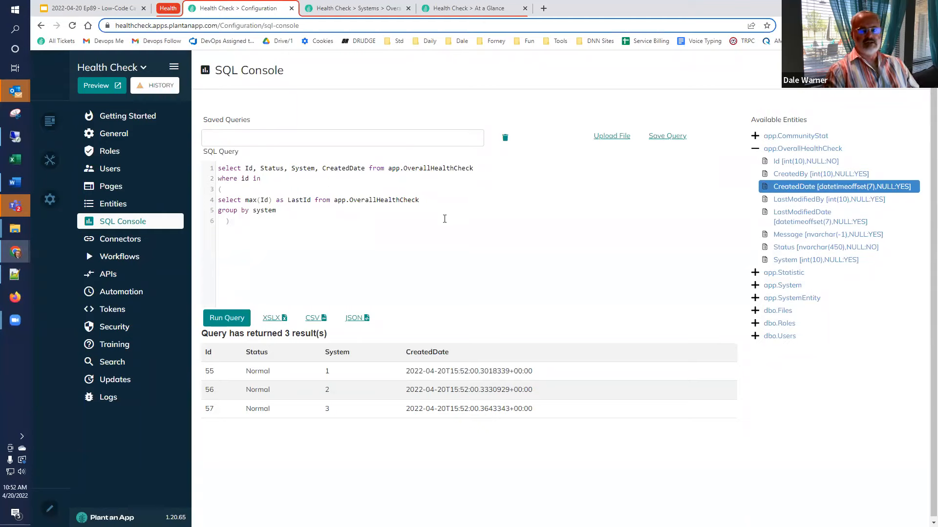
- Put the outer from clause on its own line, with a blank line below, and alias app.OverallHealthCheck as HC
{"action": "key", "text": "Return"}
{"action": "key", "text": "Return"}
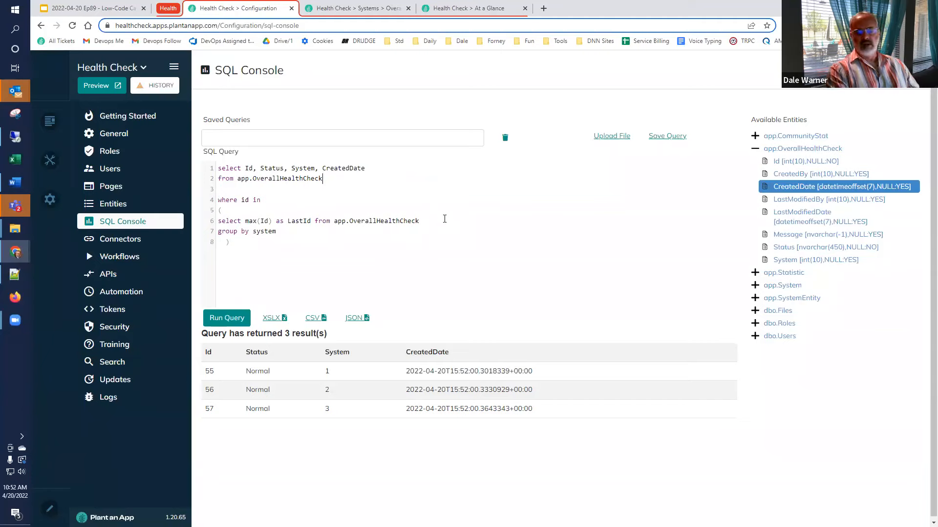
{"action": "type", "text": "HC"}
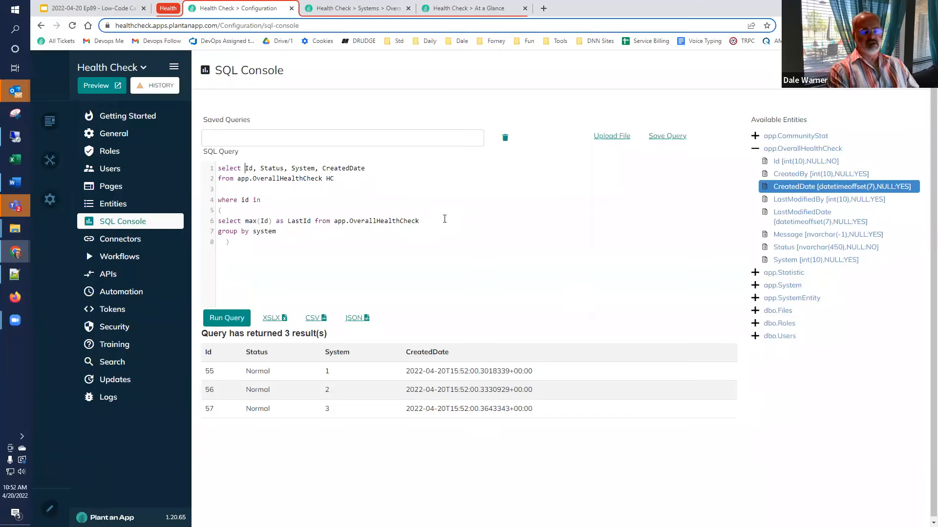
- Prefix Id, Status, System and CreatedDate in the outer select, and id in the where clause, with "HC.", and run the query
{"action": "type", "text": "HC."}
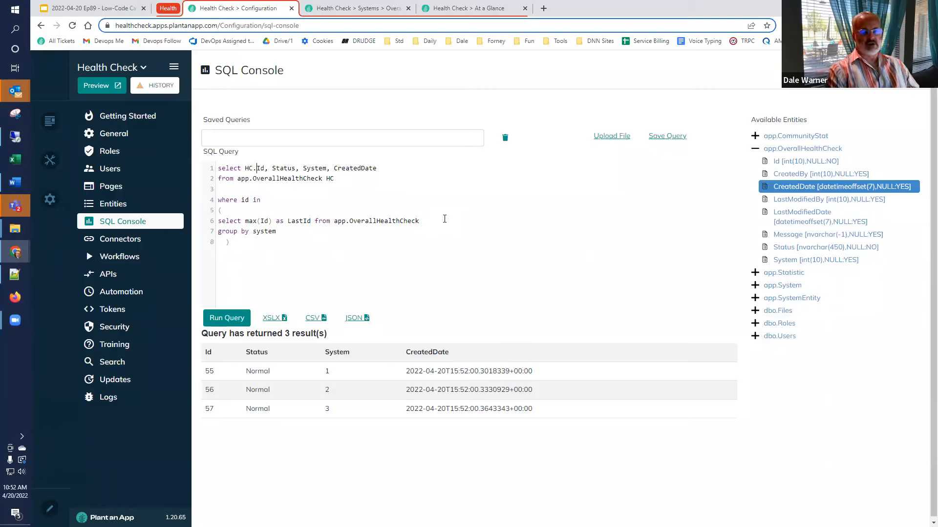
{"action": "type", "text": "HC."}
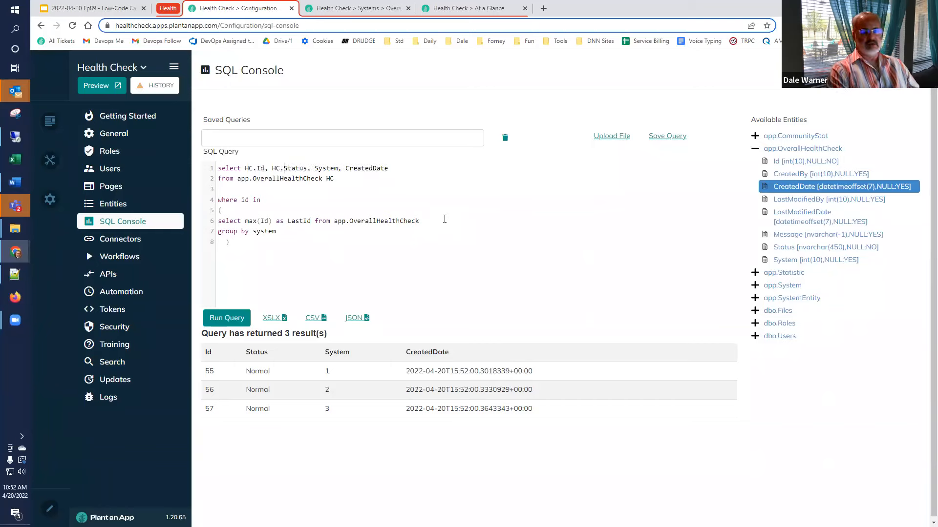
{"action": "type", "text": "HC."}
{"action": "key", "text": "Right"}
{"action": "key", "text": "Right"}
{"action": "key", "text": "Right"}
{"action": "key", "text": "Right"}
{"action": "type", "text": "HC.Id, "}
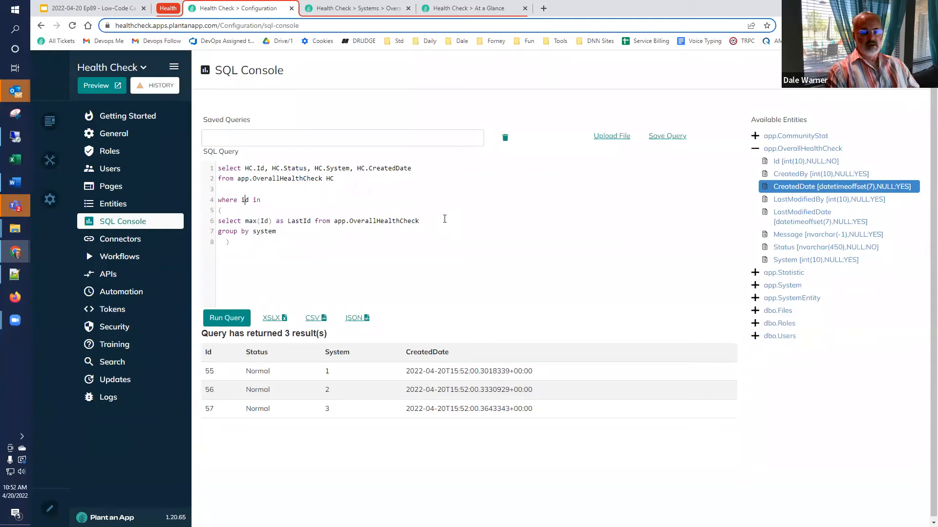
{"action": "type", "text": "HC."}
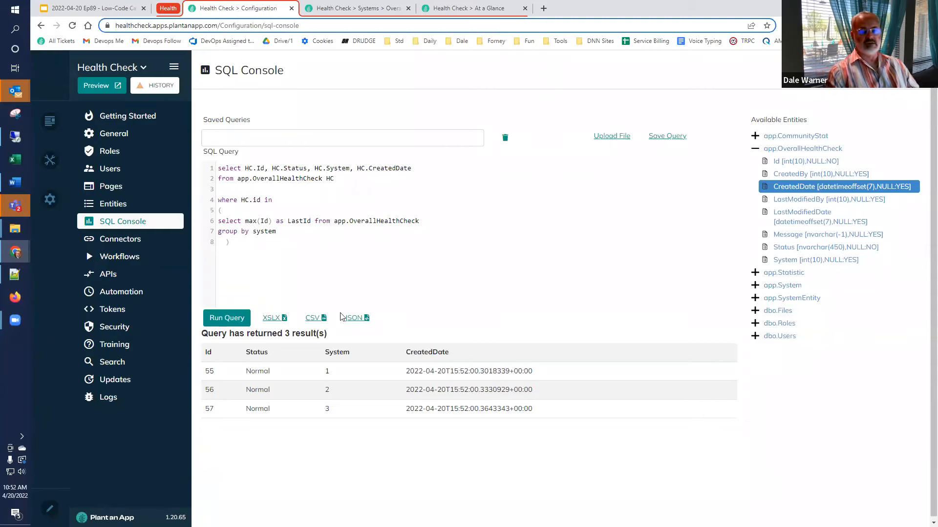
{"action": "left_click", "coordinate": [216, 321]}
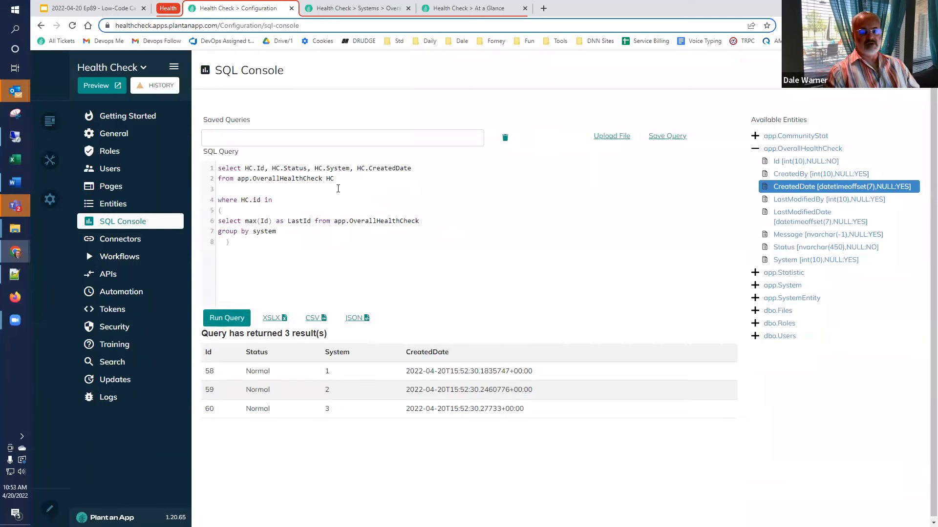
- Add an "inner join app.System" line below the outer from clause, using the entity name copied from the available entities
{"action": "left_click", "coordinate": [353, 183]}
{"action": "key", "text": "Return"}
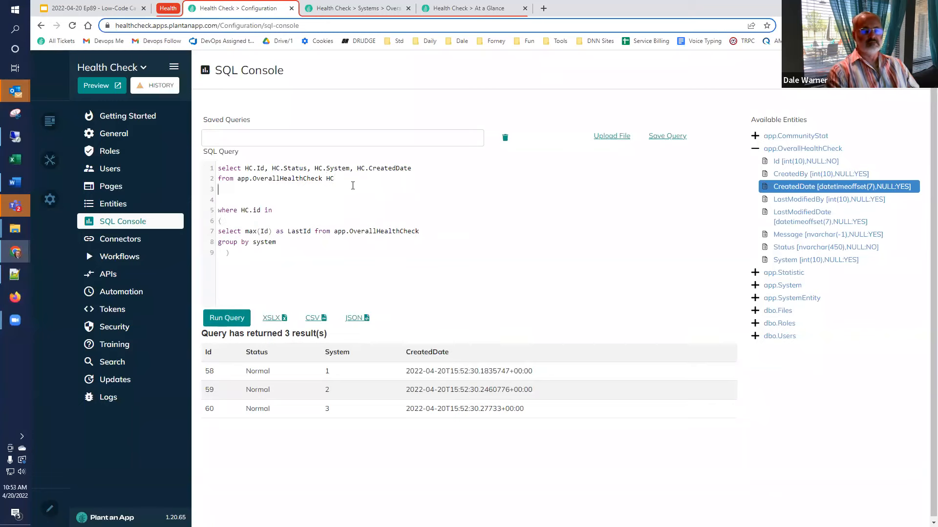
{"action": "type", "text": "inner "}
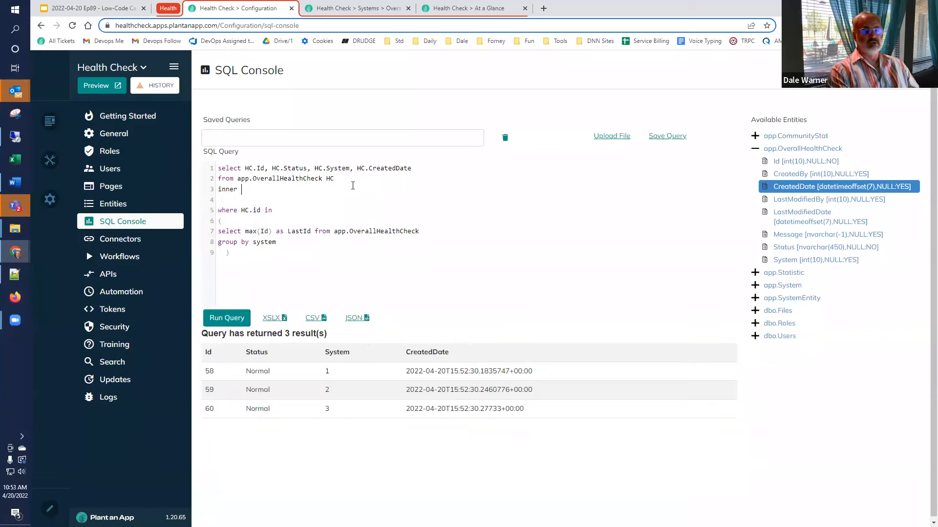
{"action": "type", "text": "join A"}
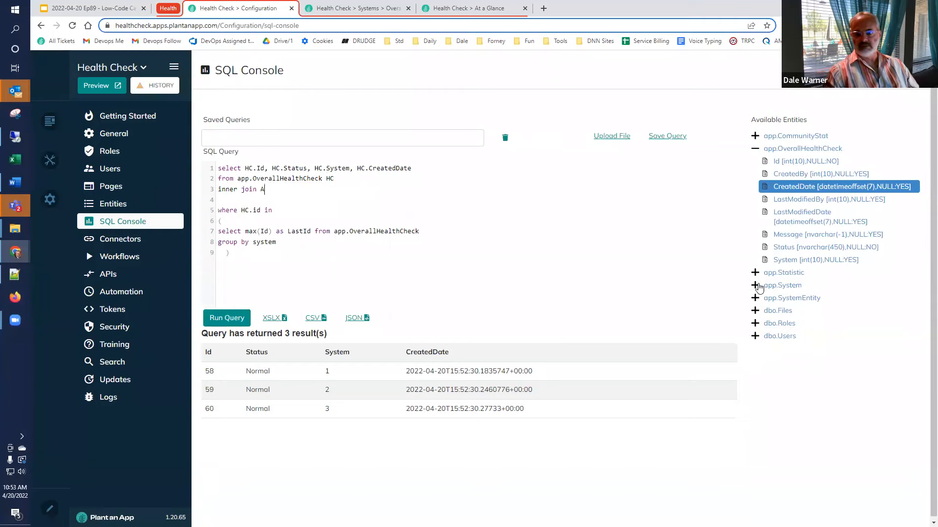
{"action": "left_click", "coordinate": [756, 286]}
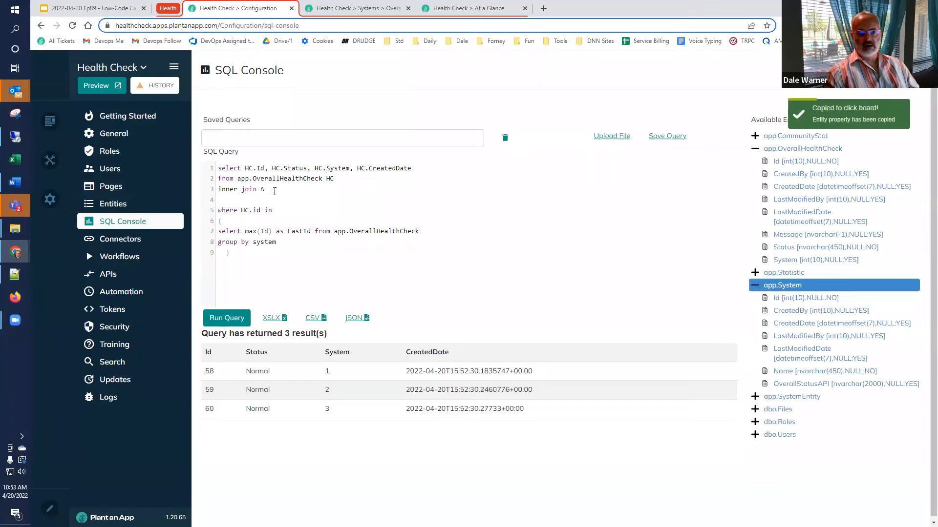
{"action": "left_click", "coordinate": [276, 190]}
{"action": "key", "text": "BackSpace"}
{"action": "key", "text": "ctrl+v"}
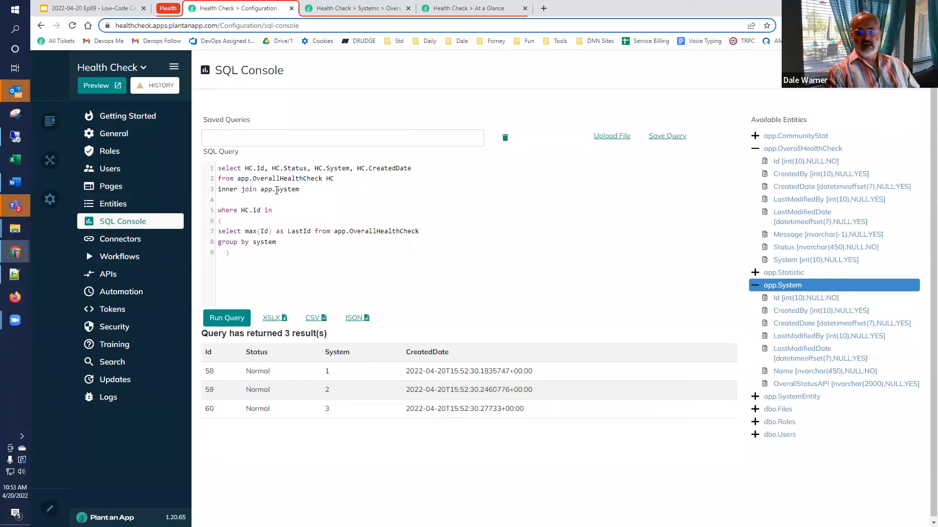
- Give the joined app.System table the alias SYS, followed by the "on" keyword
{"action": "type", "text": "on"}
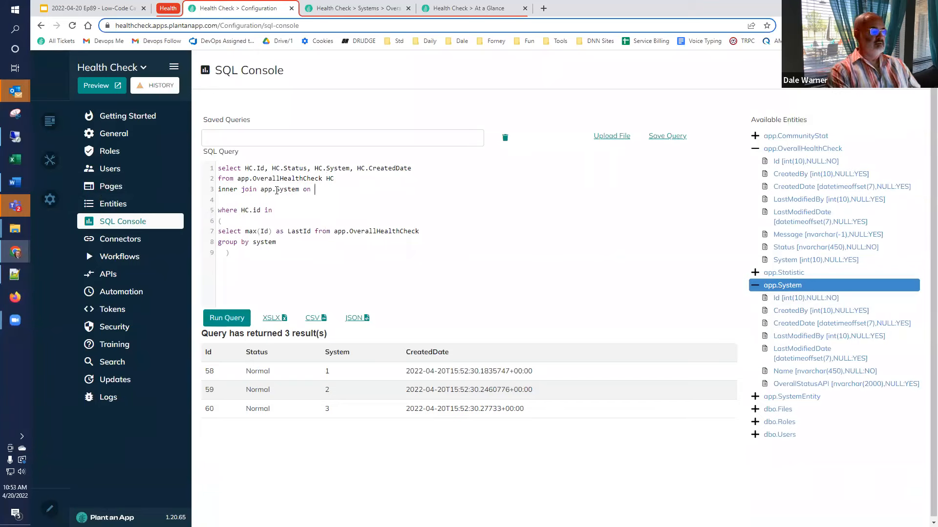
{"action": "key", "text": "Left"}
{"action": "key", "text": "Left"}
{"action": "key", "text": "Left"}
{"action": "type", "text": "SYS"}
{"action": "key", "text": "End"}
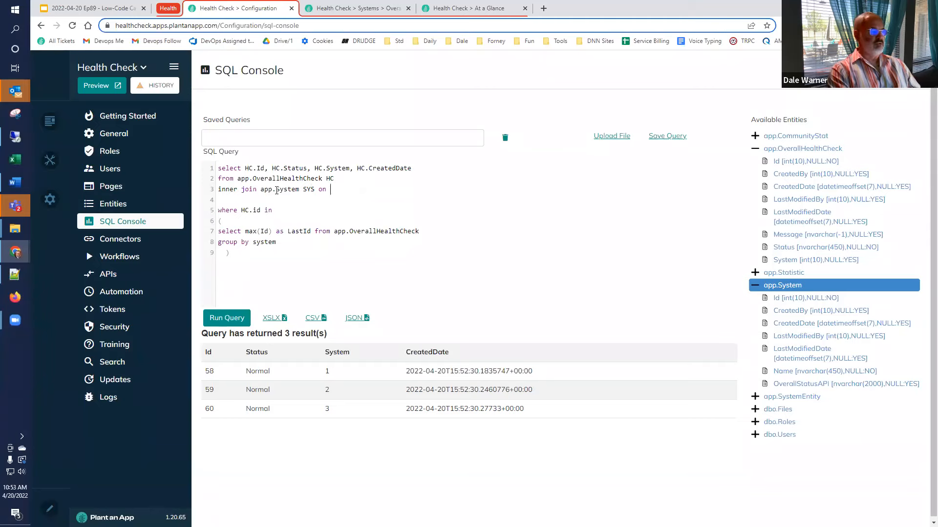
- Enter "HC.System - SYS.ID" as the join condition after "on"
{"action": "type", "text": "HC.S"}
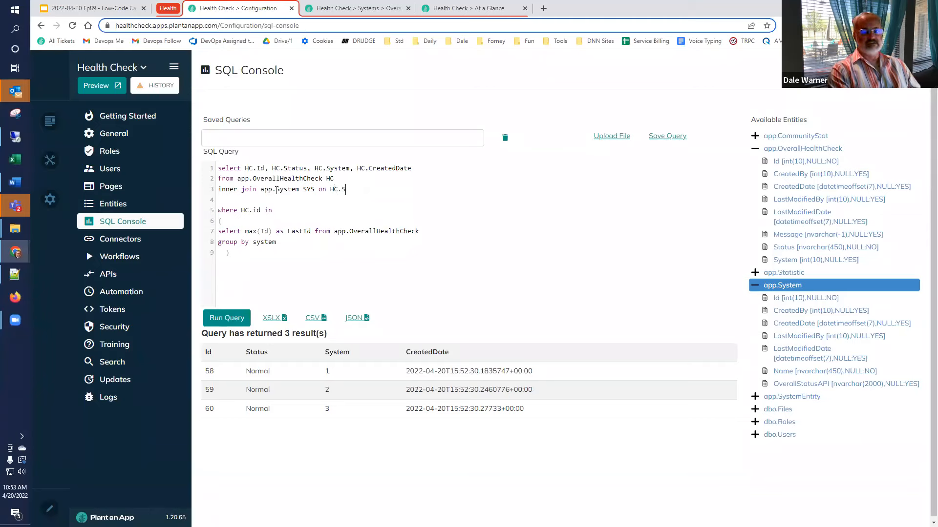
{"action": "type", "text": "ystem"}
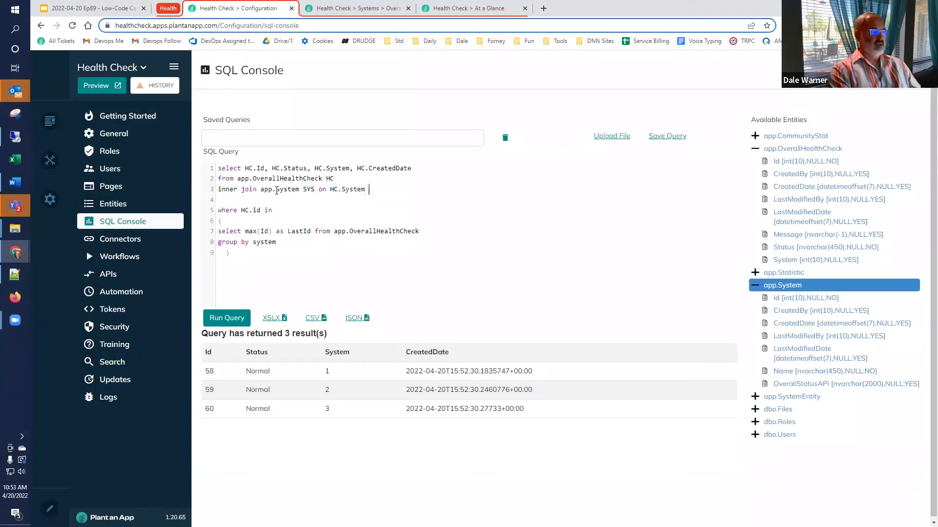
{"action": "type", "text": " - SYS"}
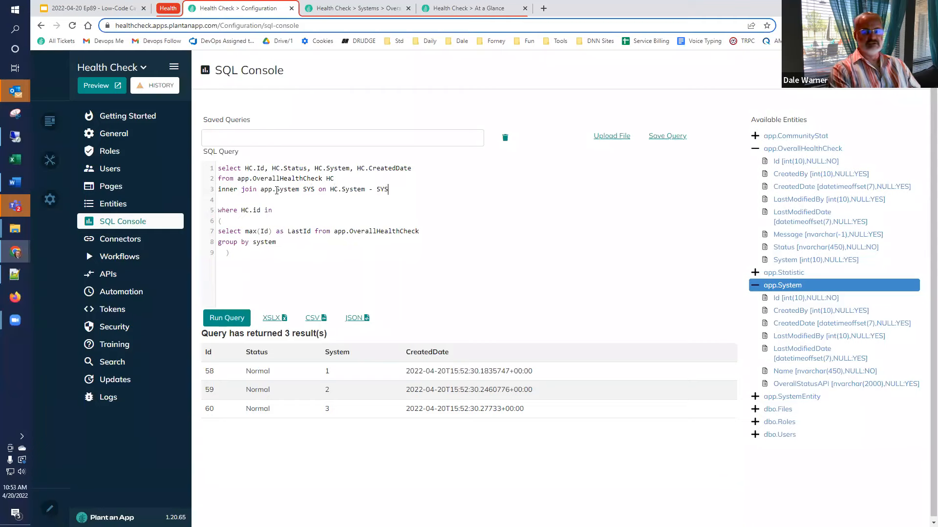
{"action": "type", "text": ".ID"}
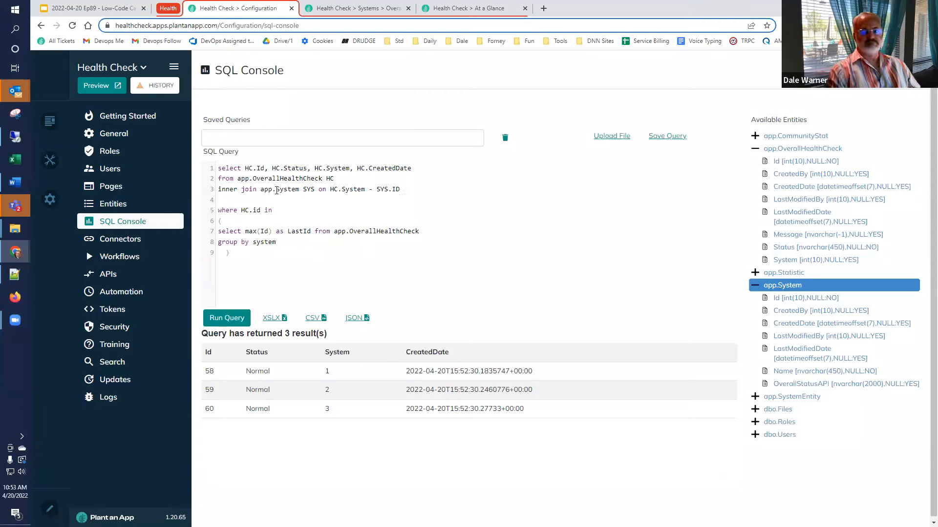
- Correct the join condition to HC.System = SYS.ID, add SYS.Name to the outer select, and run the query
{"action": "key", "text": "Left"}
{"action": "key", "text": "Left"}
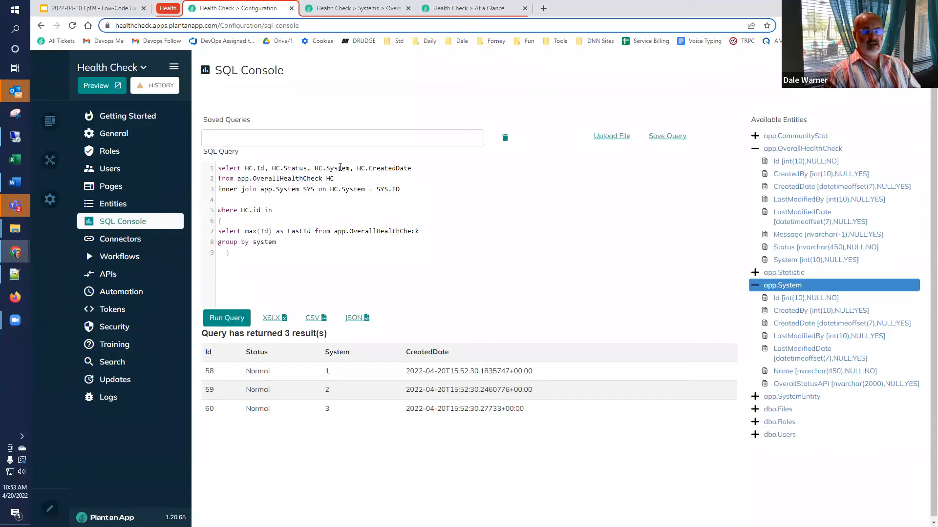
{"action": "type", "text": ","}
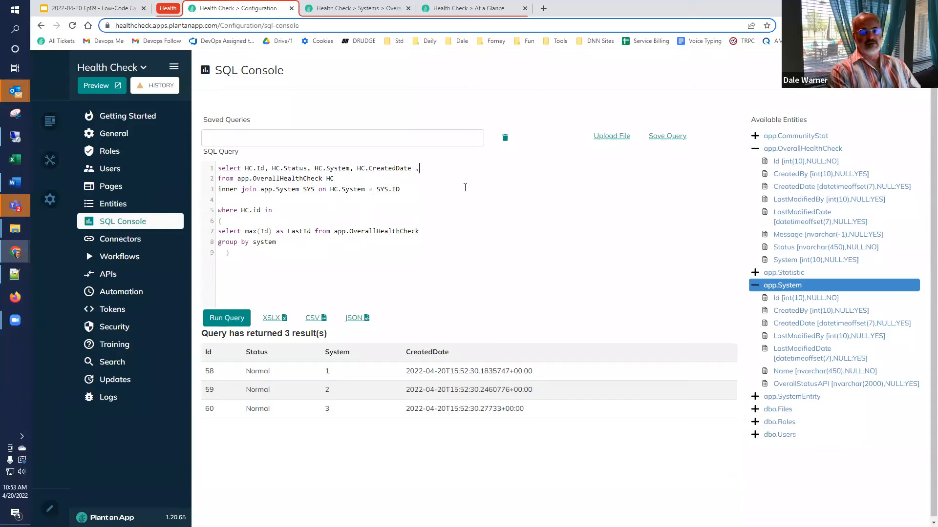
{"action": "type", "text": " SYS.Name"}
{"action": "left_click", "coordinate": [226, 318]}
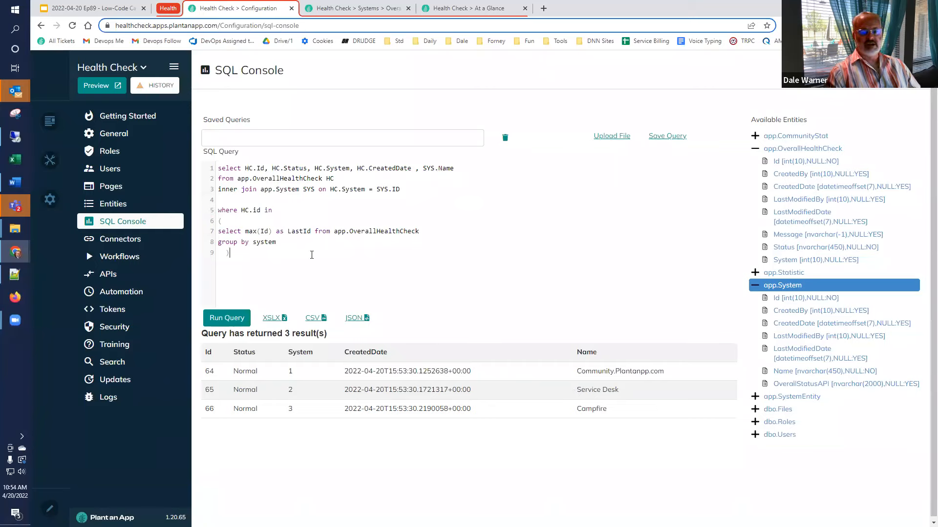
- Copy the complete query from the SQL Console into the At a Glance listing's SQL select for retrieving items
{"action": "left_click", "coordinate": [312, 257]}
{"action": "key", "text": "ctrl+a"}
{"action": "key", "text": "ctrl+c"}
{"action": "left_click", "coordinate": [469, 8]}
{"action": "left_click", "coordinate": [397, 330]}
{"action": "key", "text": "ctrl+v"}
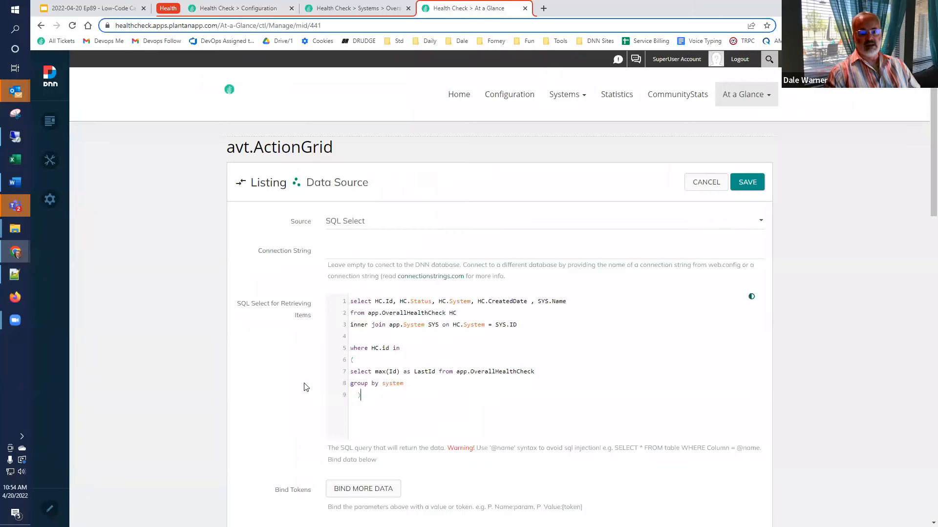
- Set the listing data source's ID column to HC.ID
{"action": "scroll", "coordinate": [271, 314], "scroll_direction": "down", "scroll_amount": 4}
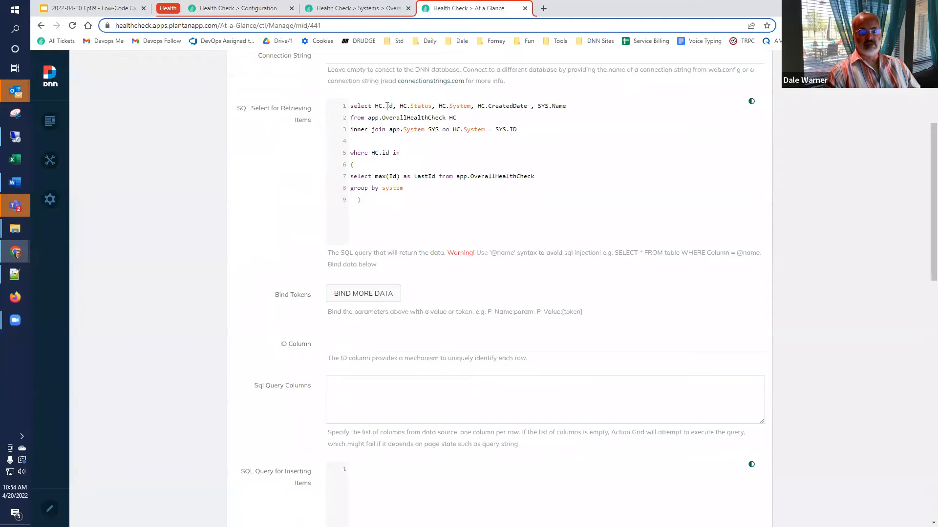
{"action": "left_click", "coordinate": [364, 341]}
{"action": "type", "text": "HC.ID"}
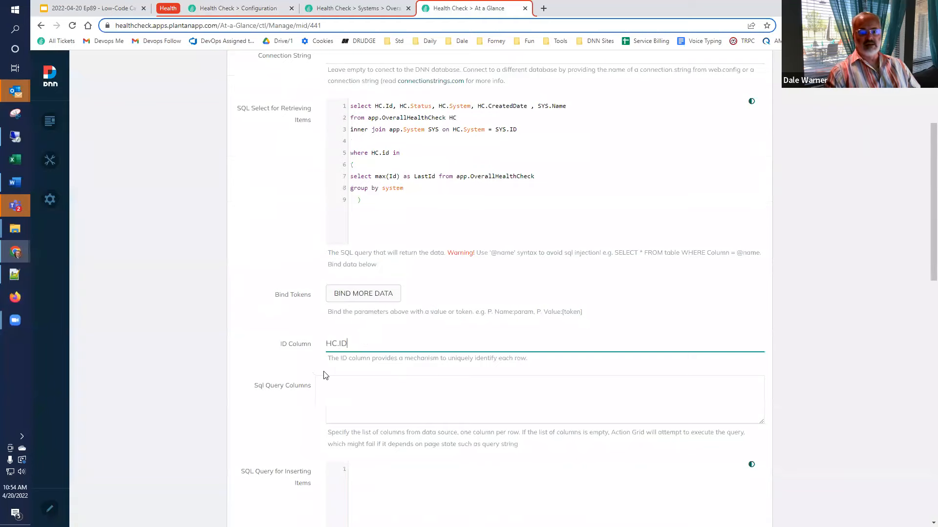
{"action": "scroll", "coordinate": [303, 364], "scroll_direction": "down", "scroll_amount": 5}
{"action": "scroll", "coordinate": [302, 364], "scroll_direction": "up", "scroll_amount": 2}
{"action": "scroll", "coordinate": [302, 364], "scroll_direction": "down", "scroll_amount": 10}
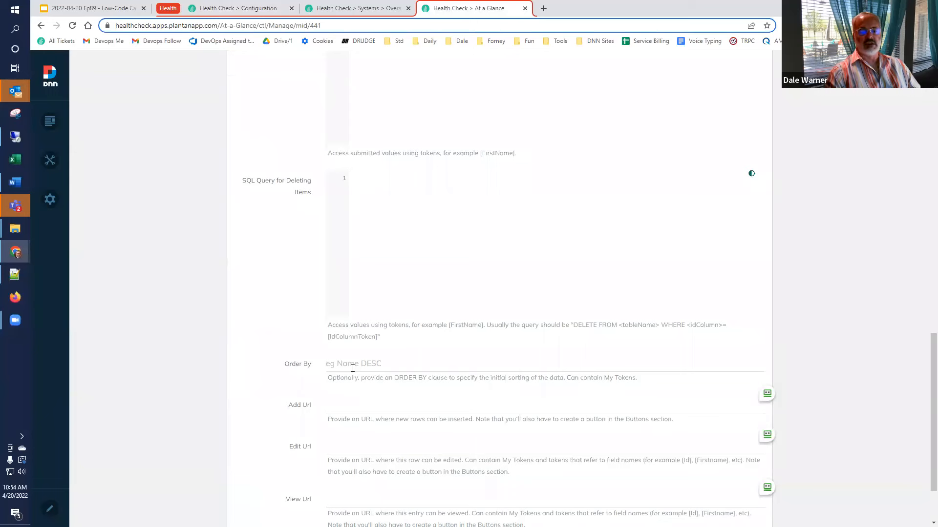
{"action": "scroll", "coordinate": [357, 366], "scroll_direction": "up", "scroll_amount": 15}
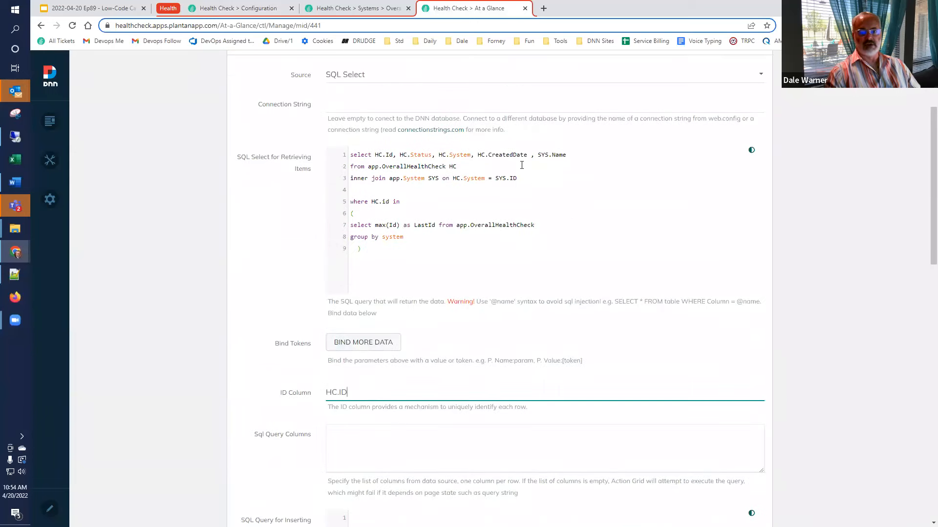
- Set the data source's Order By clause to SYS.Name and try to save the data source
{"action": "left_click_drag", "start_coordinate": [541, 154], "coordinate": [571, 156]}
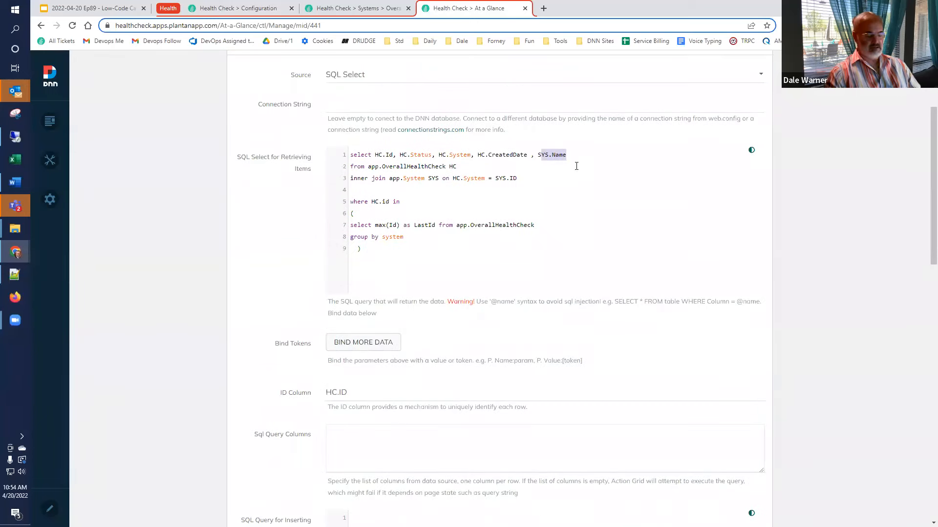
{"action": "scroll", "coordinate": [368, 371], "scroll_direction": "down", "scroll_amount": 13}
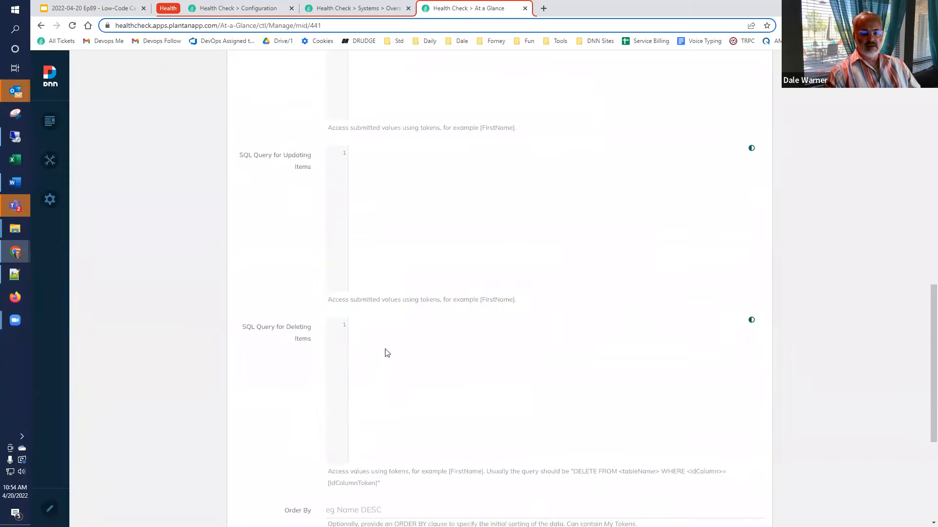
{"action": "scroll", "coordinate": [362, 429], "scroll_direction": "down", "scroll_amount": 1}
{"action": "left_click", "coordinate": [382, 364]}
{"action": "type", "text": "S"}
{"action": "key", "text": "ctrl+v"}
{"action": "scroll", "coordinate": [381, 364], "scroll_direction": "down", "scroll_amount": 2}
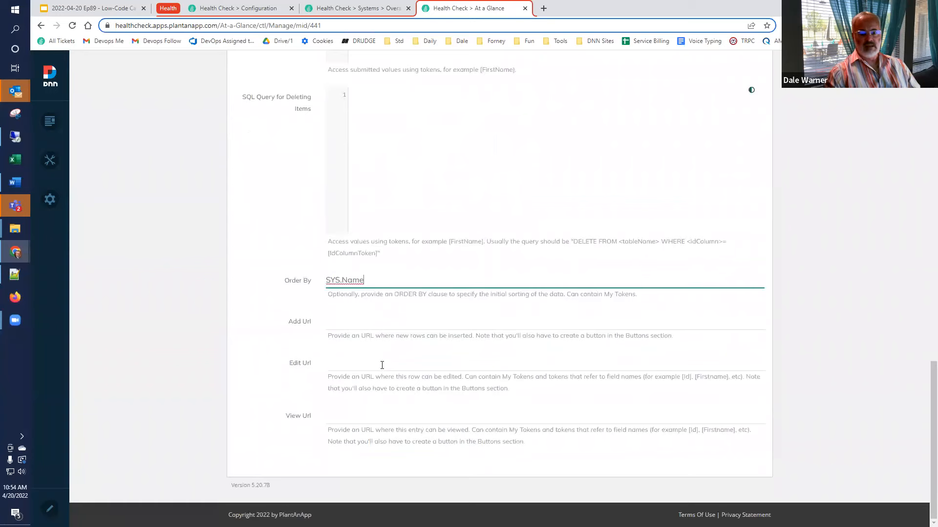
{"action": "scroll", "coordinate": [381, 363], "scroll_direction": "up", "scroll_amount": 20}
{"action": "left_click", "coordinate": [752, 181]}
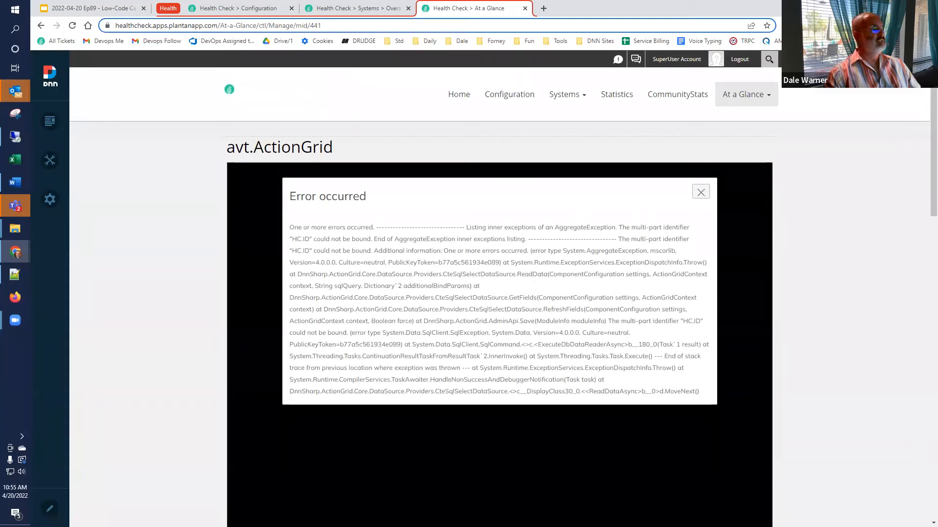
- Remove the query's blank line, set the ID column to Id, clear the Order By clause, and save the data source
{"action": "left_click", "coordinate": [701, 192]}
{"action": "left_click", "coordinate": [616, 335]}
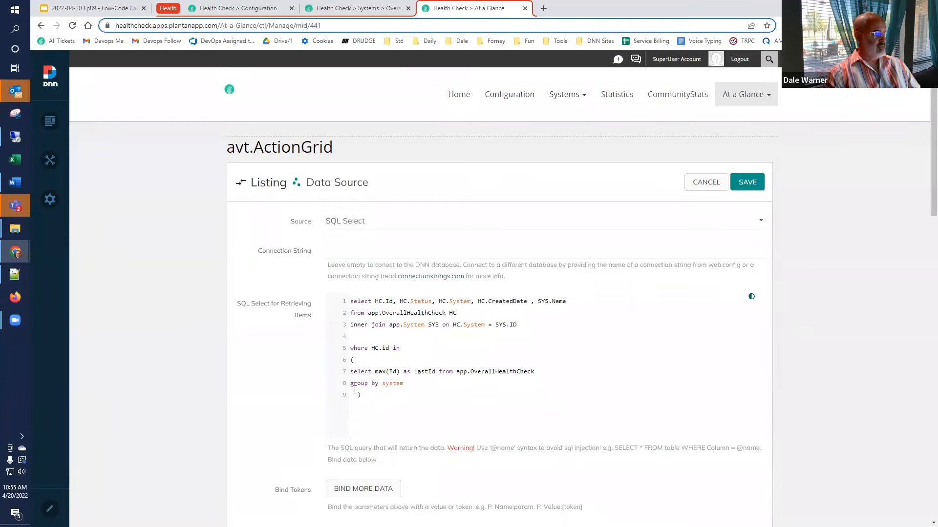
{"action": "scroll", "coordinate": [355, 394], "scroll_direction": "down", "scroll_amount": 15}
{"action": "left_click_drag", "start_coordinate": [383, 280], "coordinate": [212, 284]}
{"action": "key", "text": "BackSpace"}
{"action": "scroll", "coordinate": [215, 288], "scroll_direction": "up", "scroll_amount": 20}
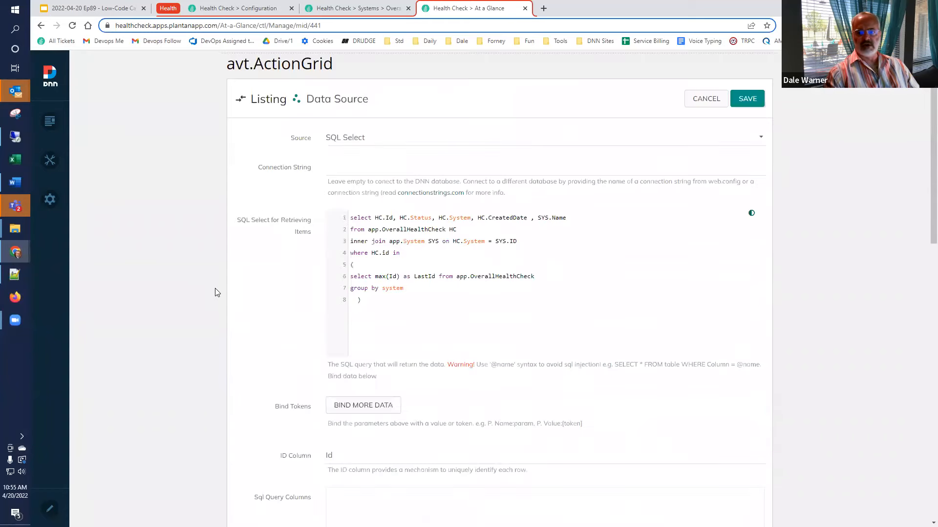
{"action": "left_click", "coordinate": [744, 188]}
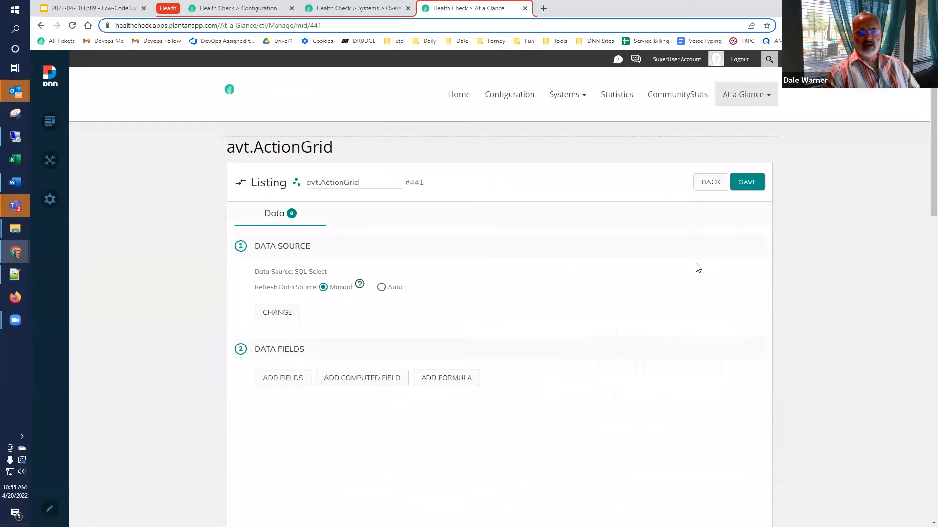
- Add the Id, Status, System, CreatedDate and Name fields to the listing, save it and return to the At a Glance page
{"action": "left_click", "coordinate": [281, 383]}
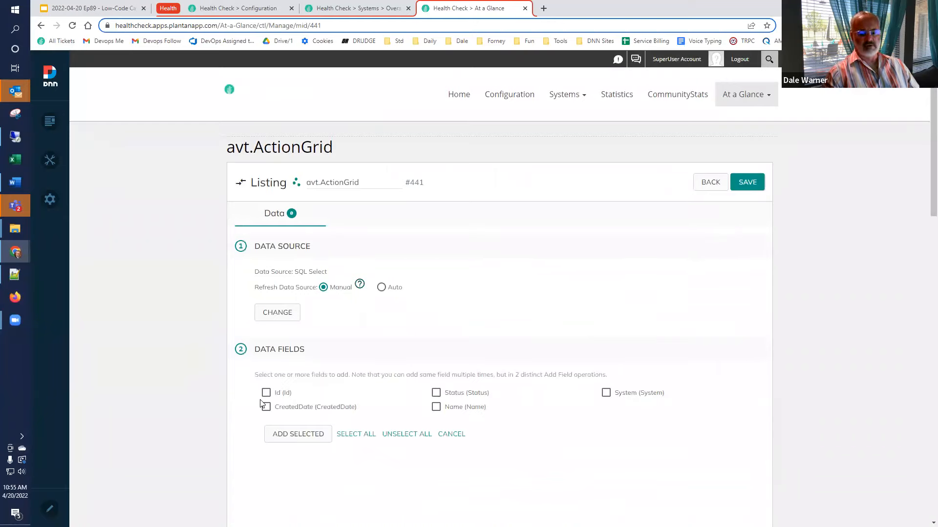
{"action": "left_click", "coordinate": [356, 434]}
{"action": "left_click", "coordinate": [280, 434]}
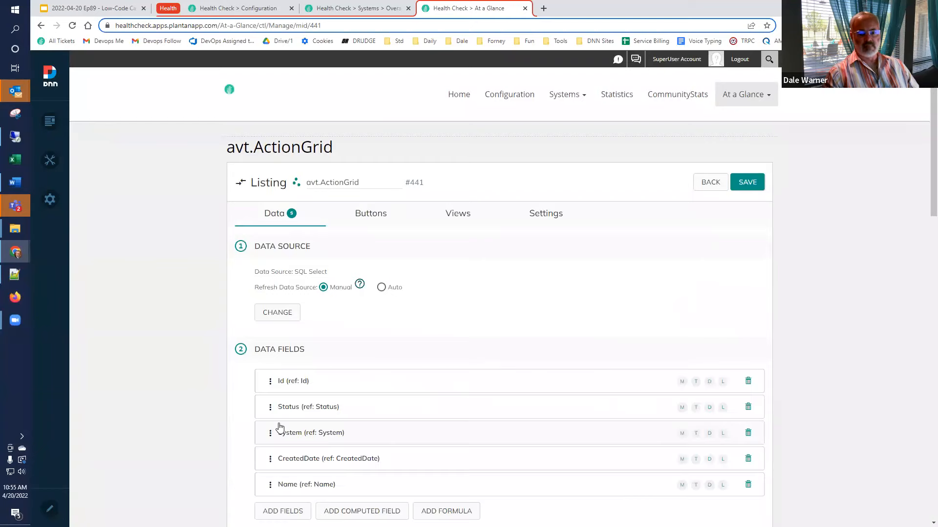
{"action": "left_click", "coordinate": [733, 181]}
{"action": "left_click", "coordinate": [719, 182]}
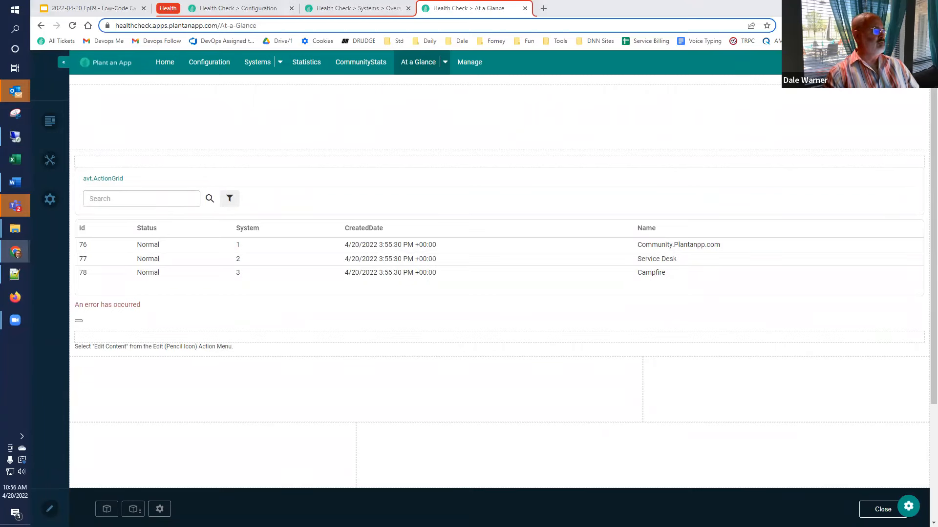
- In the SQL Console query, add "case when HC.Status = 'Normal' then 'true' else 'false' end as IsNormal" to the outer select and run it
{"action": "left_click", "coordinate": [238, 8]}
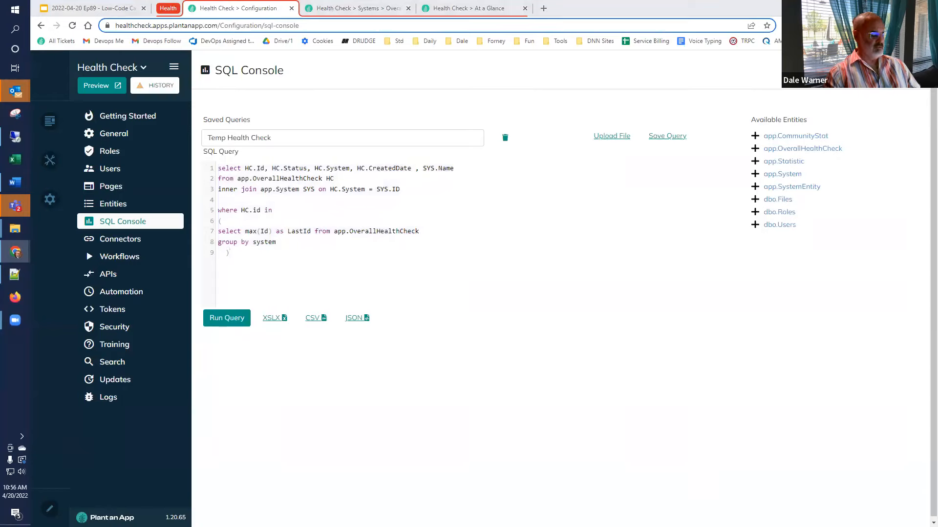
{"action": "left_click", "coordinate": [483, 169]}
{"action": "type", "text": ","}
{"action": "key", "text": "Return"}
{"action": "type", "text": "case when HC.Status = 'Normal' then 'true' else 'false' end as IsNormal"}
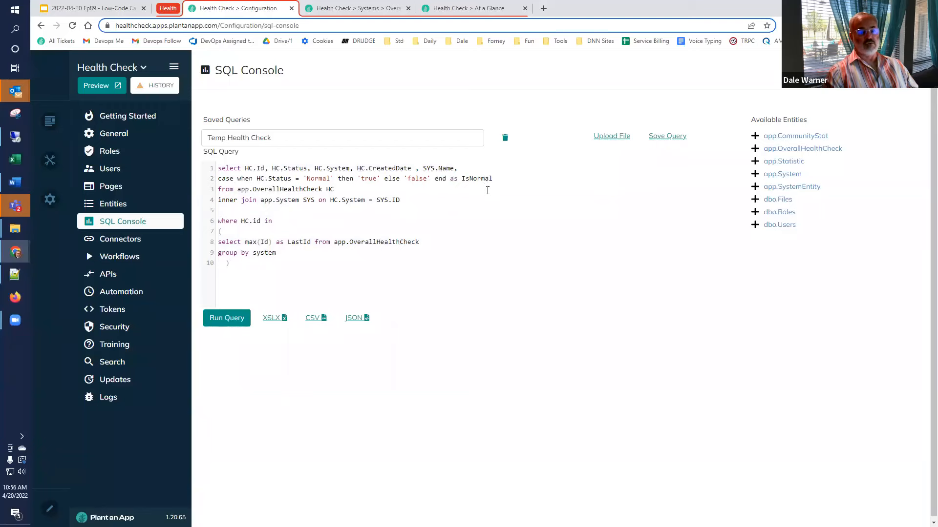
{"action": "left_click", "coordinate": [237, 320]}
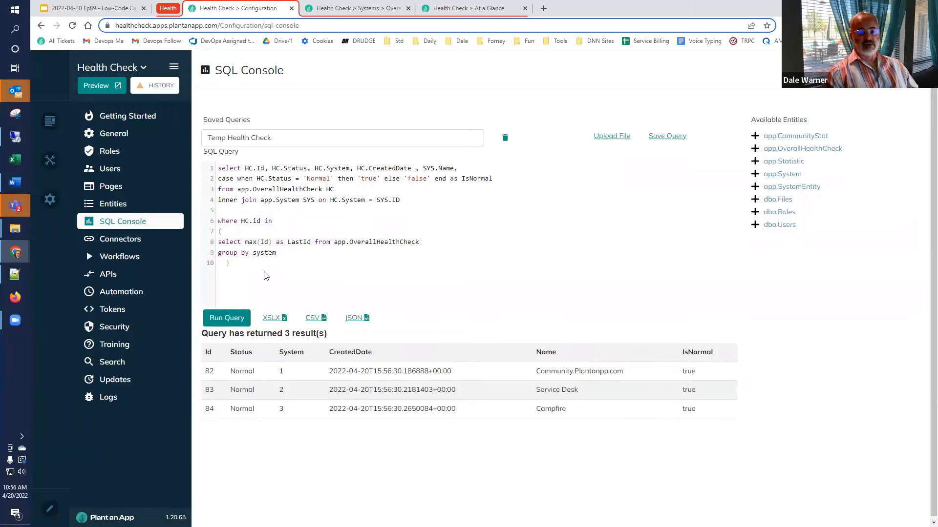
- Copy the extended query with the IsNormal column into the At a Glance listing's data source
{"action": "left_click_drag", "start_coordinate": [266, 275], "coordinate": [205, 131]}
{"action": "left_click", "coordinate": [469, 8]}
{"action": "left_click", "coordinate": [802, 263]}
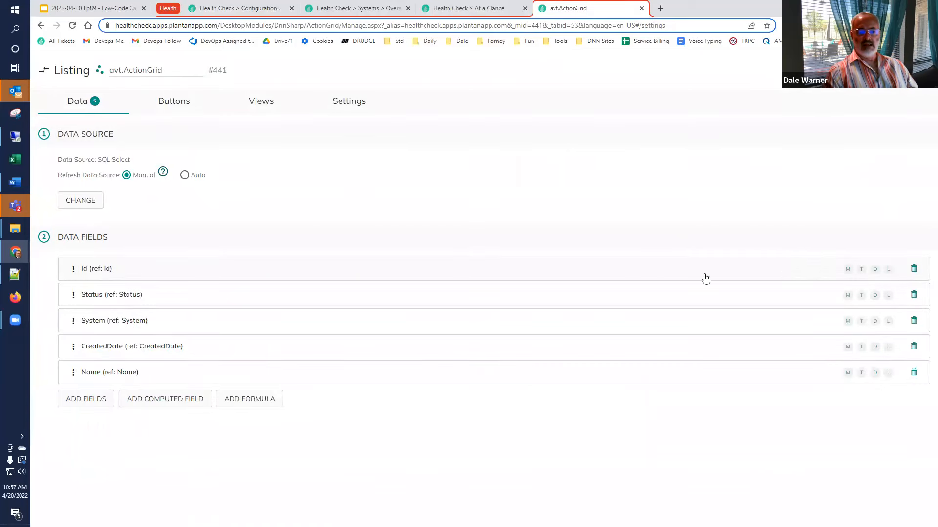
- Add the IsNormal field to the listing's data fields and reload the At a Glance page
{"action": "left_click", "coordinate": [80, 398]}
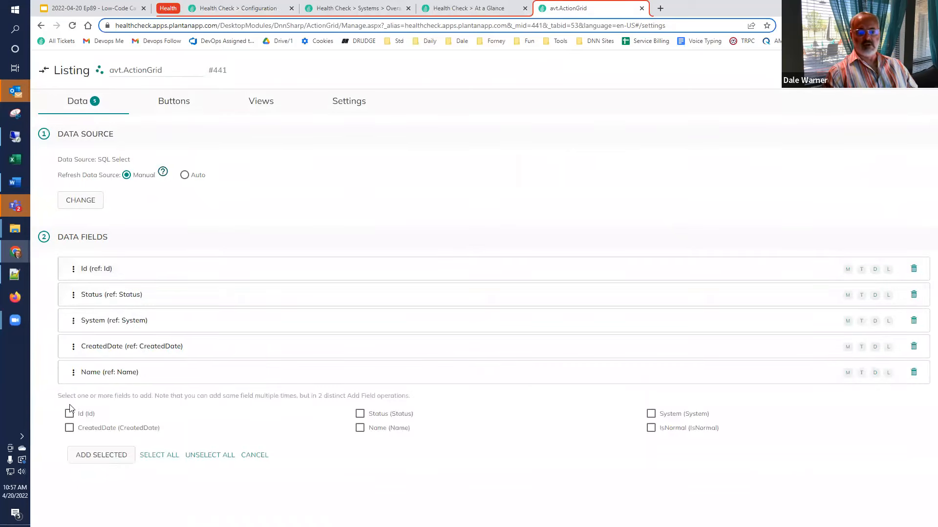
{"action": "left_click", "coordinate": [651, 428]}
{"action": "left_click", "coordinate": [101, 455]}
{"action": "left_click", "coordinate": [469, 8]}
{"action": "left_click", "coordinate": [73, 25]}
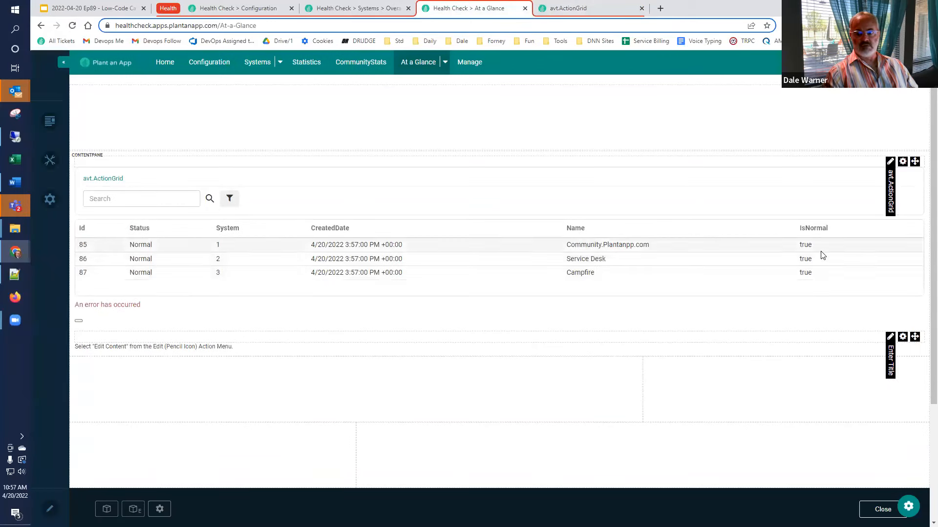
{"action": "left_click", "coordinate": [568, 8]}
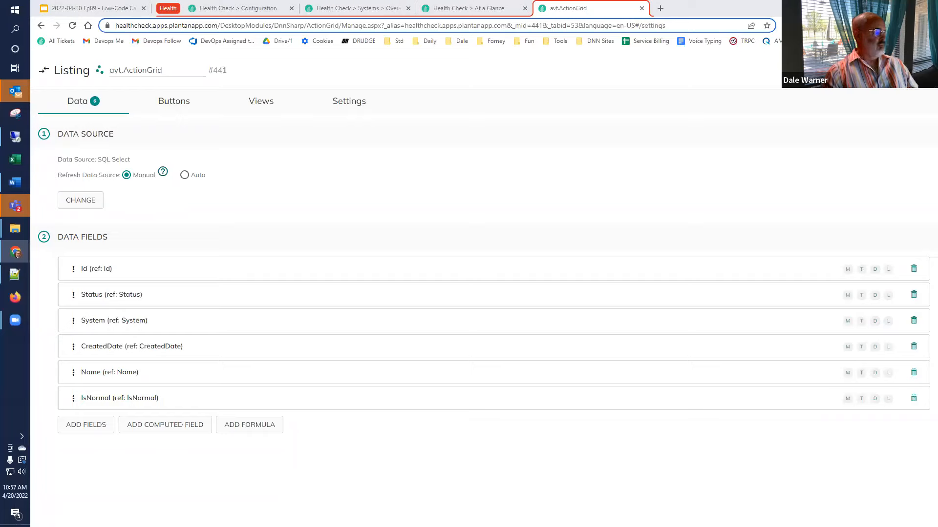
{"action": "left_click", "coordinate": [165, 425]}
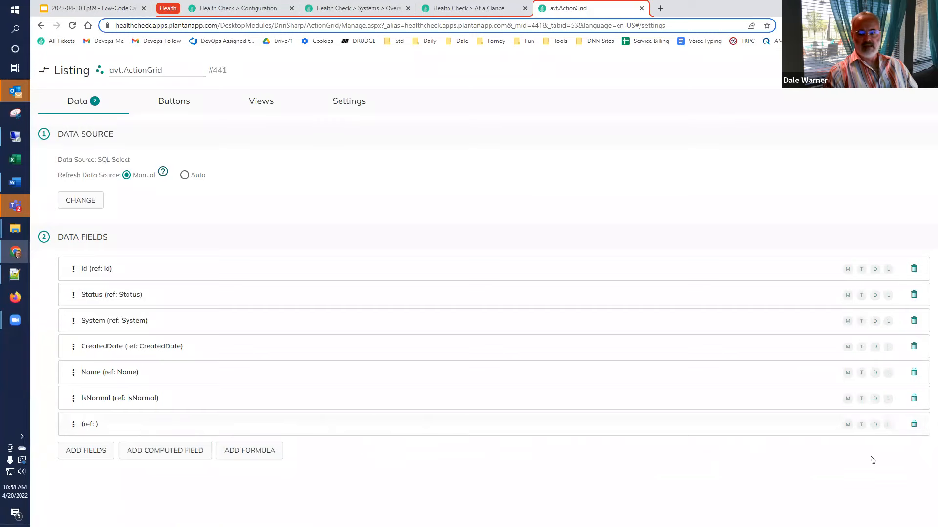
{"action": "left_click", "coordinate": [914, 423]}
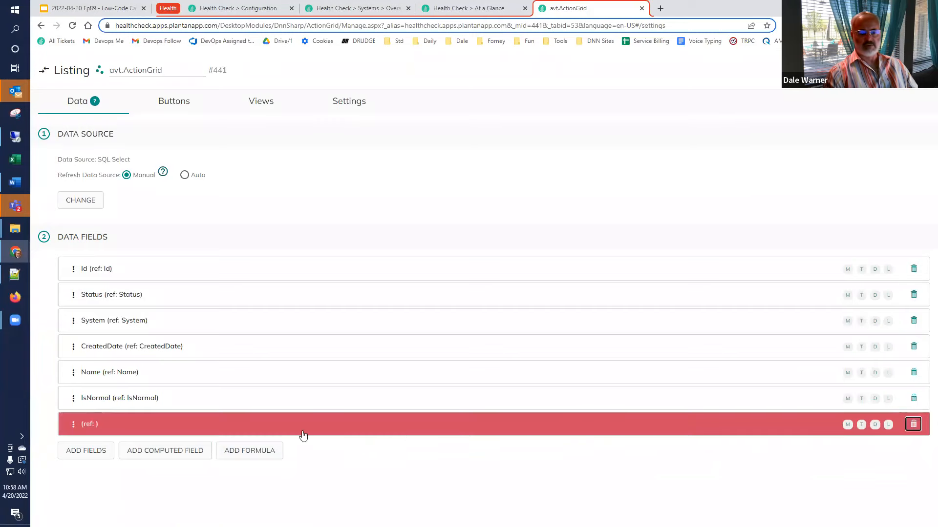
- Set the IsNormal field's formatting to True/False
{"action": "left_click", "coordinate": [87, 397]}
{"action": "scroll", "coordinate": [157, 329], "scroll_direction": "down", "scroll_amount": 5}
{"action": "left_click", "coordinate": [244, 184]}
{"action": "left_click", "coordinate": [234, 235]}
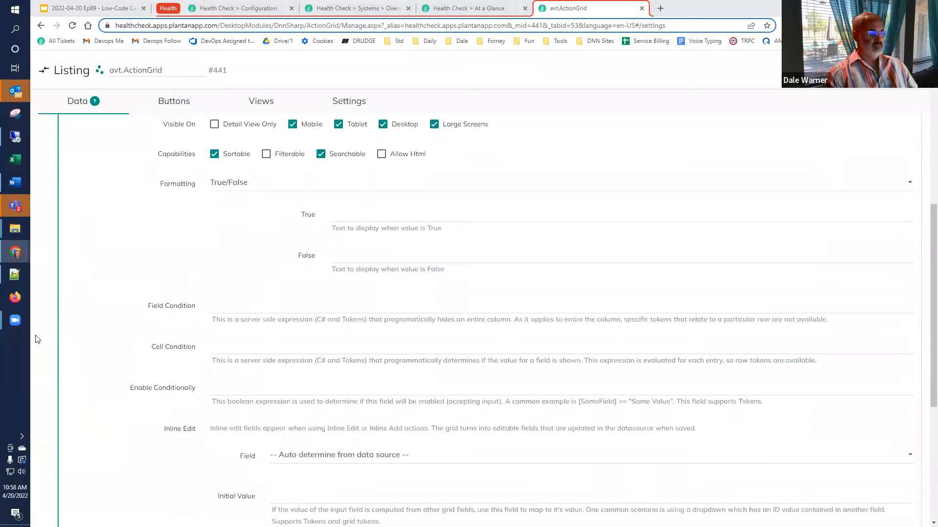
- Display <span class="badge badge-success">OK</span> for true and <span class="badge badge-danger">Warning</span> for false in the IsNormal field, and save the listing
{"action": "left_click", "coordinate": [362, 212]}
{"action": "type", "text": "<span class=\"badge badge-success\">OK</span>"}
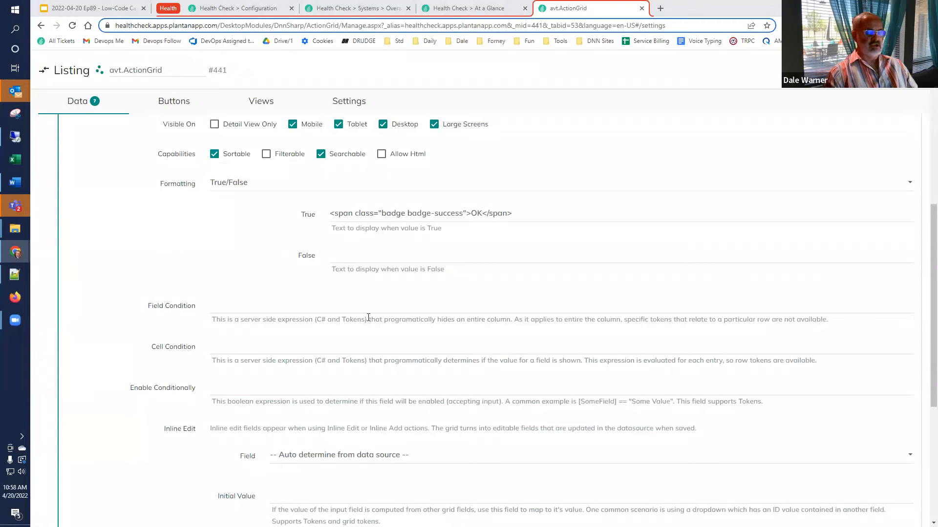
{"action": "left_click", "coordinate": [400, 252]}
{"action": "type", "text": "<span class=\"badge badge-danger\">Warning</span>"}
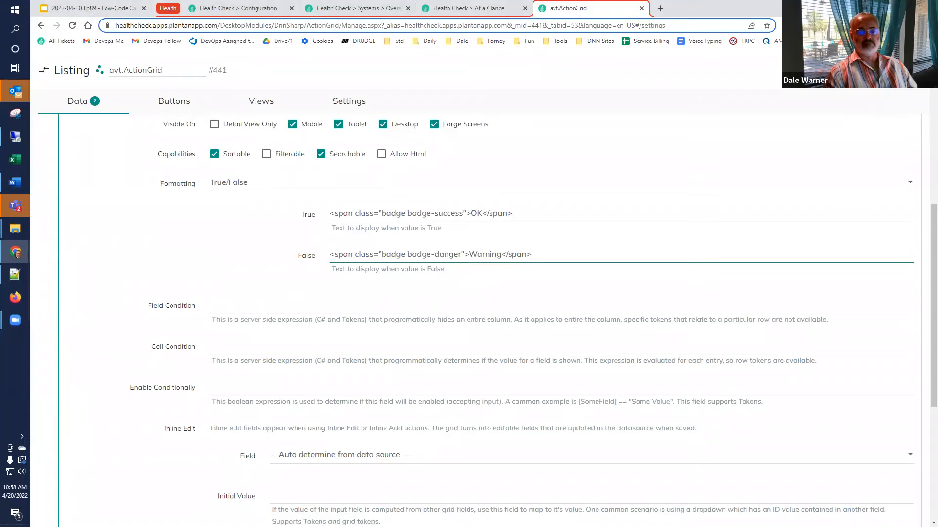
{"action": "left_click", "coordinate": [859, 71]}
- Allow HTML in the Systems Listing's IsNormal field, save the listing and refresh the At a Glance page
{"action": "left_click", "coordinate": [468, 8]}
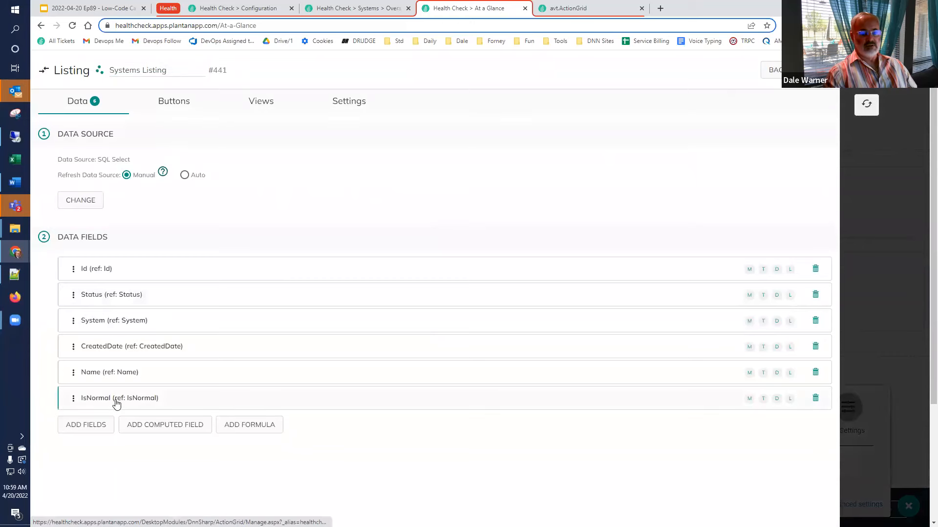
{"action": "left_click", "coordinate": [115, 404]}
{"action": "scroll", "coordinate": [171, 312], "scroll_direction": "down", "scroll_amount": 5}
{"action": "scroll", "coordinate": [171, 313], "scroll_direction": "up", "scroll_amount": 3}
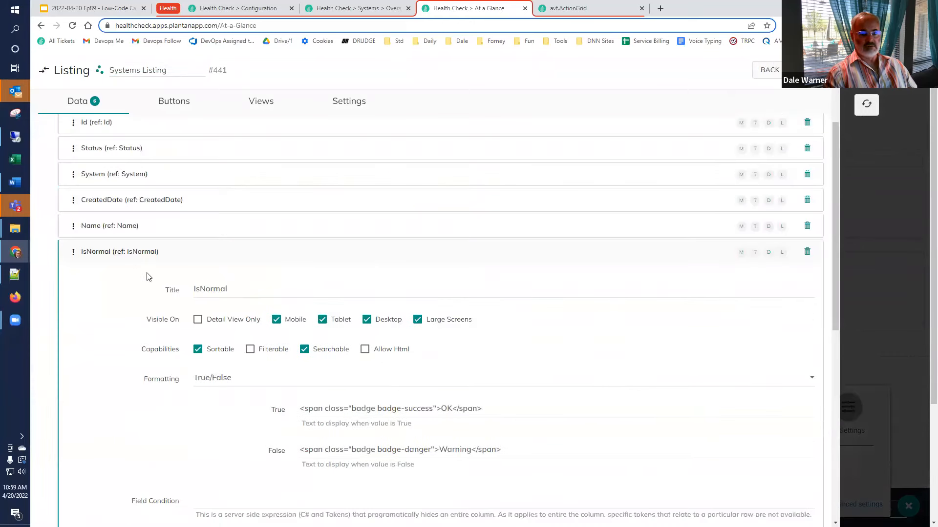
{"action": "left_click", "coordinate": [365, 349]}
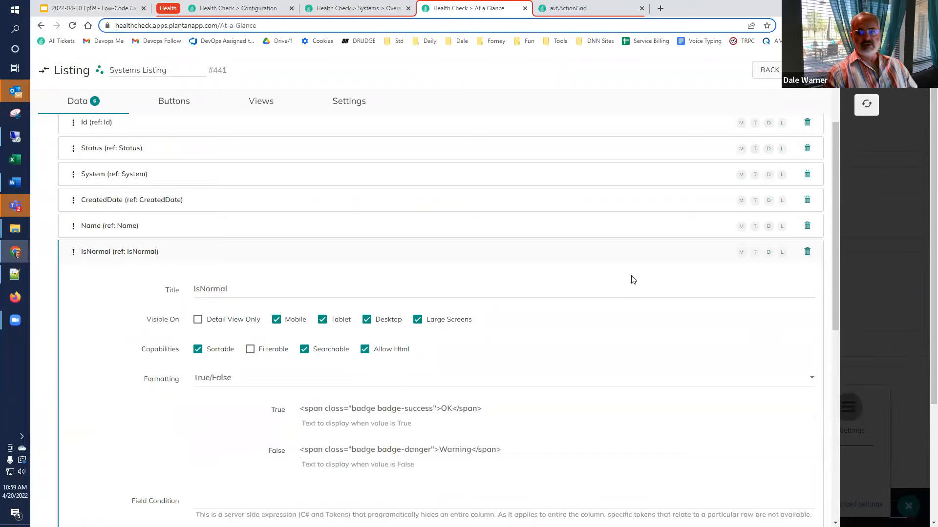
{"action": "left_click", "coordinate": [812, 69]}
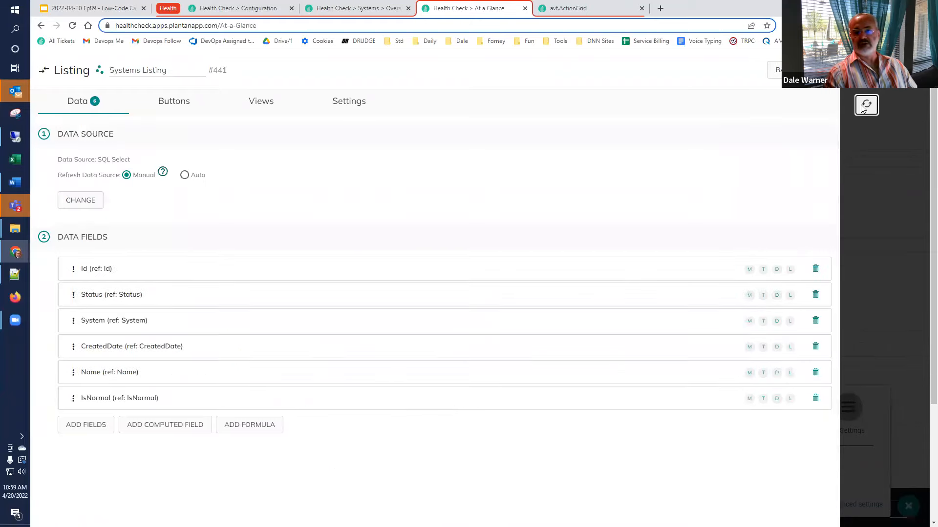
{"action": "left_click", "coordinate": [866, 105]}
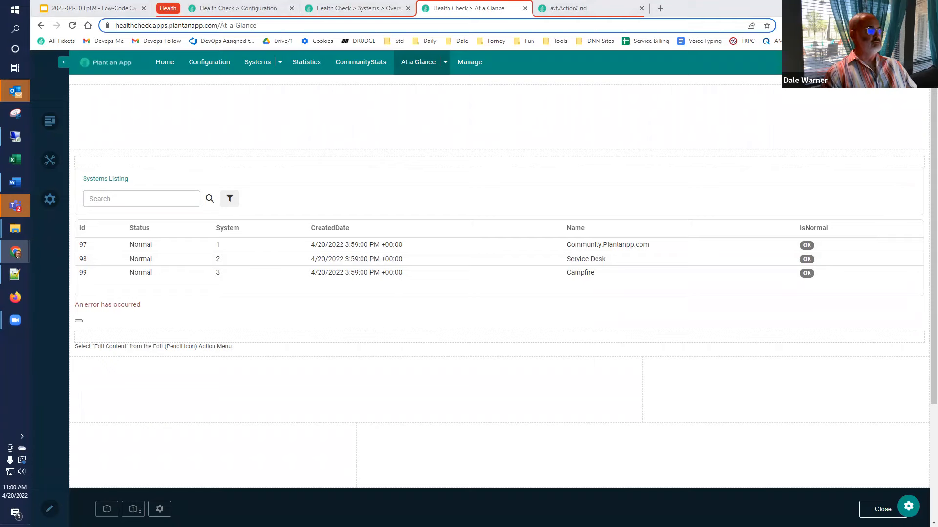
- View the Overall Status listing on the Health Check Dev site's At a Glance page
{"action": "left_click_drag", "start_coordinate": [686, 2], "coordinate": [678, 6]}
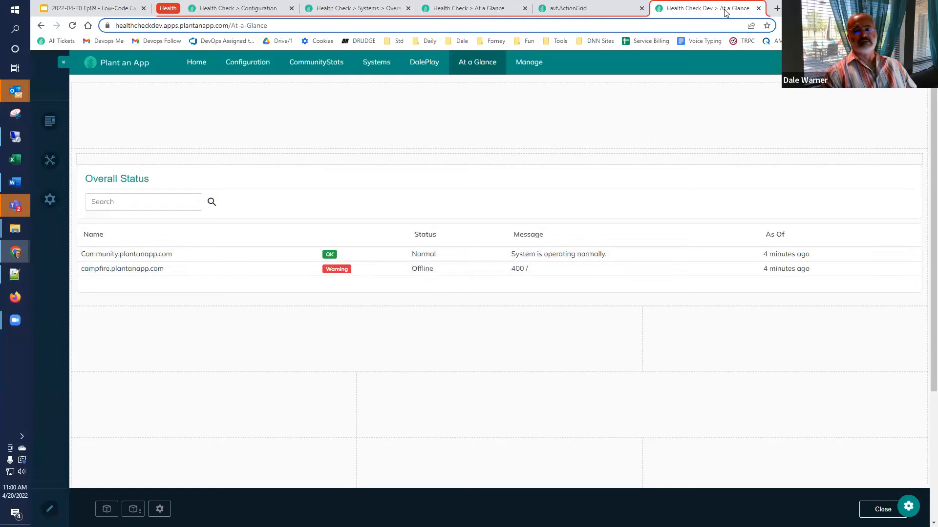
{"action": "left_click", "coordinate": [18, 231]}
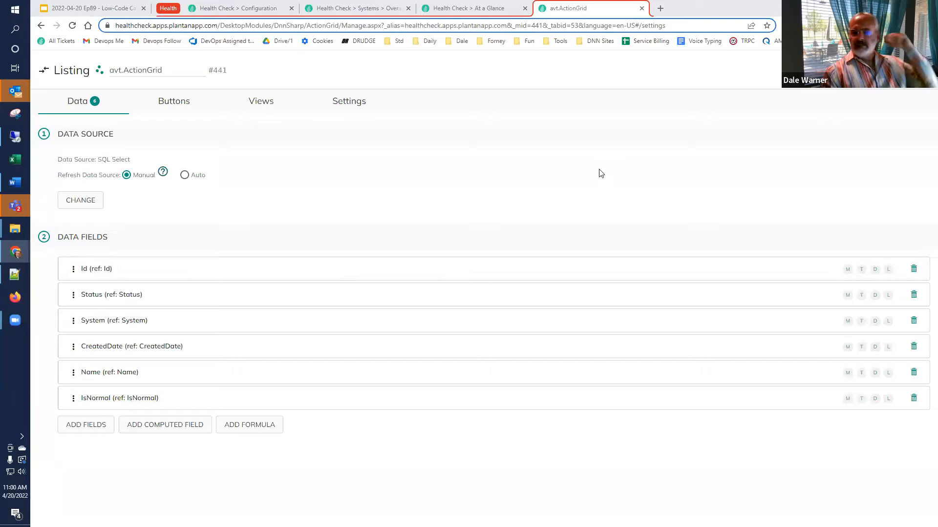
- Open campfire.plantanapp.com in a new browser tab and go to the "Display Elapsed Time via SQL" contribution
{"action": "left_click", "coordinate": [659, 9]}
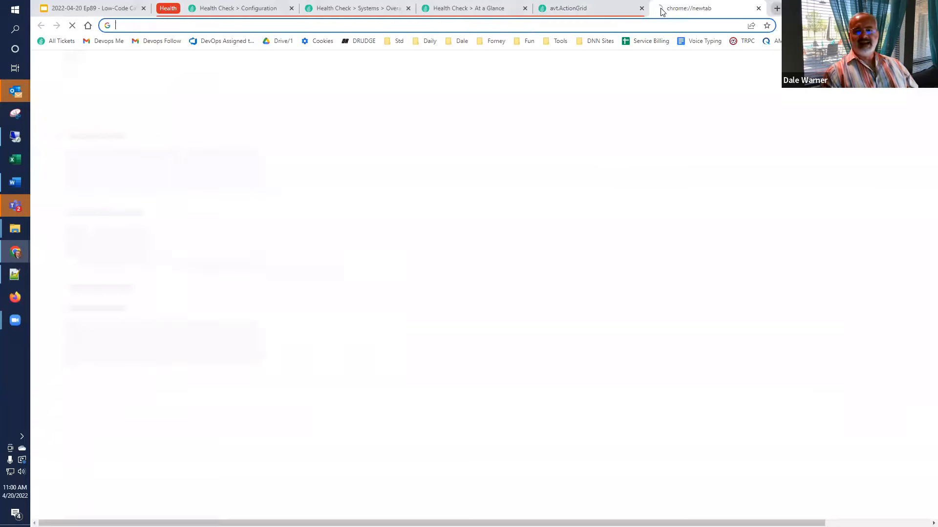
{"action": "type", "text": "campfire.plantanapp.com"}
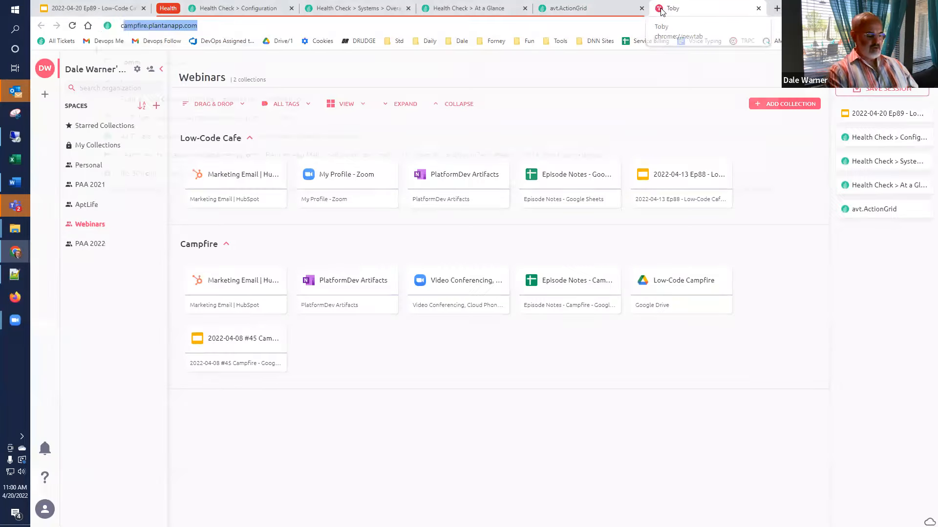
{"action": "key", "text": "Return"}
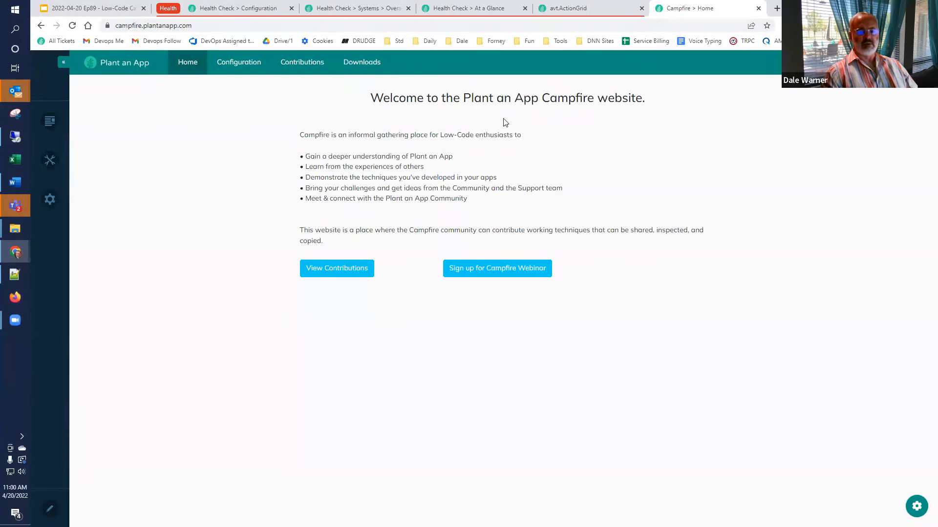
{"action": "mouse_move", "coordinate": [320, 61]}
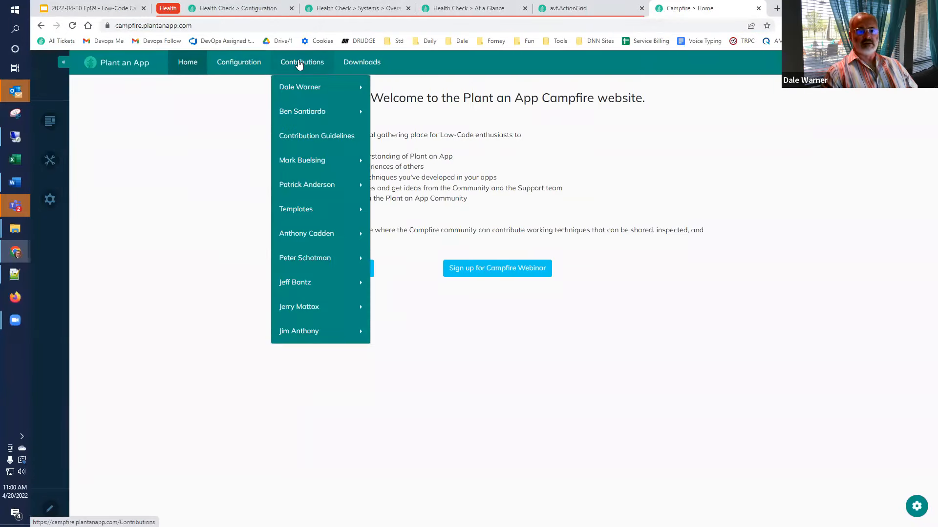
{"action": "left_click", "coordinate": [230, 64]}
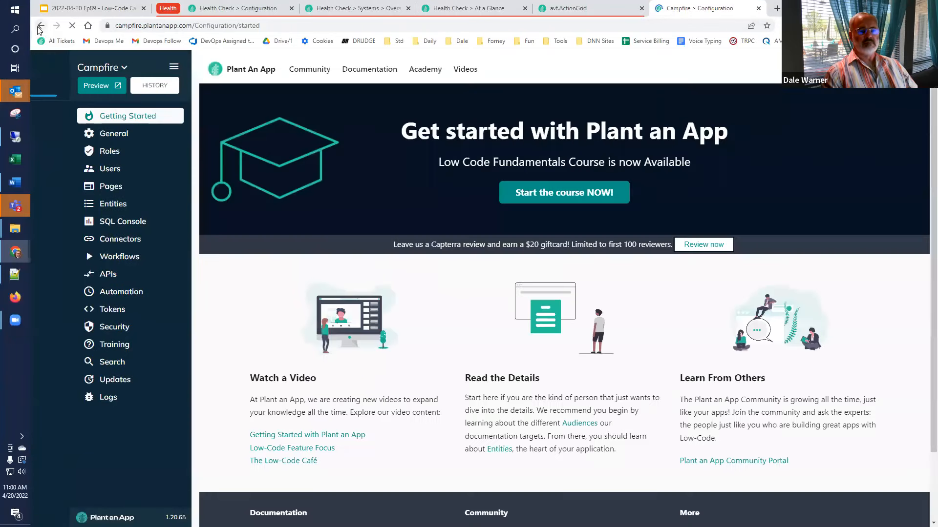
{"action": "left_click", "coordinate": [41, 25]}
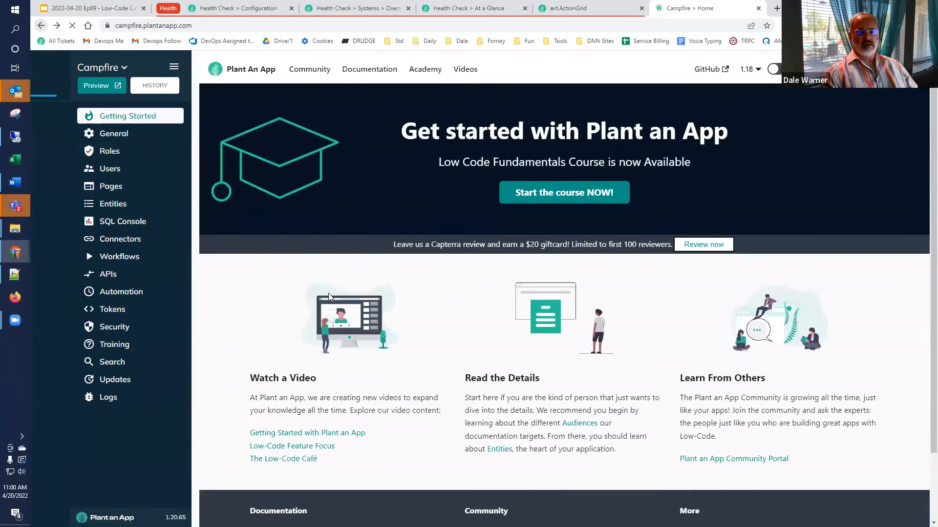
{"action": "left_click", "coordinate": [338, 269]}
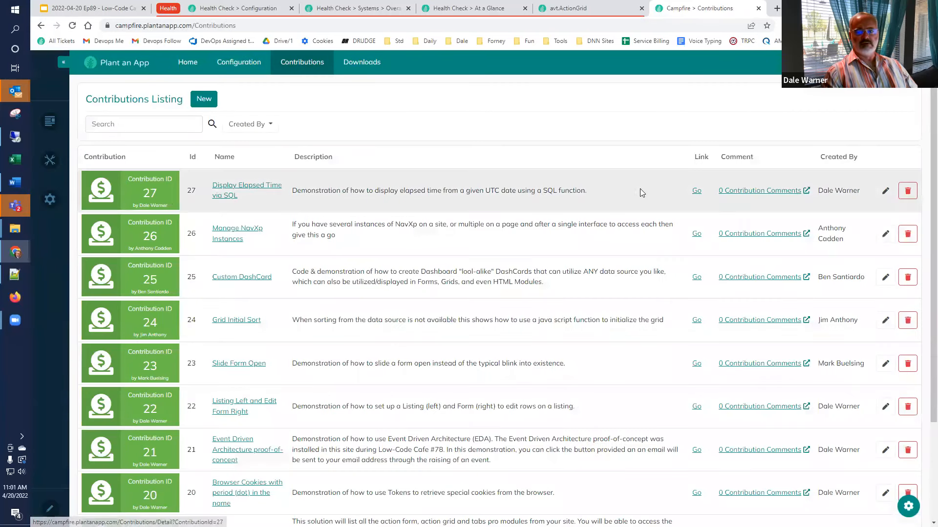
{"action": "left_click", "coordinate": [697, 191]}
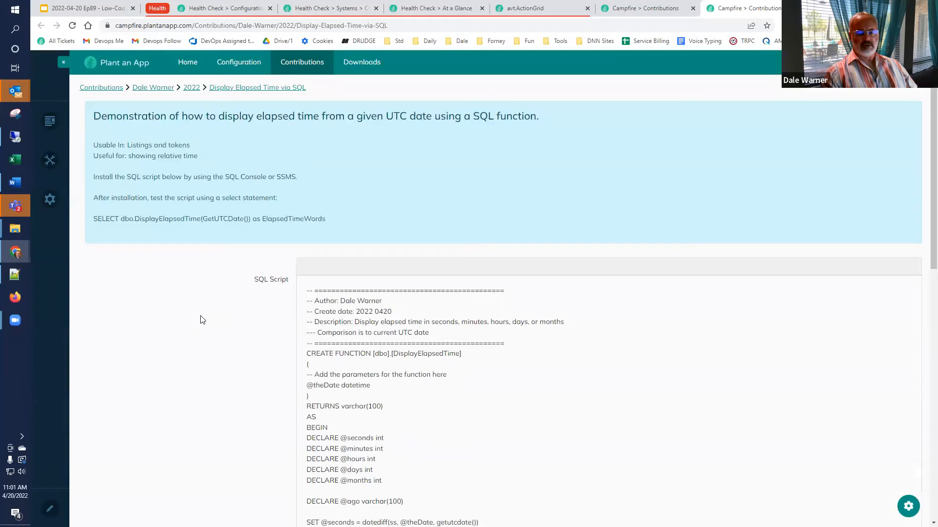
- Review the DisplayElapsedTime contribution and copy its SQL script from the opening comment through the final END
{"action": "scroll", "coordinate": [176, 331], "scroll_direction": "down", "scroll_amount": 6}
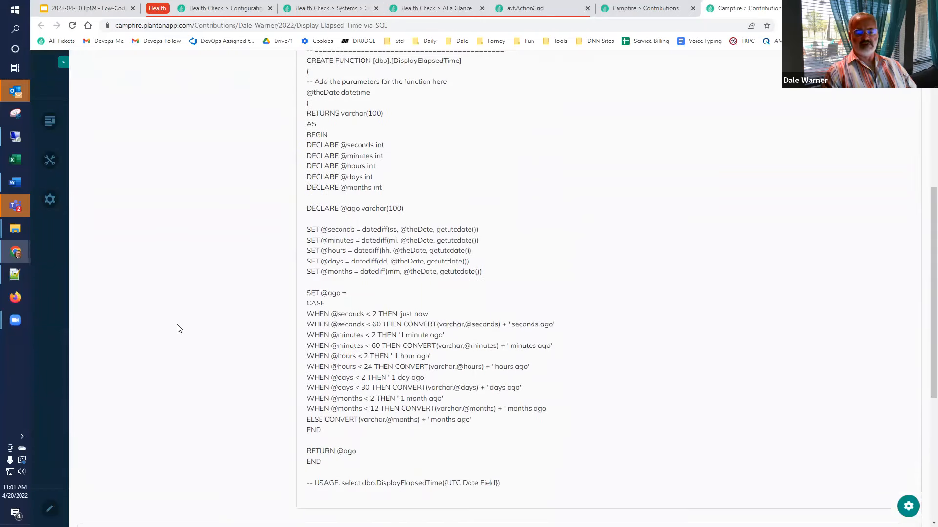
{"action": "scroll", "coordinate": [461, 277], "scroll_direction": "down", "scroll_amount": 1}
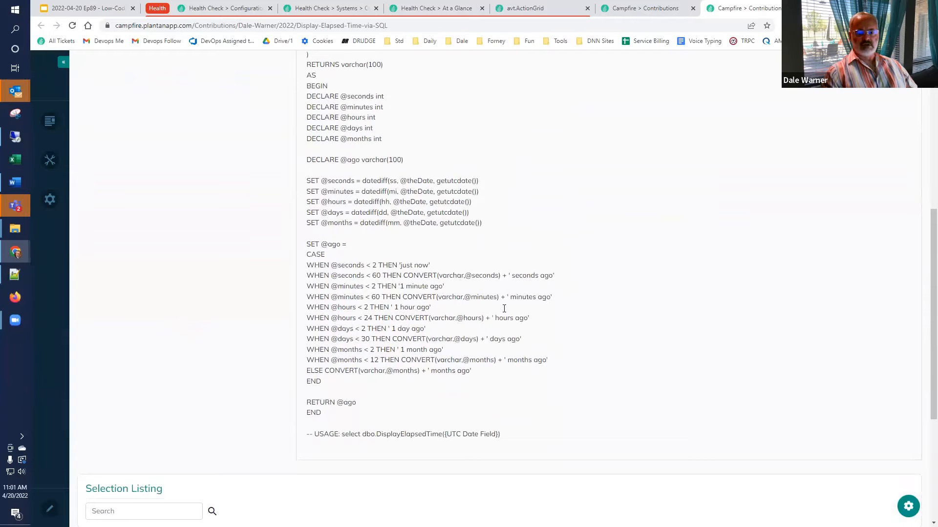
{"action": "scroll", "coordinate": [226, 367], "scroll_direction": "down", "scroll_amount": 5}
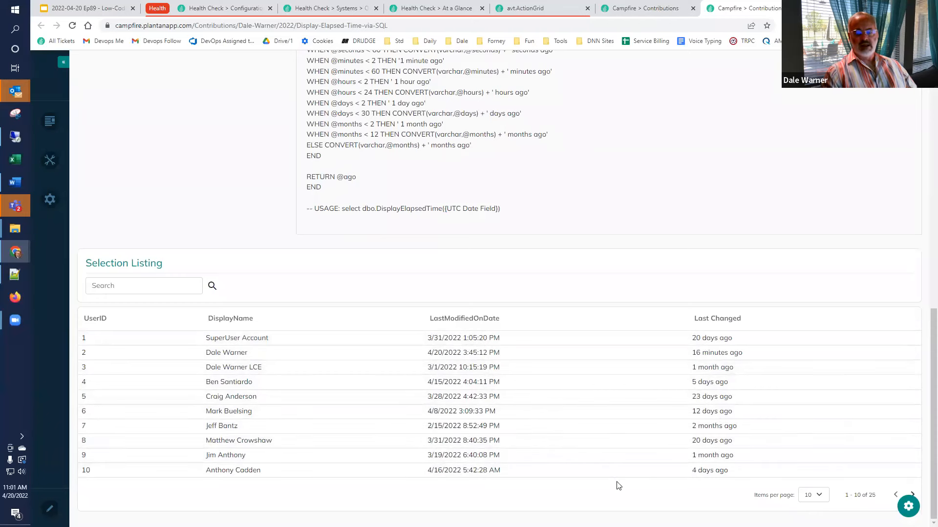
{"action": "scroll", "coordinate": [537, 425], "scroll_direction": "up", "scroll_amount": 4}
{"action": "scroll", "coordinate": [347, 273], "scroll_direction": "up", "scroll_amount": 2}
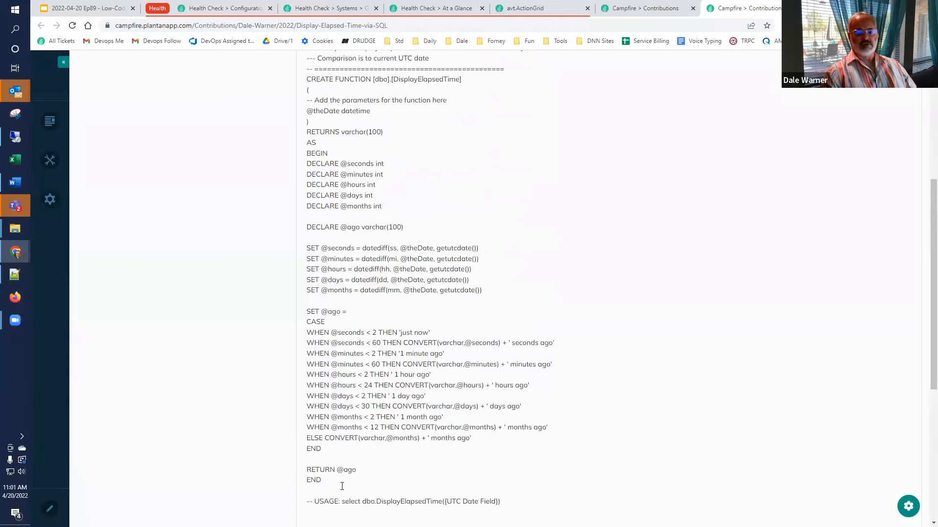
{"action": "left_click_drag", "start_coordinate": [342, 482], "coordinate": [302, 290]}
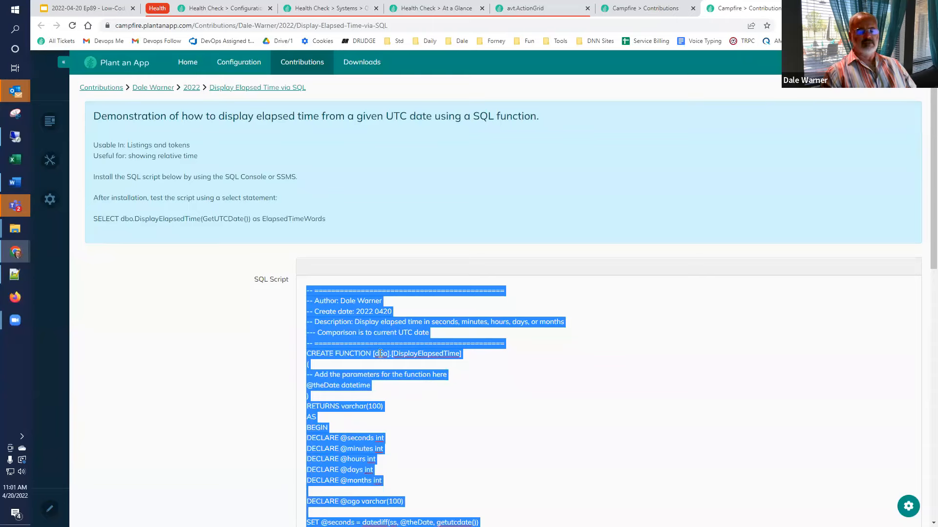
- Replace the Health Check SQL Console query with the copied DisplayElapsedTime script and run it to create the function
{"action": "left_click", "coordinate": [225, 9]}
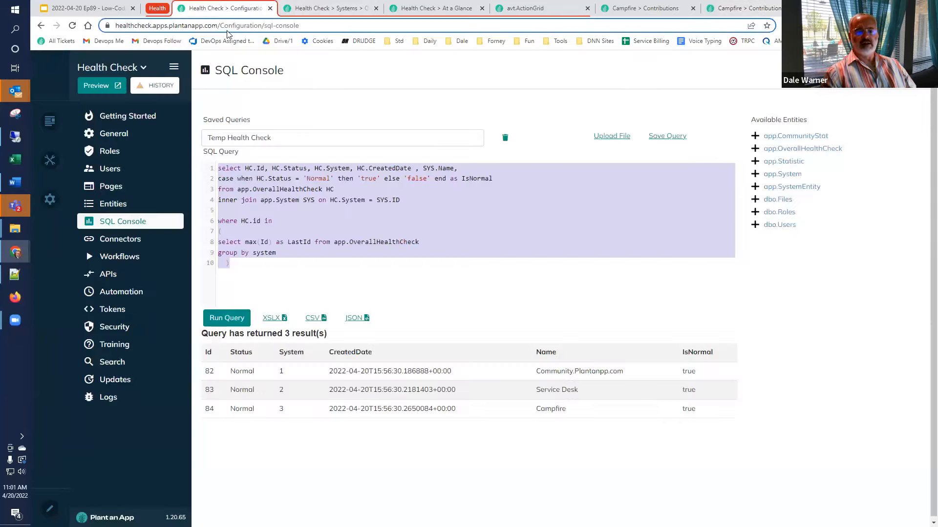
{"action": "left_click", "coordinate": [312, 230]}
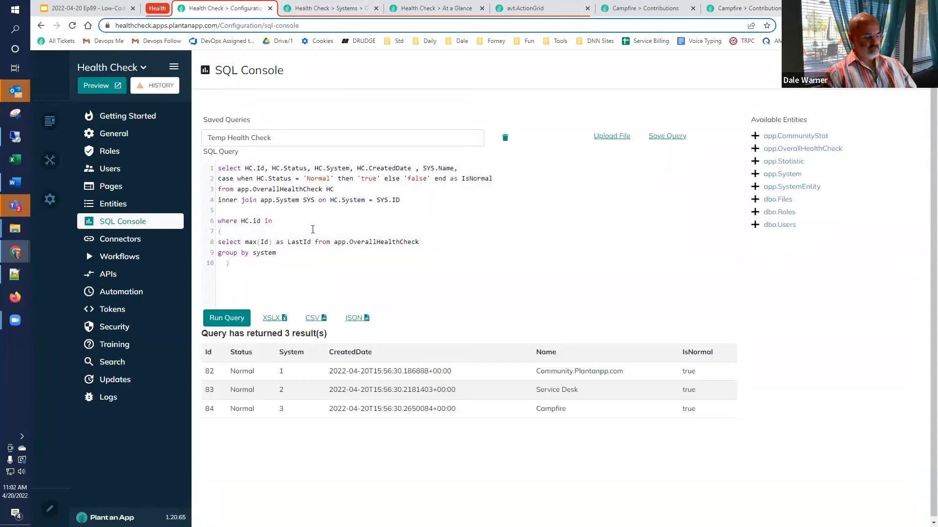
{"action": "key", "text": "ctrl+a"}
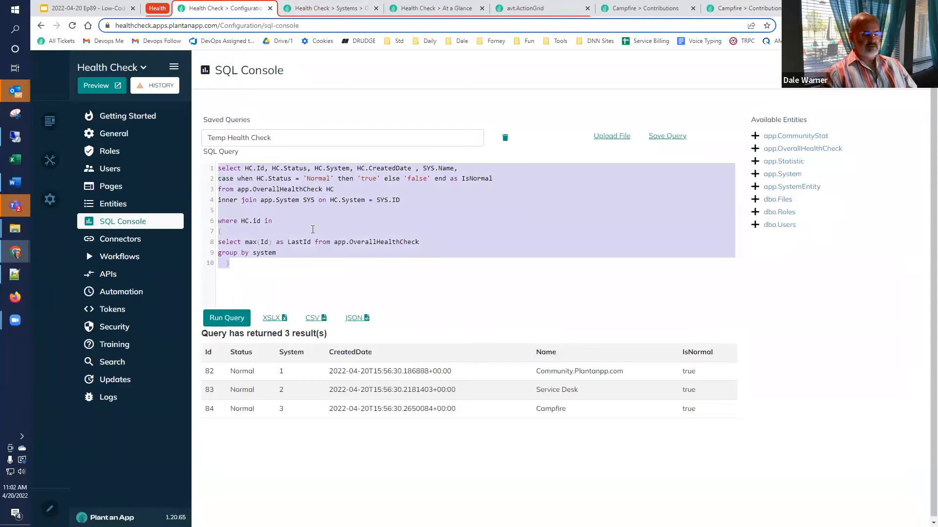
{"action": "key", "text": "ctrl+v"}
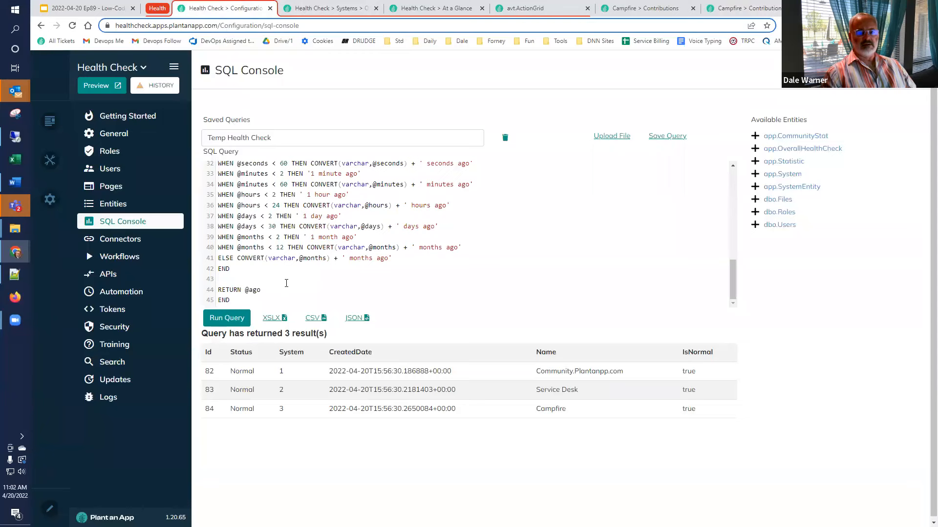
{"action": "scroll", "coordinate": [286, 283], "scroll_direction": "up", "scroll_amount": 10}
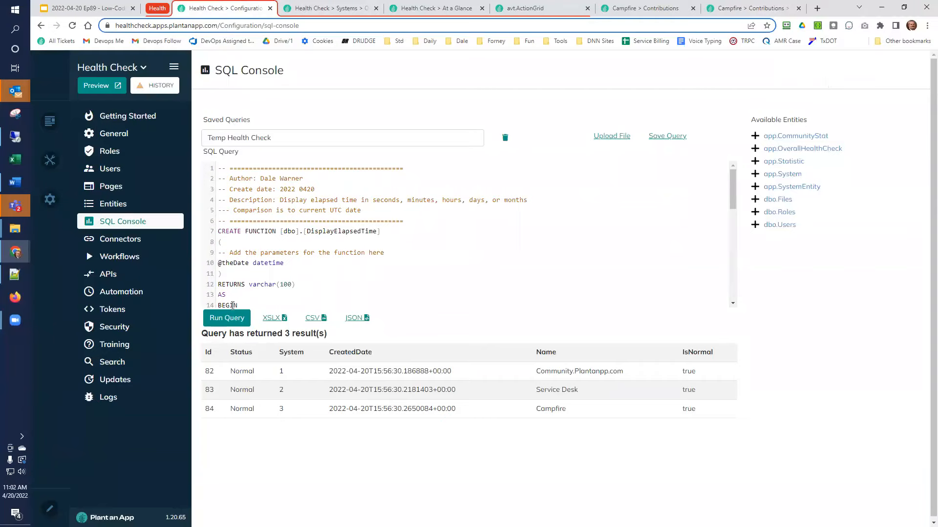
{"action": "left_click", "coordinate": [233, 322]}
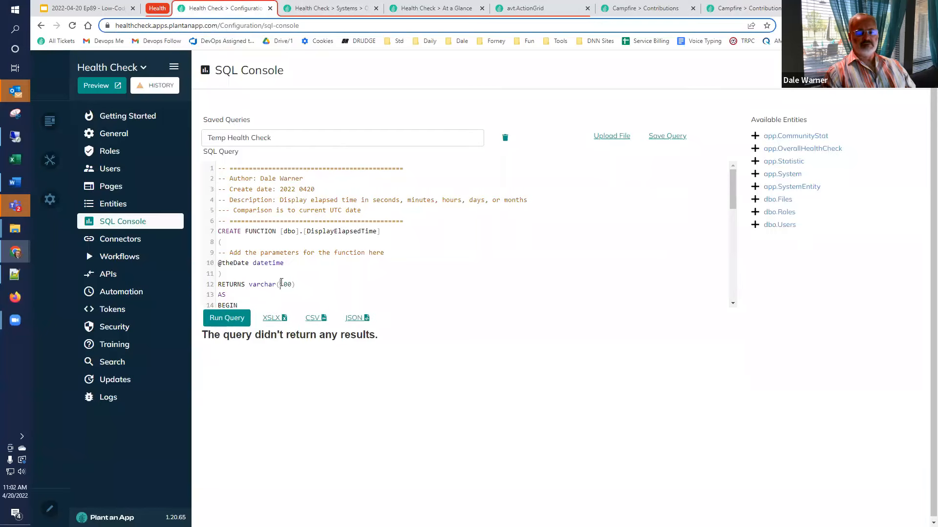
- Replace the console script with the contribution's usage statement, select dbo.DisplayElapsedTime({UTC Date Field})
{"action": "key", "text": "ctrl+End"}
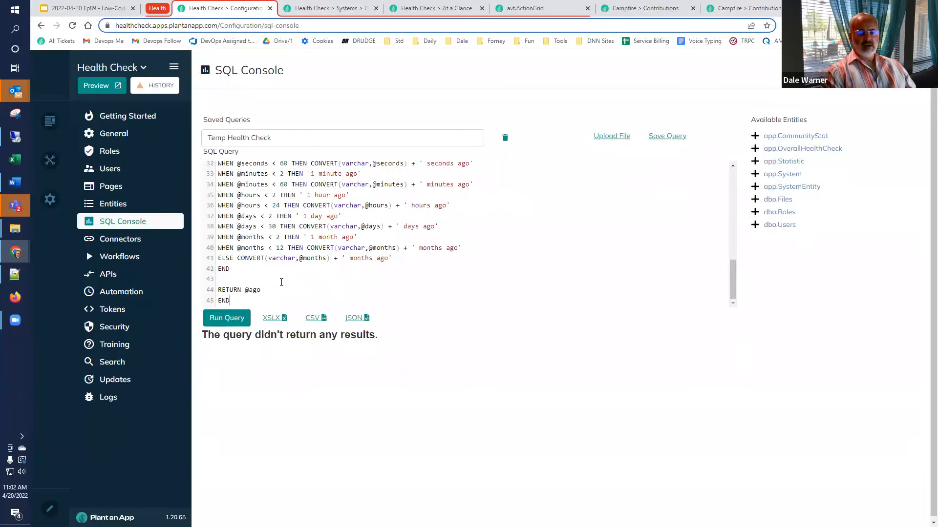
{"action": "left_click", "coordinate": [325, 9]}
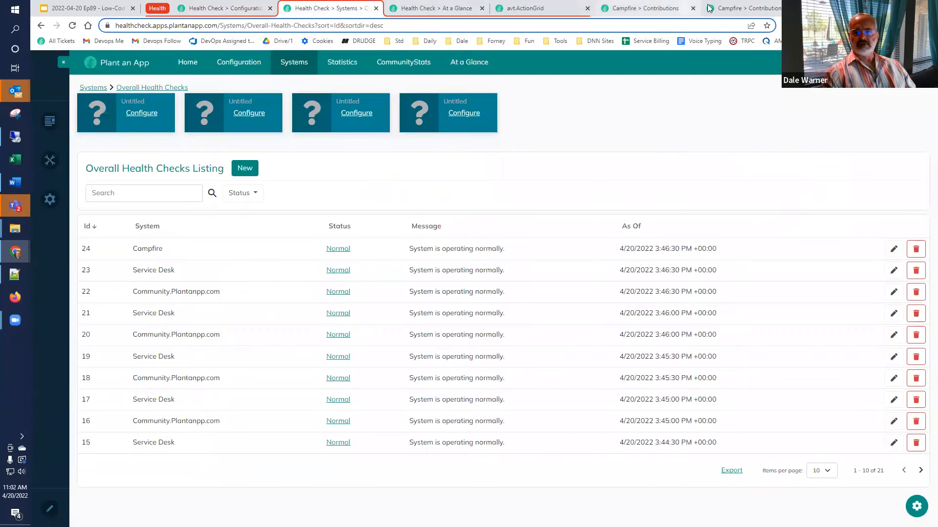
{"action": "left_click", "coordinate": [765, 9]}
{"action": "scroll", "coordinate": [309, 311], "scroll_direction": "down", "scroll_amount": 8}
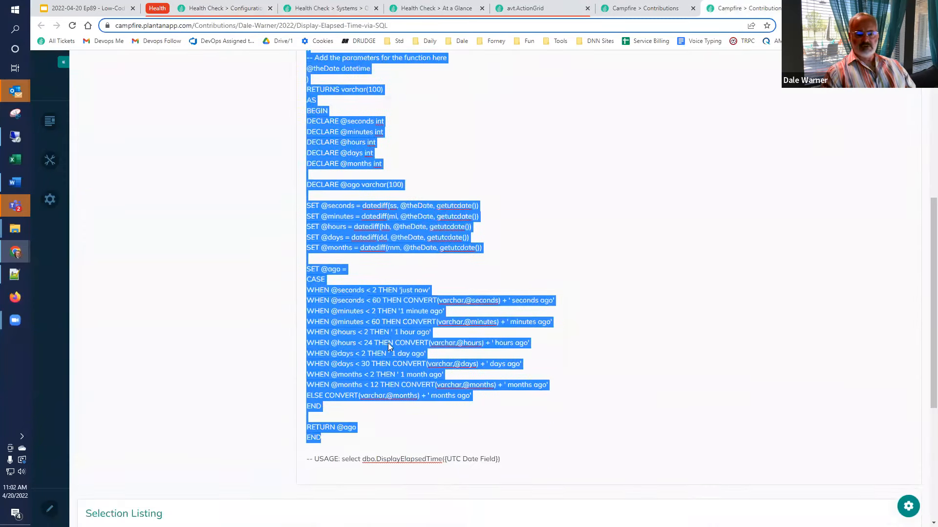
{"action": "left_click_drag", "start_coordinate": [500, 288], "coordinate": [336, 286]}
{"action": "key", "text": "ctrl+c"}
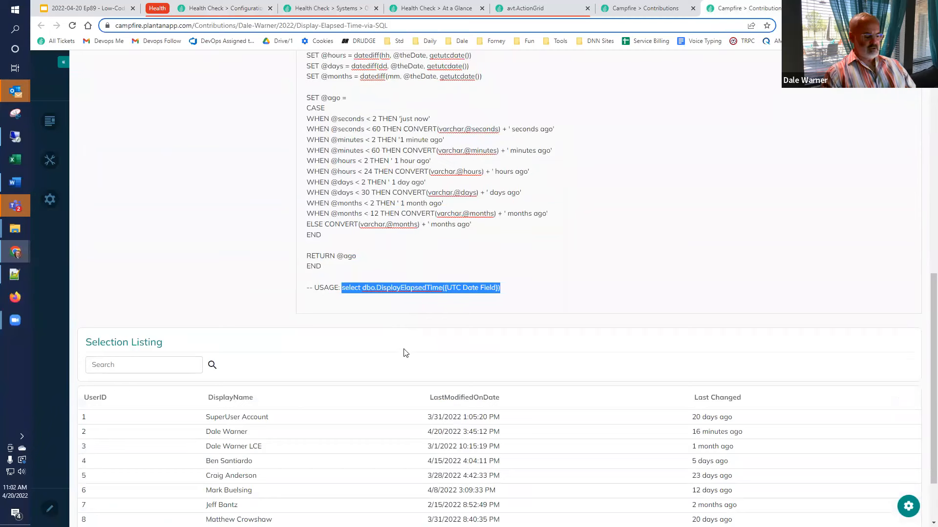
{"action": "left_click", "coordinate": [222, 9]}
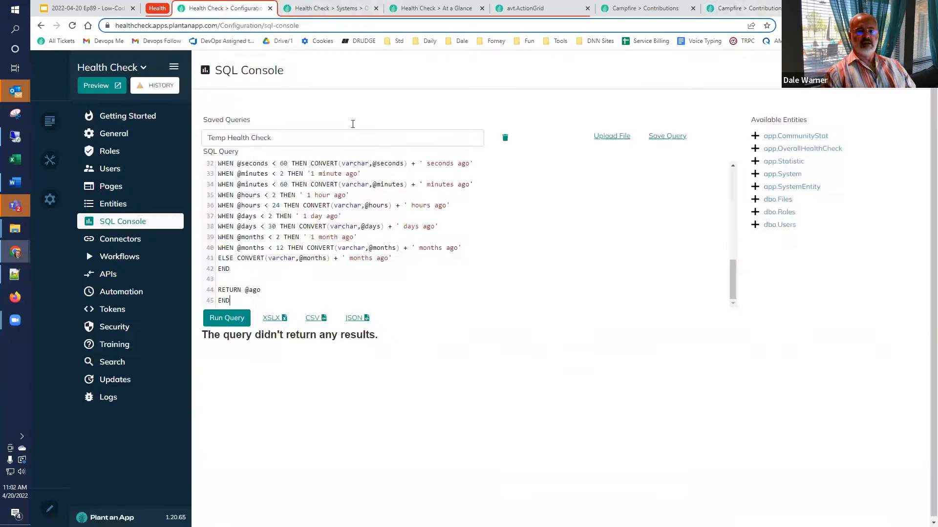
{"action": "key", "text": "ctrl+a"}
{"action": "key", "text": "Delete"}
{"action": "key", "text": "ctrl+v"}
- Substitute '12/25/2021' for the UTC Date Field placeholder in the DisplayElapsedTime query and run it
{"action": "key", "text": "shift+Left"}
{"action": "key", "text": "shift+Left"}
{"action": "key", "text": "shift+Left"}
{"action": "key", "text": "shift+Left"}
{"action": "key", "text": "shift+Left"}
{"action": "key", "text": "shift+Left"}
{"action": "key", "text": "shift+Left"}
{"action": "key", "text": "shift+Left"}
{"action": "key", "text": "shift+Left"}
{"action": "key", "text": "shift+Left"}
{"action": "key", "text": "shift+Left"}
{"action": "key", "text": "shift+Left"}
{"action": "key", "text": "shift+Left"}
{"action": "key", "text": "shift+Left"}
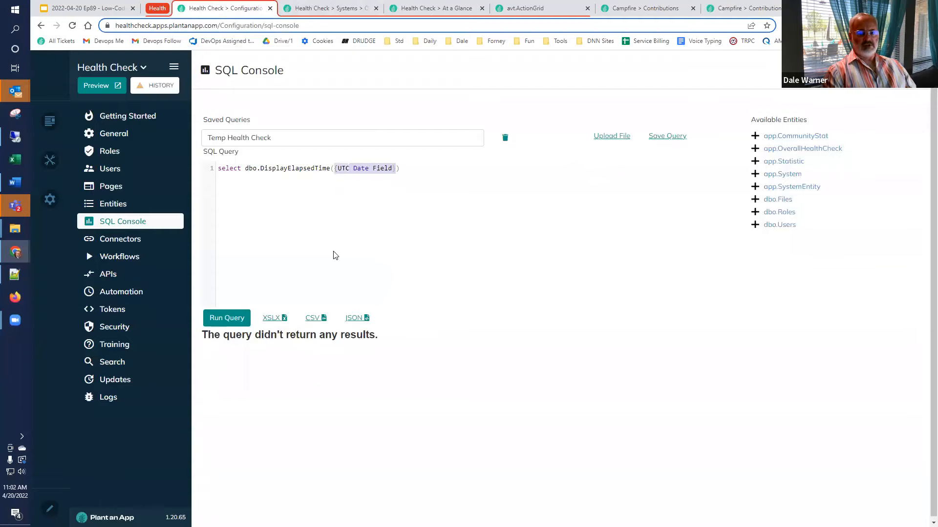
{"action": "key", "text": "BackSpace"}
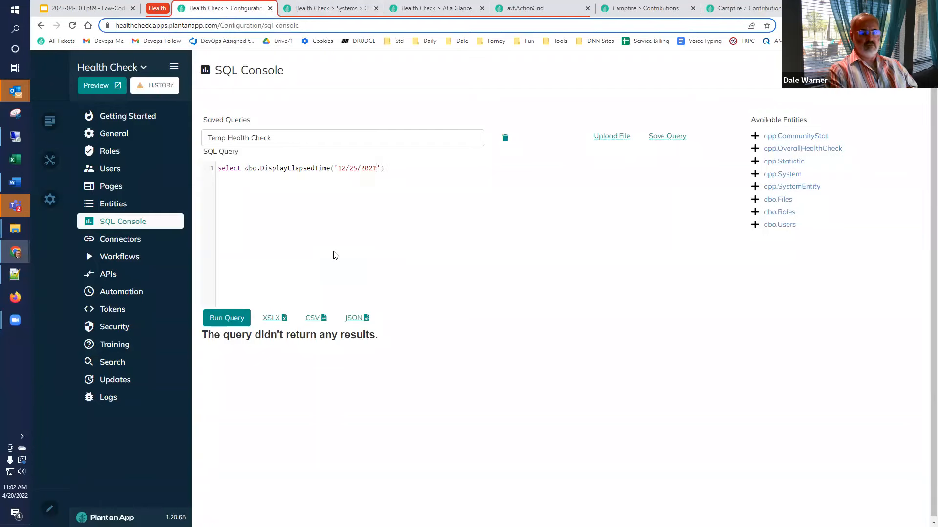
{"action": "left_click", "coordinate": [227, 318]}
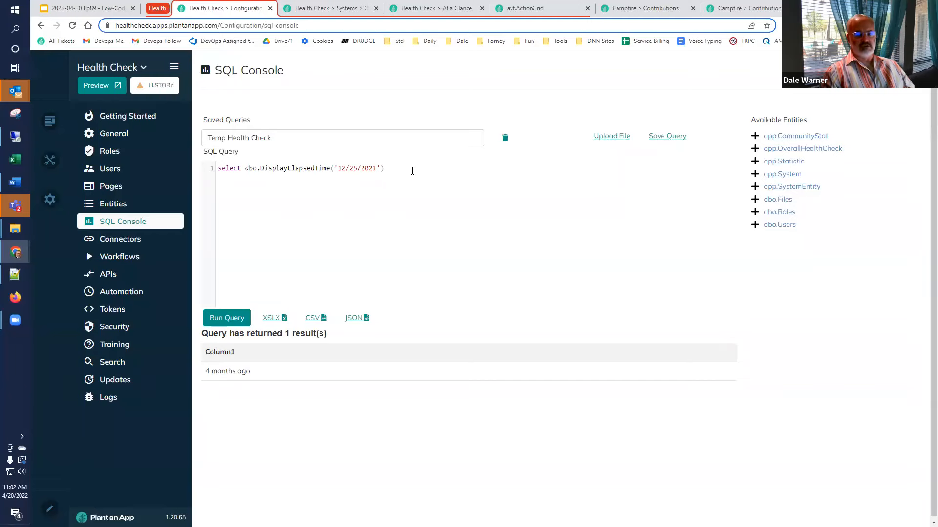
- Copy dbo.DisplayElapsedTime('12/25/2021') into the Systems Listing's SQL Select as a new column after IsNormal
{"action": "left_click_drag", "start_coordinate": [411, 170], "coordinate": [244, 169]}
{"action": "key", "text": "ctrl+c"}
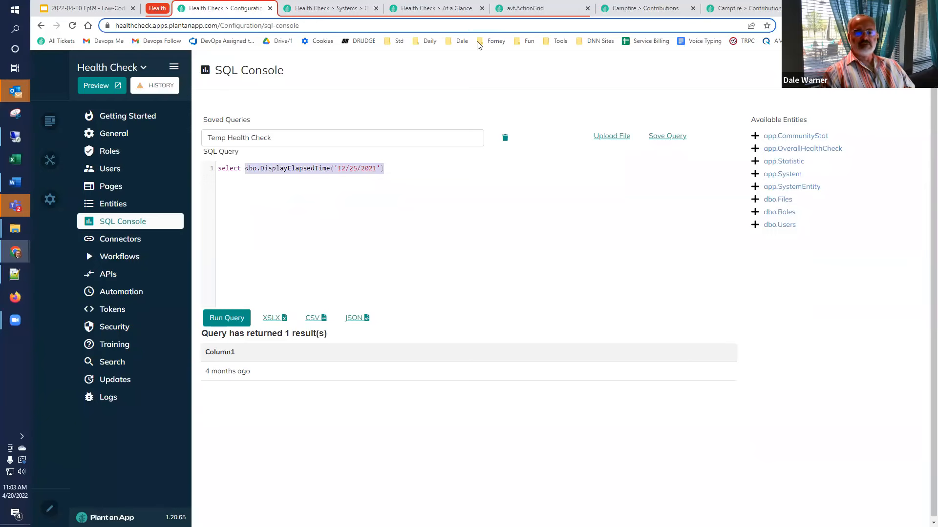
{"action": "left_click", "coordinate": [341, 16]}
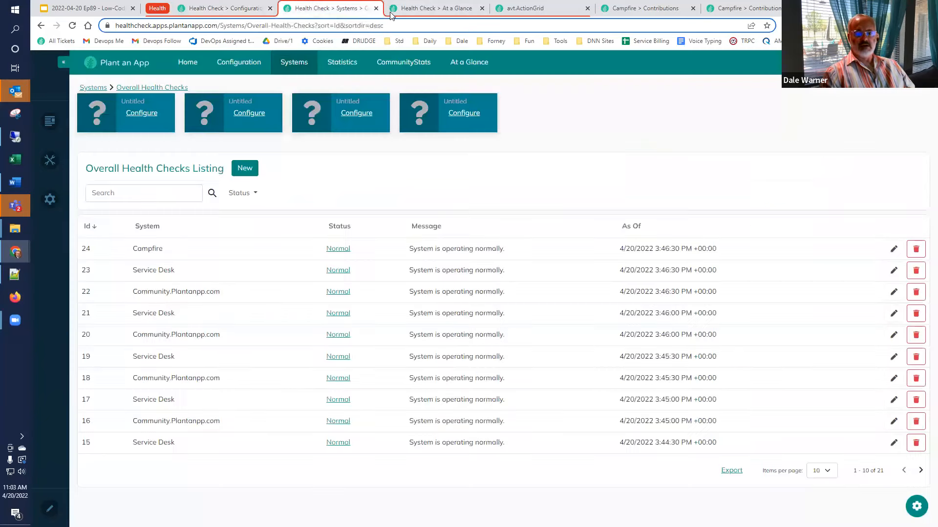
{"action": "left_click", "coordinate": [421, 9]}
{"action": "left_click", "coordinate": [519, 8]}
{"action": "left_click", "coordinate": [80, 200]}
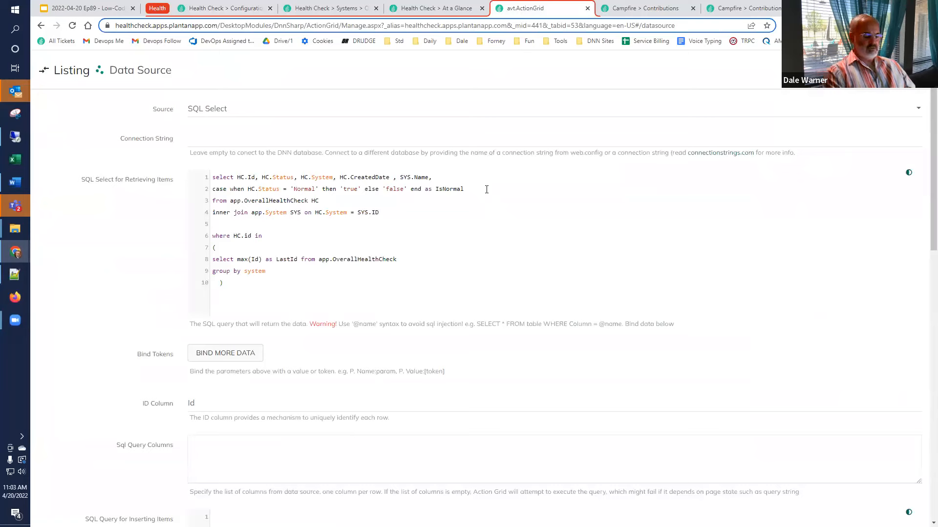
{"action": "type", "text": ","}
{"action": "key", "text": "Return"}
{"action": "key", "text": "ctrl+v"}
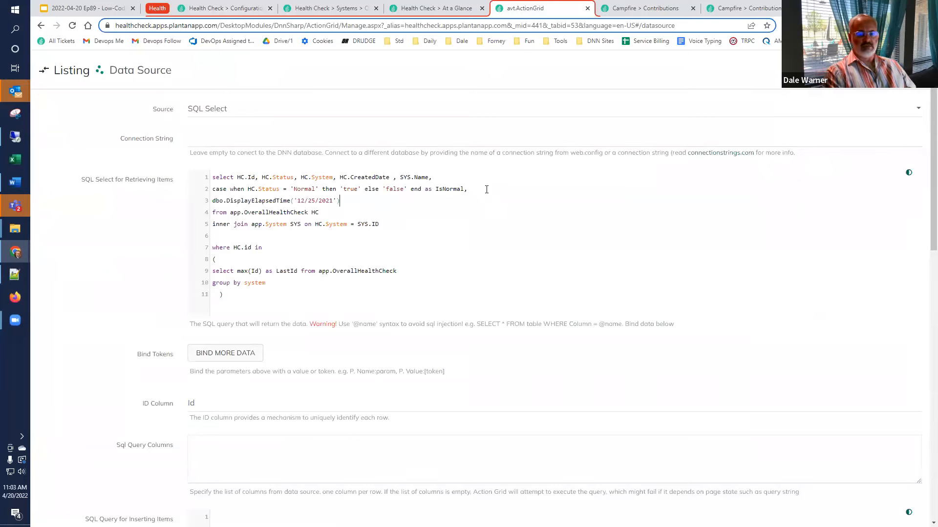
- Change the DisplayElapsedTime argument in the listing's SQL Select to HC.CreatedDate
{"action": "key", "text": "shift+Left"}
{"action": "key", "text": "shift+Left"}
{"action": "key", "text": "shift+Left"}
{"action": "key", "text": "shift+Left"}
{"action": "key", "text": "shift+Left"}
{"action": "key", "text": "shift+Left"}
{"action": "key", "text": "shift+Left"}
{"action": "key", "text": "shift+Left"}
{"action": "key", "text": "shift+Left"}
{"action": "key", "text": "shift+Left"}
{"action": "key", "text": "shift+Left"}
{"action": "key", "text": "shift+Left"}
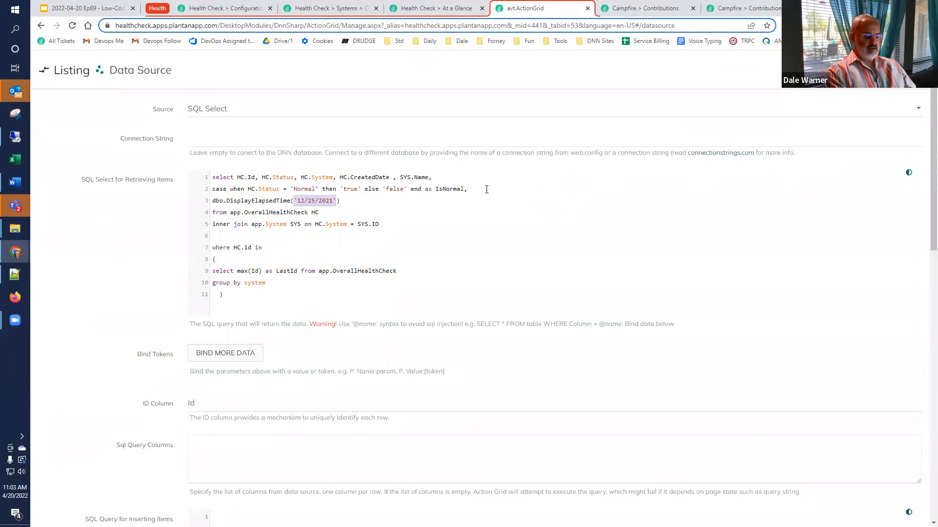
{"action": "type", "text": "HC"}
{"action": "type", "text": ".Create"}
{"action": "type", "text": "dDate"}
{"action": "key", "text": "End"}
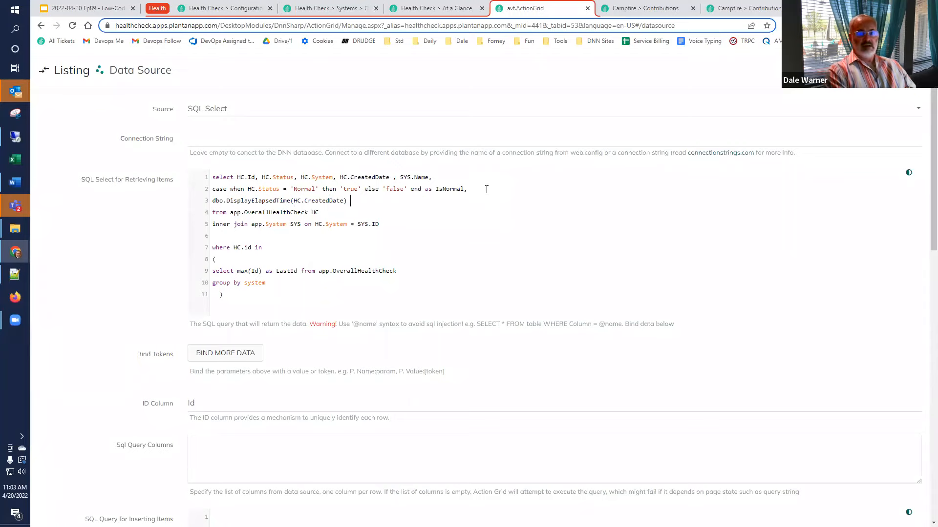
- Alias the DisplayElapsedTime(HC.CreatedDate) column as ElapsedTime in the listing's SQL Select and save the data source
{"action": "type", "text": "as ElapsedTime"}
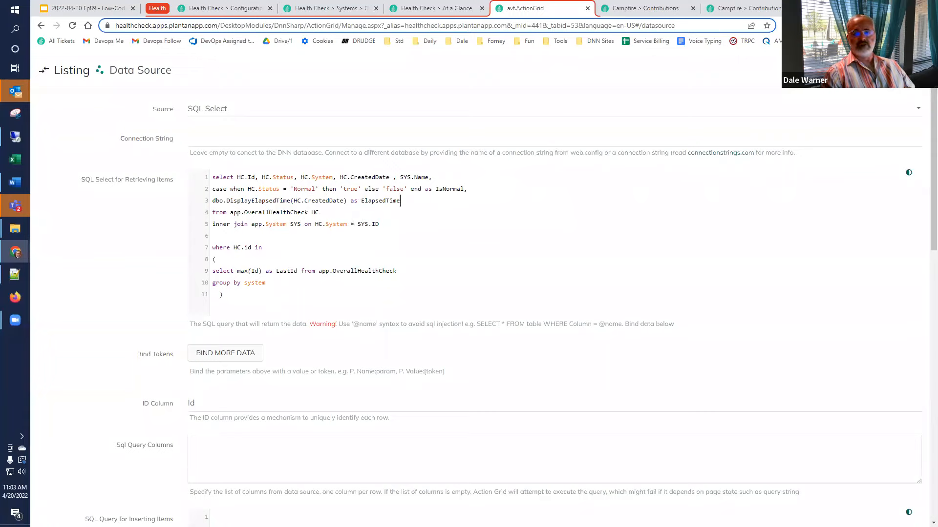
{"action": "left_click", "coordinate": [889, 70]}
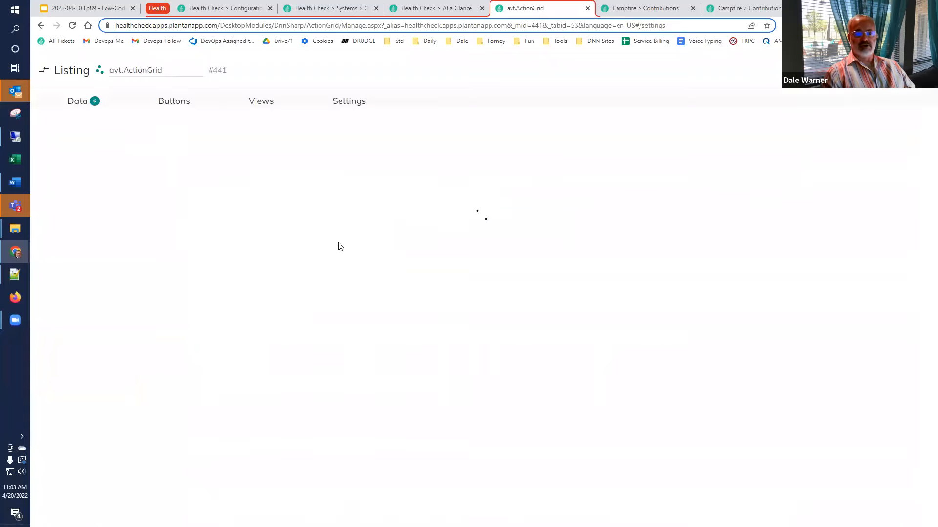
- Add the ElapsedTime column to the listing's data fields and reload the At a Glance page
{"action": "left_click", "coordinate": [73, 429]}
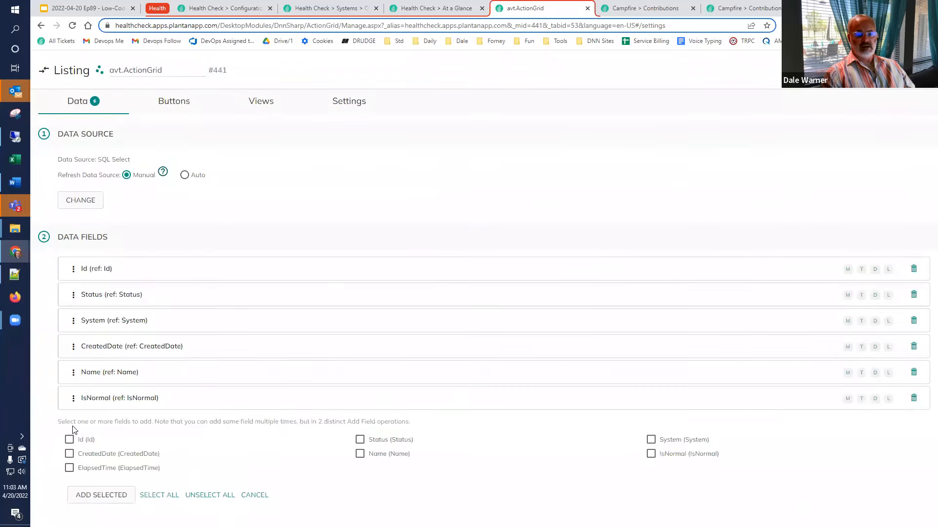
{"action": "left_click", "coordinate": [69, 468]}
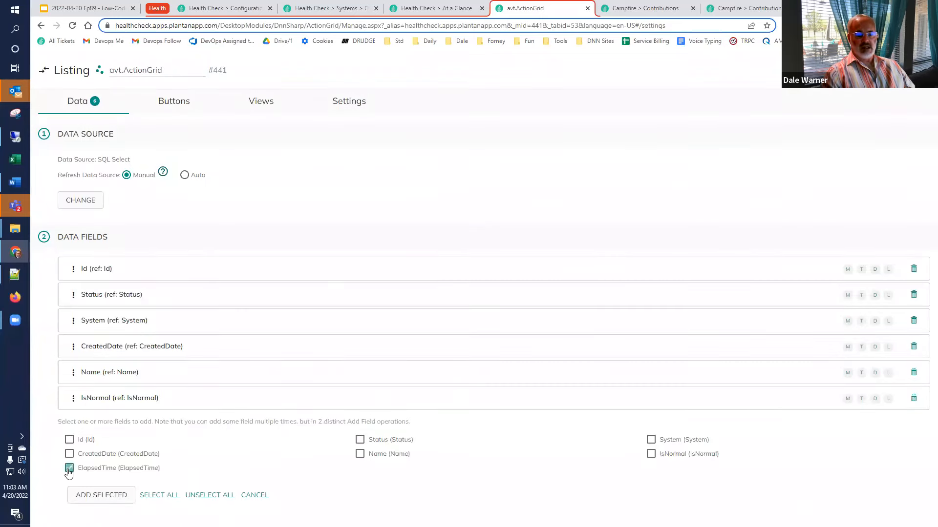
{"action": "left_click", "coordinate": [117, 497]}
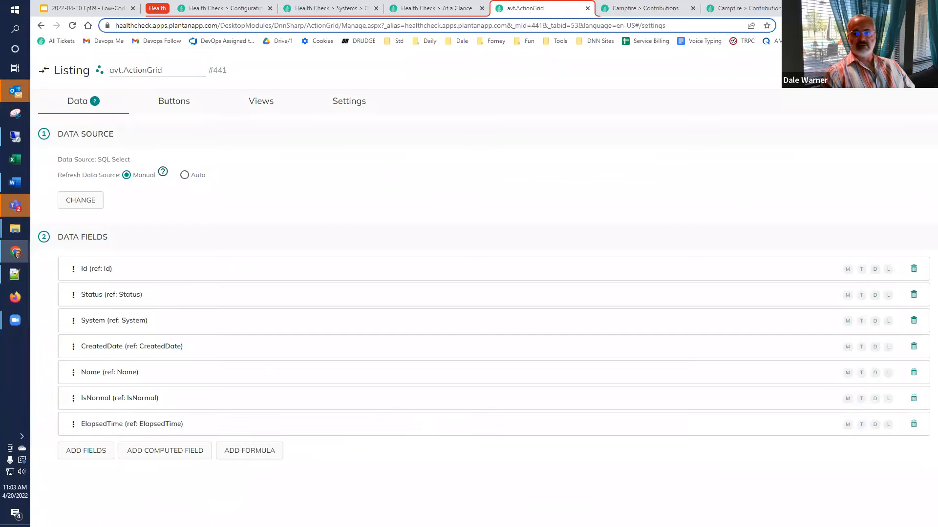
{"action": "left_click", "coordinate": [429, 9]}
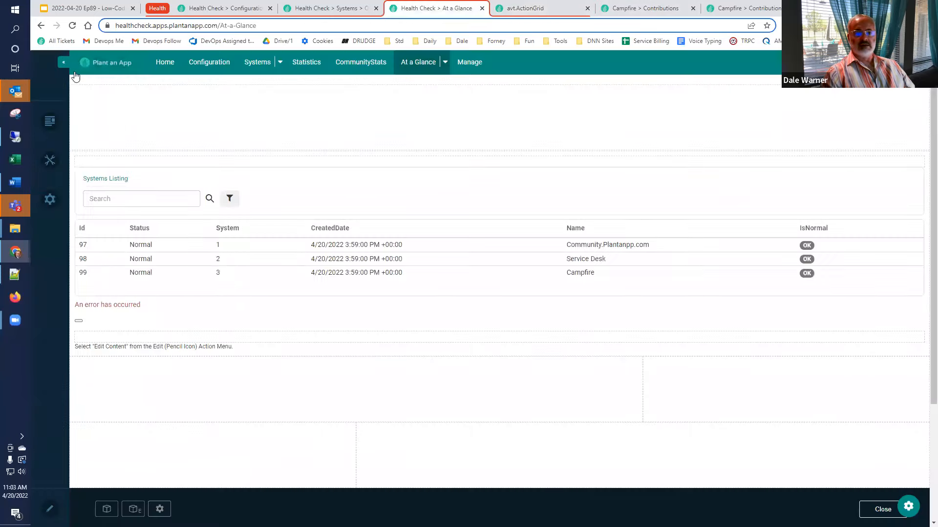
{"action": "left_click", "coordinate": [71, 26]}
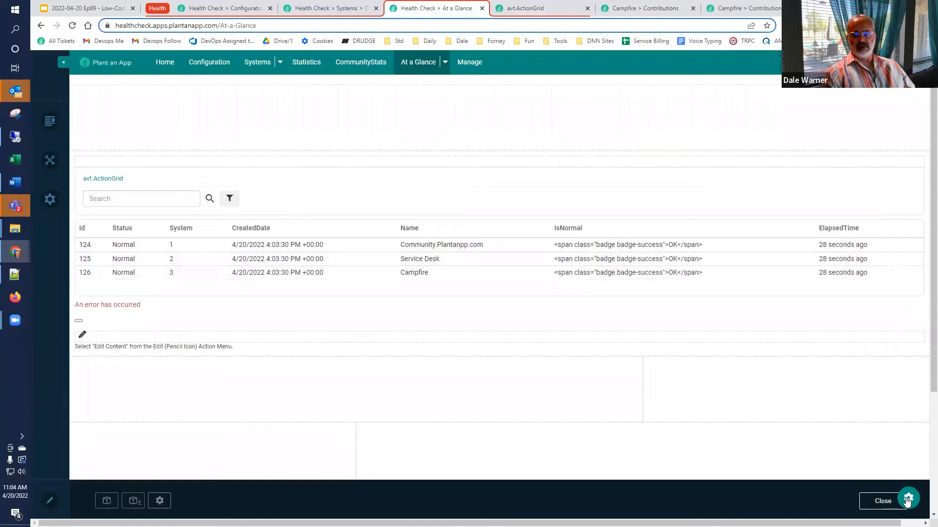
- Return to the listing's settings and enable Allow Html for the IsNormal data field
{"action": "left_click", "coordinate": [537, 7]}
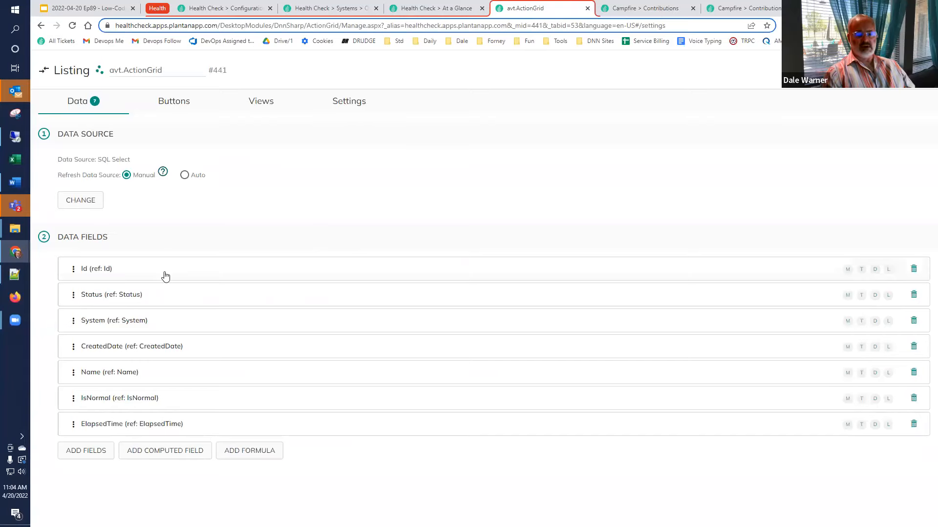
{"action": "left_click", "coordinate": [100, 398]}
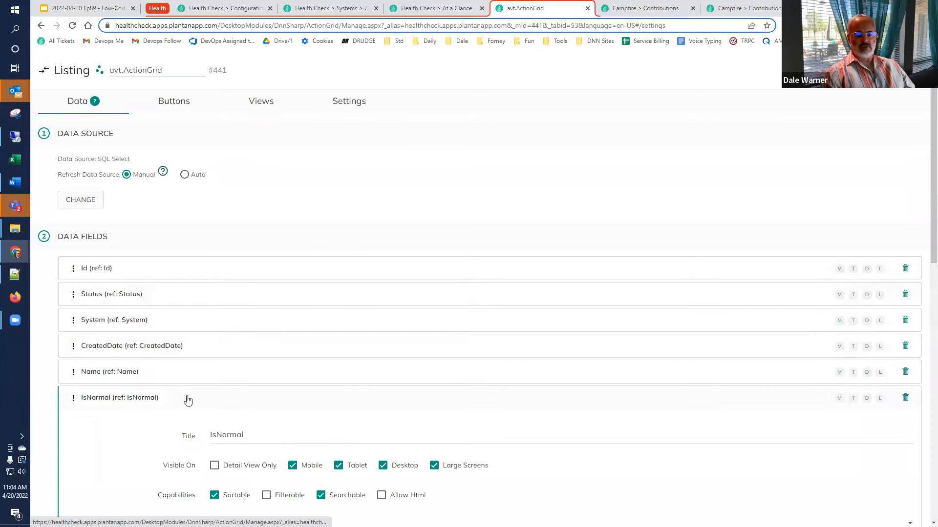
{"action": "scroll", "coordinate": [441, 245], "scroll_direction": "down", "scroll_amount": 6}
{"action": "left_click", "coordinate": [382, 204]}
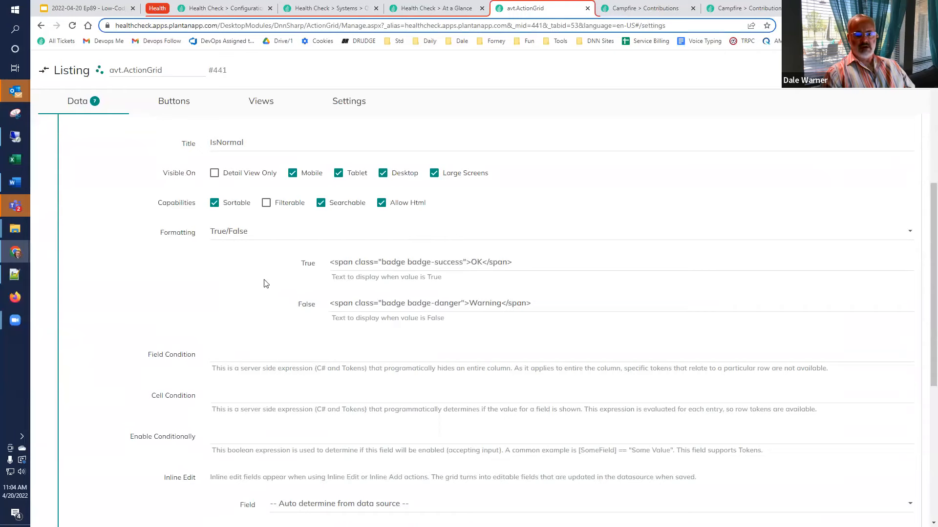
{"action": "scroll", "coordinate": [111, 230], "scroll_direction": "up", "scroll_amount": 3}
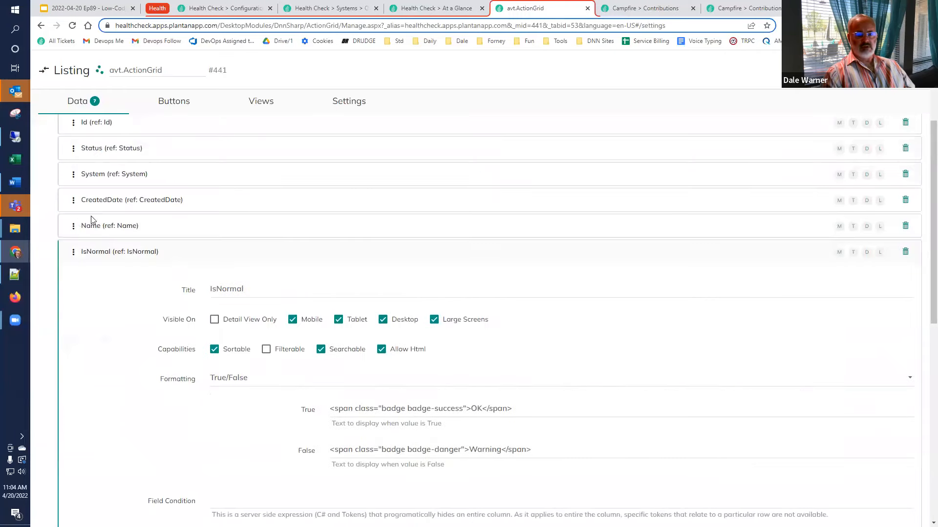
{"action": "left_click", "coordinate": [116, 251]}
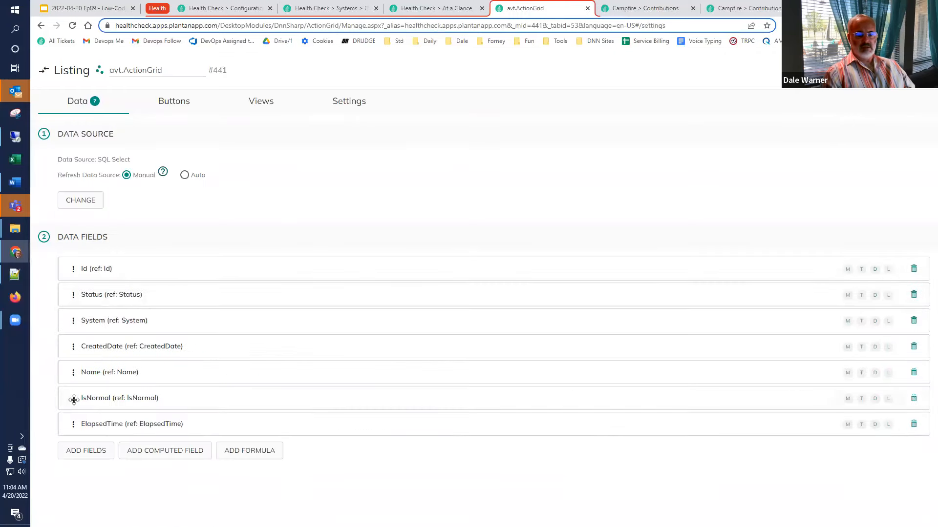
- Reorder the data fields so System and IsNormal precede Status, and mark the Id and CreatedDate fields for deletion
{"action": "left_click_drag", "start_coordinate": [75, 400], "coordinate": [73, 294]}
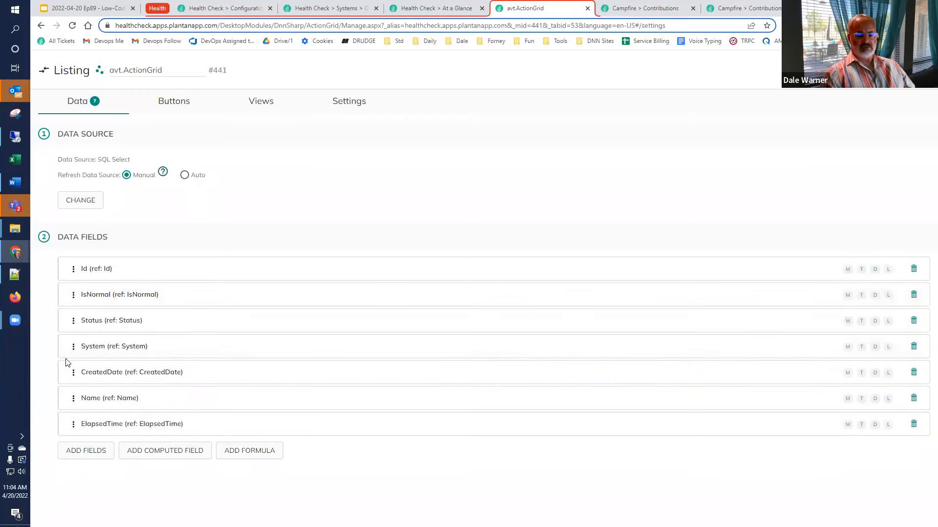
{"action": "left_click_drag", "start_coordinate": [72, 346], "coordinate": [73, 293]}
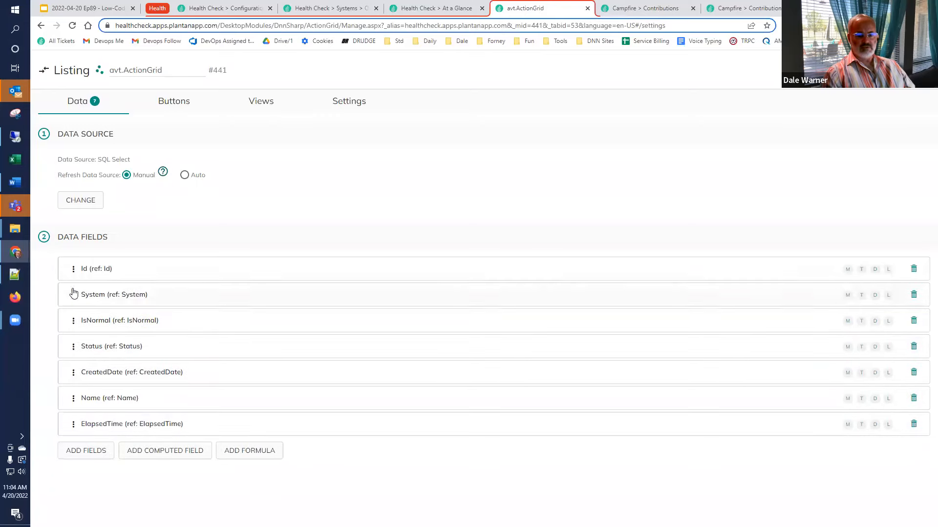
{"action": "left_click", "coordinate": [913, 269]}
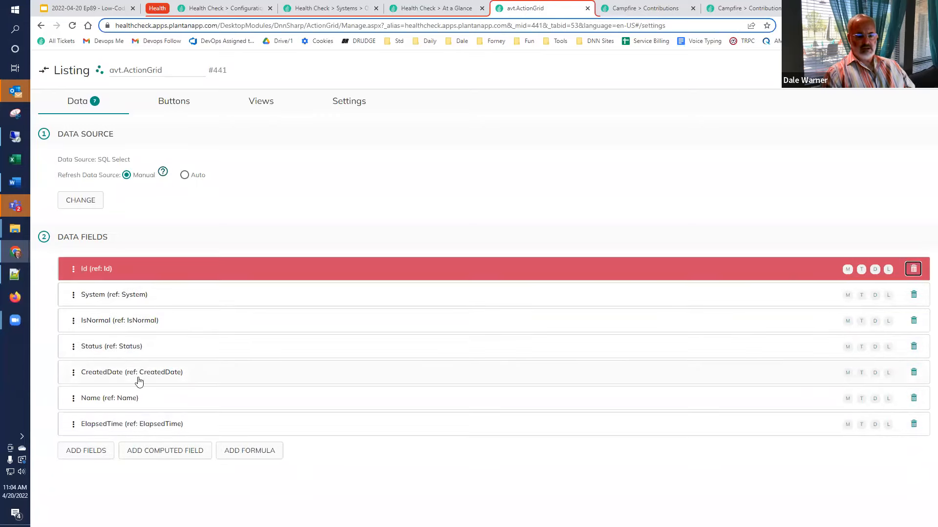
{"action": "left_click", "coordinate": [912, 373]}
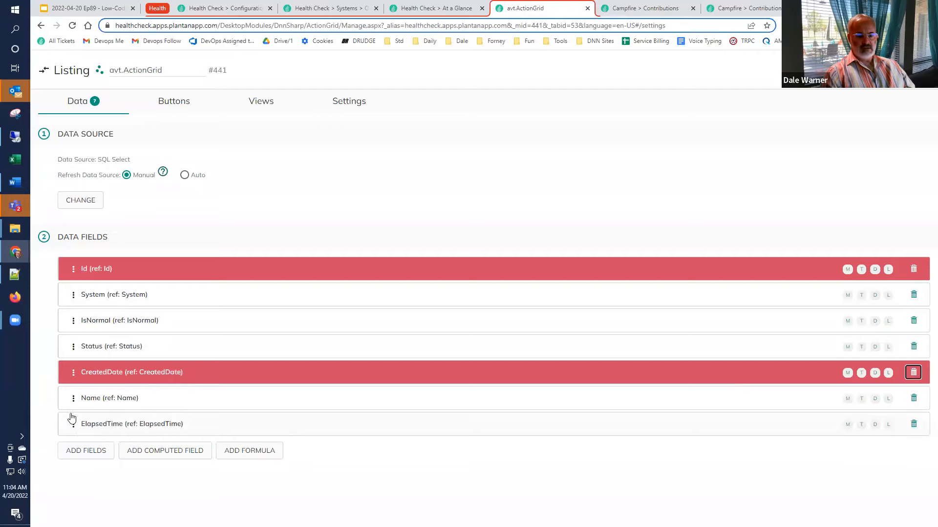
- Retitle the ElapsedTime field As Of, save the listing's settings and reload the At a Glance page
{"action": "left_click", "coordinate": [100, 420]}
{"action": "scroll", "coordinate": [220, 440], "scroll_direction": "down", "scroll_amount": 2}
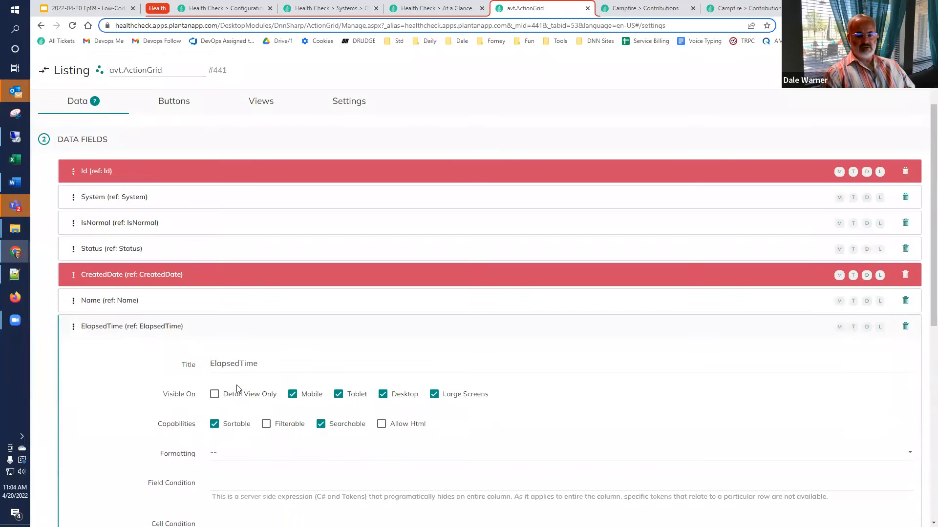
{"action": "double_click", "coordinate": [258, 365]}
{"action": "type", "text": "As Of"}
{"action": "scroll", "coordinate": [251, 351], "scroll_direction": "down", "scroll_amount": 2}
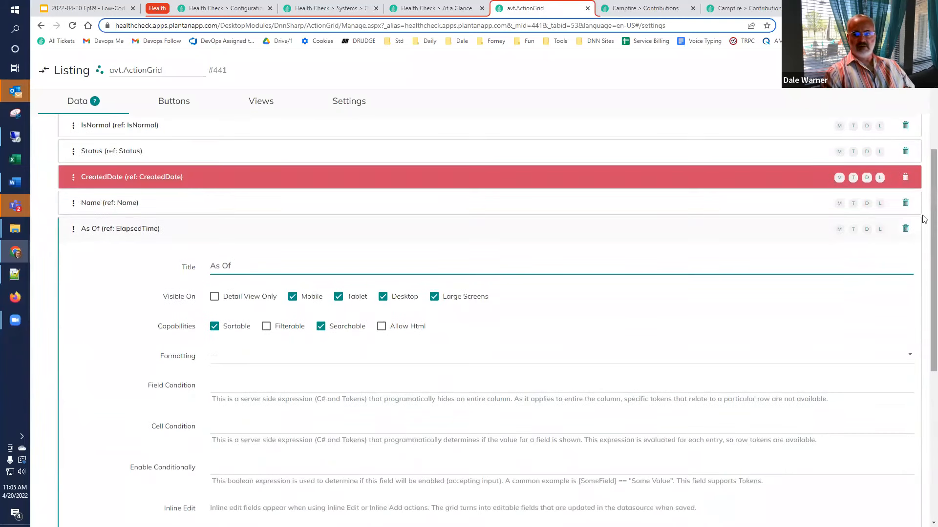
{"action": "left_click", "coordinate": [883, 69]}
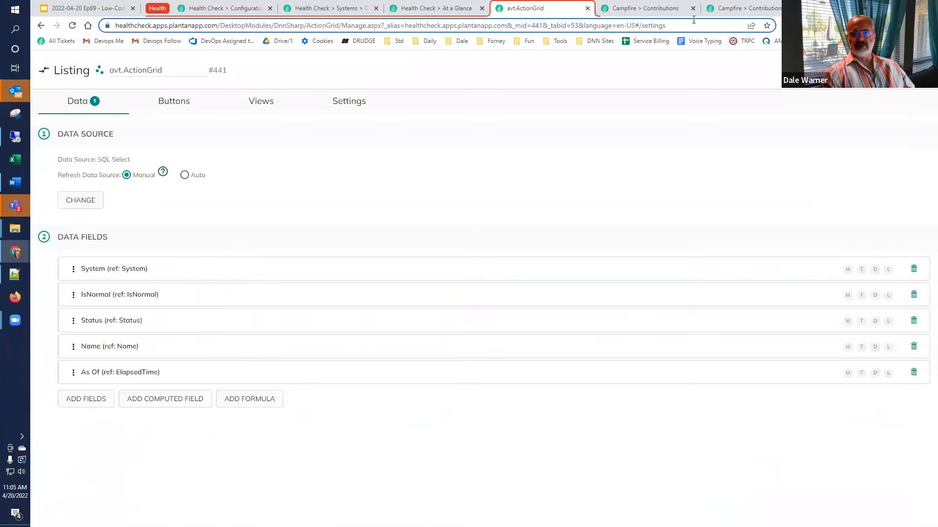
{"action": "left_click", "coordinate": [443, 6]}
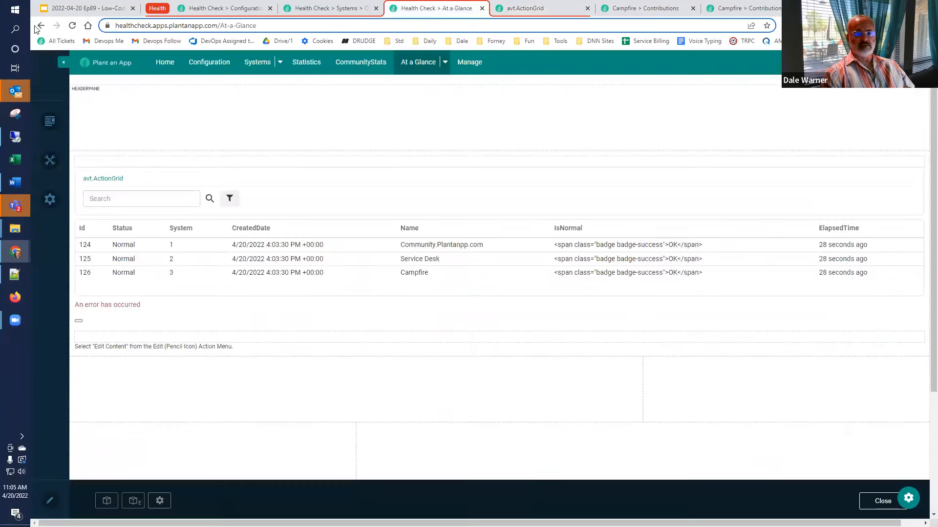
{"action": "left_click", "coordinate": [72, 26]}
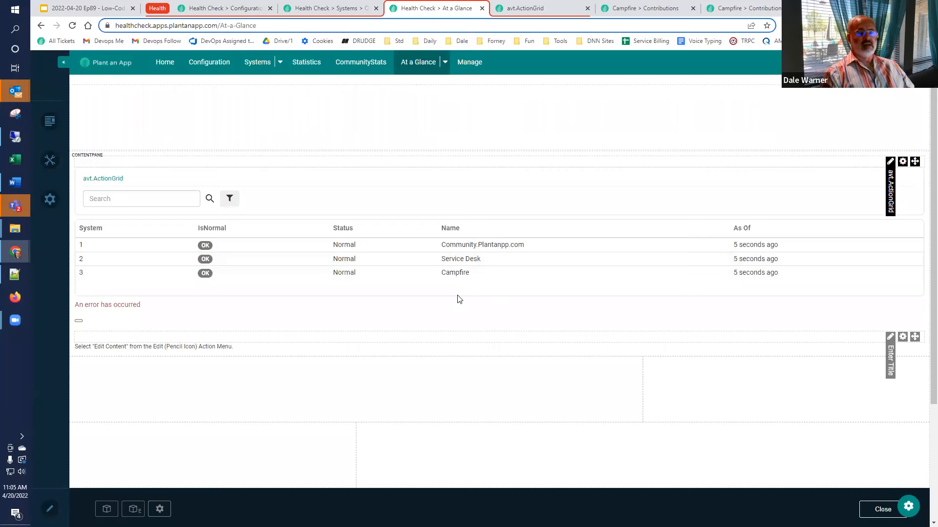
- Switch to the Low-Code Café presentation in Google Slides and present it from the closing Happy Low-coding! slide
{"action": "left_click", "coordinate": [82, 9]}
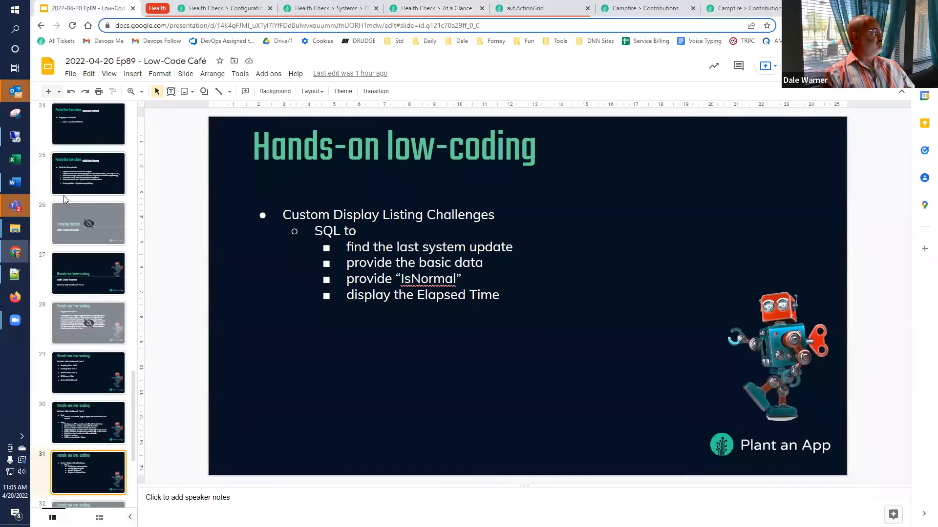
{"action": "scroll", "coordinate": [67, 420], "scroll_direction": "down", "scroll_amount": 4}
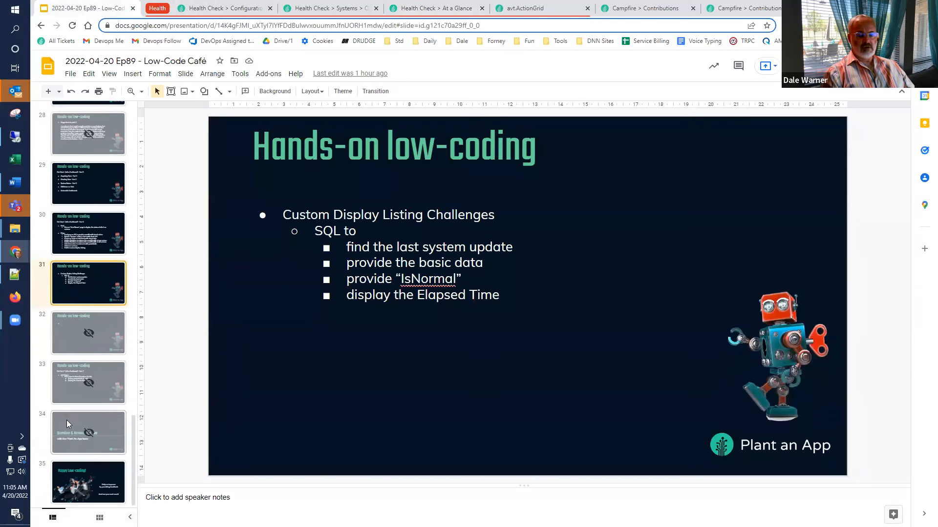
{"action": "left_click", "coordinate": [79, 478]}
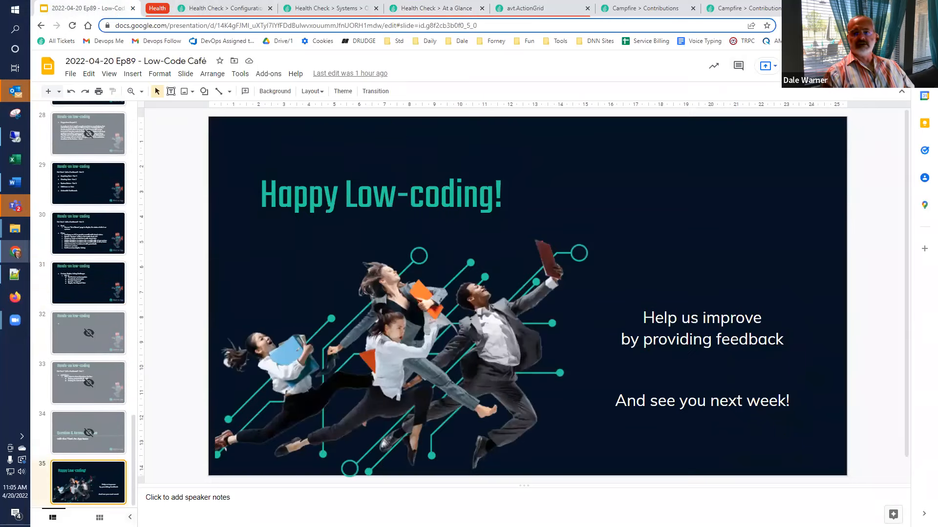
{"action": "key", "text": "ctrl+F5"}
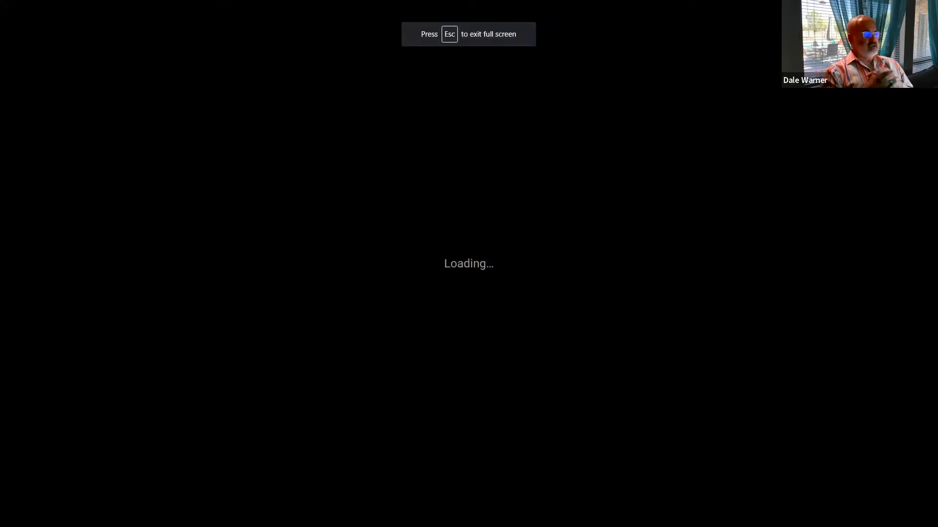